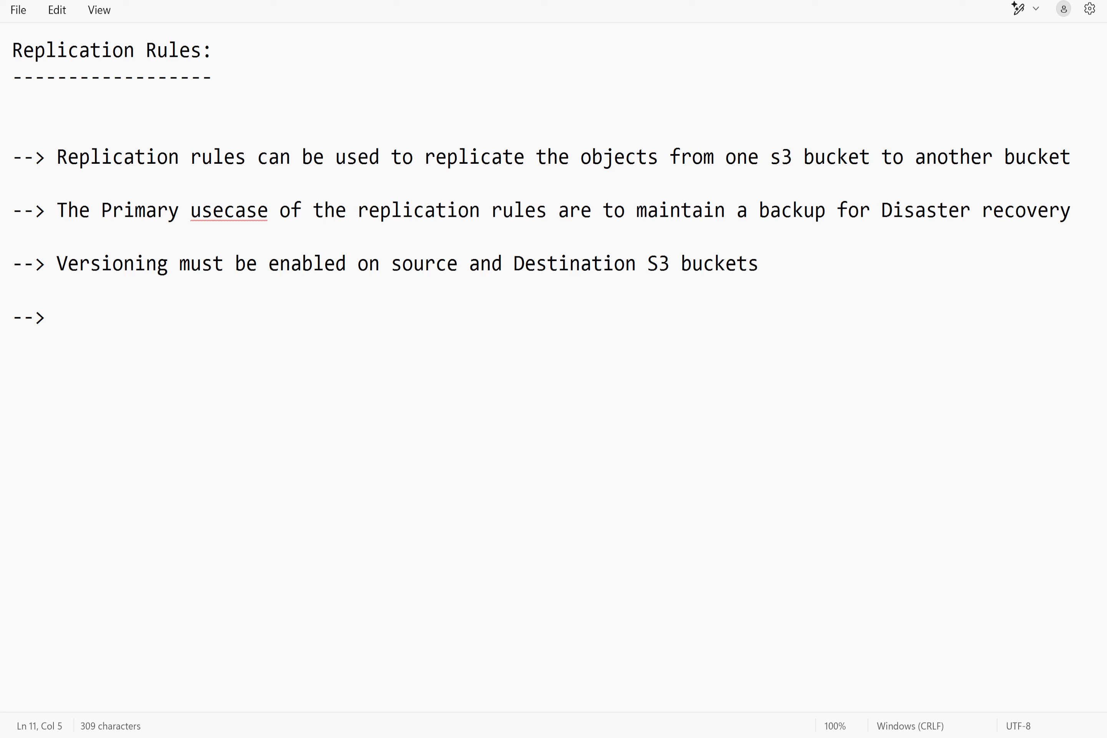
# - Complete the empty bullet with "Buckets can be in the same region or across 2 different regions"
pyautogui.press('Return')
pyautogui.press('BackSpace')
pyautogui.write('Buckets can be in the same region or across 2 different regions')
# - Add the bullet "Replication rule continuously monitor the source bucket for new uploads (PUT), and the new object will be replicated to the Destination bucket."
pyautogui.press('Return')
pyautogui.press('Return')
pyautogui.write('-->')
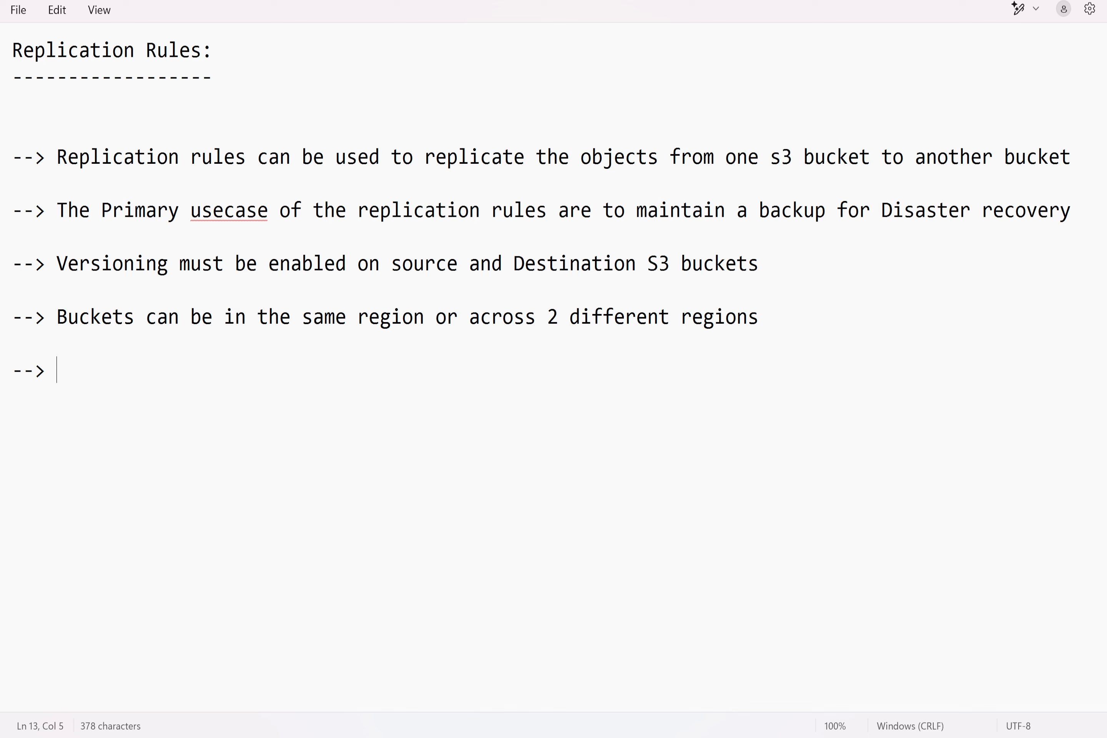
pyautogui.write('Replication rule continuously monitor the source bucket for new uploads (PUT), and the new object will be replicated to the Destination bucket.')
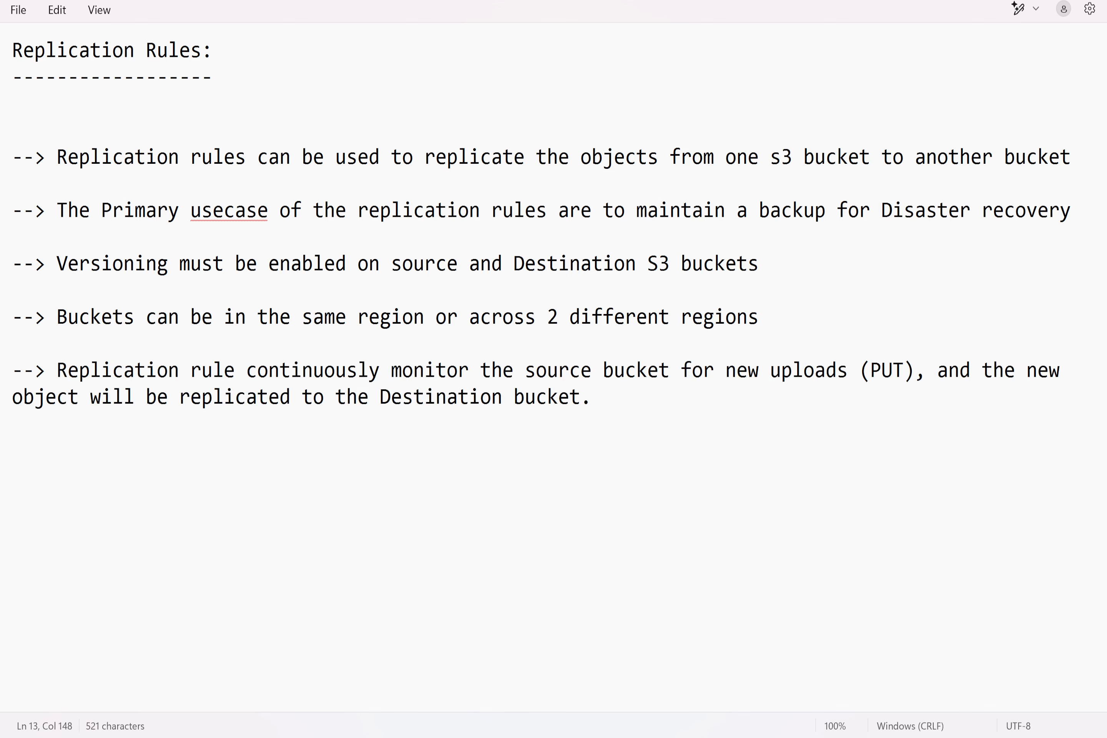
# - Add a bullet stating that the replication rule requires permissions to monitor, read and replicate objects from source to destination buckets, provided using IAM Role
pyautogui.press('Return')
pyautogui.press('Return')
pyautogui.write('-->')
pyautogui.click(720, 736)
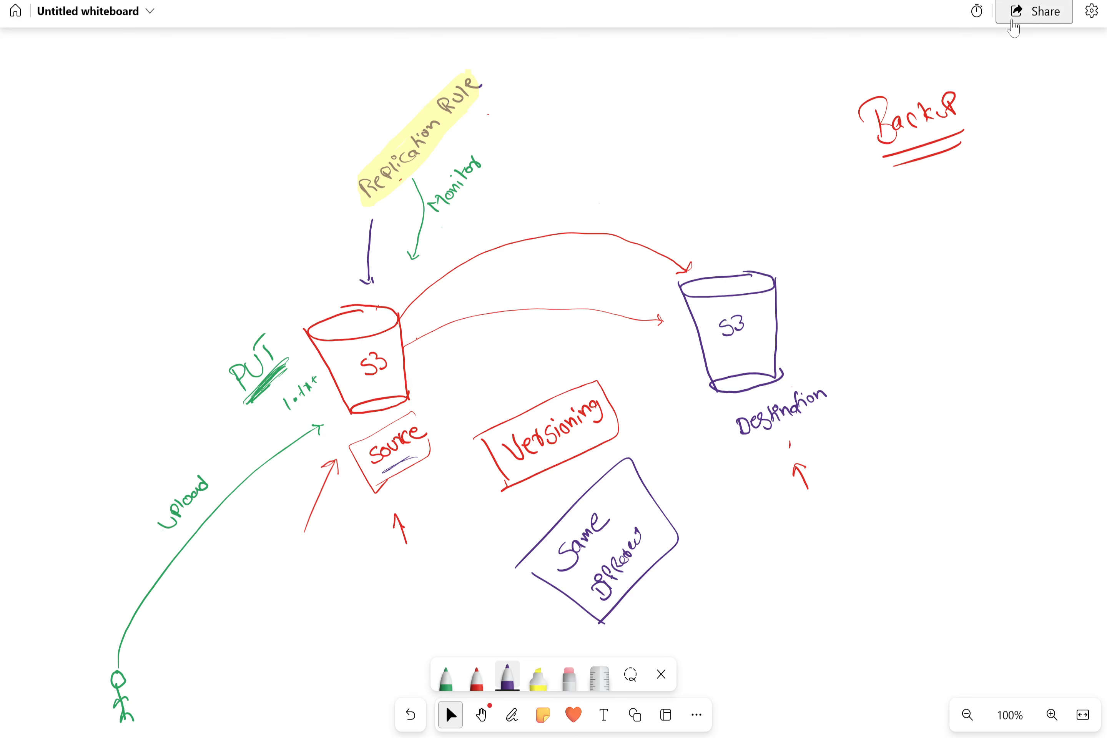
pyautogui.click(1016, 0)
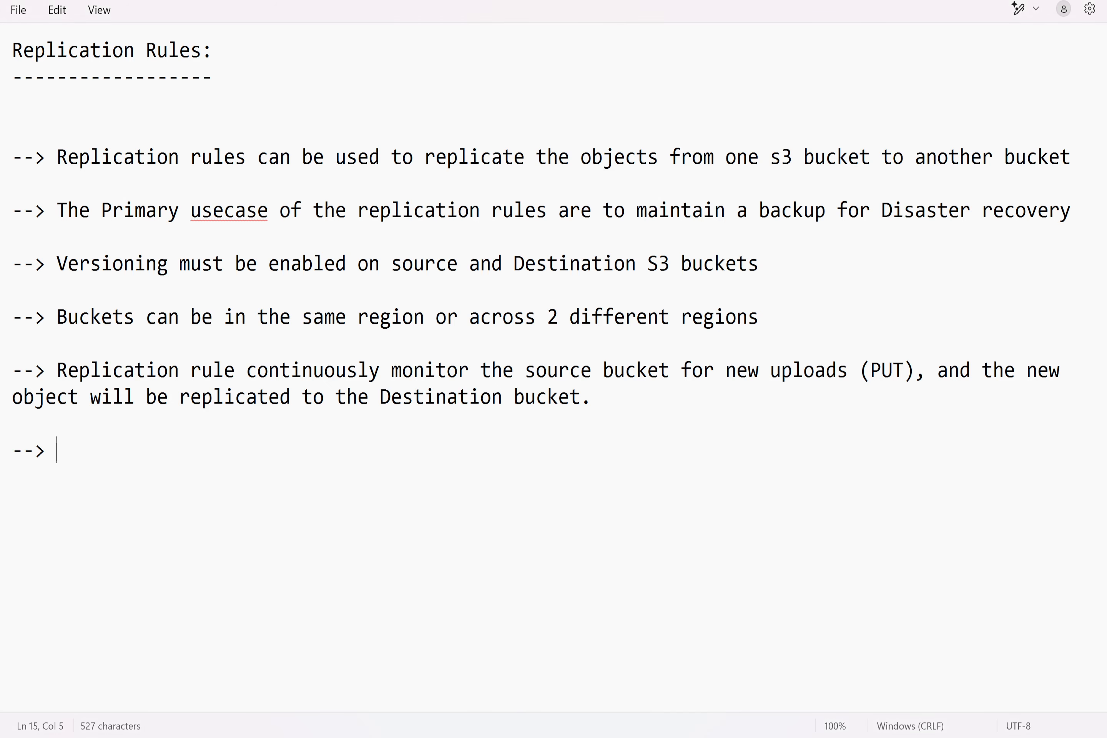
pyautogui.write('Replication rule require a set of permissions in order to monitor, read and replicate the objects from source to destination buckets, those permissions can be provided using IAM Role.')
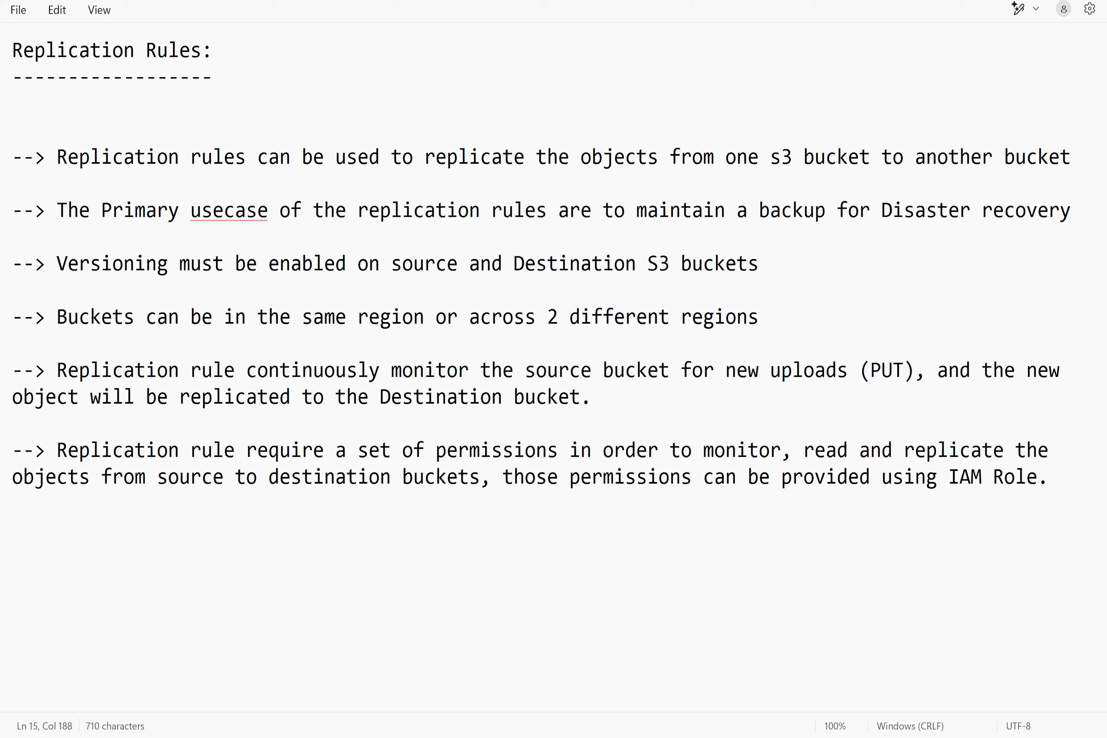
# - Add the bullet "Replication rule cannot replicate the existing objects, we need to use AWS Batch job at an extra cost."
pyautogui.press('Down')
pyautogui.press('Return')
pyautogui.write('-->')
pyautogui.write('Replication rule cannot replicate the existing objects, we need to use AWS Batch job at an extra cost.')
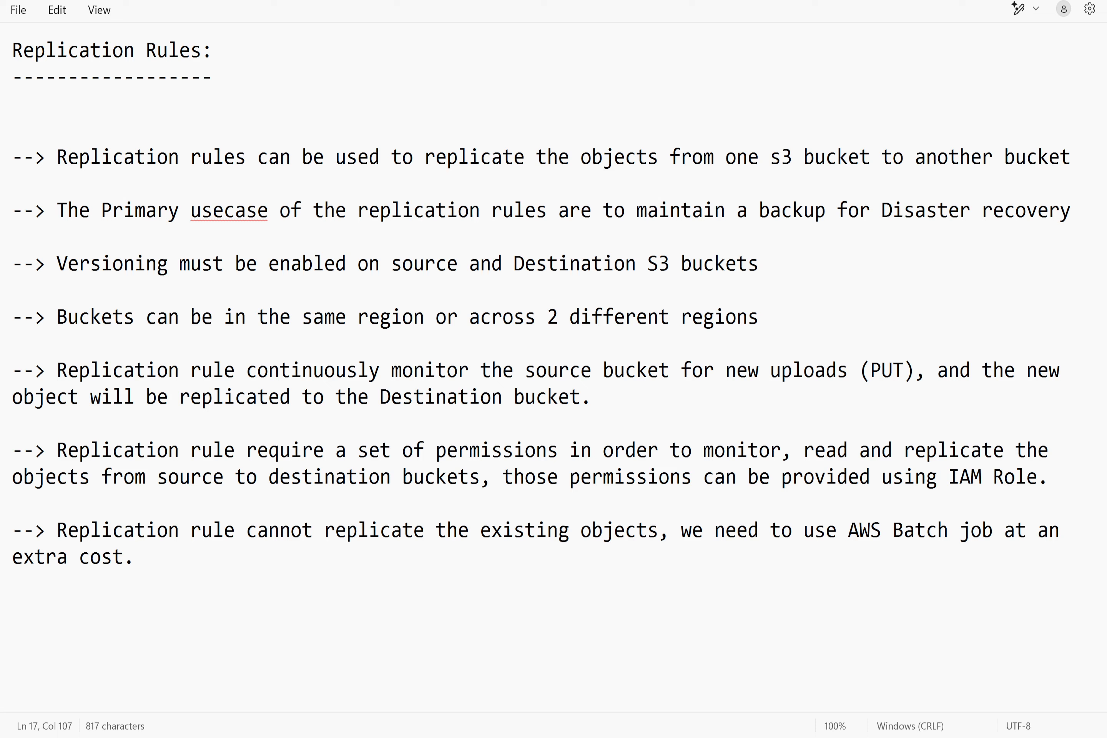
# - Add a bullet stating that Batch Job replicates existing objects between buckets with the configured option, is a one time job and requires an IAM Role
pyautogui.press('Down')
pyautogui.press('Return')
pyautogui.write('-->')
pyautogui.write('Batch Job can replicate the existing objects from source to destination buckets with the configured option. Batch Job is one time Job, and it requires permissions in the form of IAM Role')
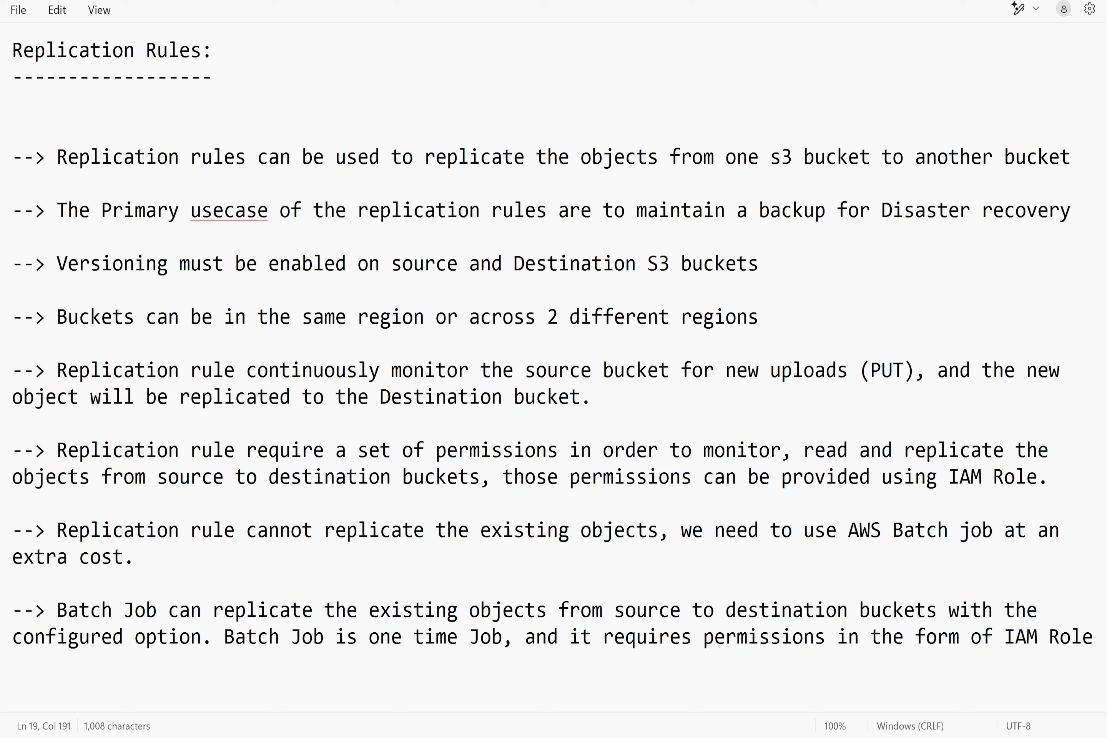
# - Add the bullet "We have an option to replicate the "DELETE MARKER" from source to destination bucket. But we cannot replicate the Permanent object deletion."
pyautogui.press('Return')
pyautogui.press('Return')
pyautogui.write('-->')
pyautogui.write('We have an option to replicate the "DELETE MARKER" from source to destination bucket. But we cannot replicate the Permanent object deletion.')
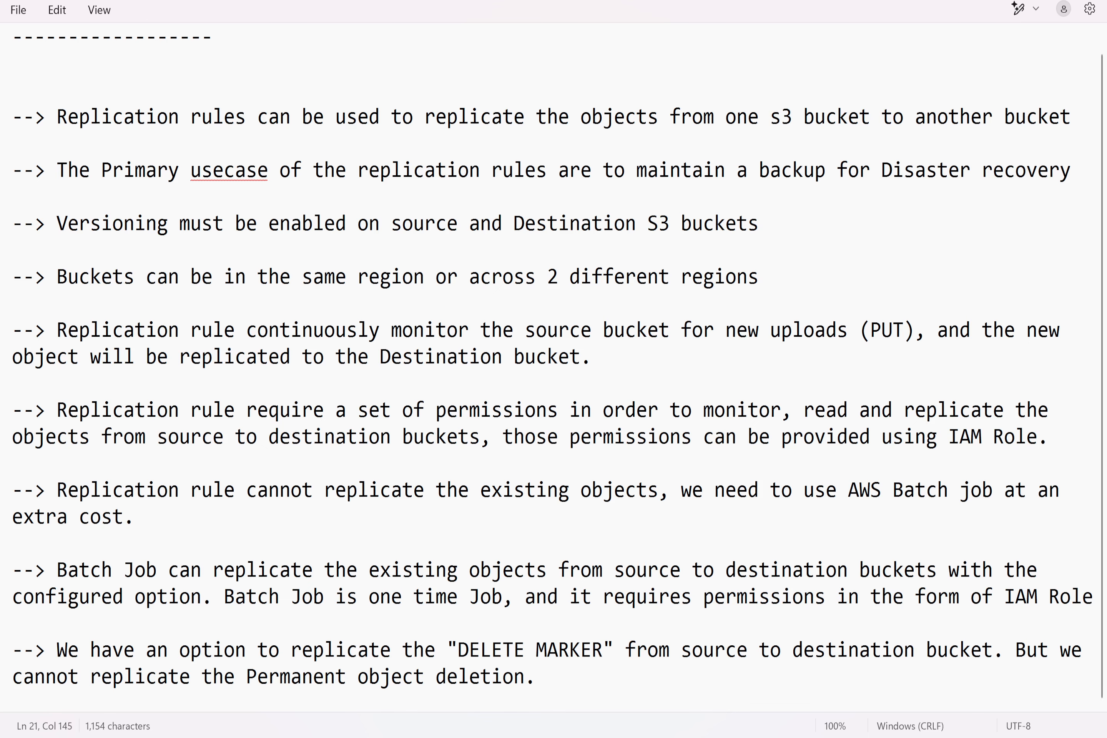
# - Below the bullets, add "1. Create a replication rule to replicate the objects from source to destination bucket across 2 different regions."
pyautogui.press('Return')
pyautogui.press('Return')
pyautogui.press('Return')
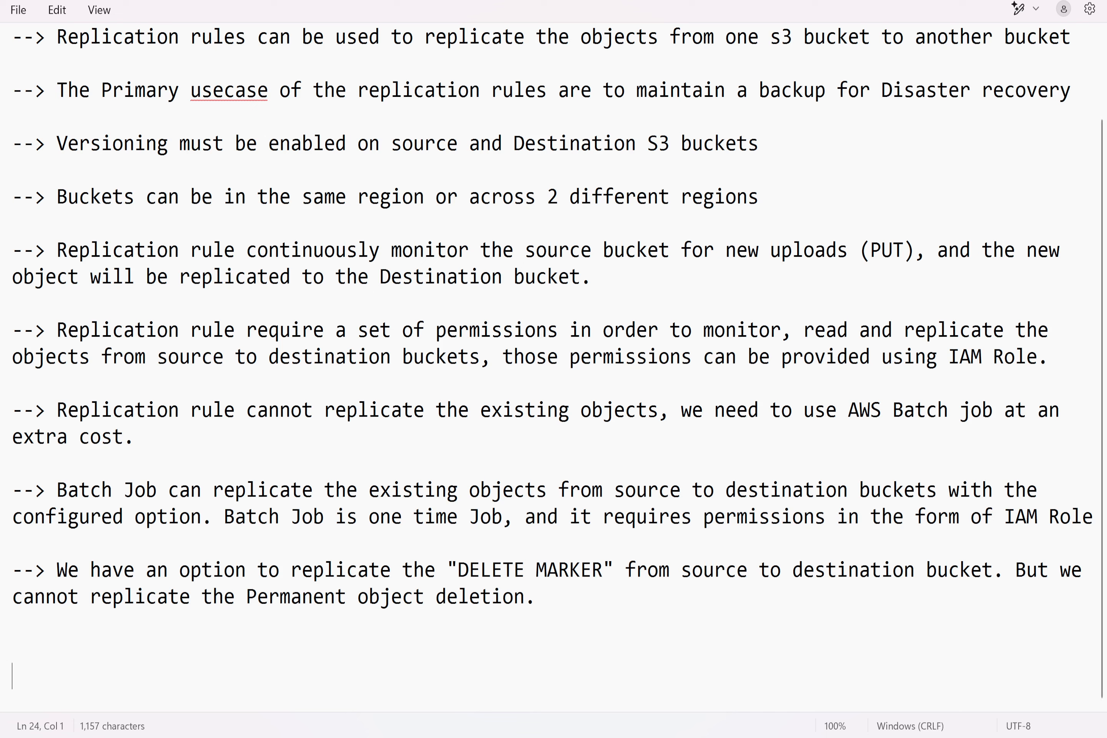
pyautogui.click(12, 649)
pyautogui.press('Return')
pyautogui.write('1. Create a r')
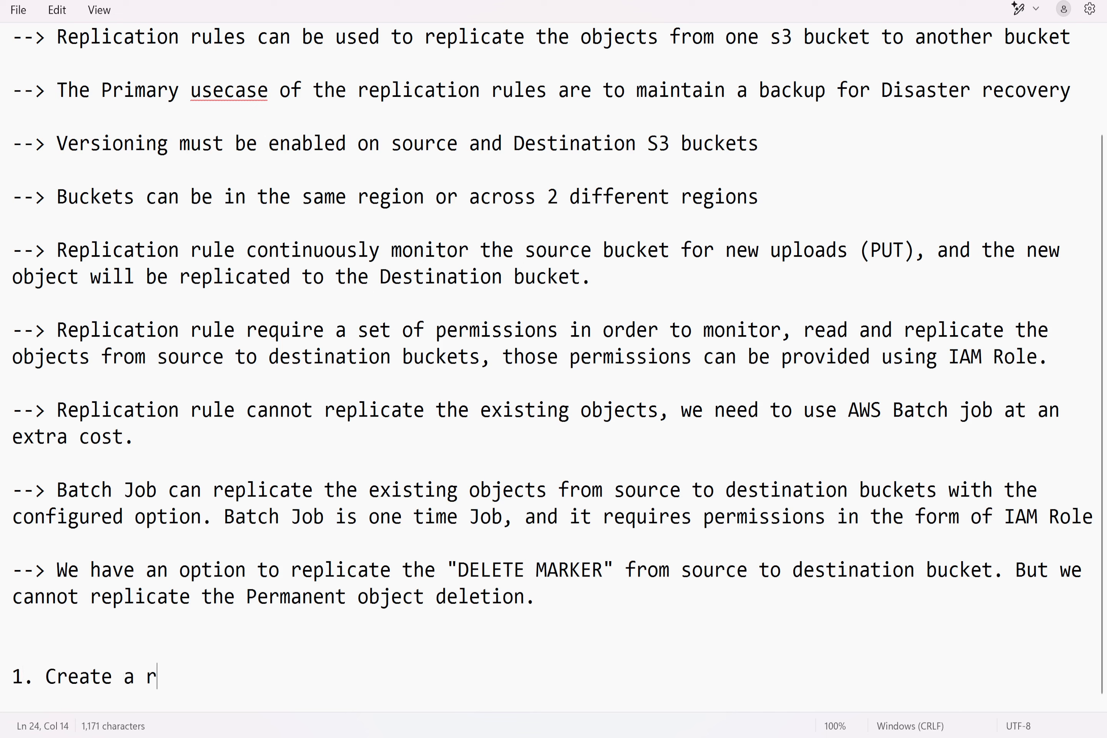
pyautogui.write('eplication ')
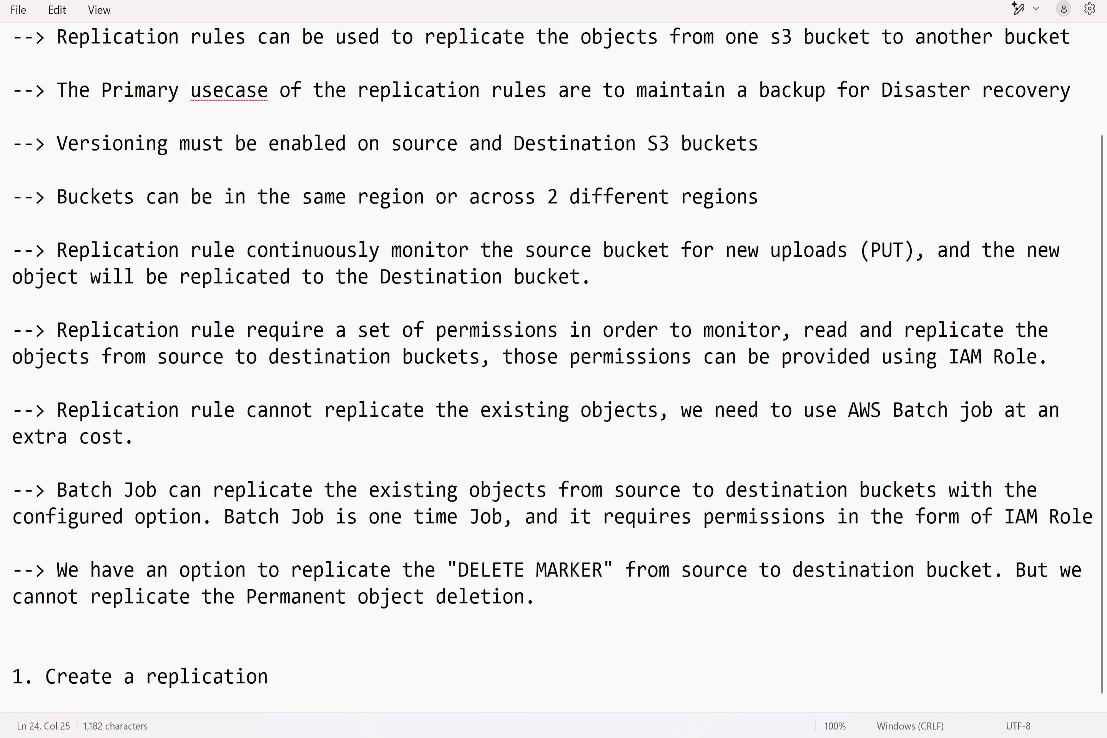
pyautogui.write('rule to replic')
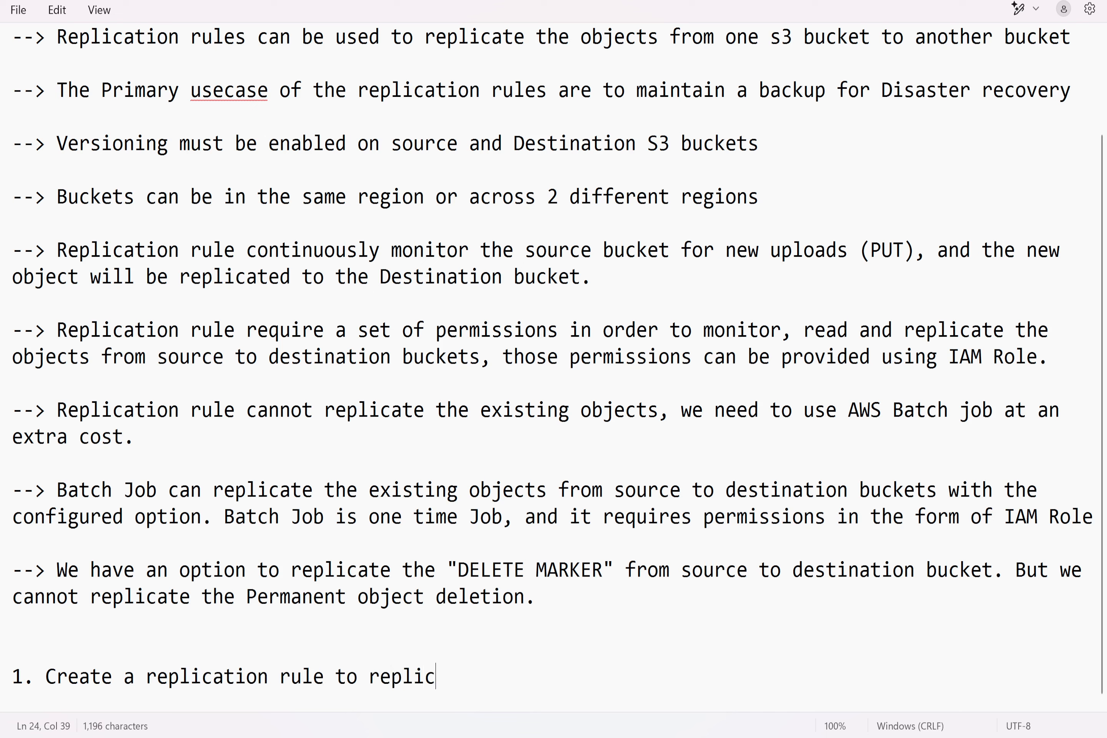
pyautogui.write('ate the oj')
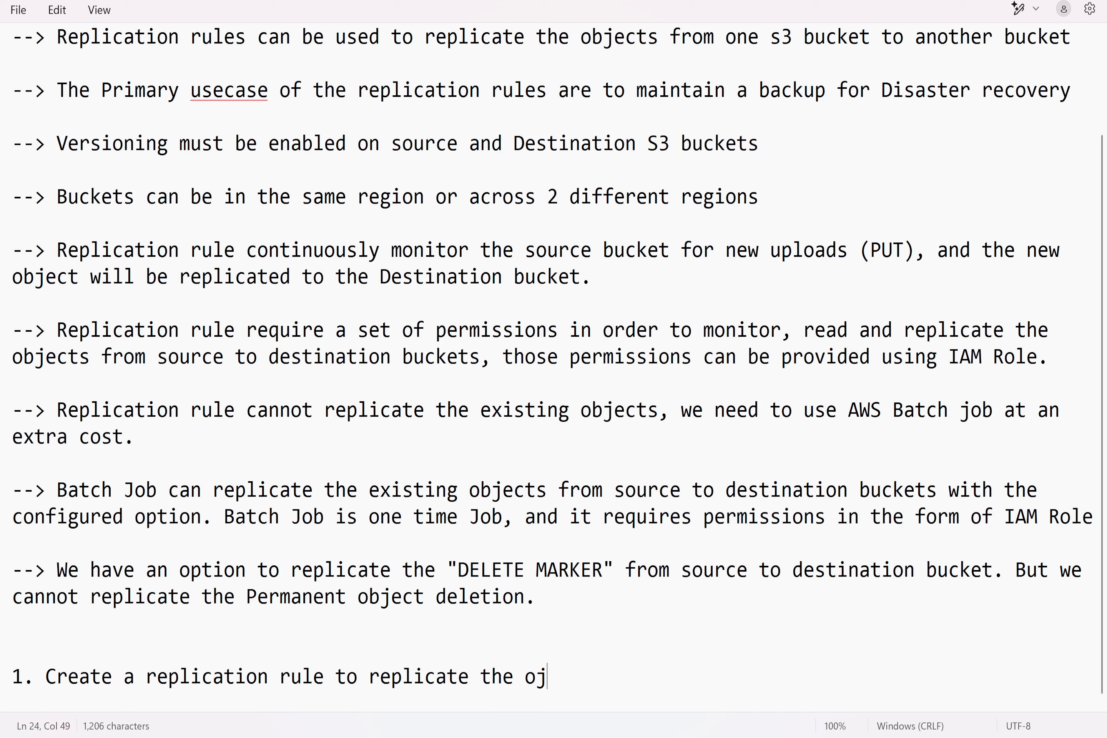
pyautogui.press('BackSpace')
pyautogui.write('bjects from s')
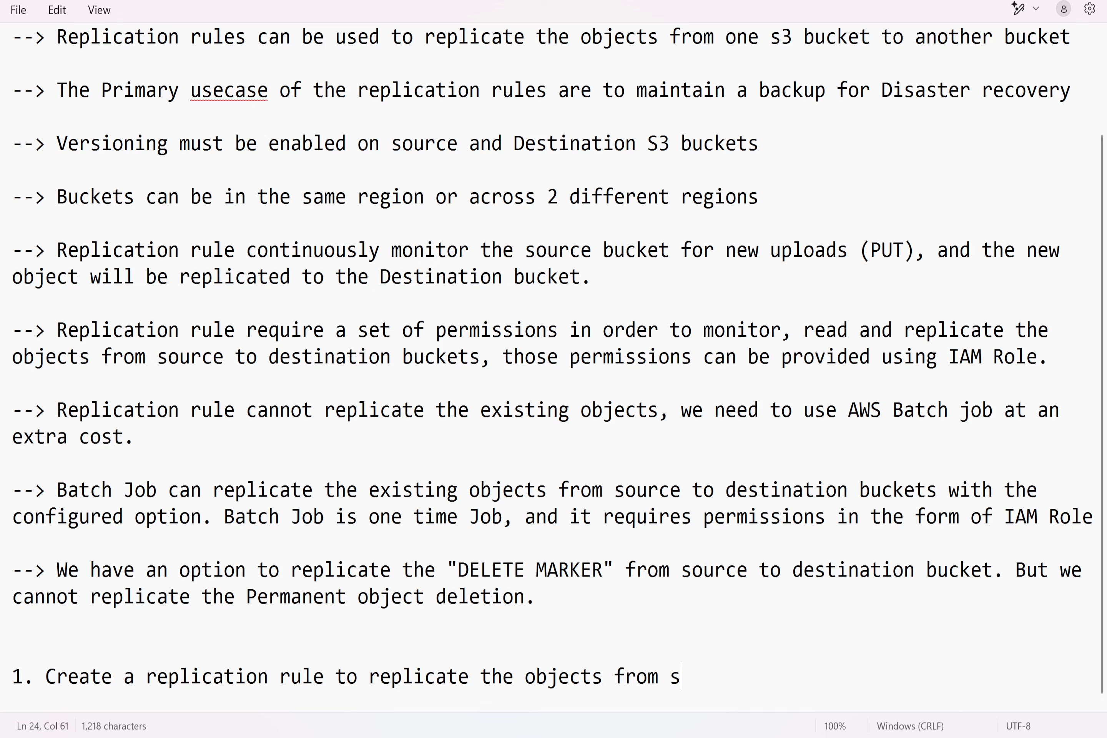
pyautogui.write('ource to de')
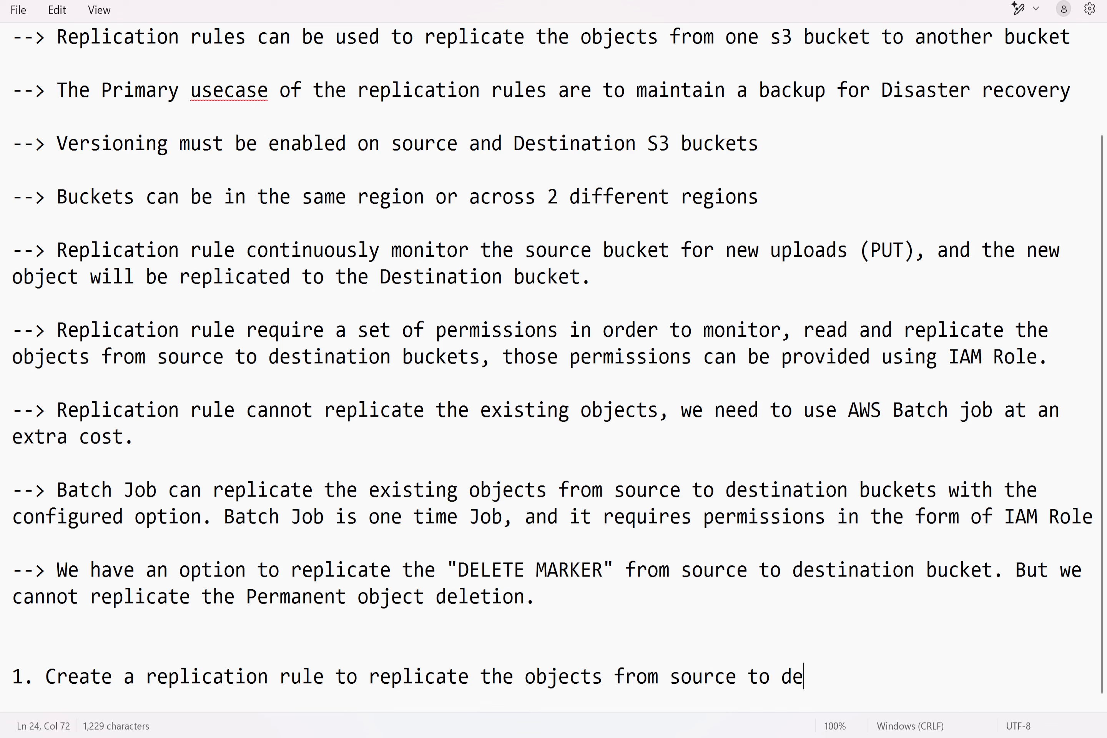
pyautogui.write('stination bucke')
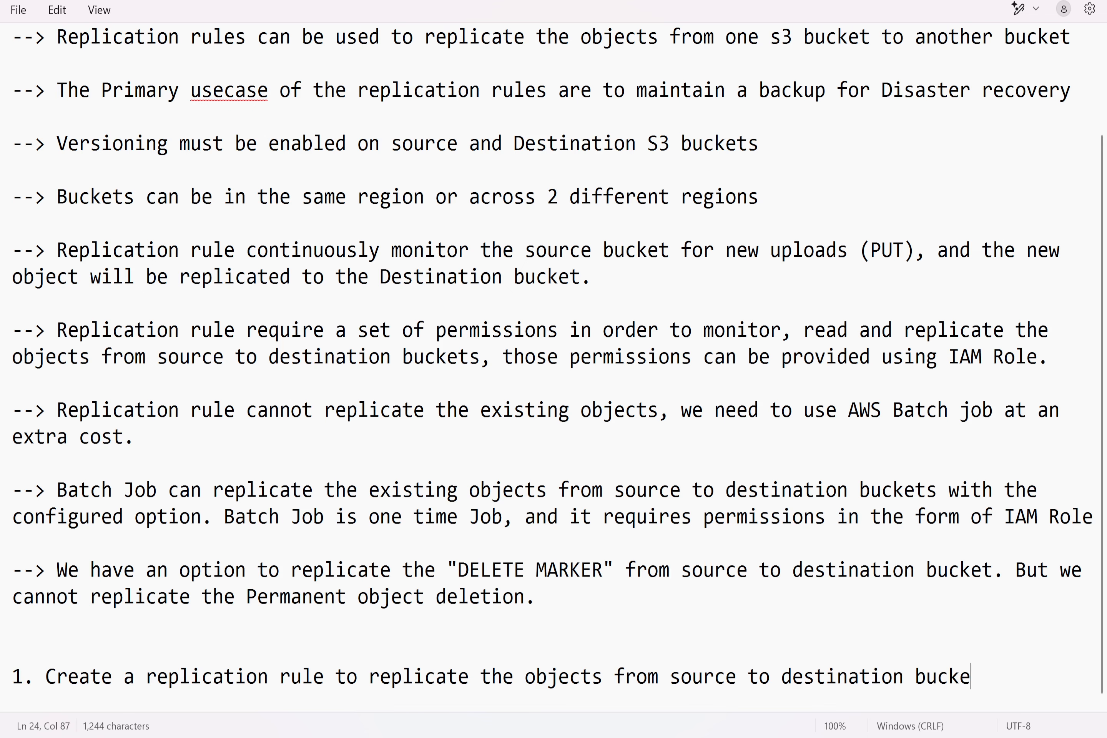
pyautogui.write('t across 2 f')
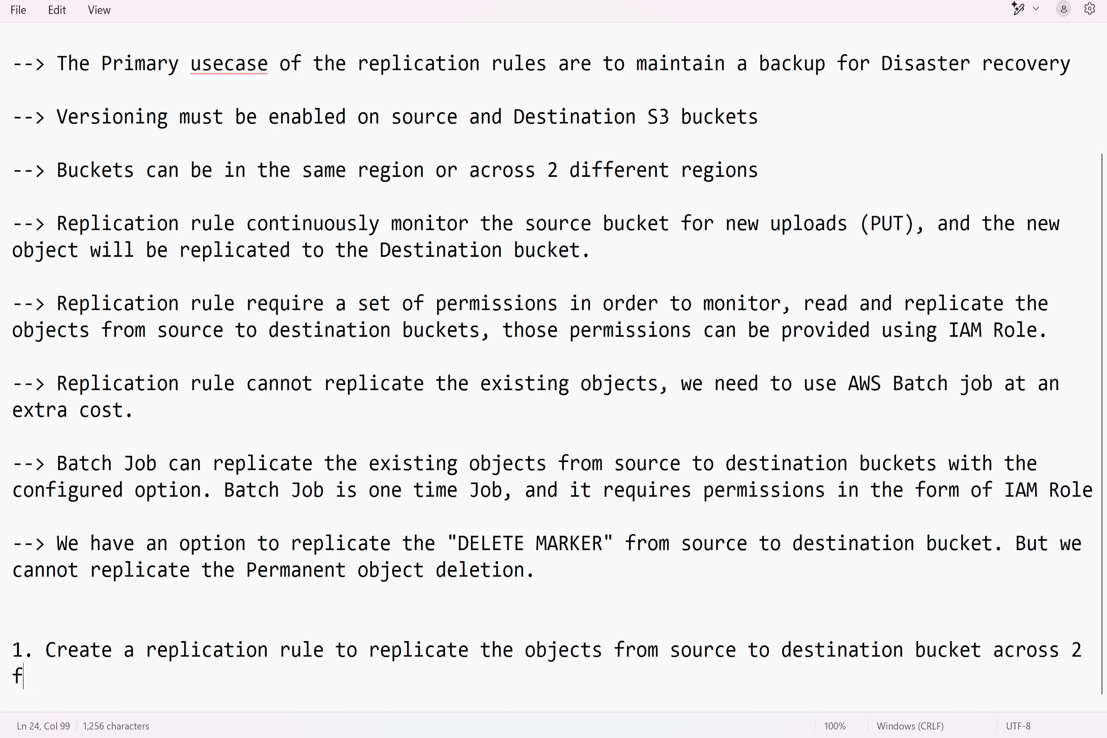
pyautogui.press('BackSpace')
pyautogui.write('different r')
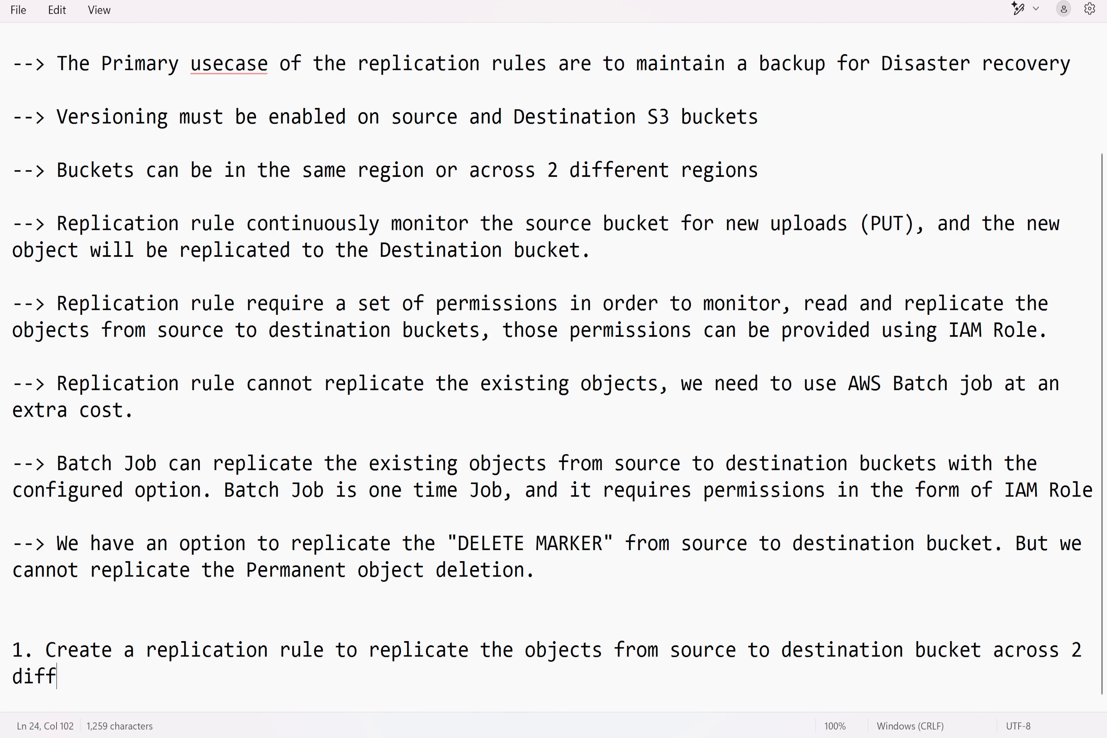
pyautogui.write('egions.')
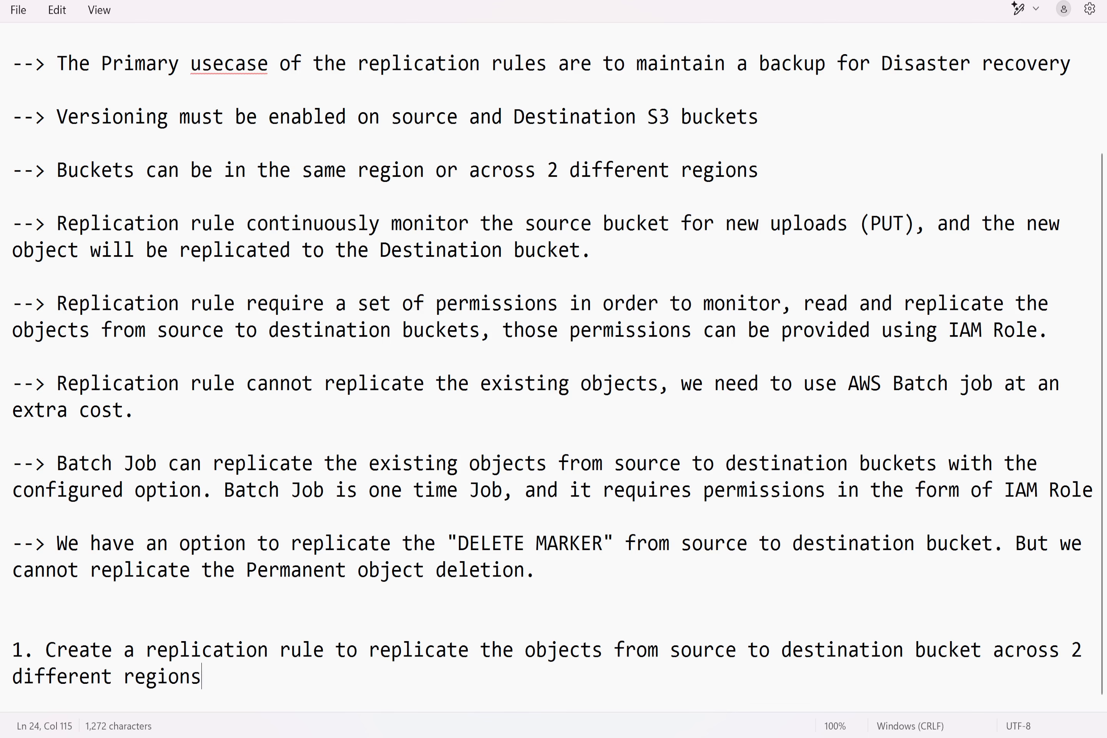
# - Under task 1, add the indented sub-item "a) Create a bucket "source25march2025" in N.Virginia region"
pyautogui.press('Return')
pyautogui.press('Return')
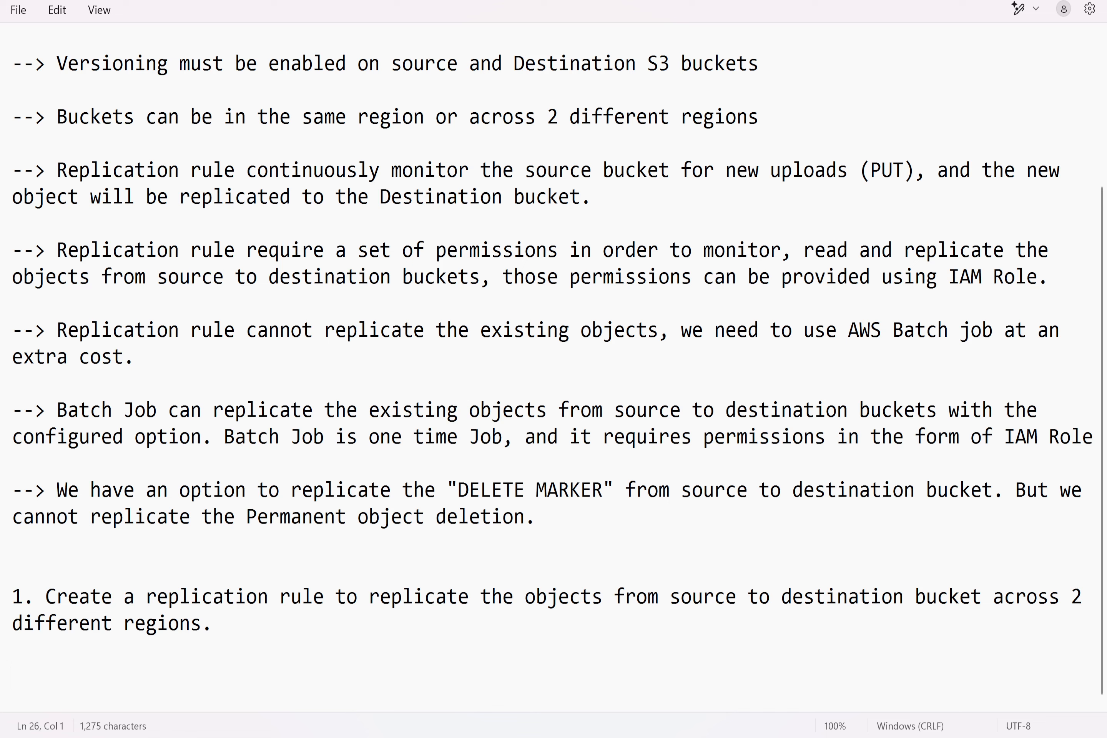
pyautogui.press('Tab')
pyautogui.write('a) ')
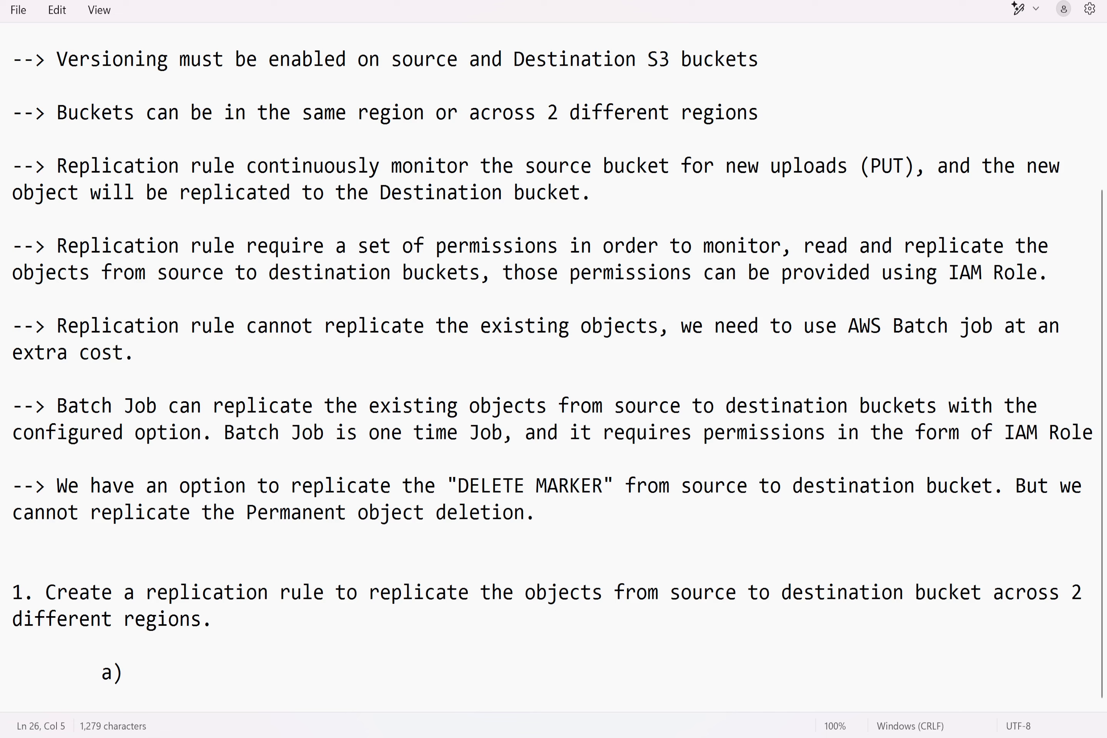
pyautogui.write('Create a b')
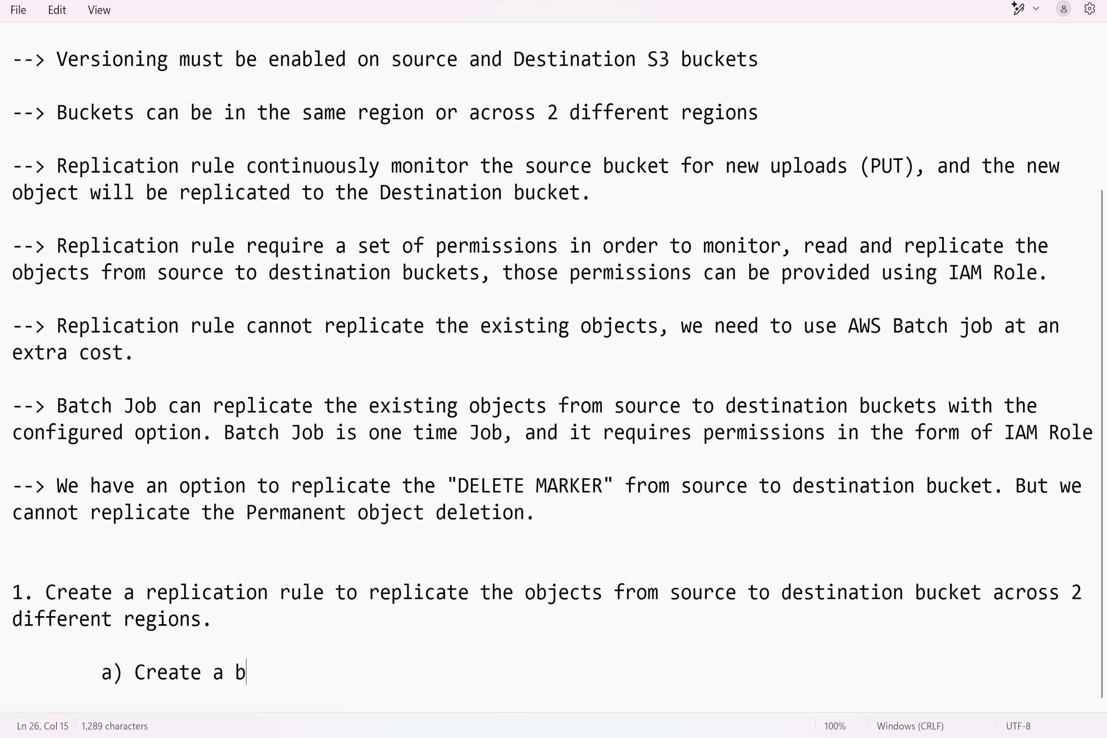
pyautogui.write('ucket "source')
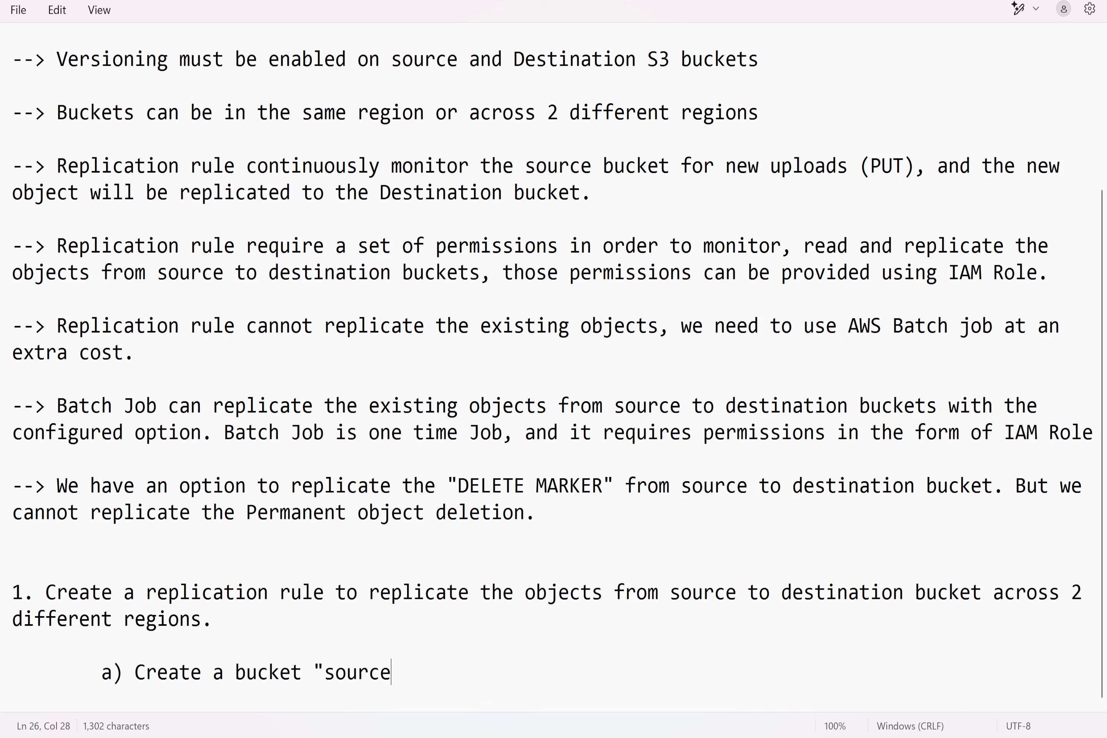
pyautogui.write('25march202')
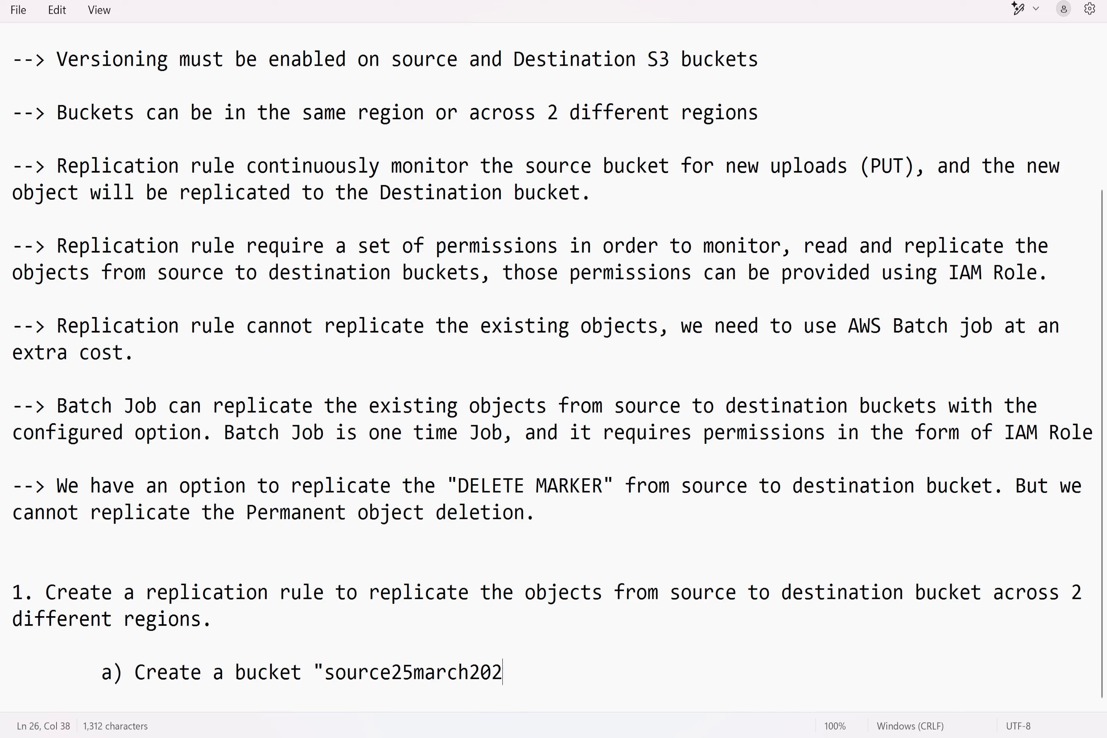
pyautogui.write('5" in N.Virginia region')
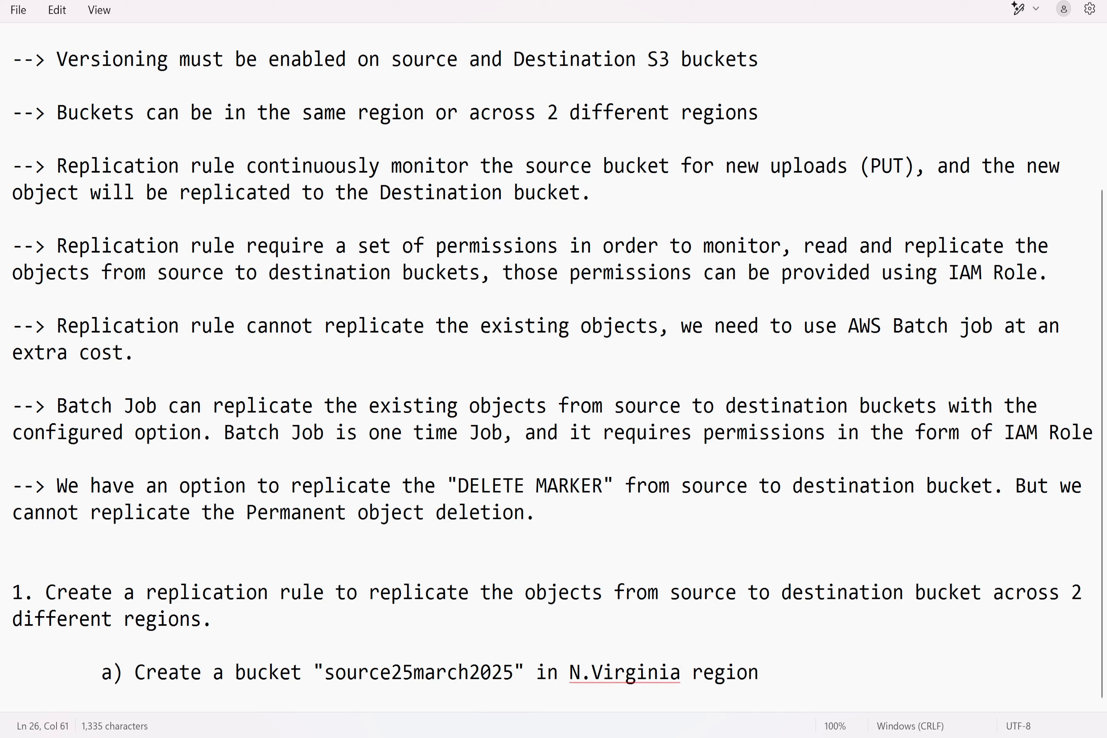
# - Add the indented sub-item "b) Create a bucket "destination25march2025" in Mumbai Region" on the next line
pyautogui.press('Return')
pyautogui.press('Tab')
pyautogui.write('b) Create a bcu')
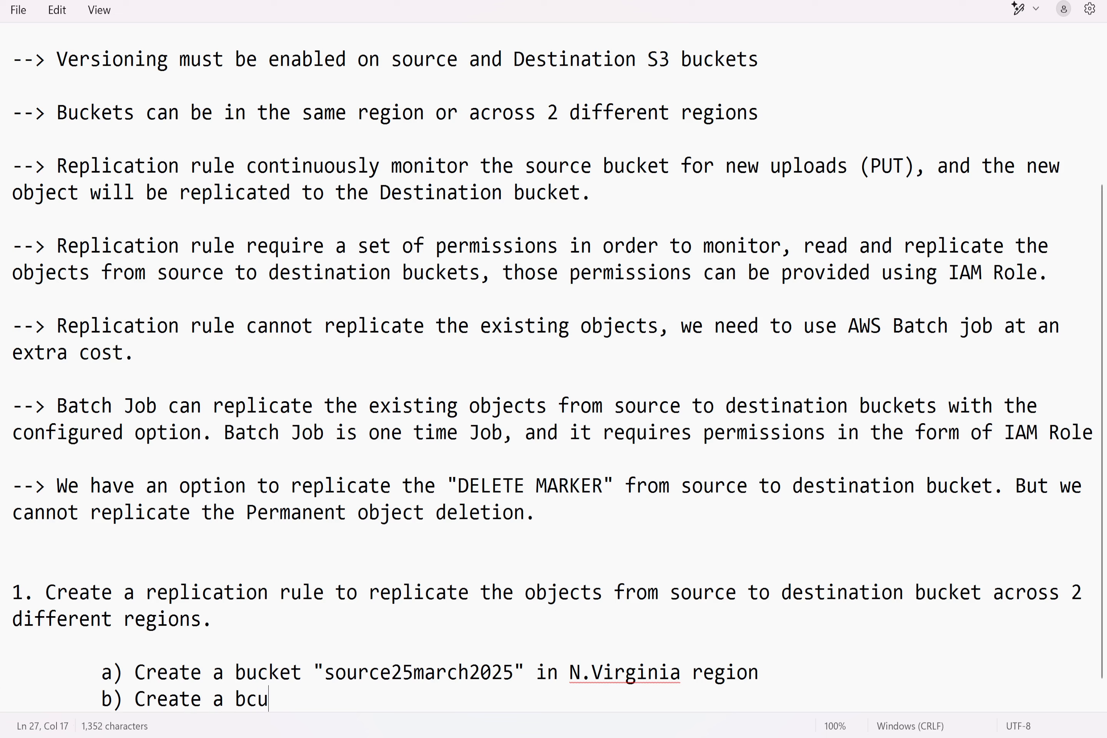
pyautogui.press('BackSpace')
pyautogui.press('BackSpace')
pyautogui.write('ucj')
pyautogui.press('BackSpace')
pyautogui.write('ket "destina')
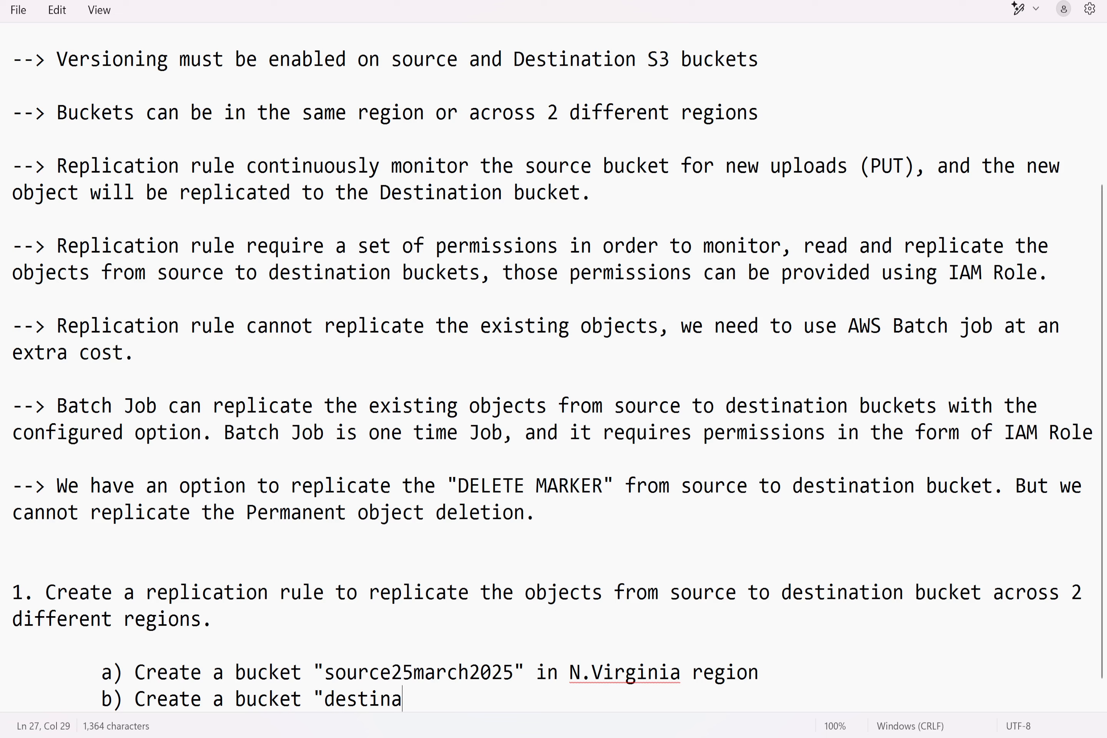
pyautogui.write('tion25m')
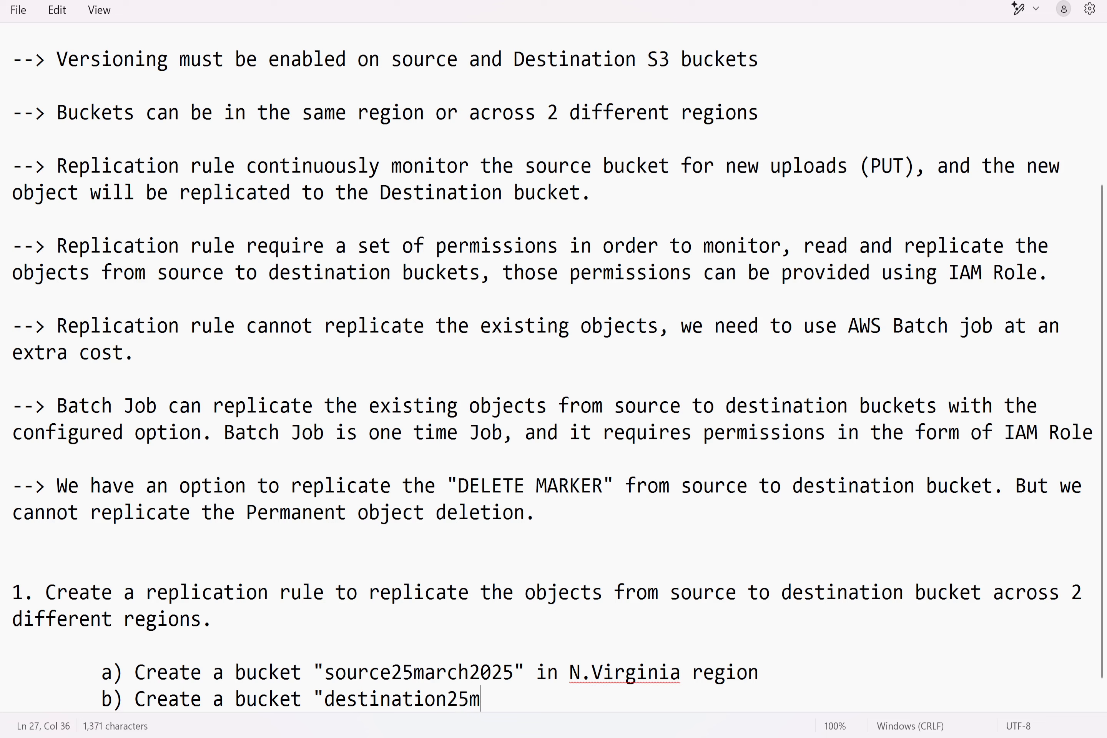
pyautogui.write('arch2025" ')
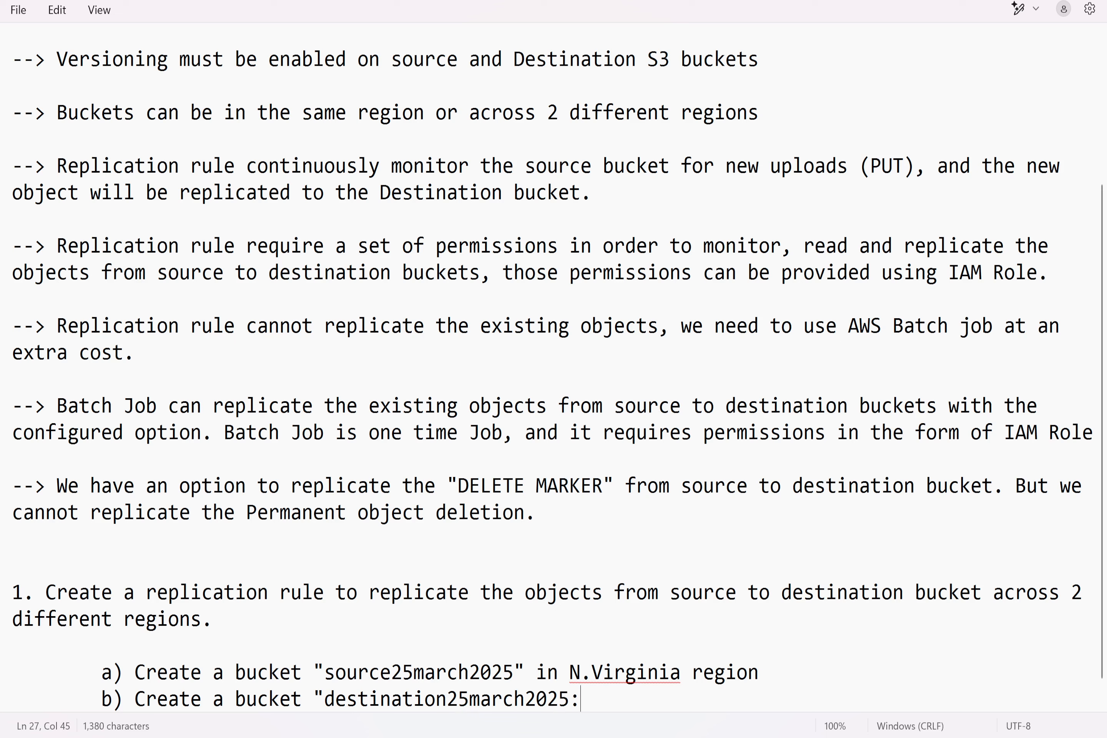
pyautogui.write('in Mumbai ')
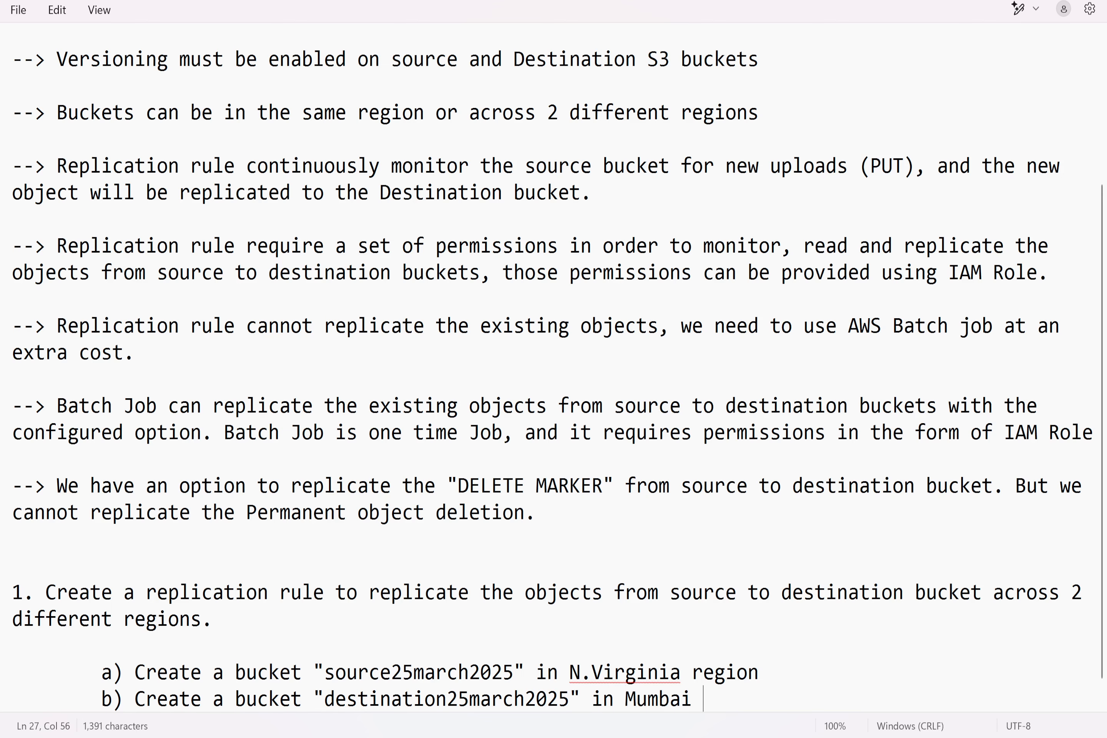
pyautogui.write('Region')
# - Insert ten line breaks after sub-item b) and return the cursor to the end of that sub-item
pyautogui.press('Return')
pyautogui.press('Return')
pyautogui.press('Return')
pyautogui.press('Return')
pyautogui.press('Return')
pyautogui.press('Return')
pyautogui.press('Return')
pyautogui.press('Return')
pyautogui.press('Return')
pyautogui.press('Return')
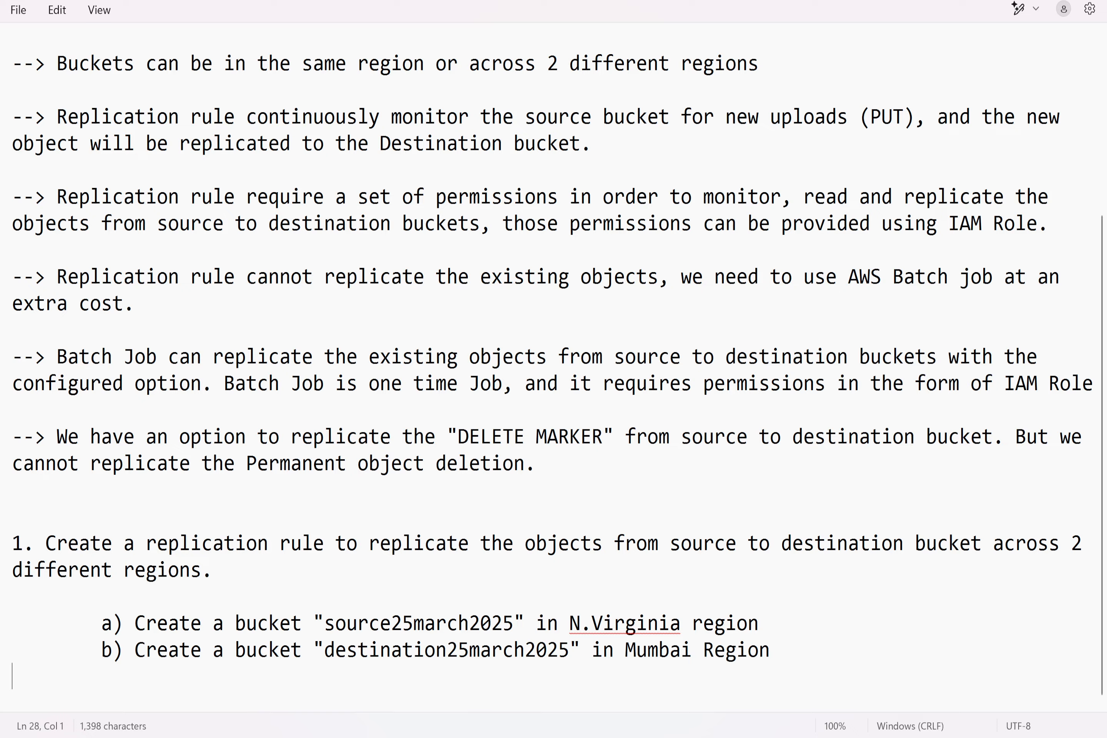
pyautogui.click(791, 410)
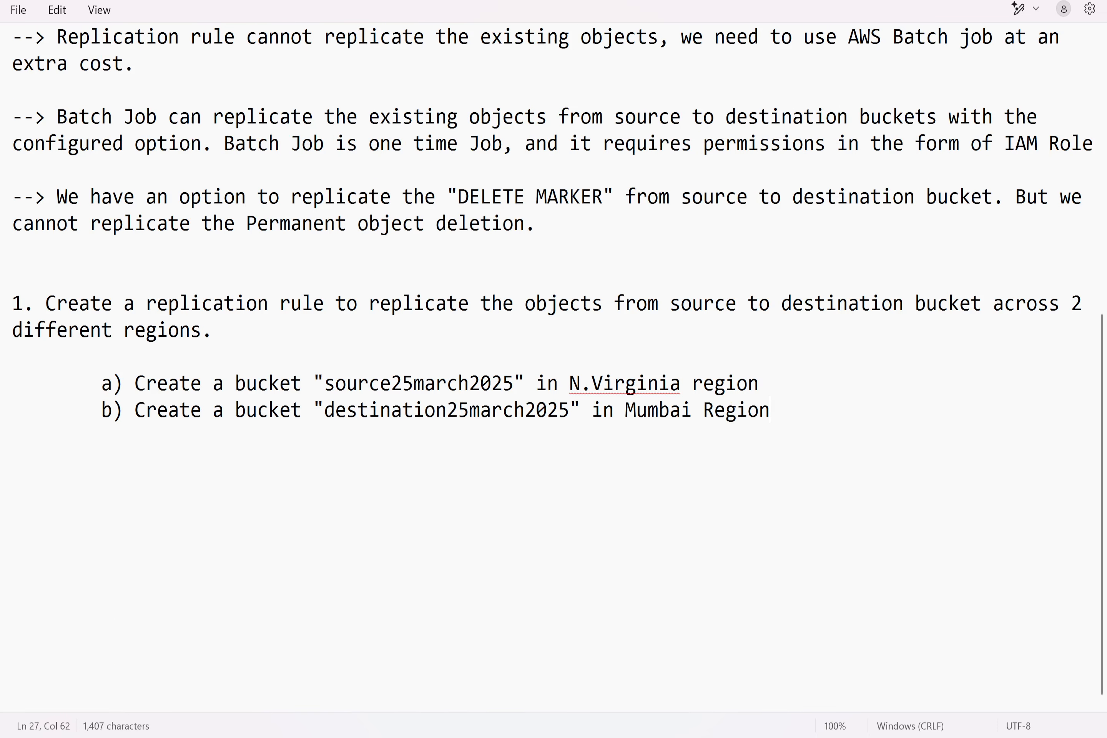
# - Below sub-item b), add the indented sub-item "c) Upload any 5 objects into "source25march2025"", reusing the bucket name from sub-item a)
pyautogui.press('Return')
pyautogui.press('Tab')
pyautogui.write('c) Upload ')
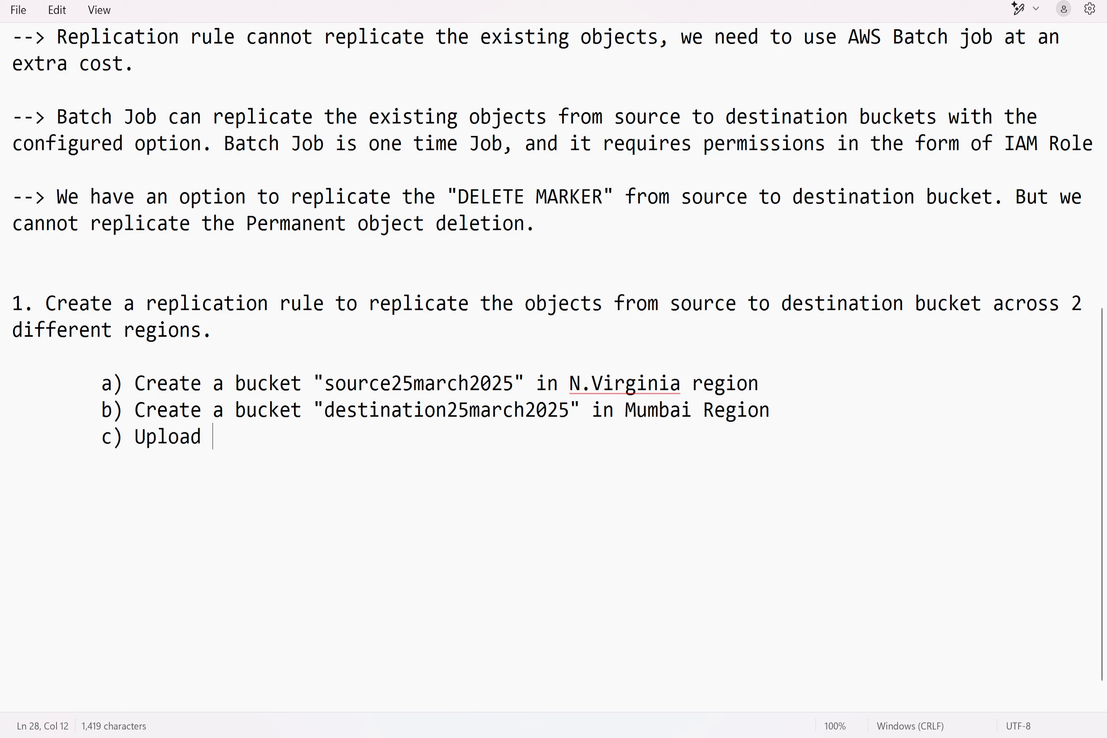
pyautogui.write('any 5 objects')
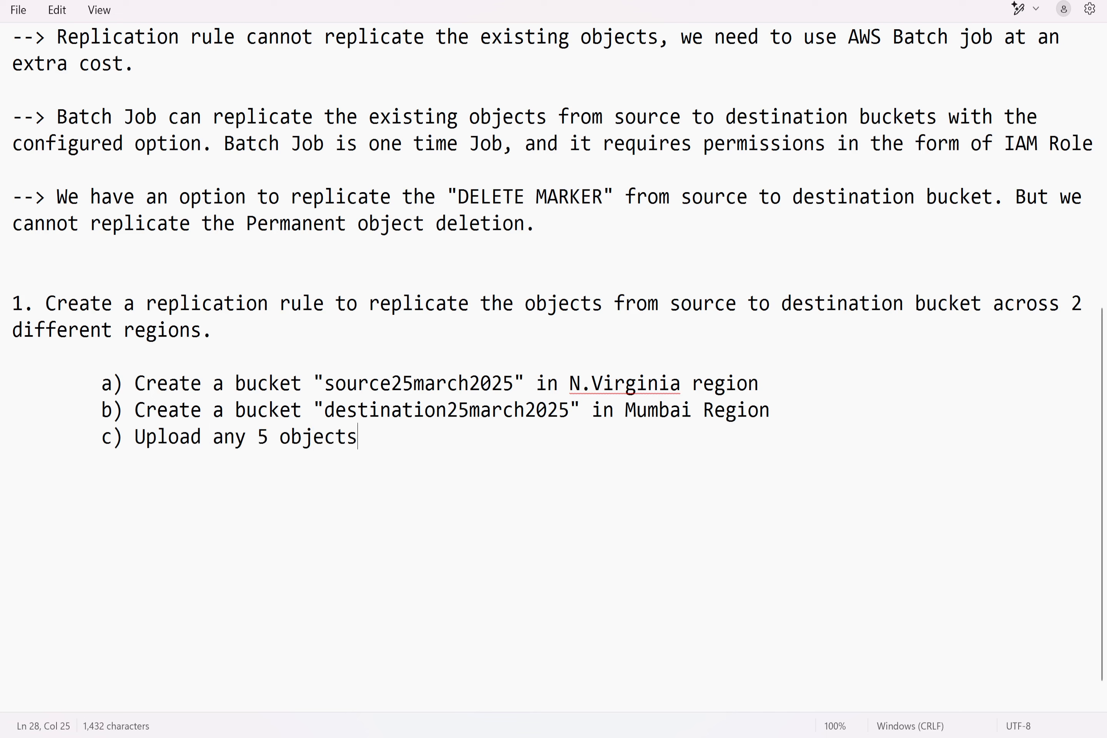
pyautogui.write(' into')
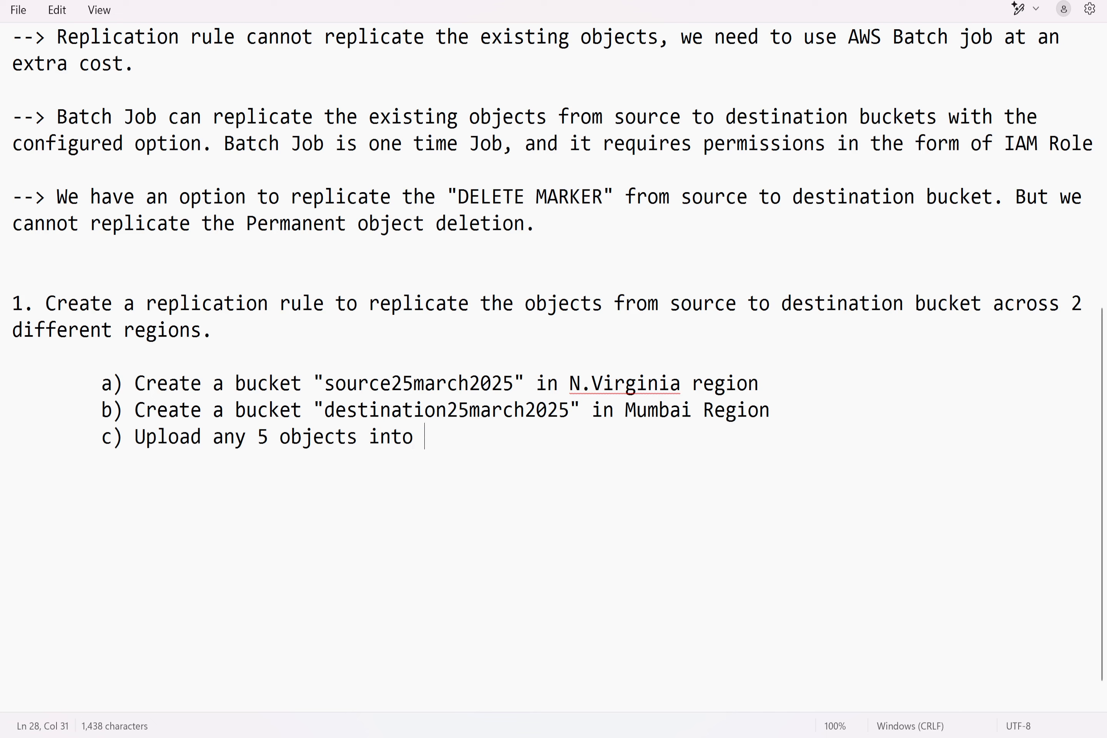
pyautogui.moveTo(513, 383); pyautogui.dragTo(325, 391)
pyautogui.hotkey('ctrl', 'c')
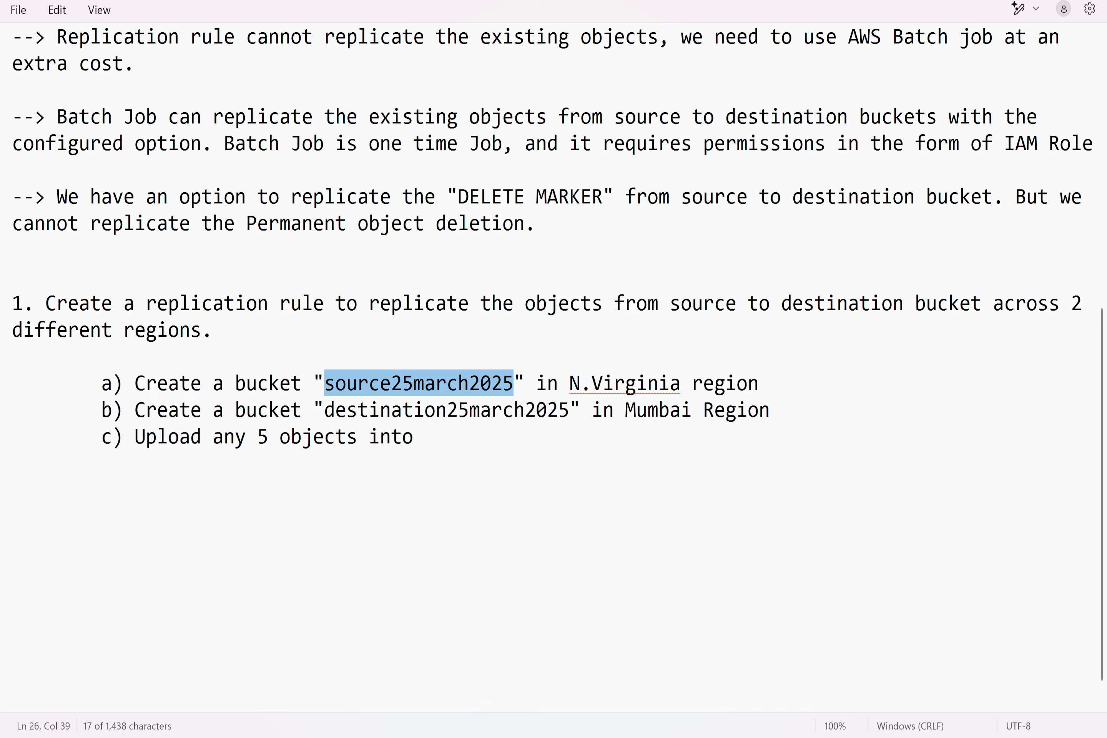
pyautogui.click(425, 437)
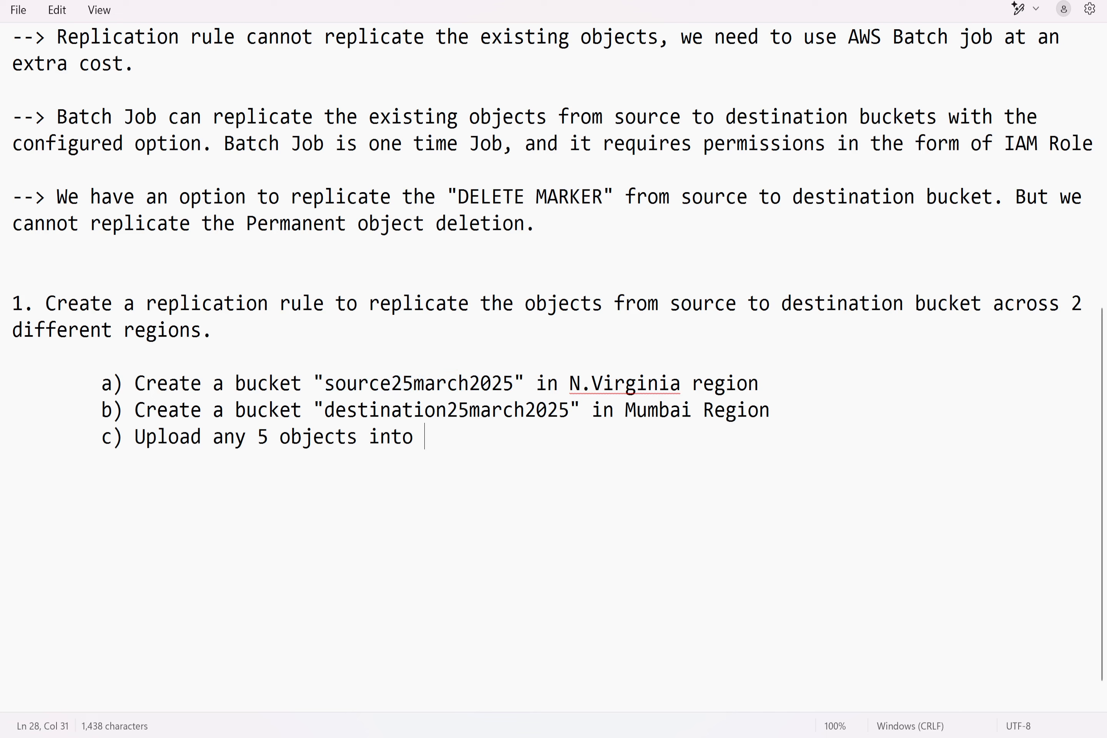
pyautogui.write('"')
pyautogui.hotkey('ctrl', 'v')
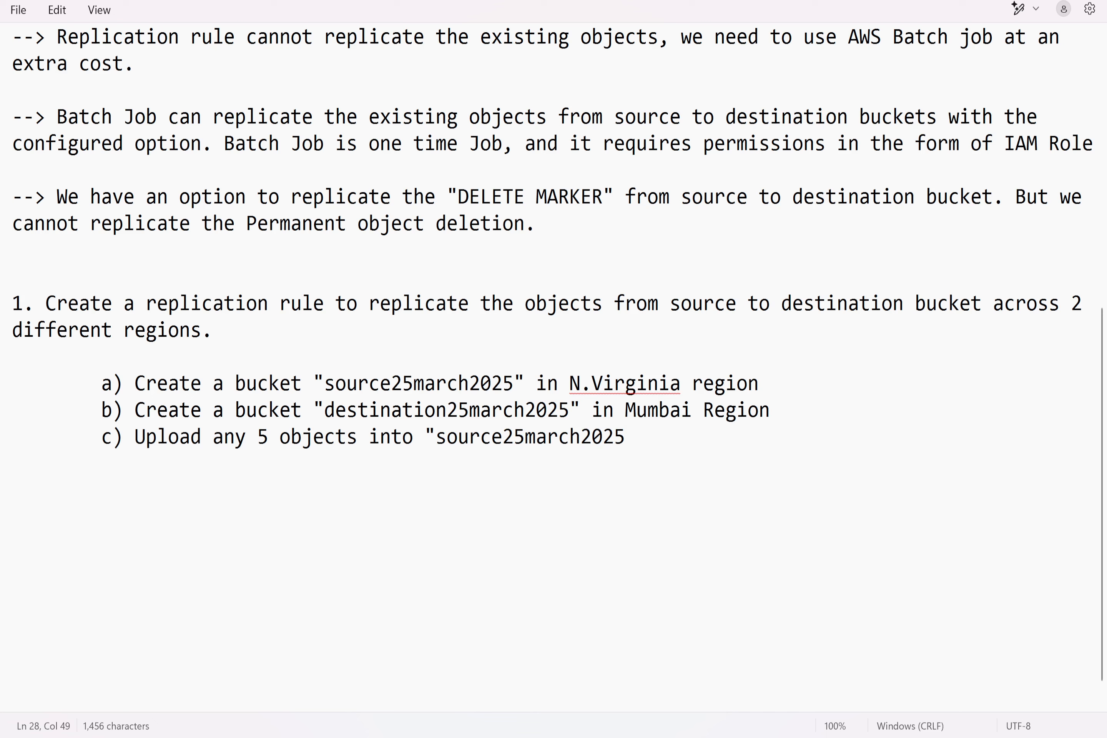
pyautogui.write('"')
# - Add the indented sub-item "d) Create Replication rule on "source25march2025" with the below configuration" on the next line
pyautogui.press('Return')
pyautogui.press('Tab')
pyautogui.write('d) Create ')
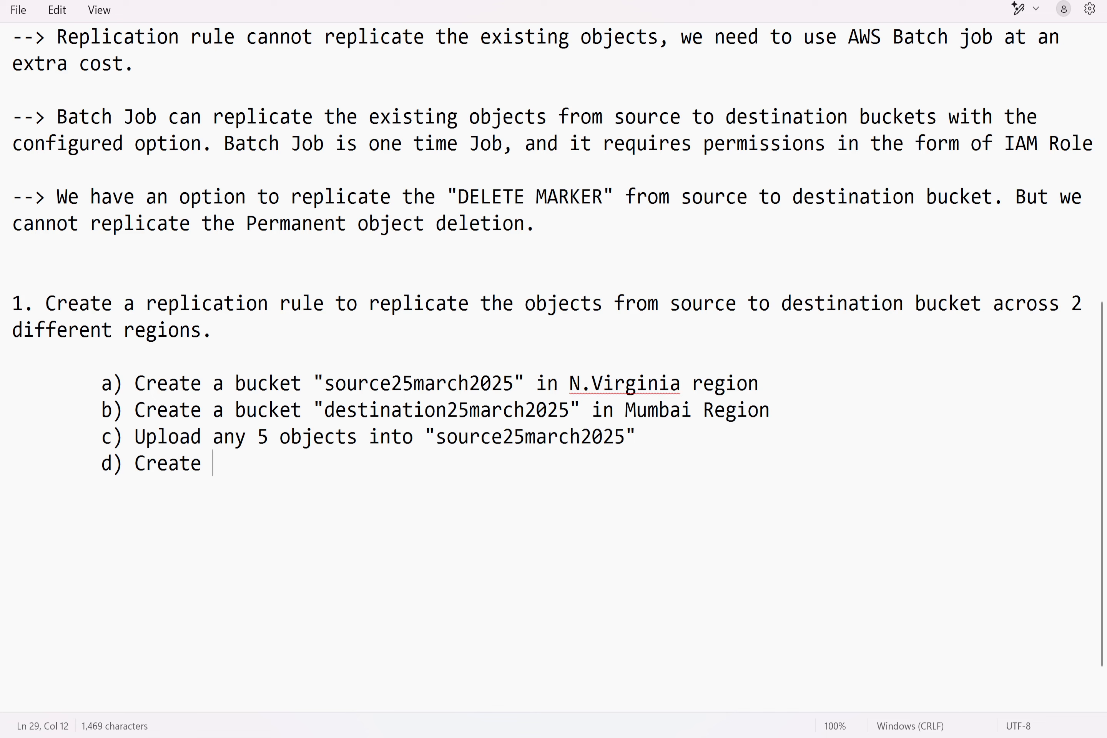
pyautogui.write('Replication rule on "')
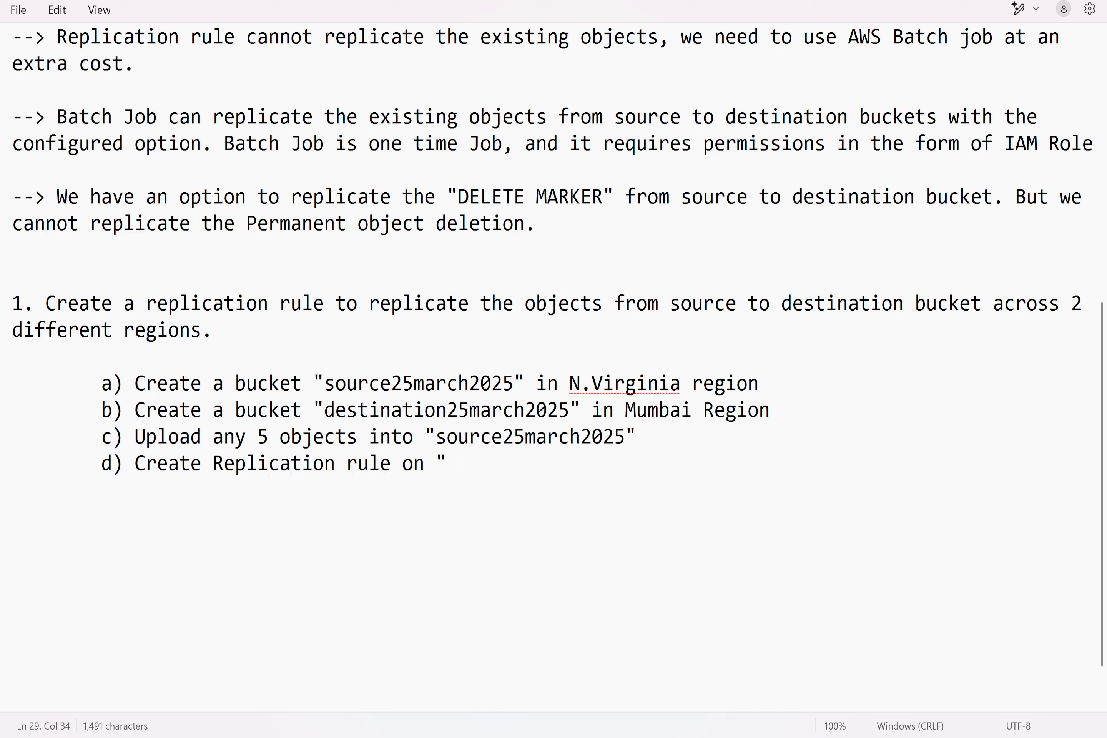
pyautogui.press('BackSpace')
pyautogui.hotkey('ctrl', 'v')
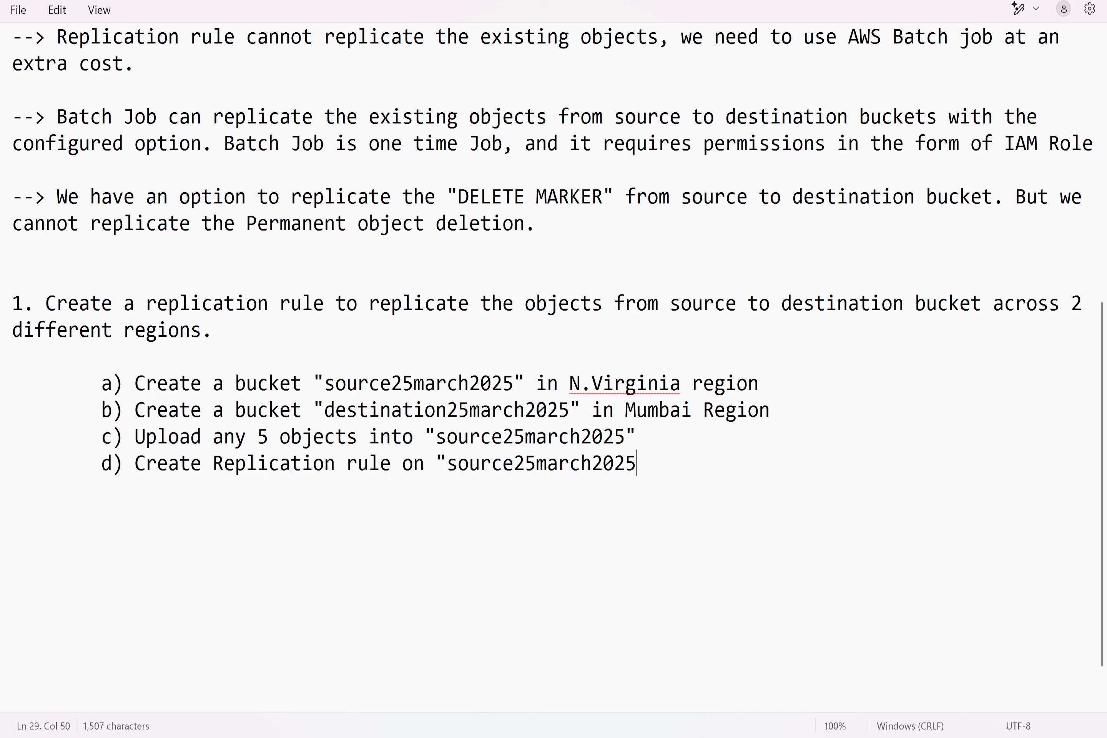
pyautogui.write('" with the ')
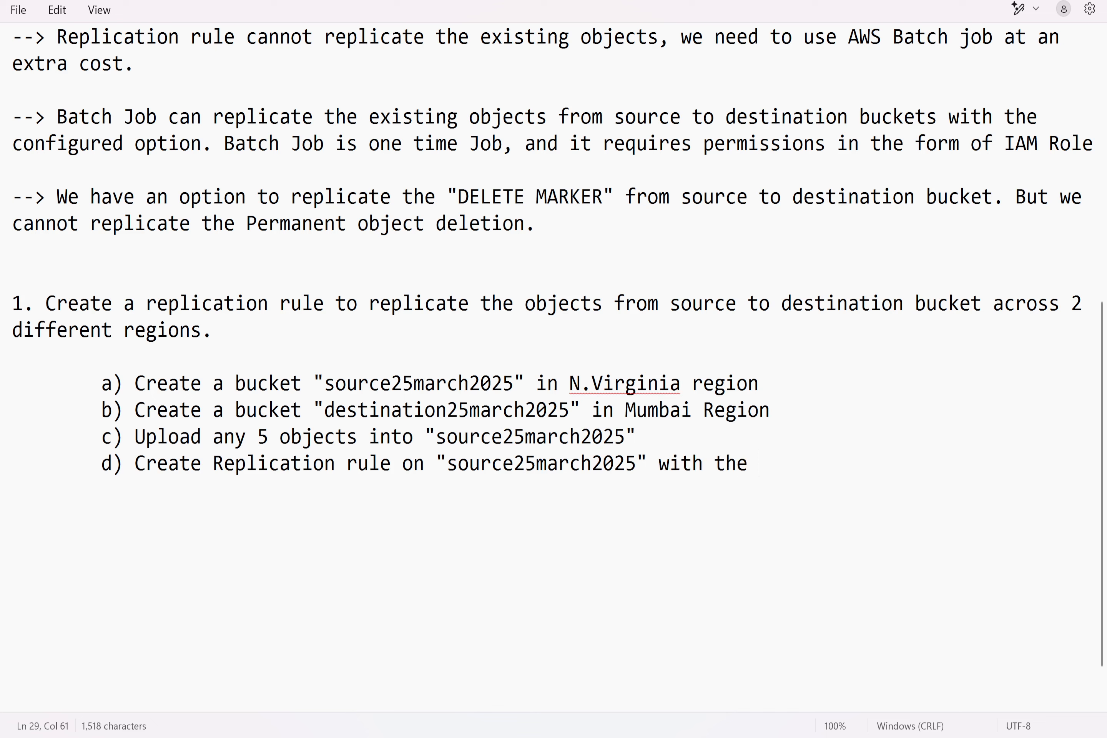
pyautogui.write('below configuration')
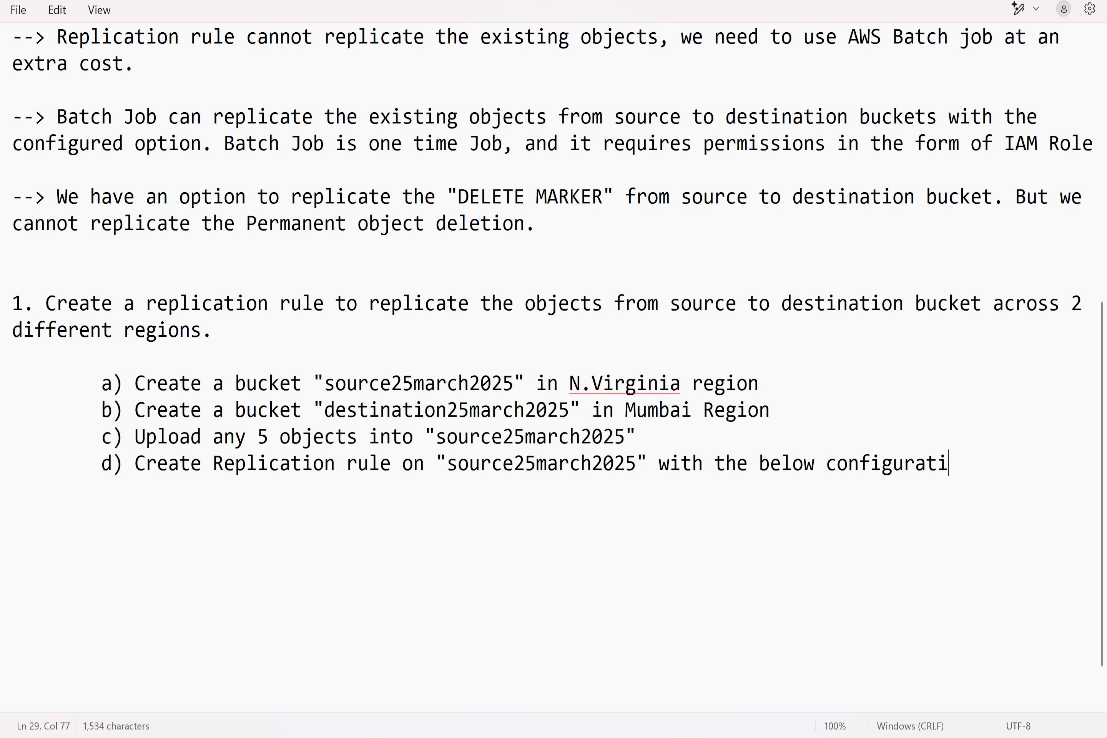
# - Under sub-item d), add the double-indented point "- Storage Class on Destination bucket to be "Standard-IA""
pyautogui.press('Return')
pyautogui.press('Return')
pyautogui.press('Tab')
pyautogui.press('BackSpace')
pyautogui.press('Left')
pyautogui.press('Tab')
pyautogui.write('- Storage ')
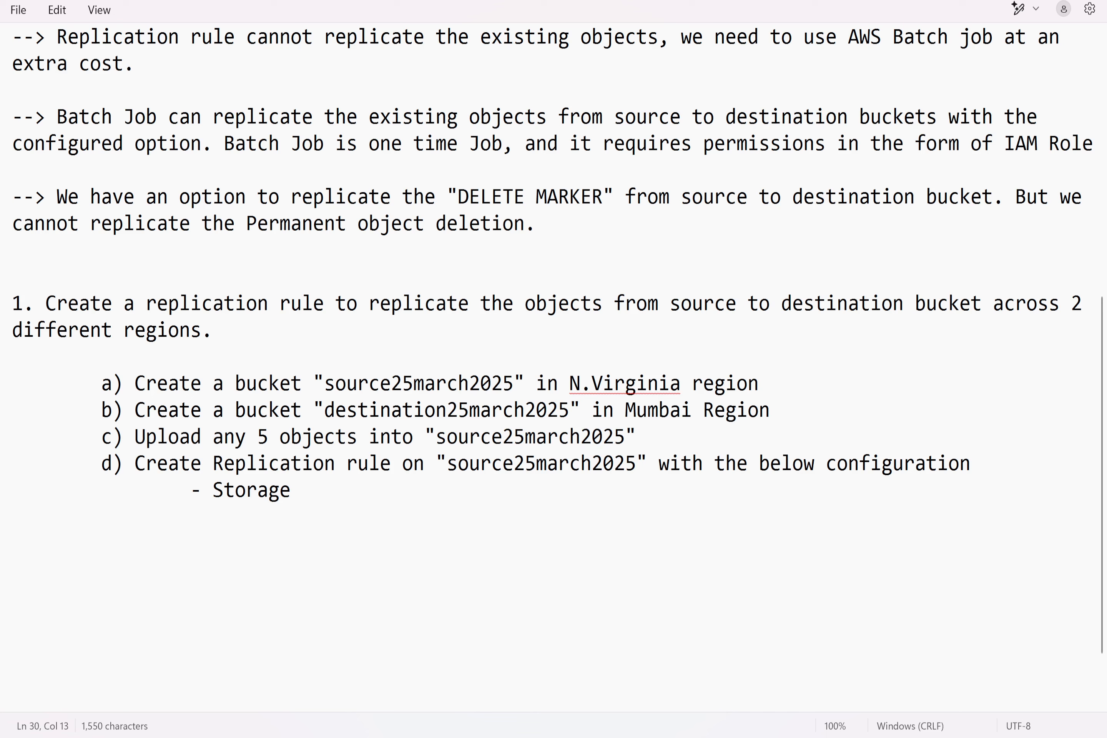
pyautogui.write('Class on Des')
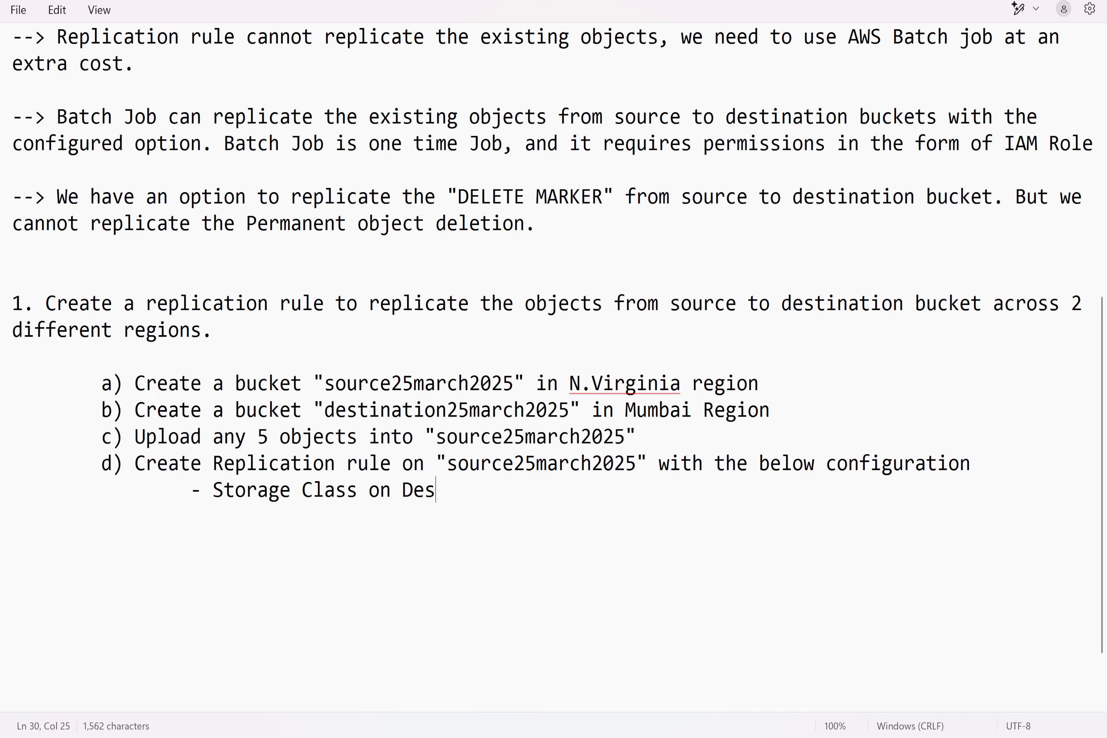
pyautogui.write('tination bu')
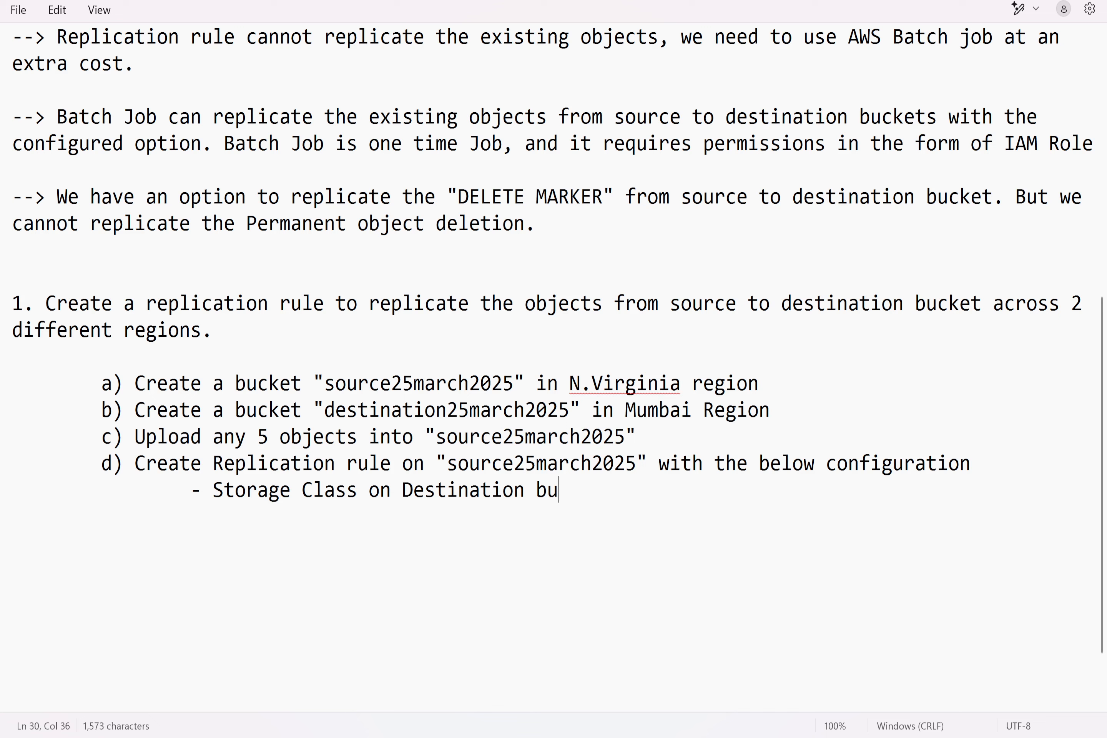
pyautogui.write('cket to ')
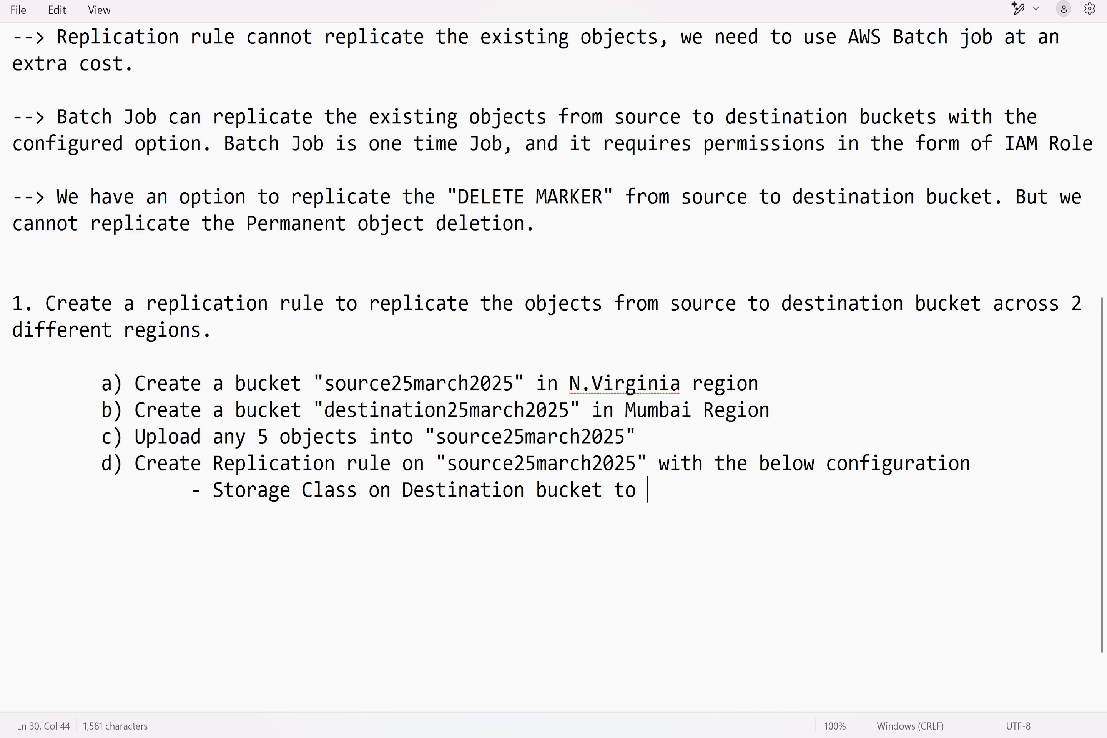
pyautogui.write('be "Standard')
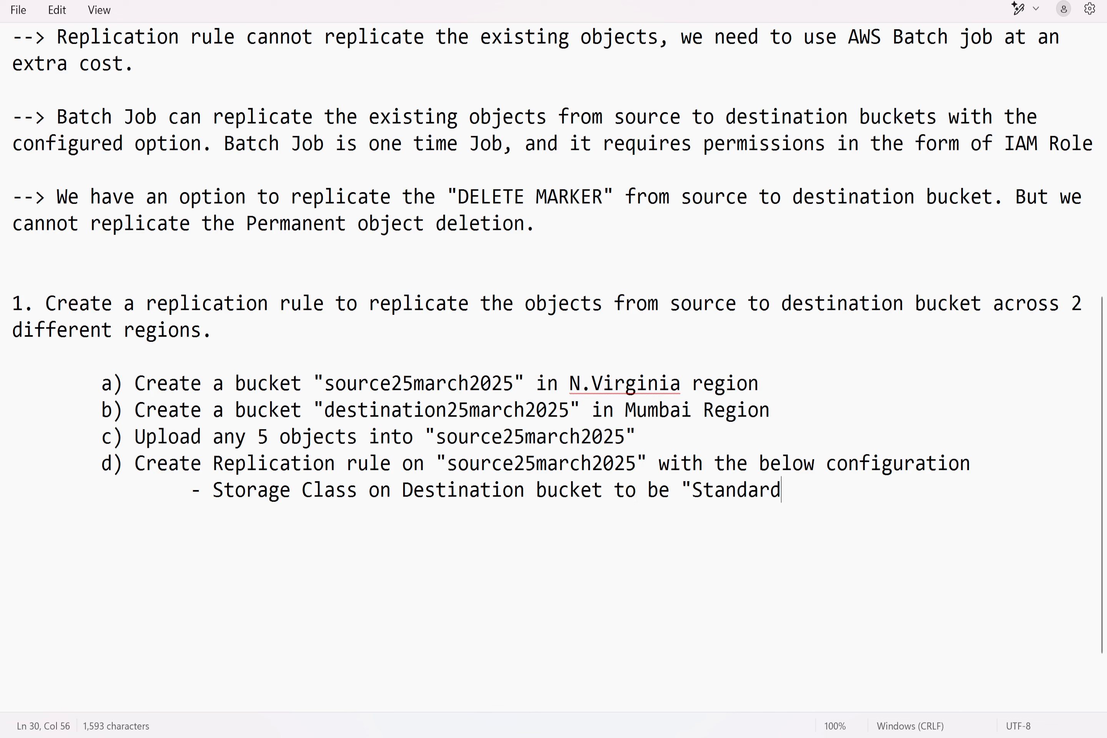
pyautogui.write('-IA"')
# - Add a second double-indented configuration point, "- Delete marker must be replicated"
pyautogui.press('Return')
pyautogui.press('Tab')
pyautogui.press('Tab')
pyautogui.write('-')
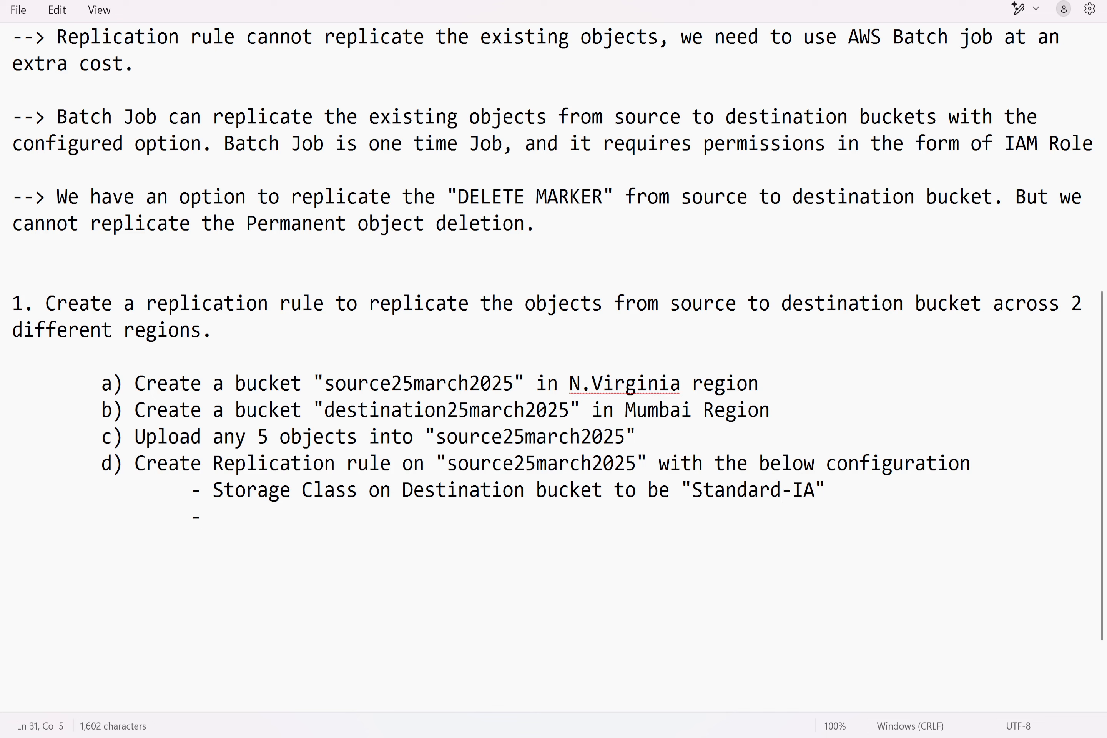
pyautogui.write(' Delete marke')
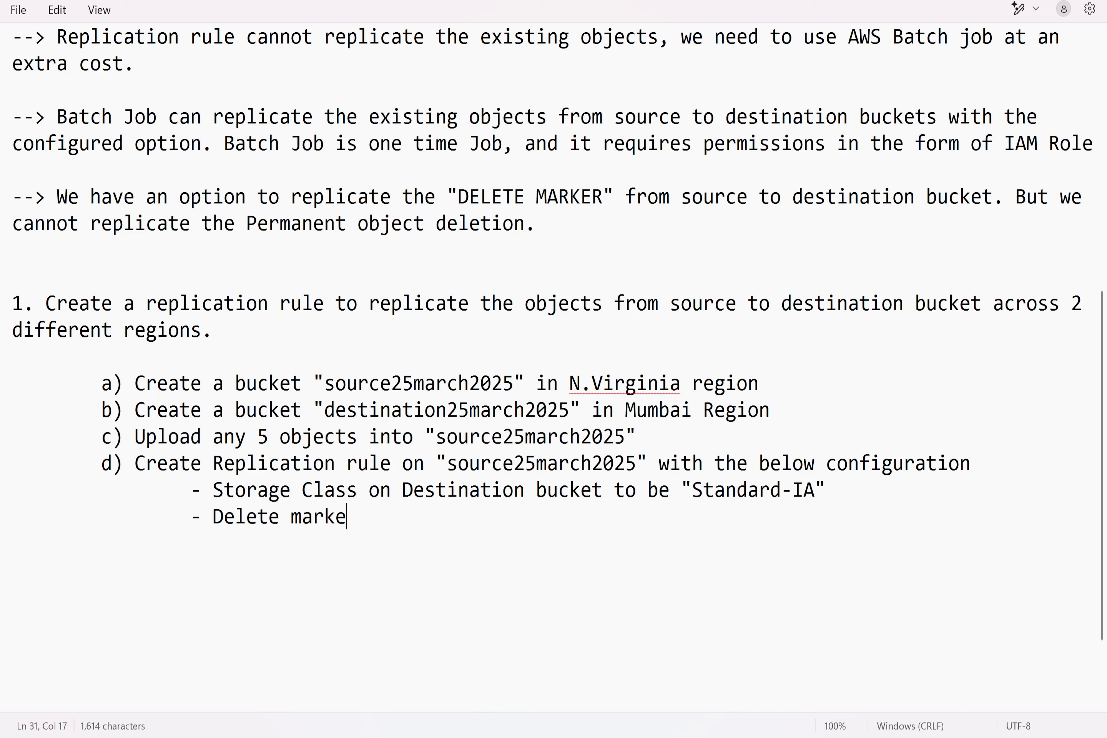
pyautogui.write('r must be replicated')
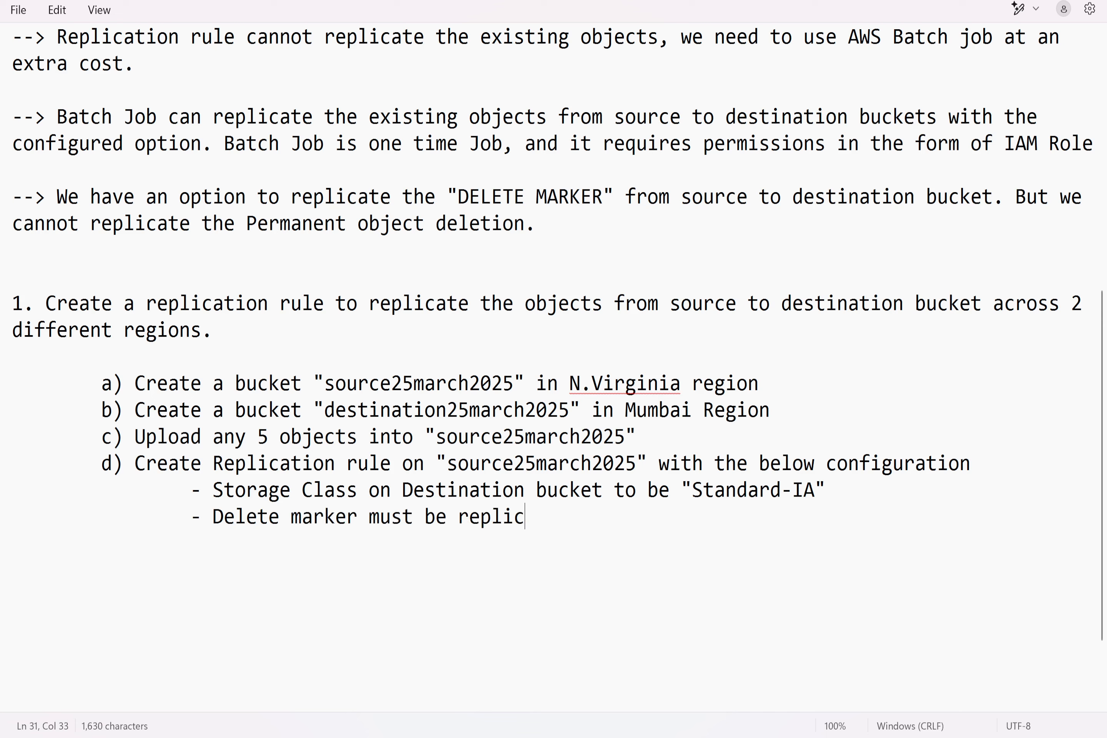
# - Add a third double-indented configuration point, "- Create AWS Batch job to replicate existing objects (Chargeable)"
pyautogui.press('Return')
pyautogui.press('Tab')
pyautogui.press('Tab')
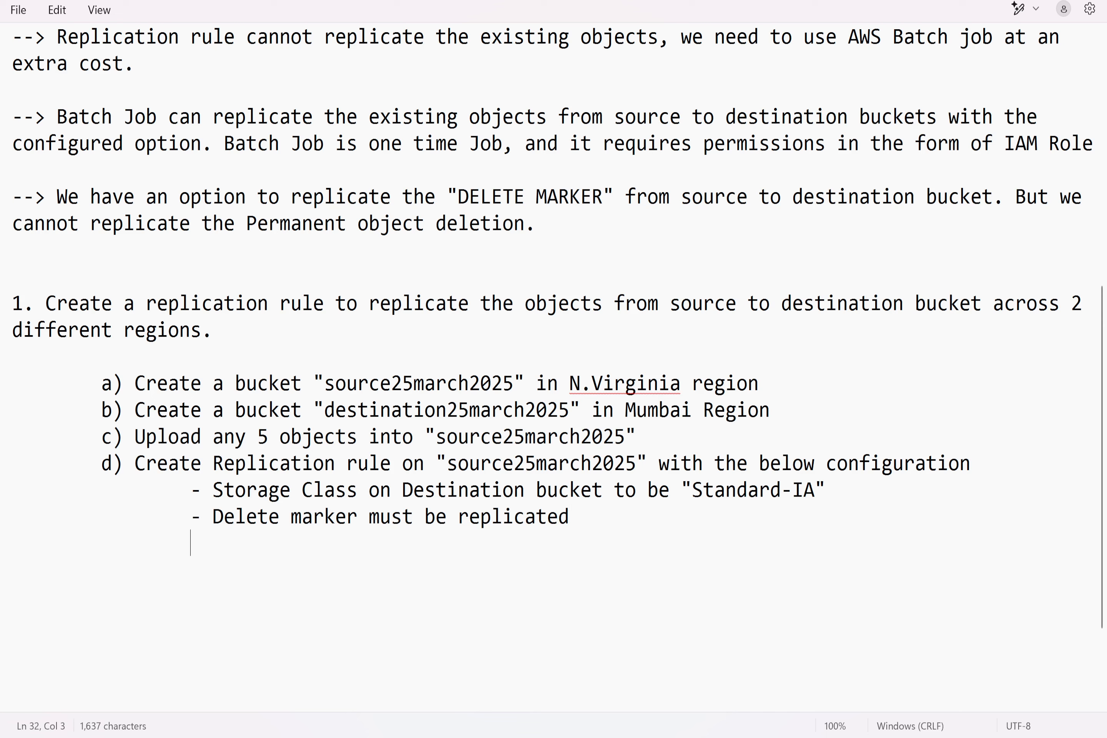
pyautogui.write('- Create ')
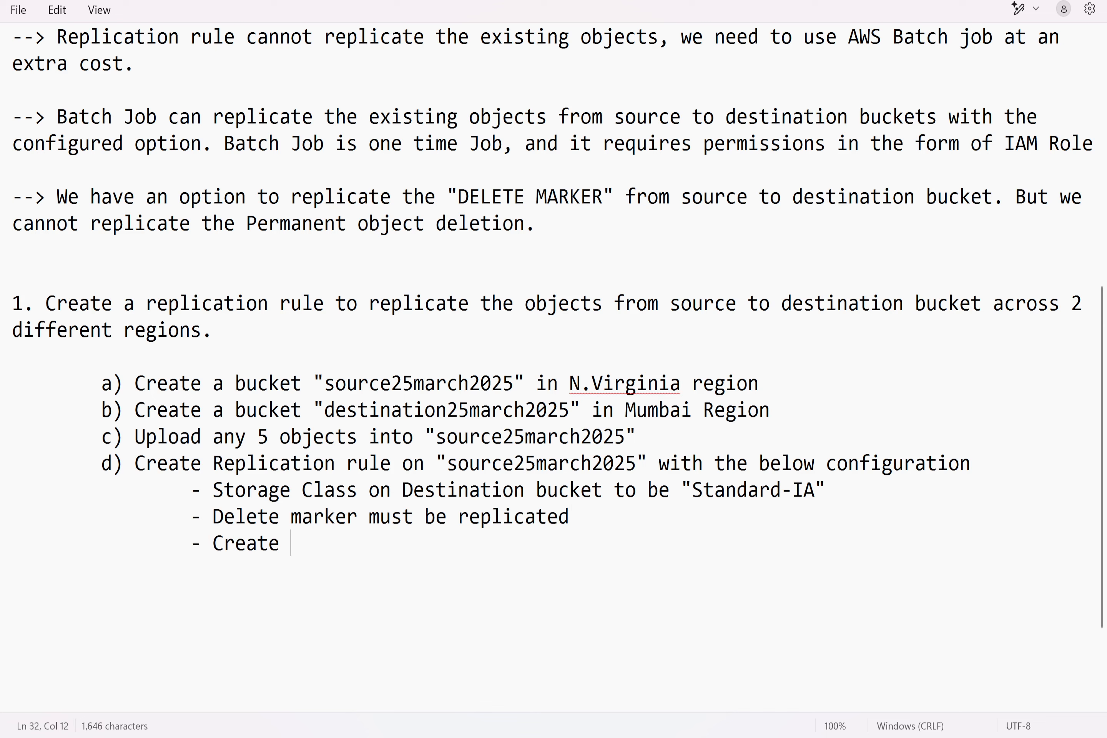
pyautogui.write('AWS Batch jon')
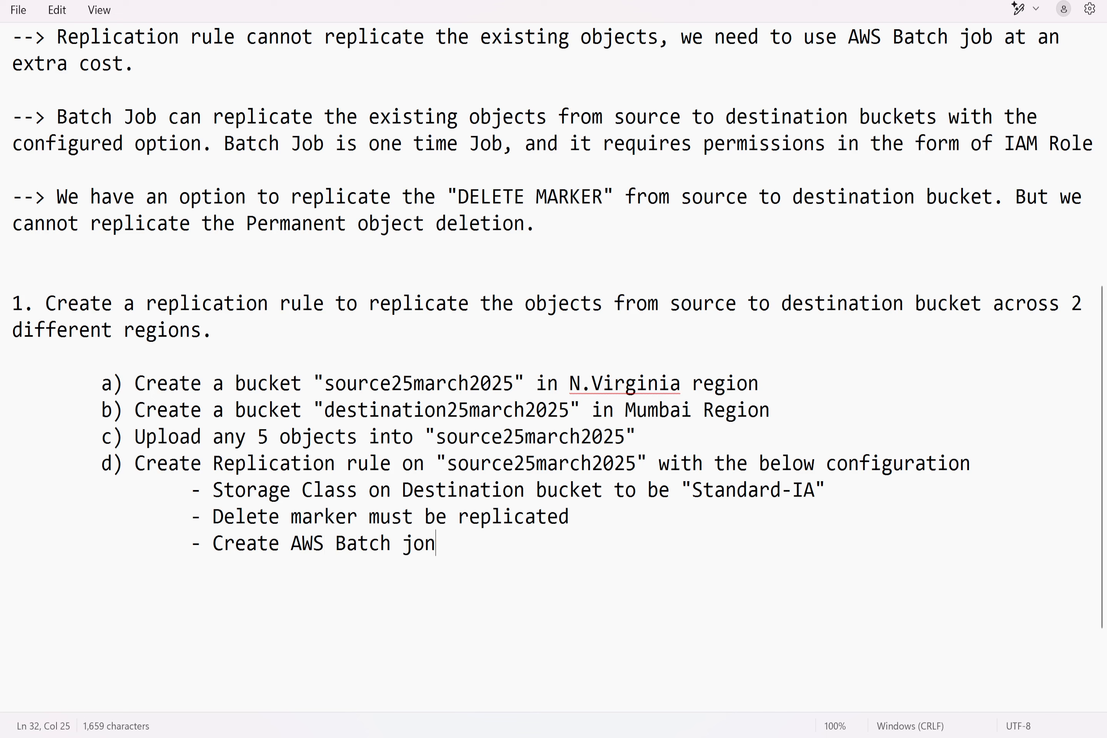
pyautogui.press('BackSpace')
pyautogui.write('b to replica')
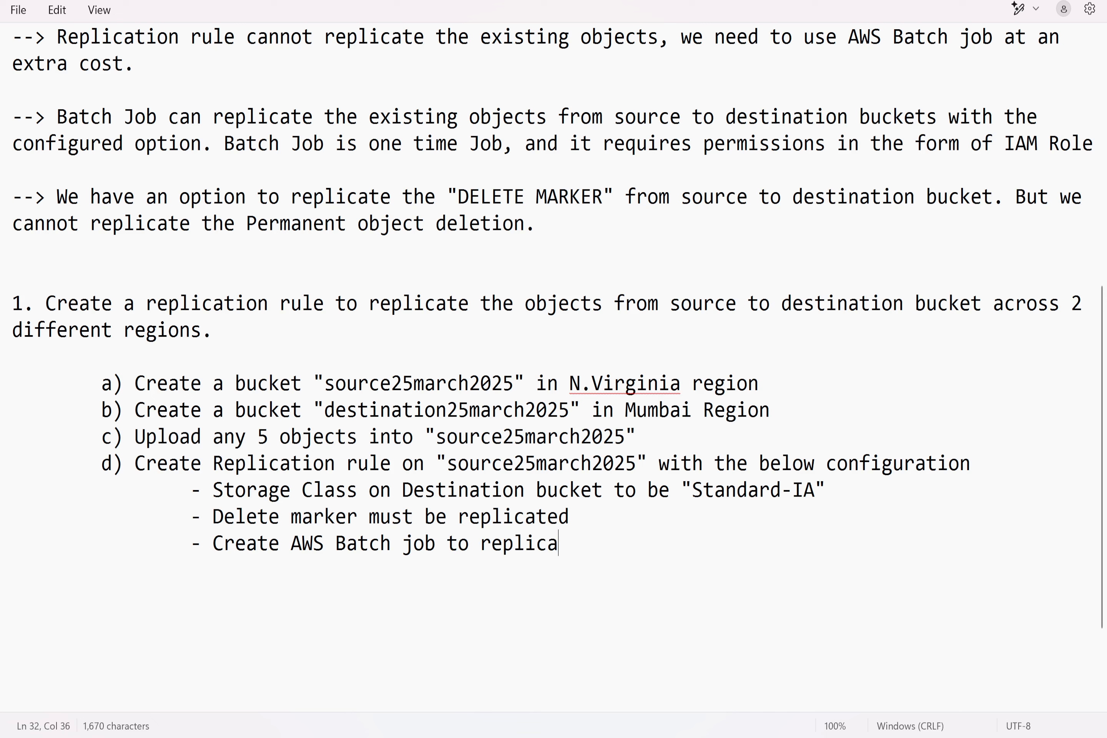
pyautogui.write('te existing ')
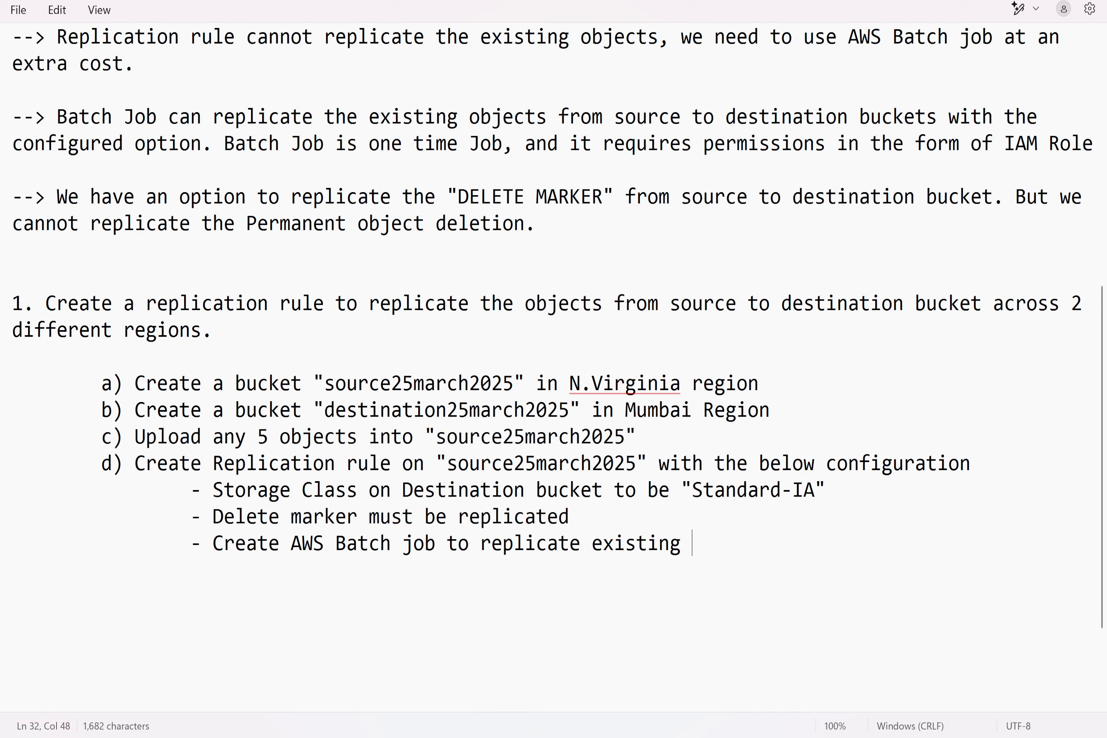
pyautogui.write('objects (')
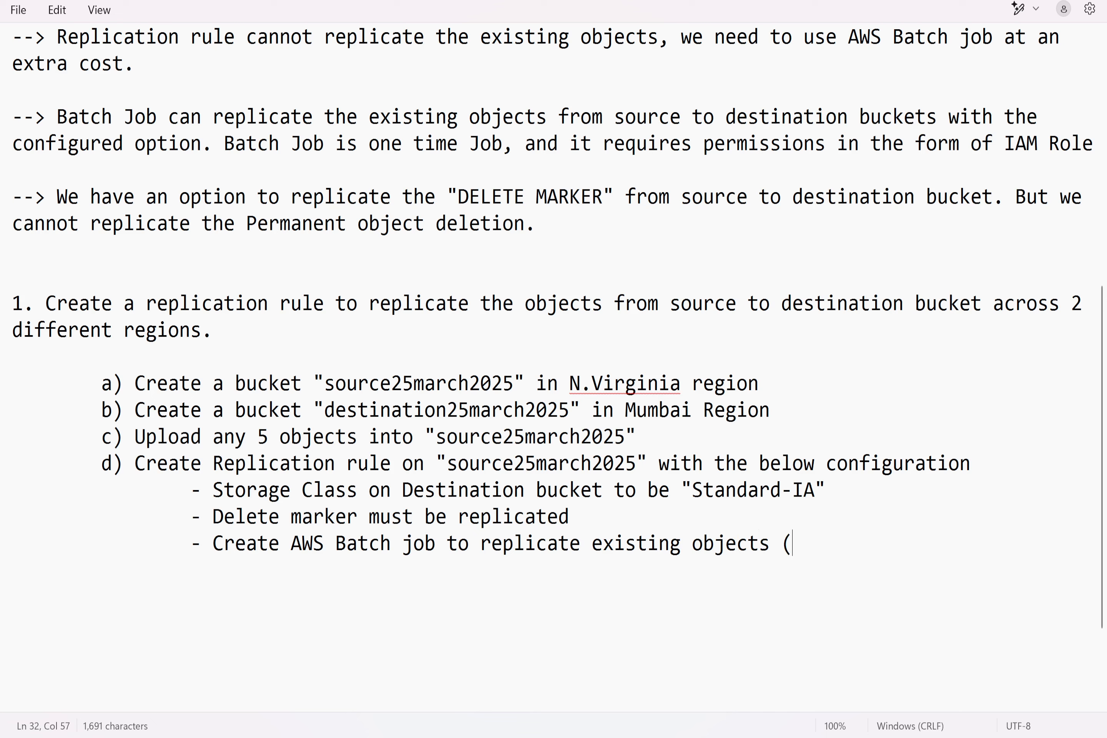
pyautogui.write('Chargeable)')
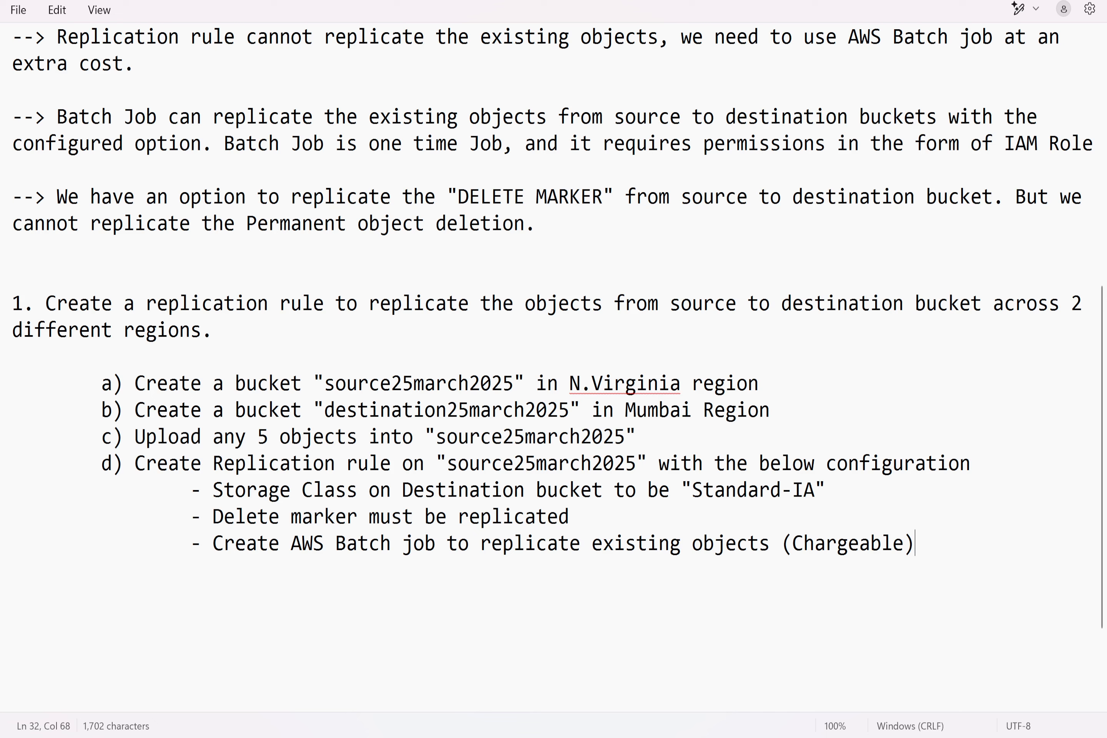
# - Leave two blank lines below the configuration points and add "2. Upload an object into S3 bucket" without indentation
pyautogui.press('Return')
pyautogui.press('Return')
pyautogui.press('Return')
pyautogui.write('2. ')
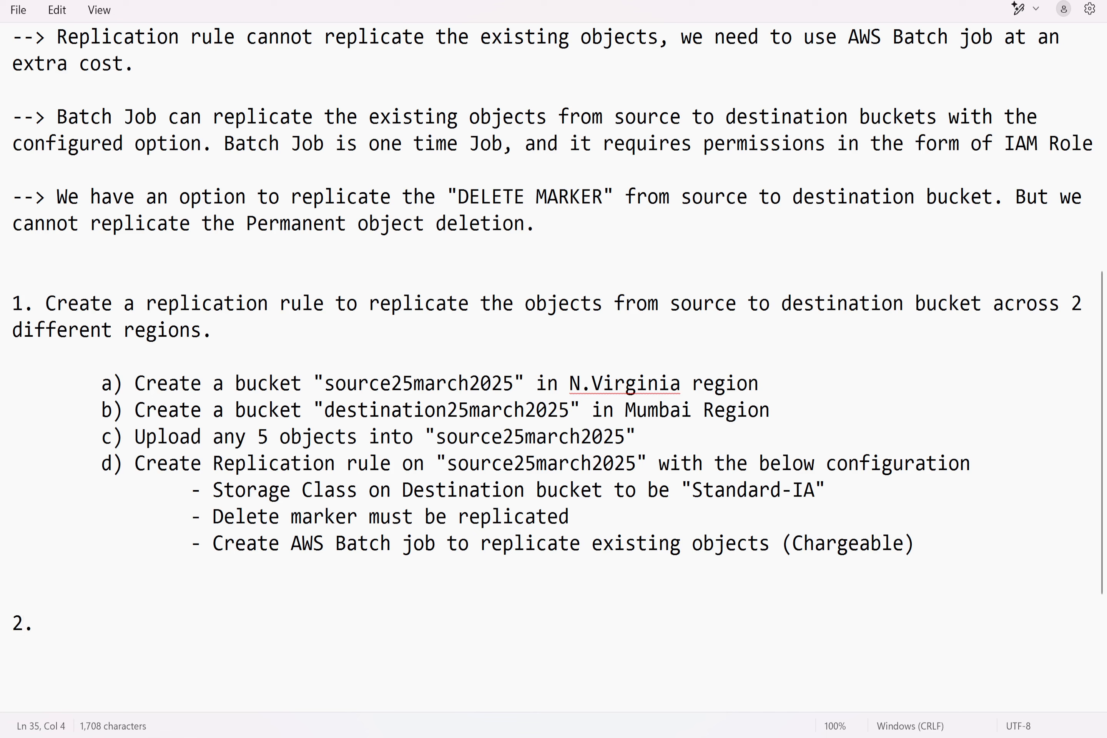
pyautogui.write('Upload ')
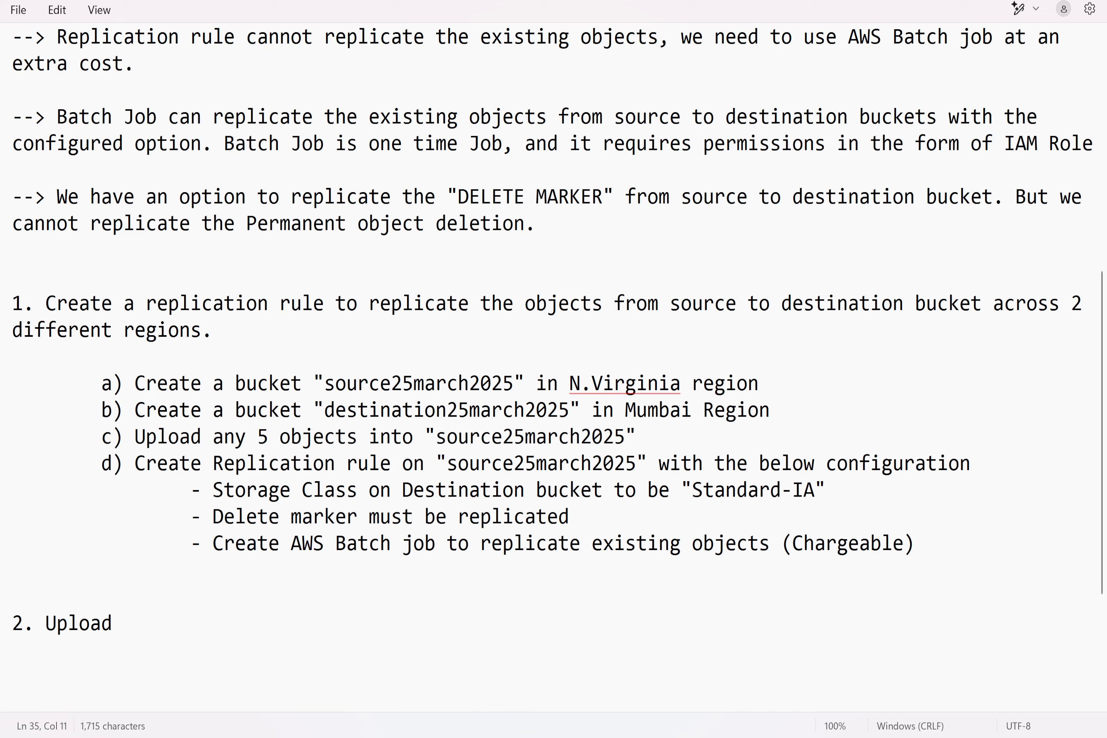
pyautogui.write('an object into')
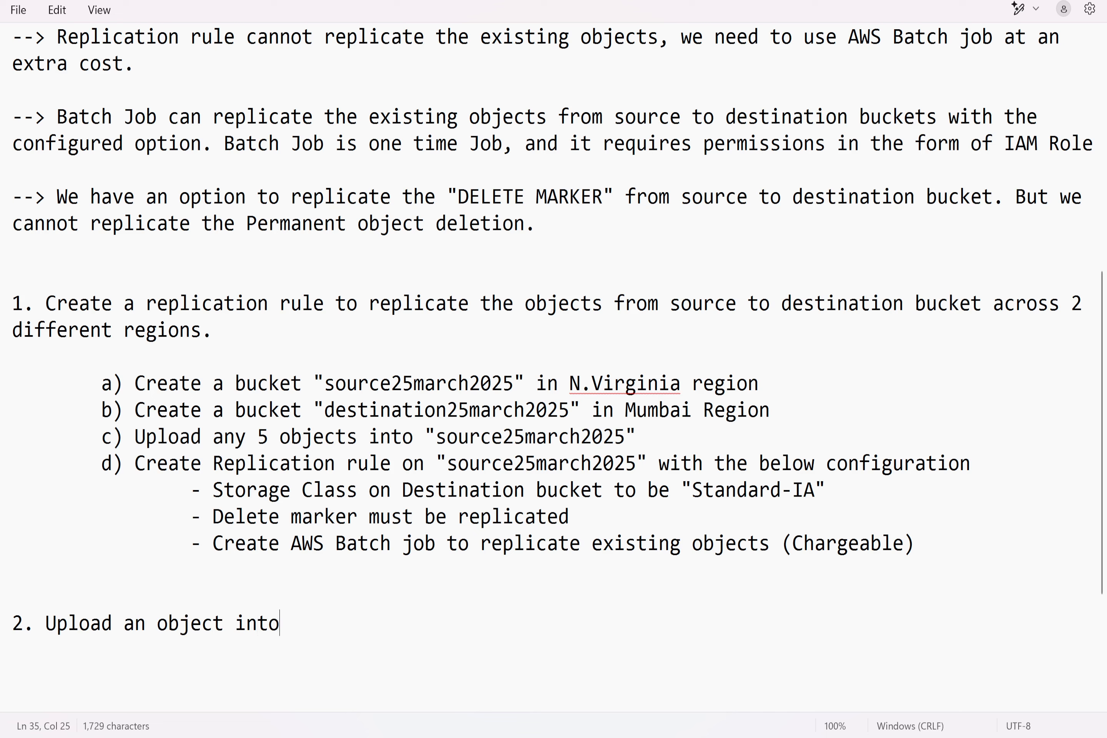
pyautogui.write(' S3 bucket')
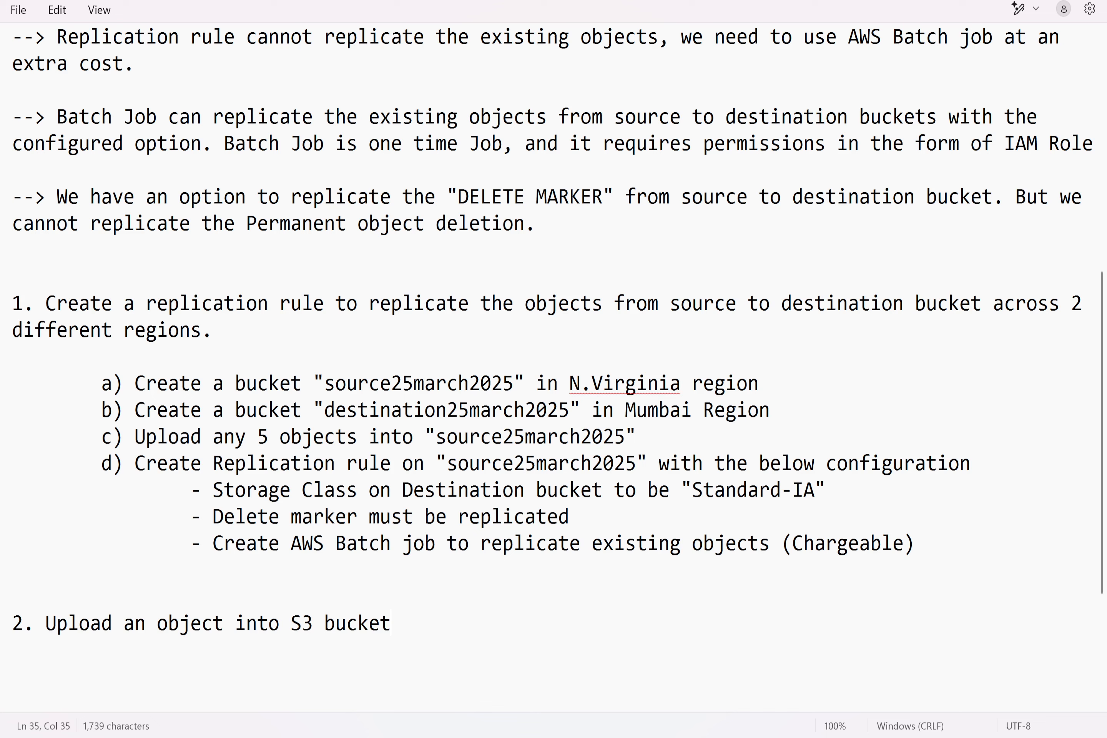
# - Reword item 2 to "Upload an object into Source bucket, and observe that the objects got replicated into the destination bucket."
pyautogui.press('BackSpace')
pyautogui.press('BackSpace')
pyautogui.press('BackSpace')
pyautogui.press('BackSpace')
pyautogui.press('BackSpace')
pyautogui.press('BackSpace')
pyautogui.press('BackSpace')
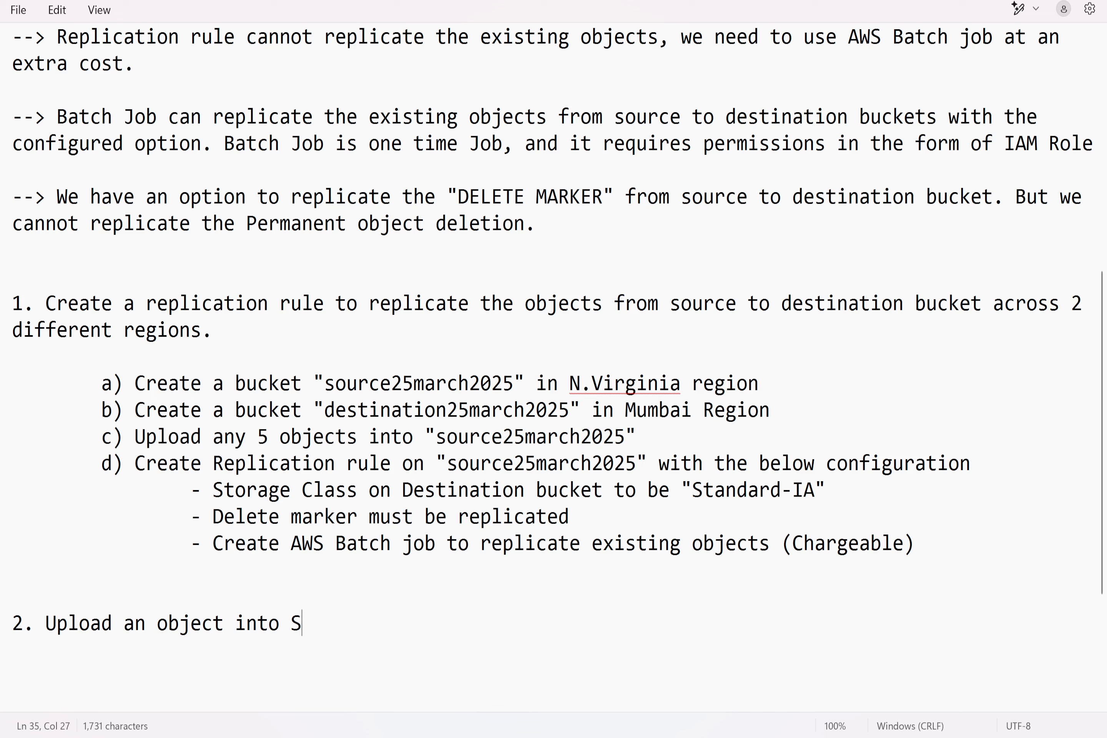
pyautogui.write('ource buck')
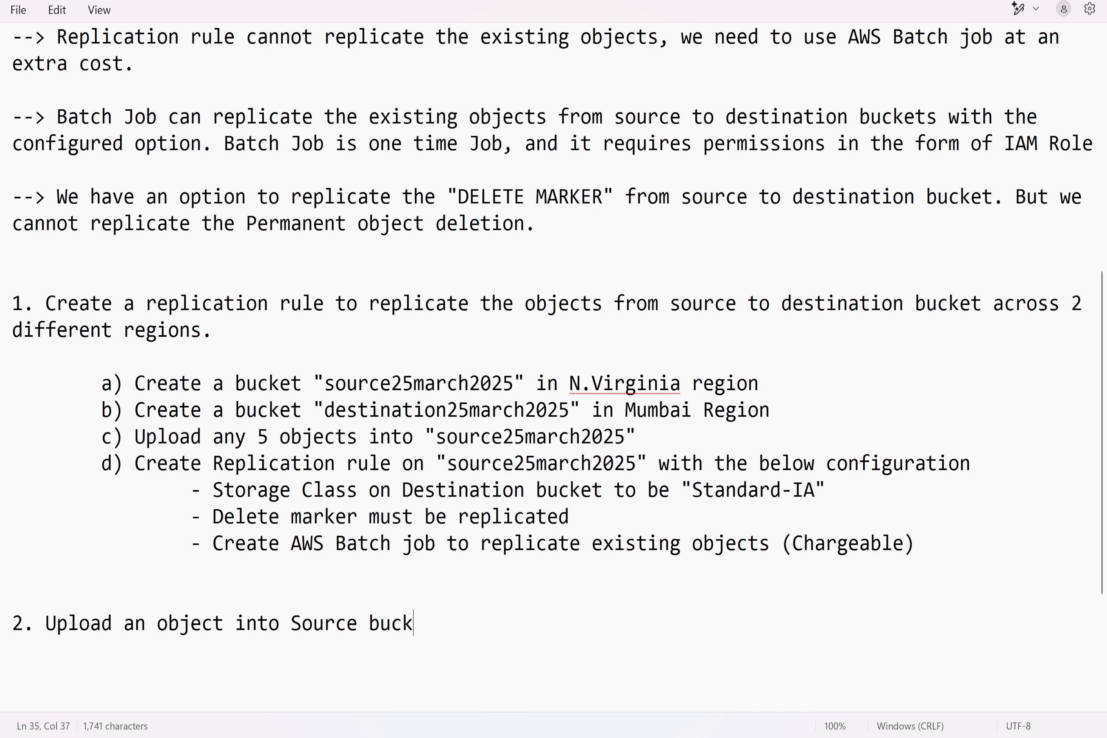
pyautogui.write('et, and obs')
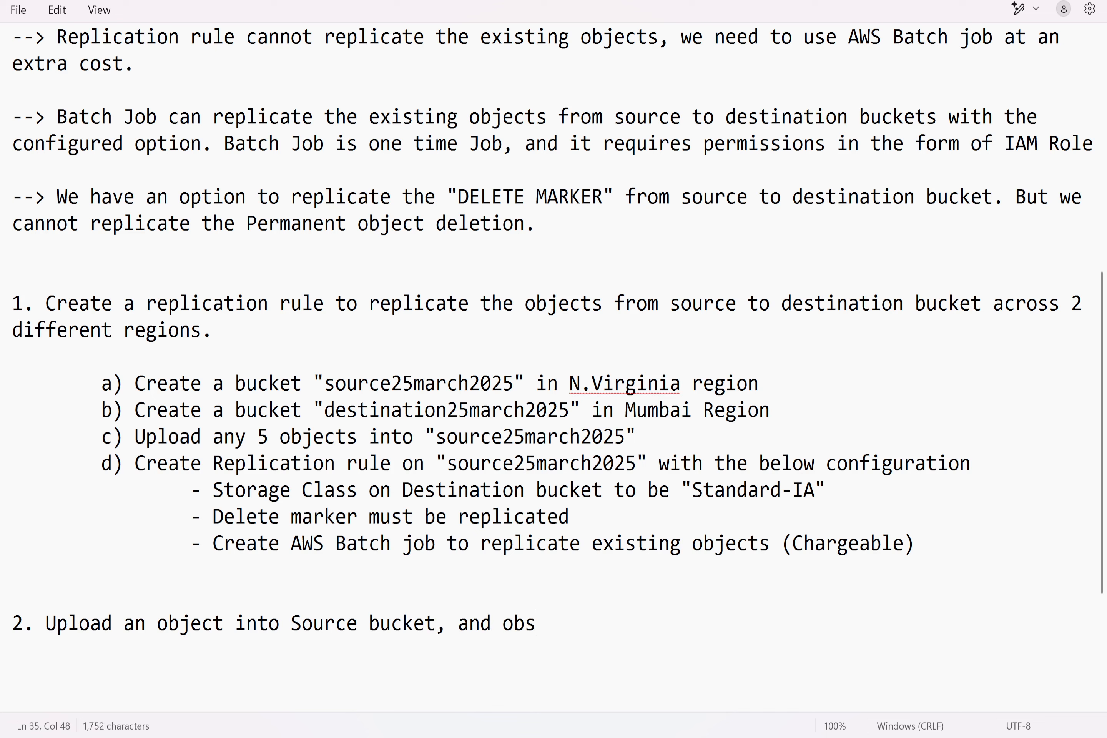
pyautogui.write('erve that the')
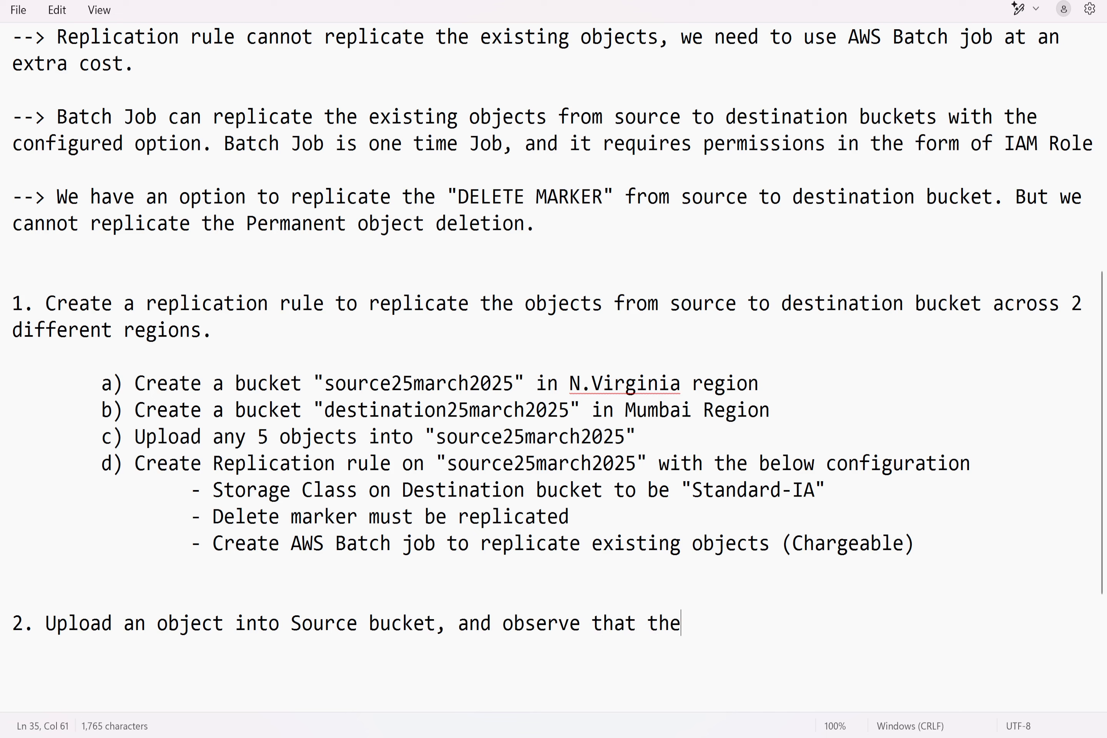
pyautogui.write(' objects got')
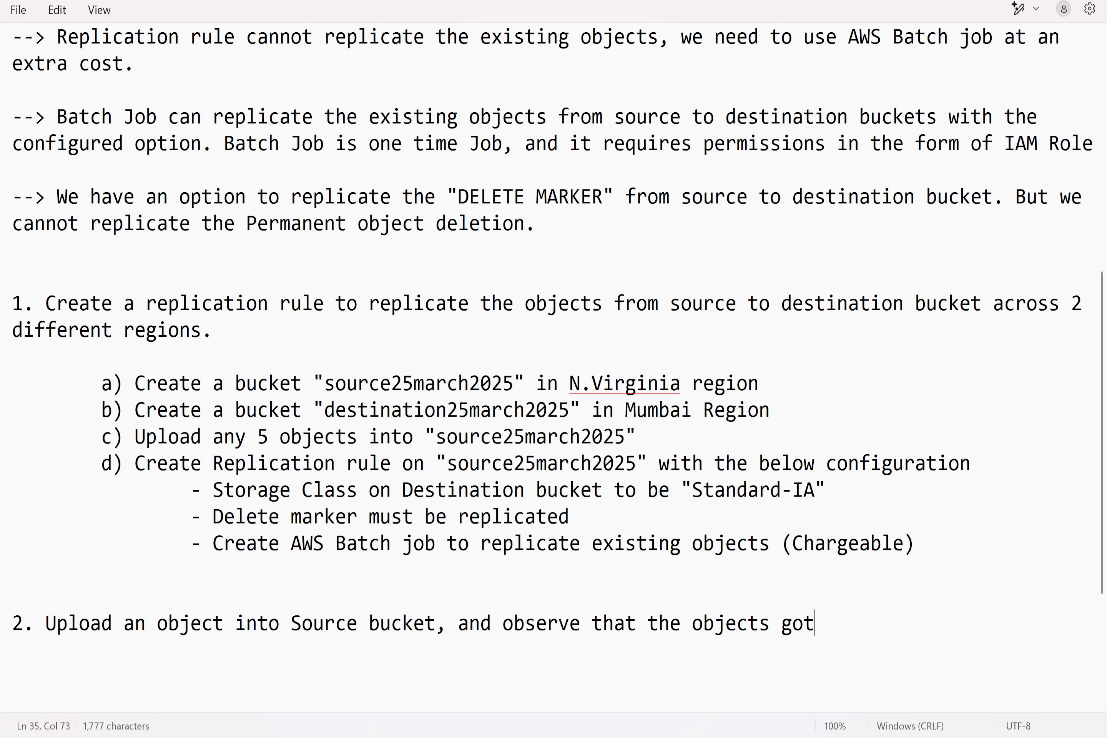
pyautogui.write(' replicated into t')
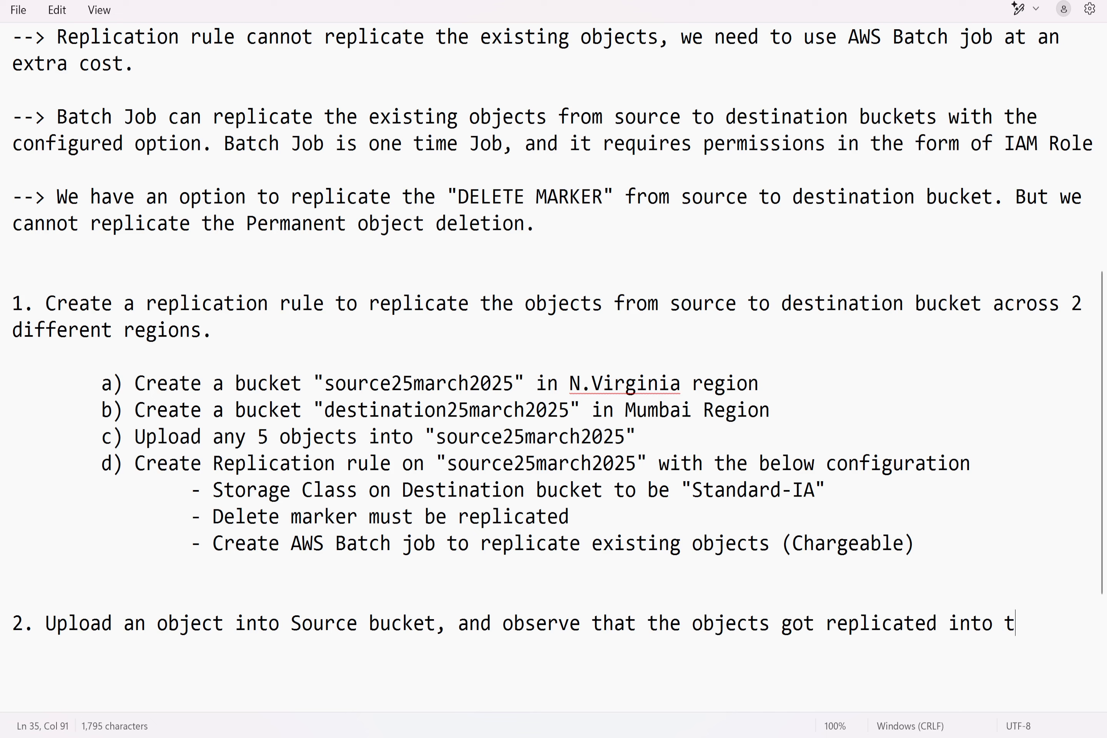
pyautogui.write('he destination b')
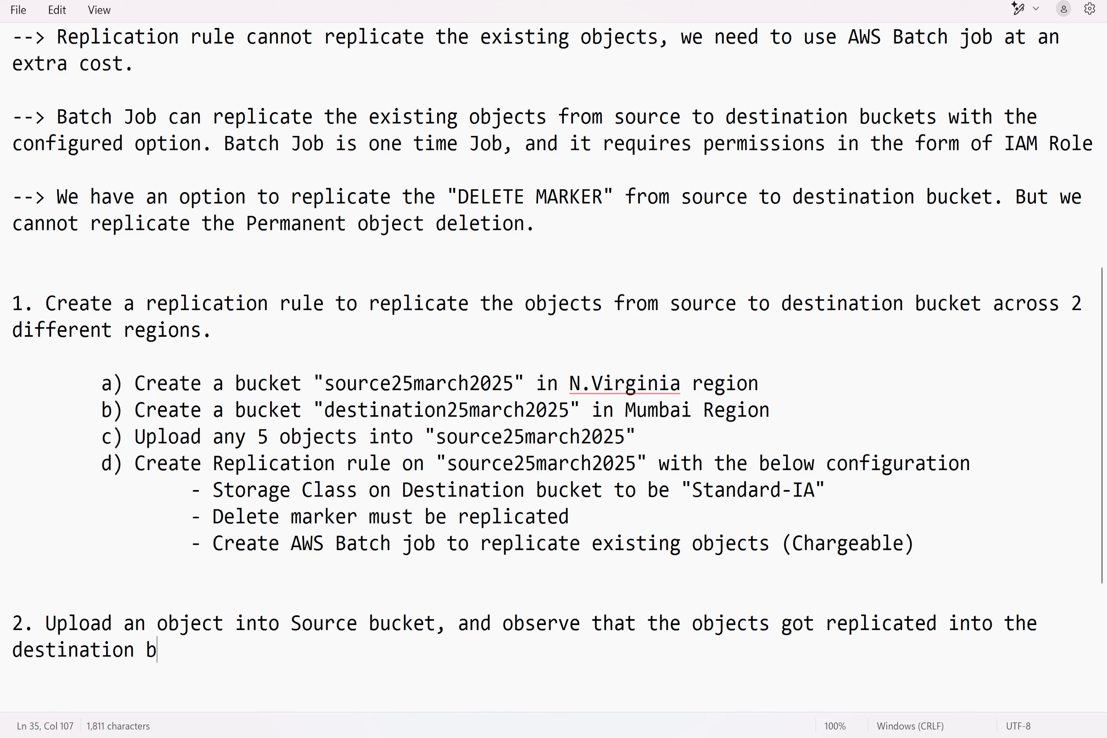
pyautogui.write('ucket.')
# - After a blank line, add "3. Delete any object from the source bucket, and observe that the delete marker got replicated into the destination bucket"
pyautogui.press('Return')
pyautogui.press('Return')
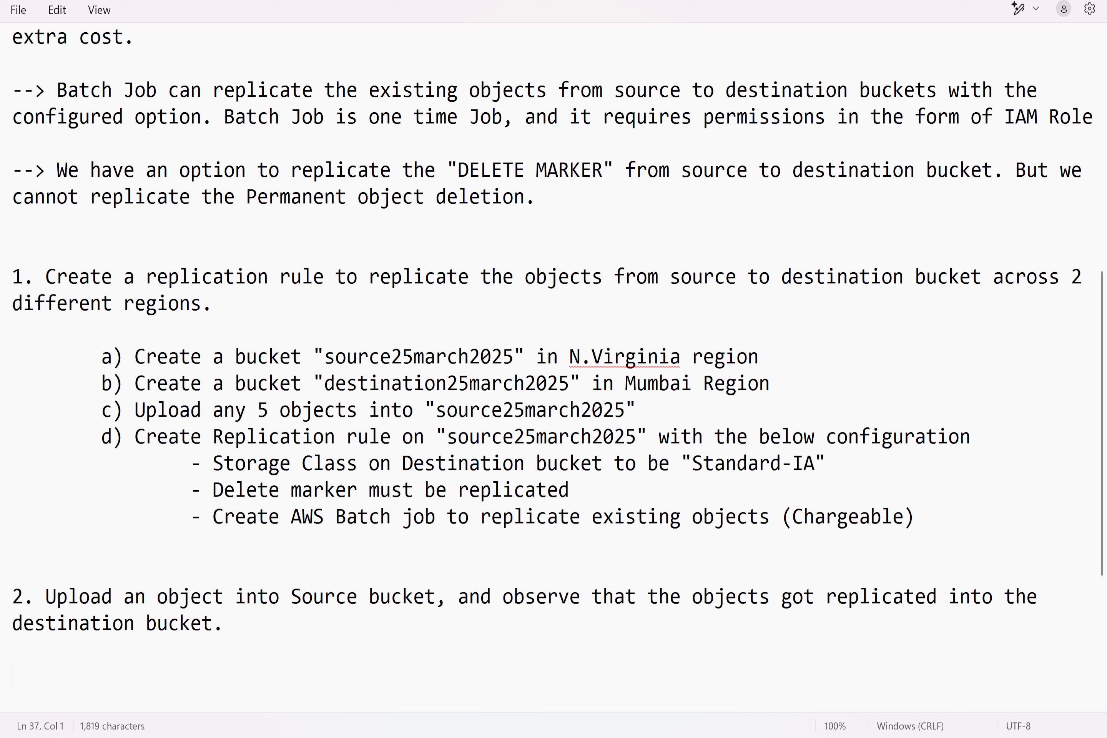
pyautogui.write('3. Dele')
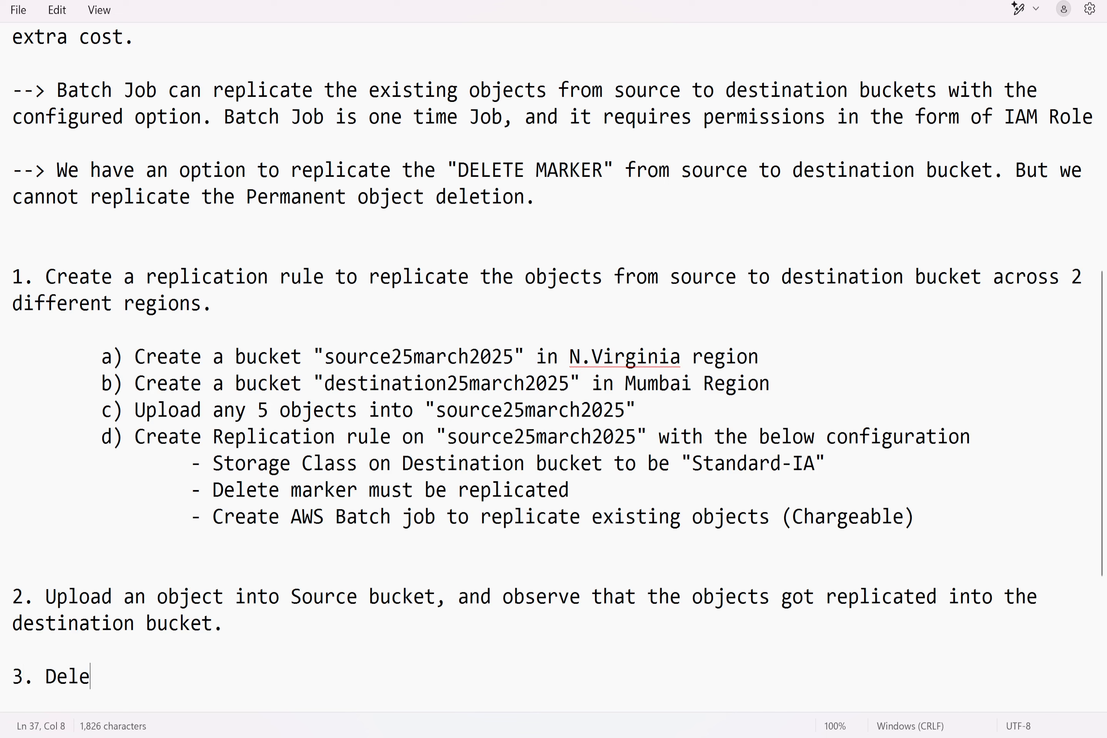
pyautogui.write('te any objects')
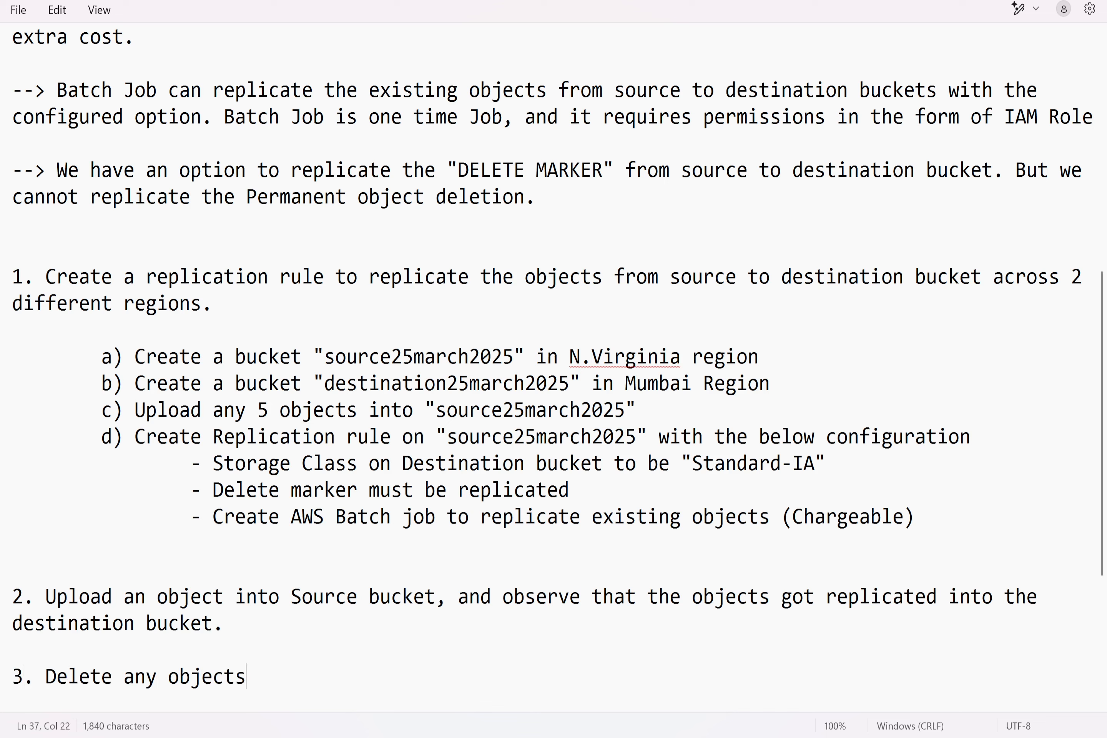
pyautogui.press('BackSpace')
pyautogui.write('from the sour')
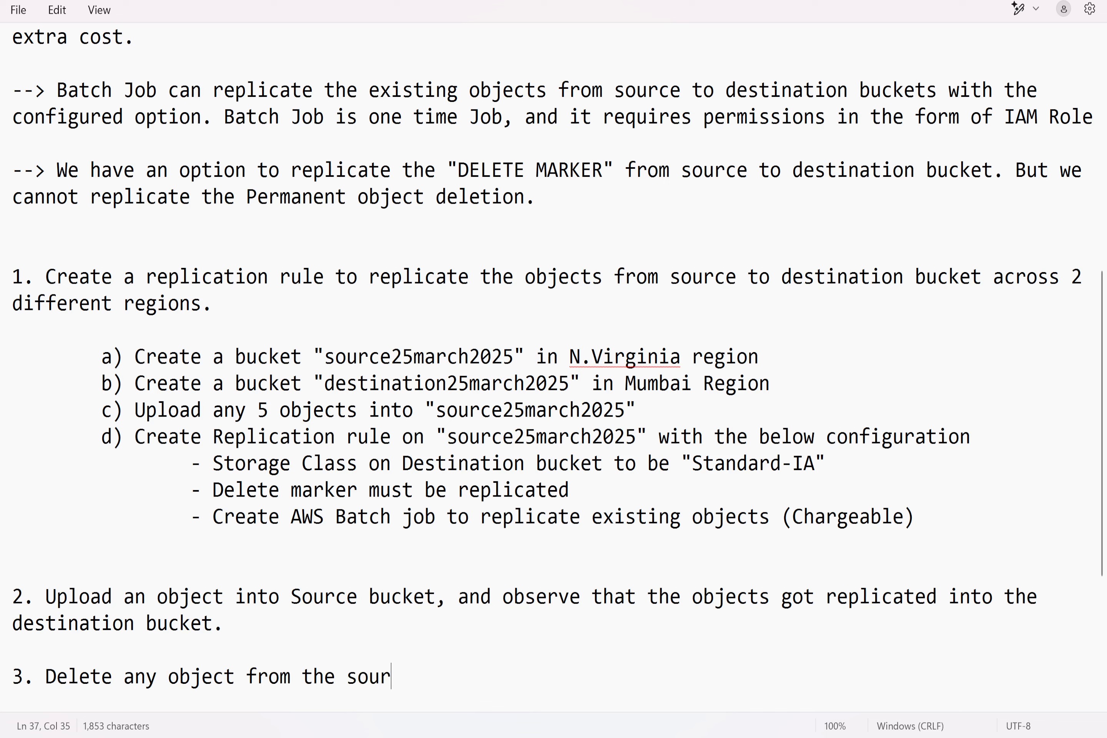
pyautogui.write('ce bucket, a')
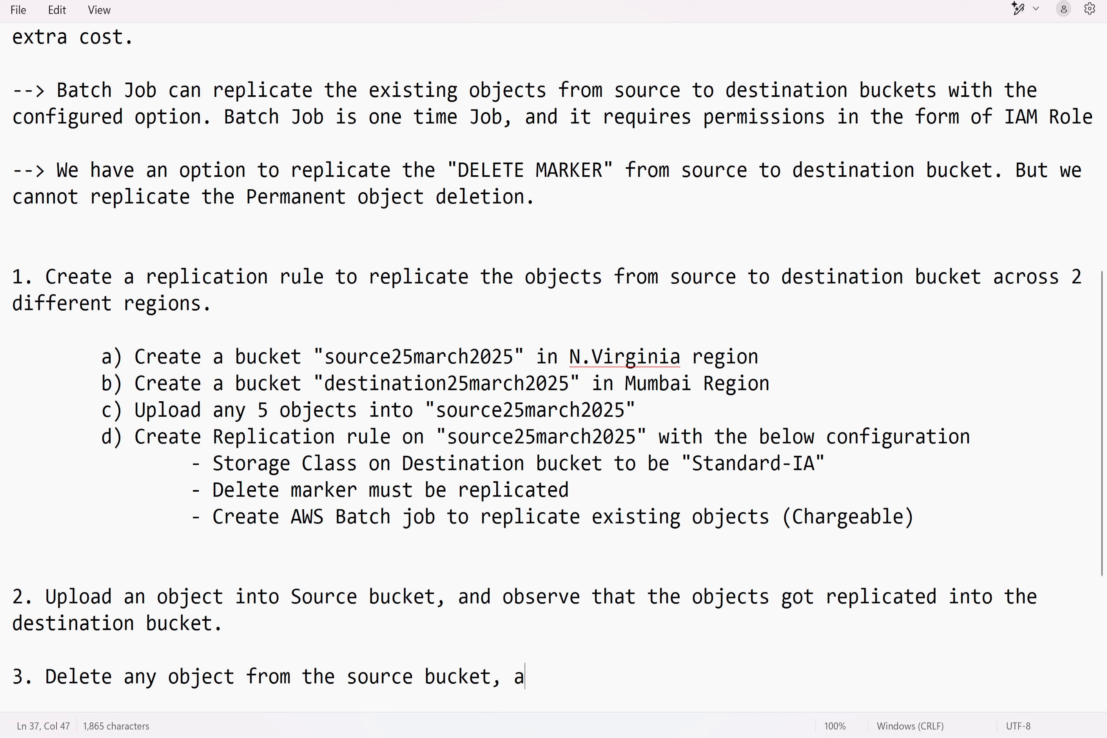
pyautogui.write('nd observe')
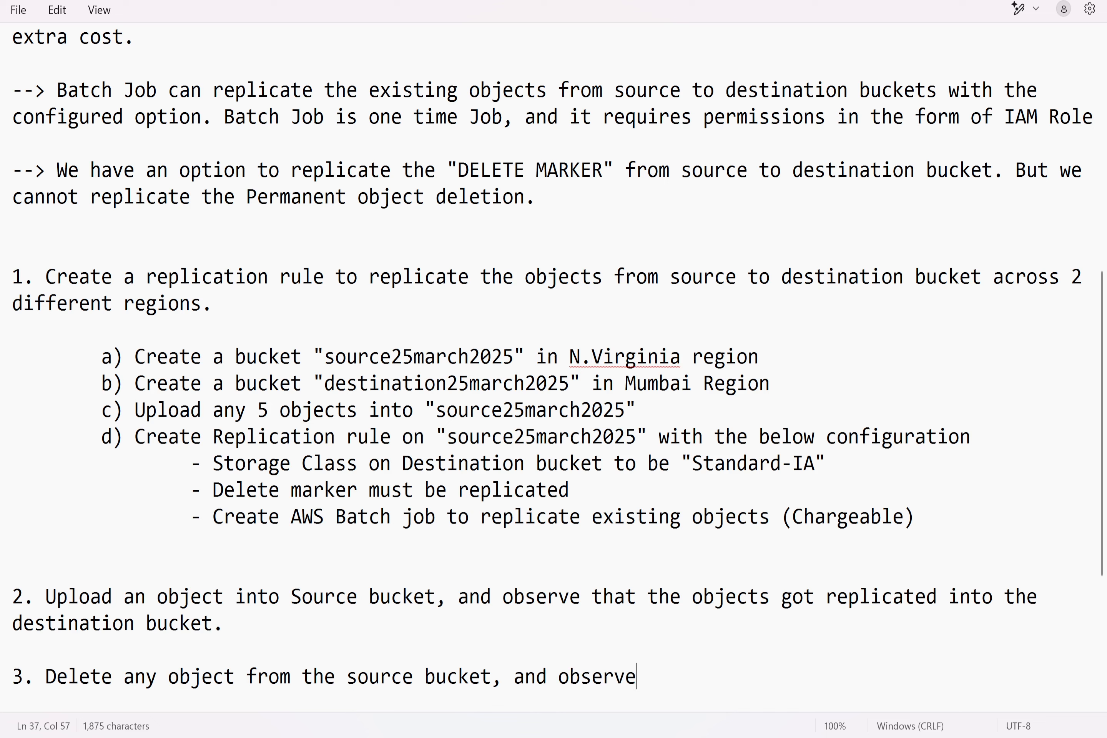
pyautogui.write(' thet')
pyautogui.press('BackSpace')
pyautogui.press('BackSpace')
pyautogui.write('a')
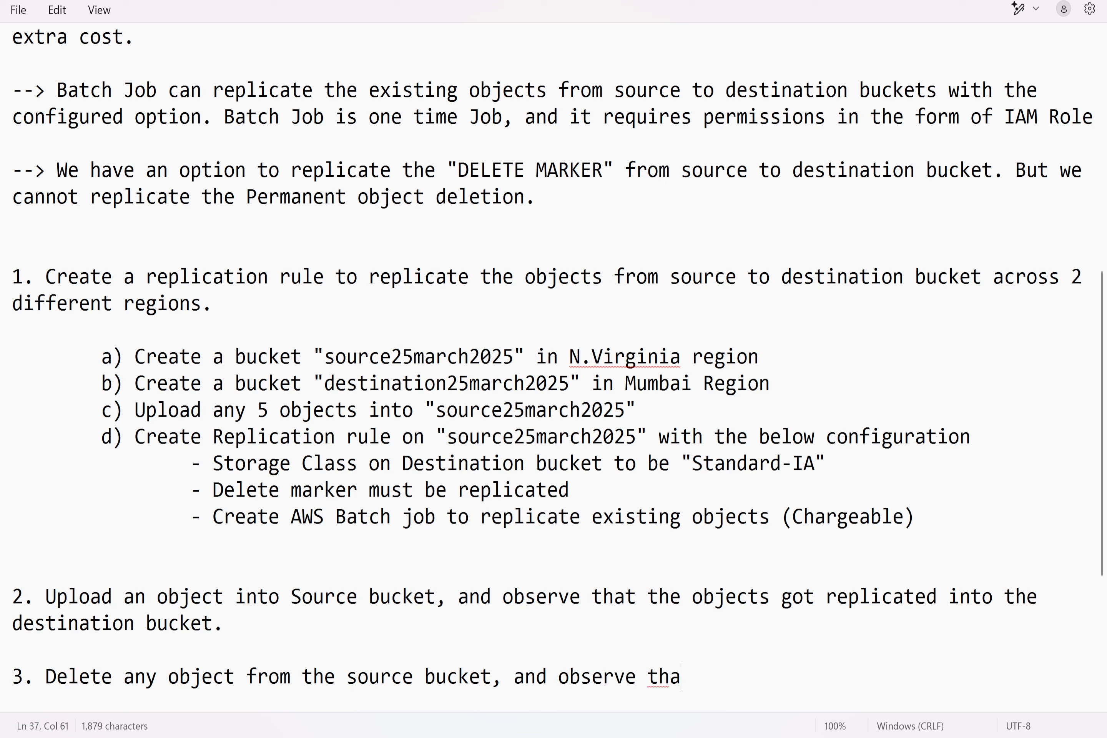
pyautogui.write('t the delete mar')
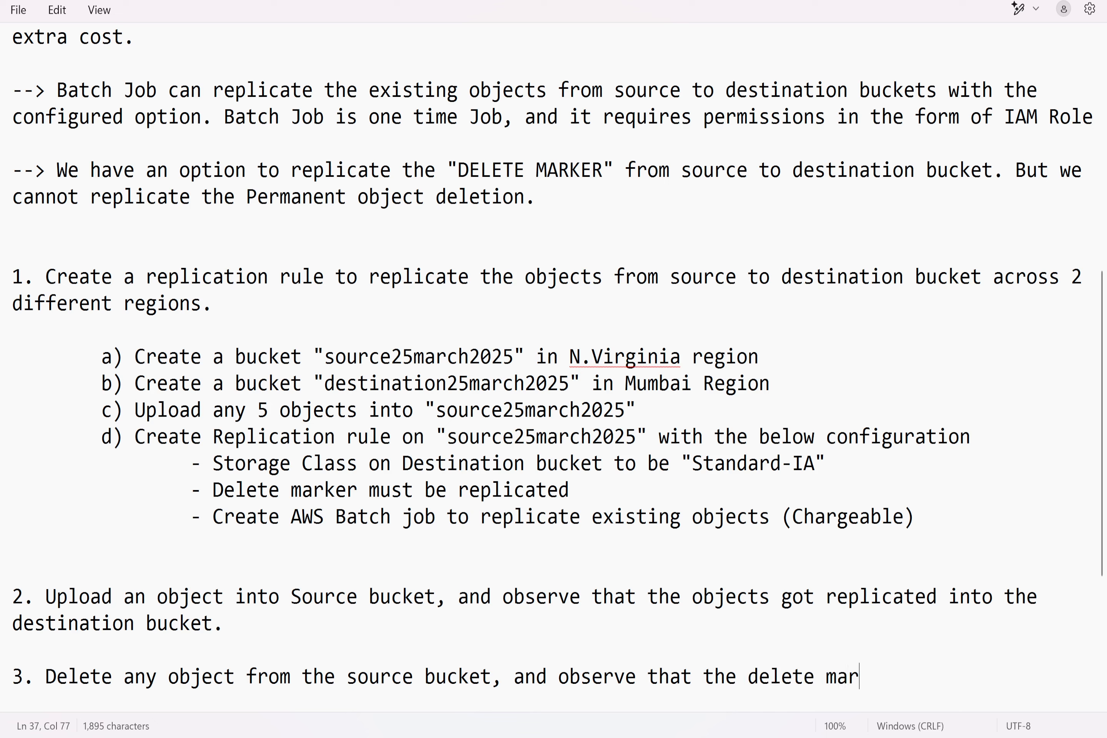
pyautogui.write('ker got replicate')
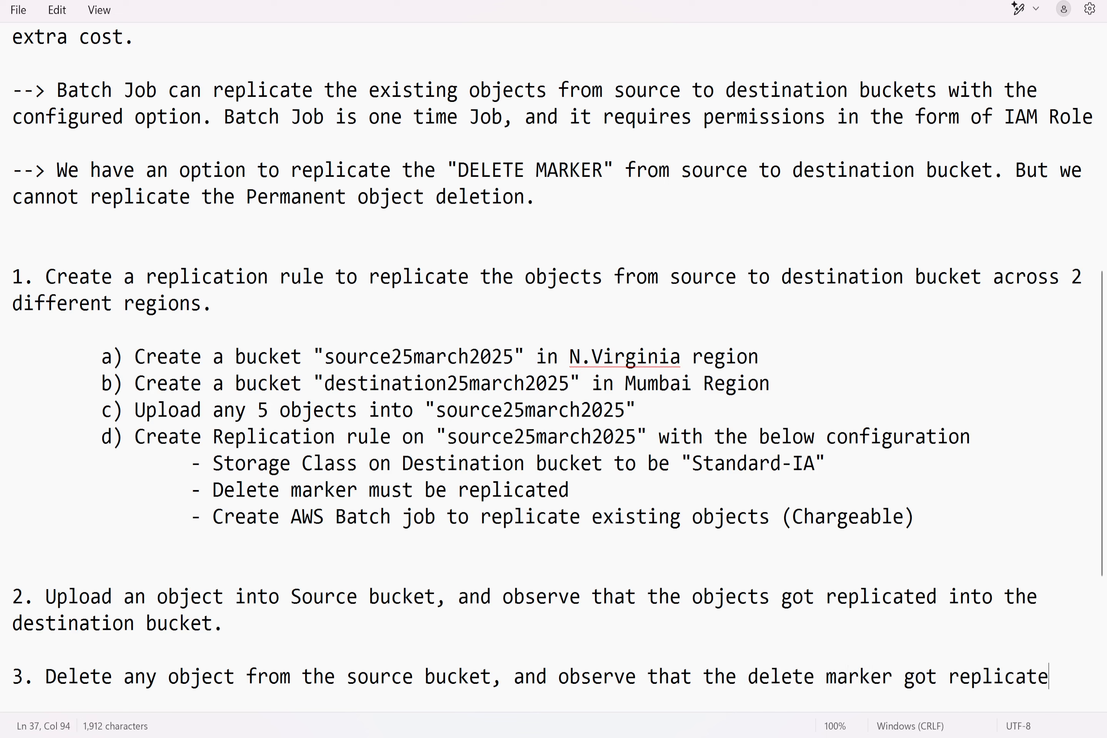
pyautogui.write('d into the destin')
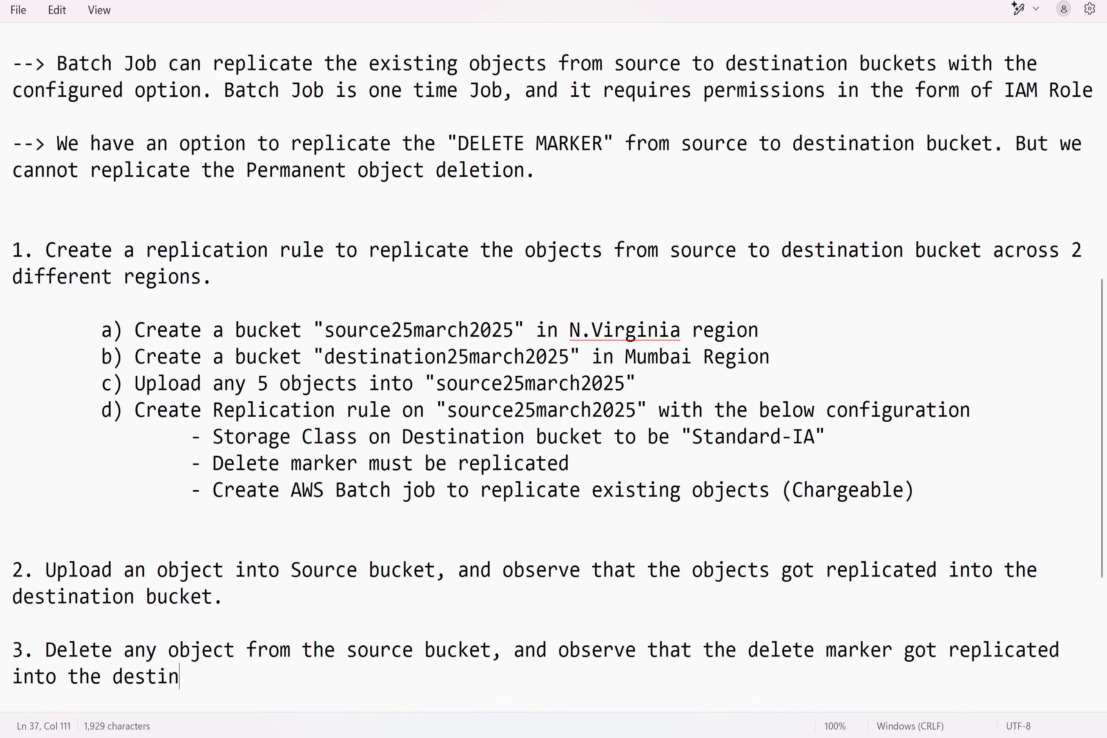
pyautogui.write('ation bucket')
# - After a blank line, add "4. Delete any object's version Permanently from the source bucket, and observe that the object still exist in the destination bucket"
pyautogui.press('Return')
pyautogui.press('Return')
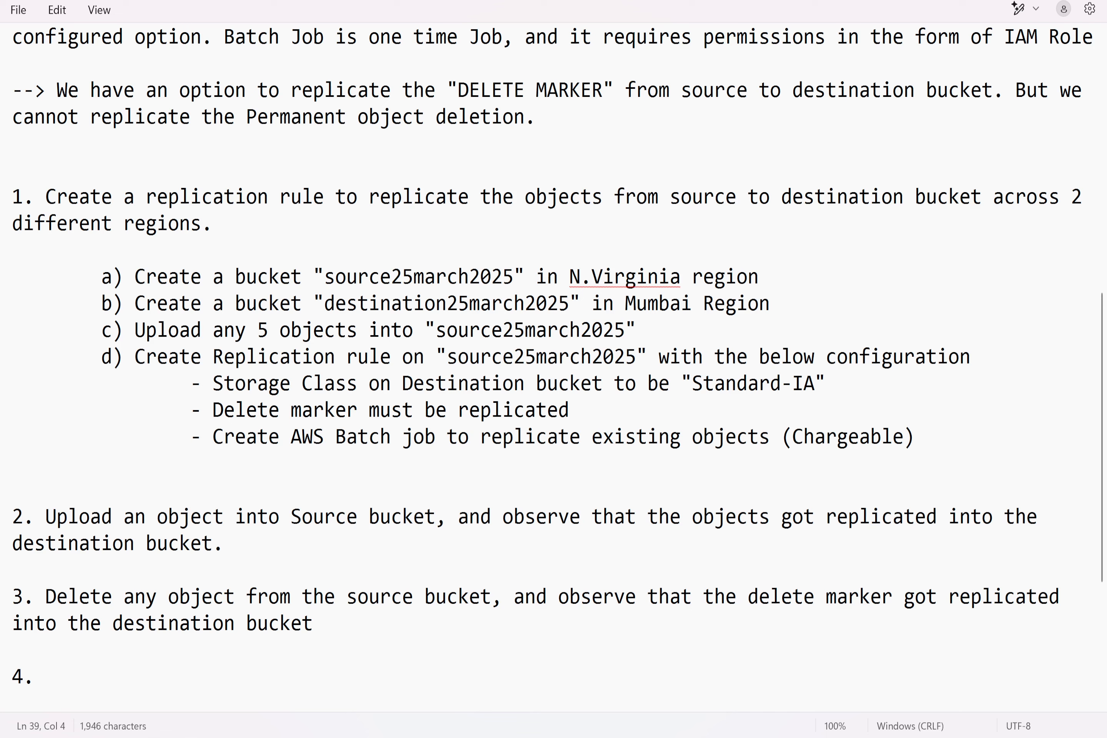
pyautogui.write('4. Delete any ovj')
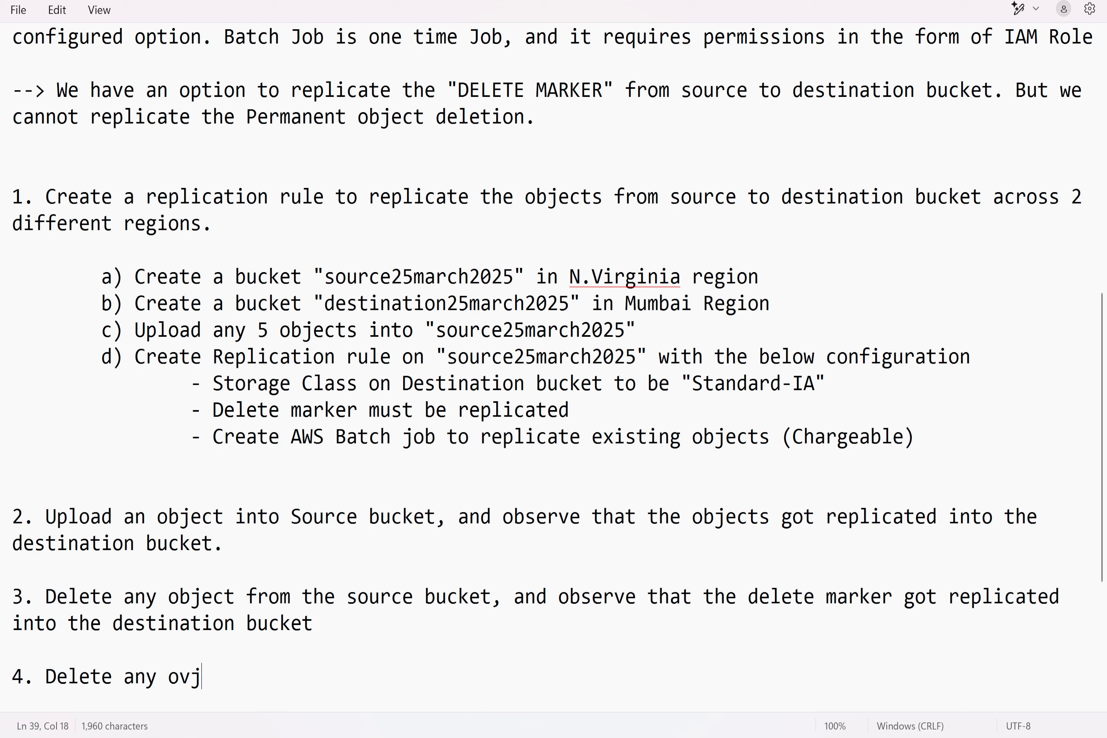
pyautogui.press('BackSpace')
pyautogui.press('BackSpace')
pyautogui.write("bject's version ")
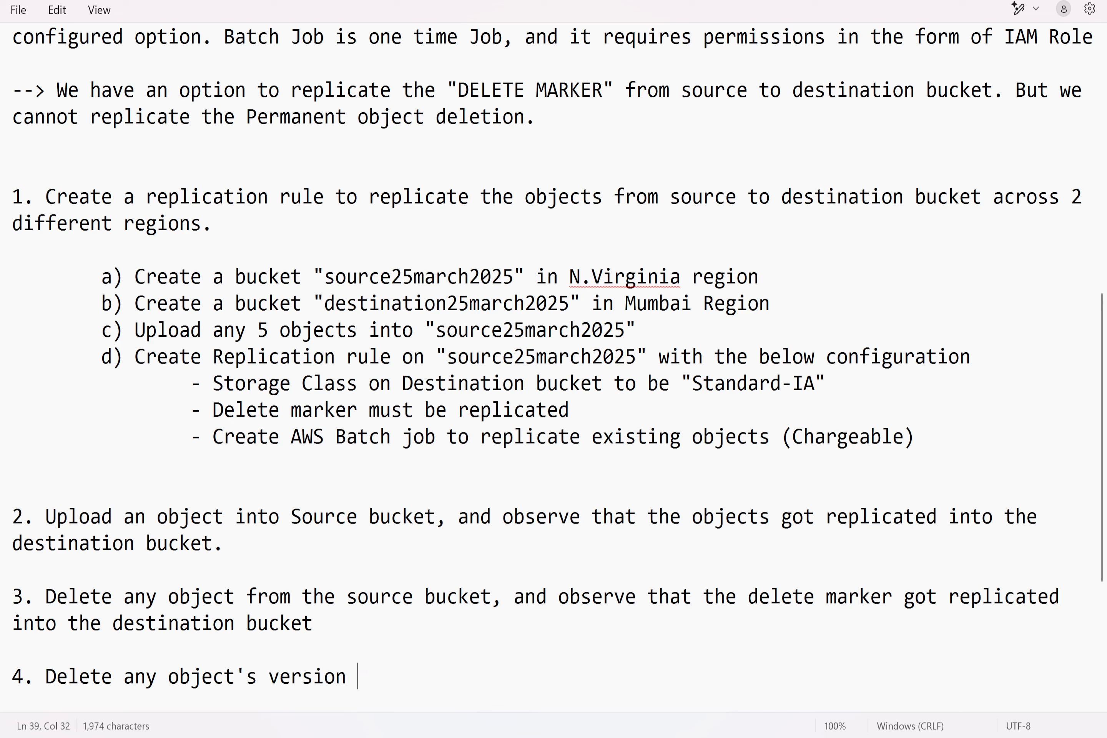
pyautogui.write('Permanently fr')
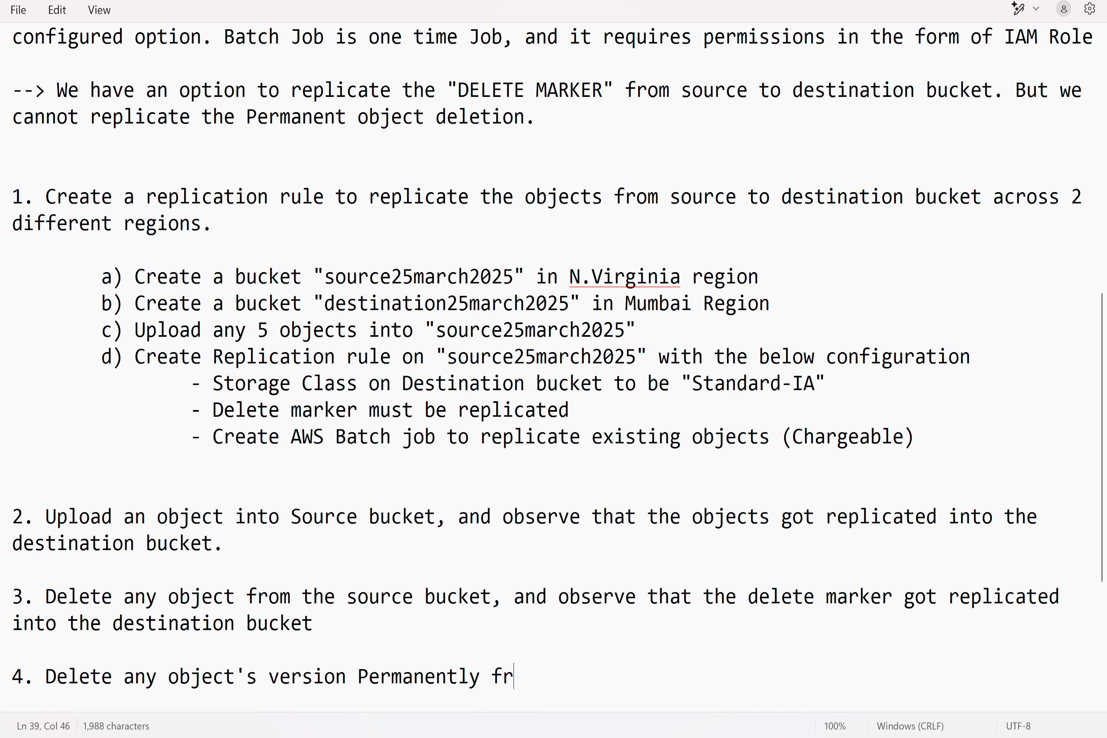
pyautogui.write('om the source bucket')
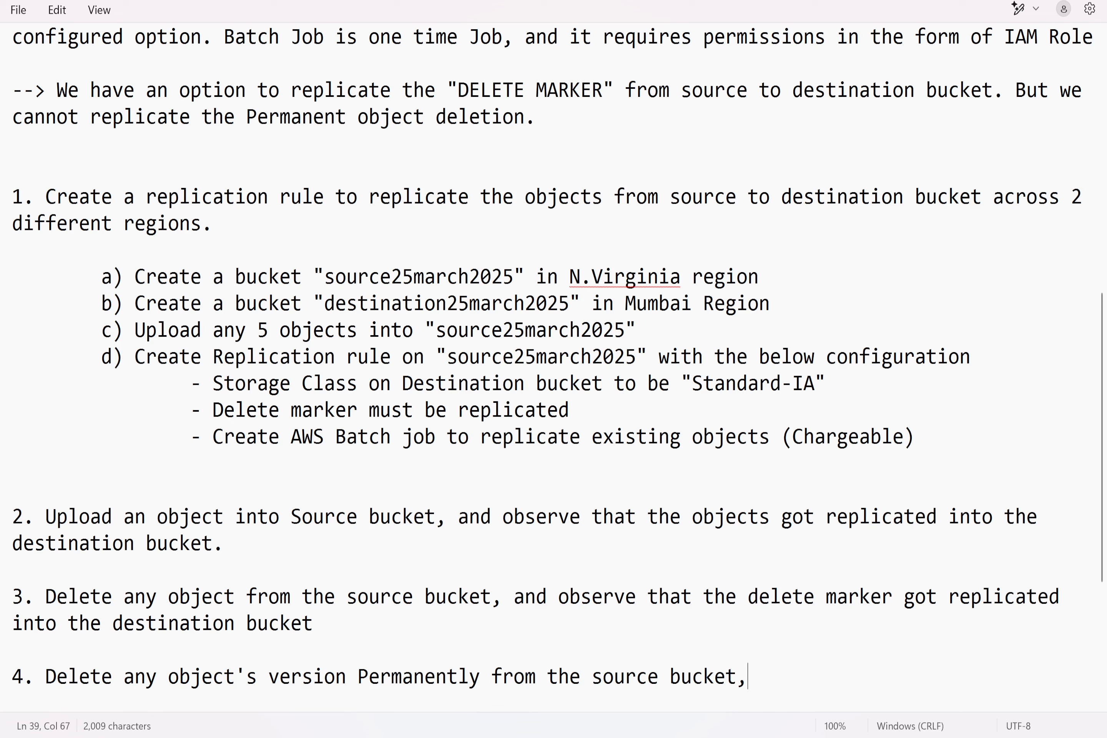
pyautogui.write(', and obsevr')
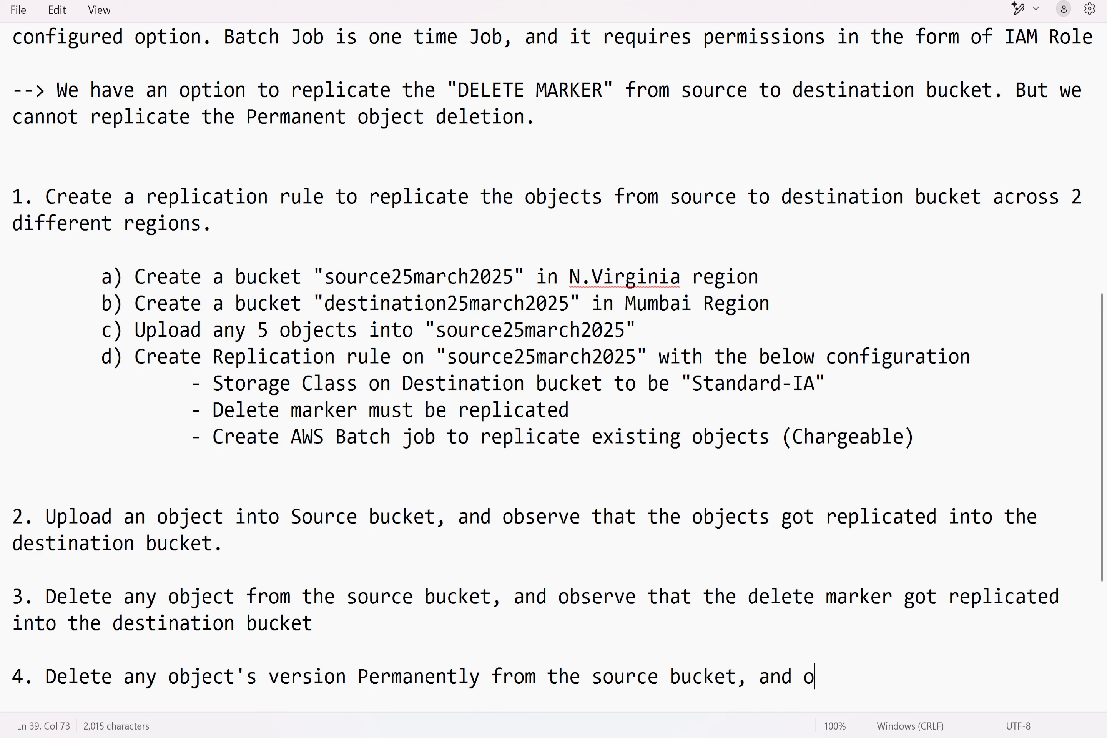
pyautogui.press('BackSpace')
pyautogui.press('BackSpace')
pyautogui.write('rve that the')
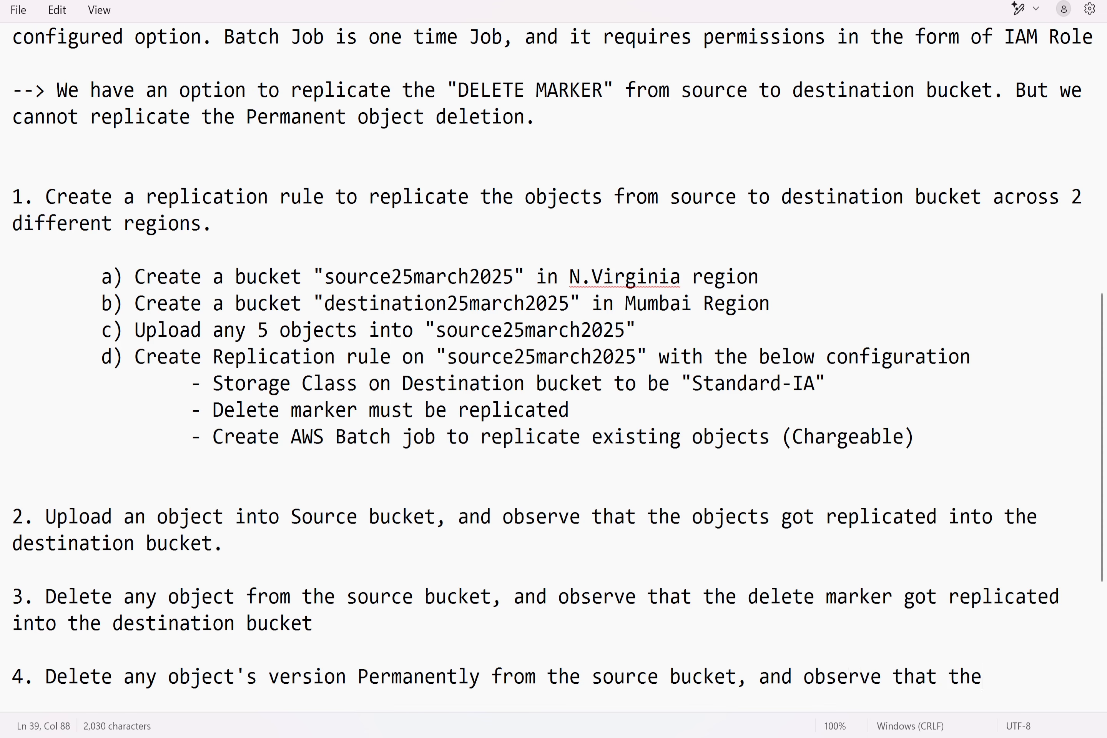
pyautogui.write(' object sti')
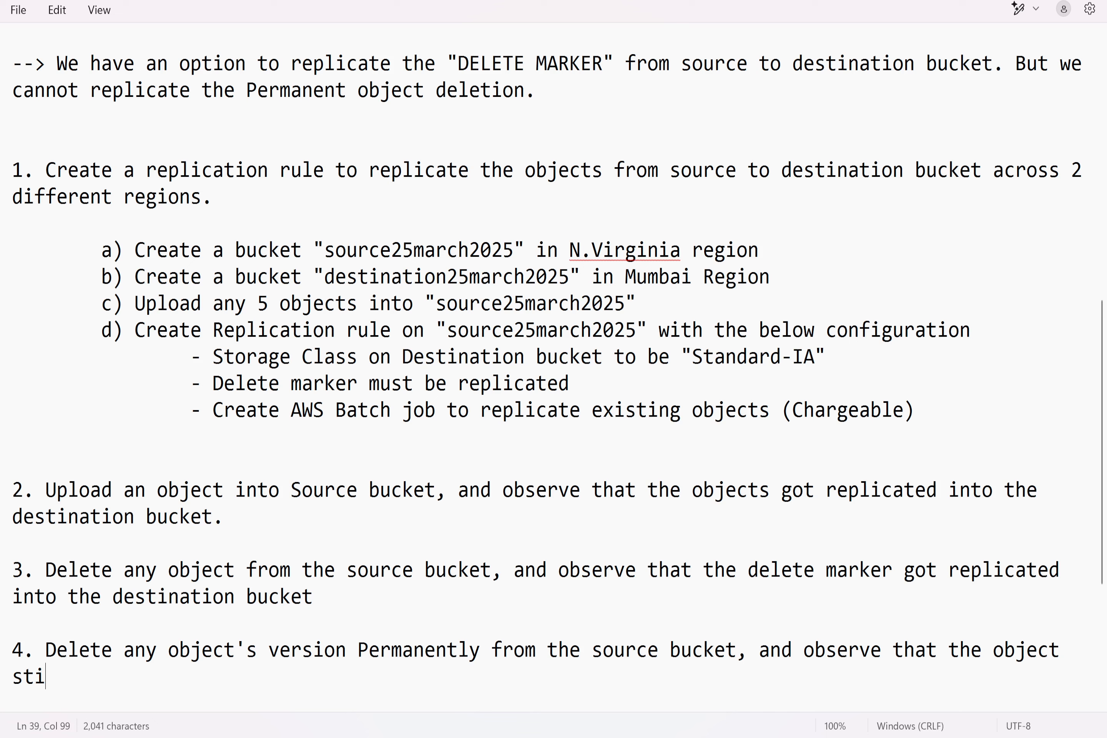
pyautogui.write('ll exist in the s')
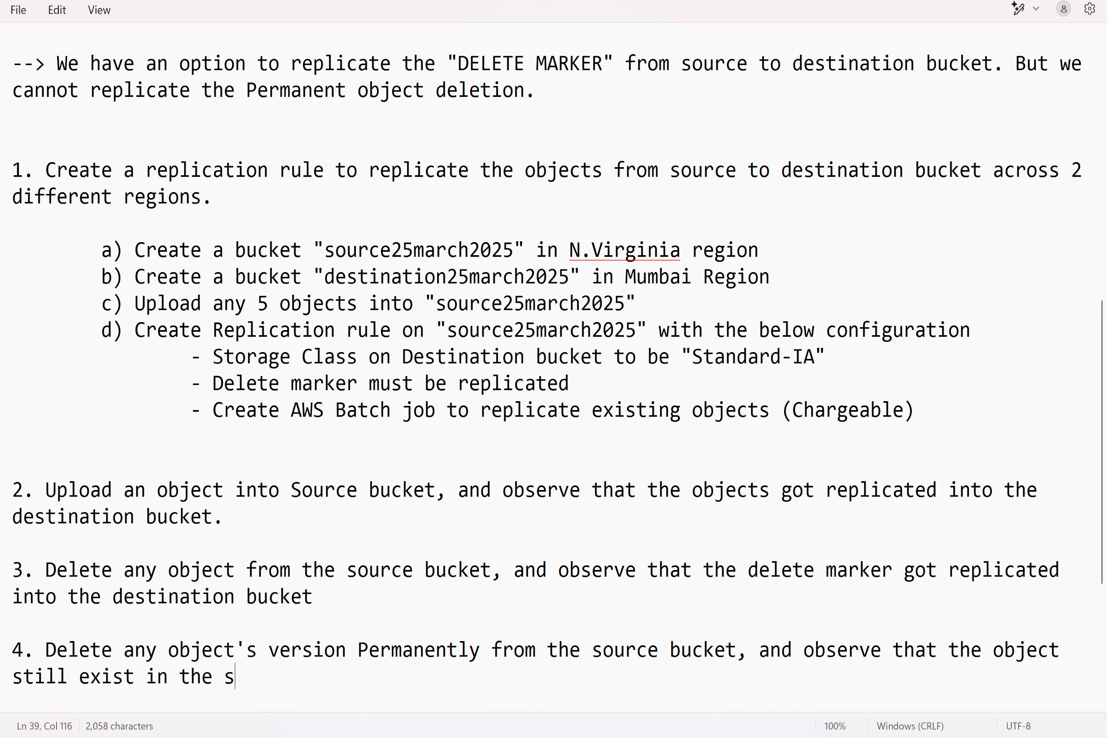
pyautogui.press('BackSpace')
pyautogui.write('destination')
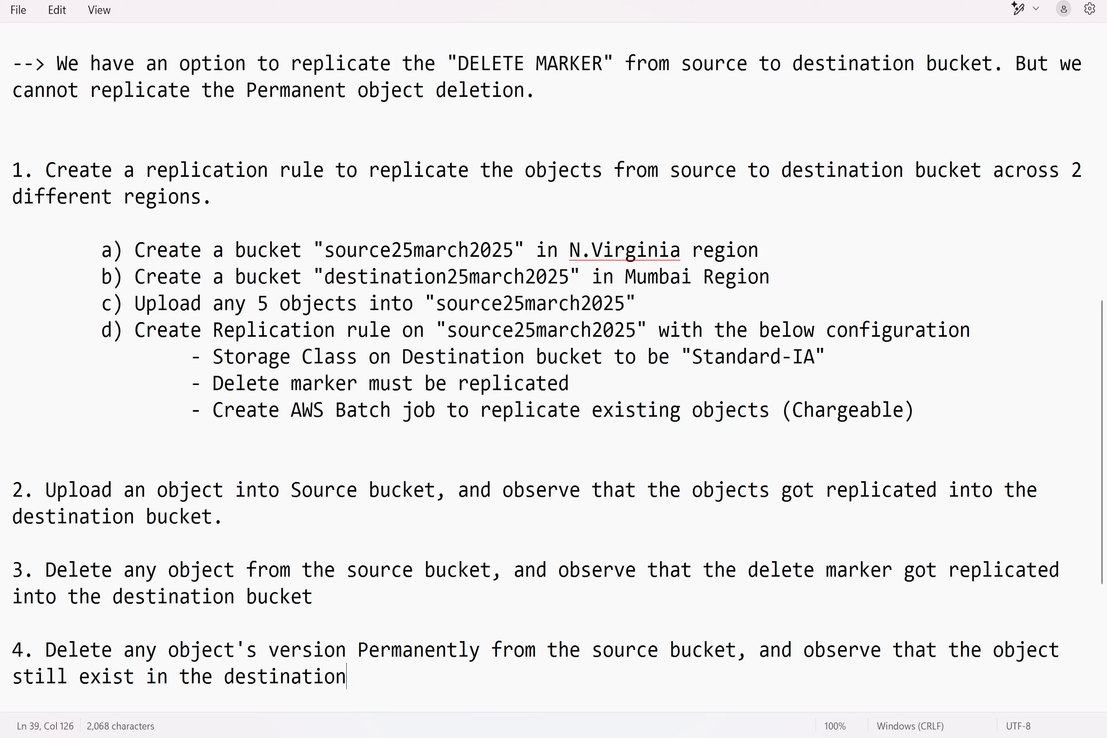
pyautogui.write('bucket')
# - Open the S3 service in the AWS console and copy the bucket name "source25march2025" from sub-item a) of the notes
pyautogui.hotkey('alt', 'Tab')
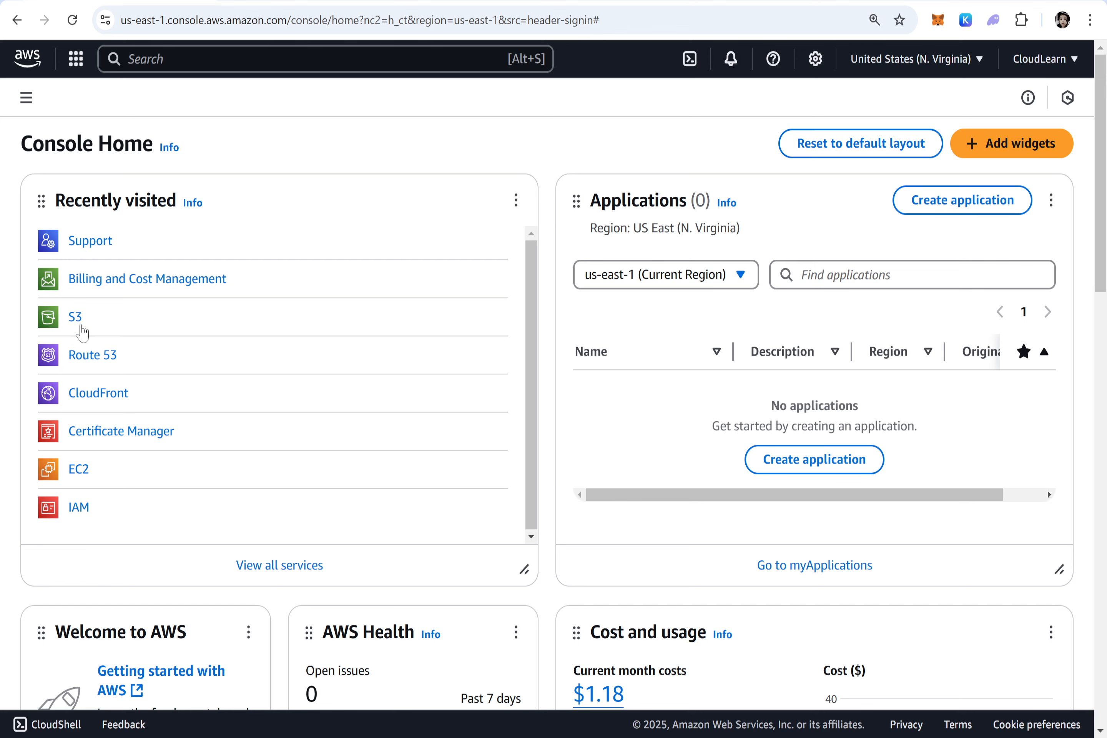
pyautogui.click(76, 317)
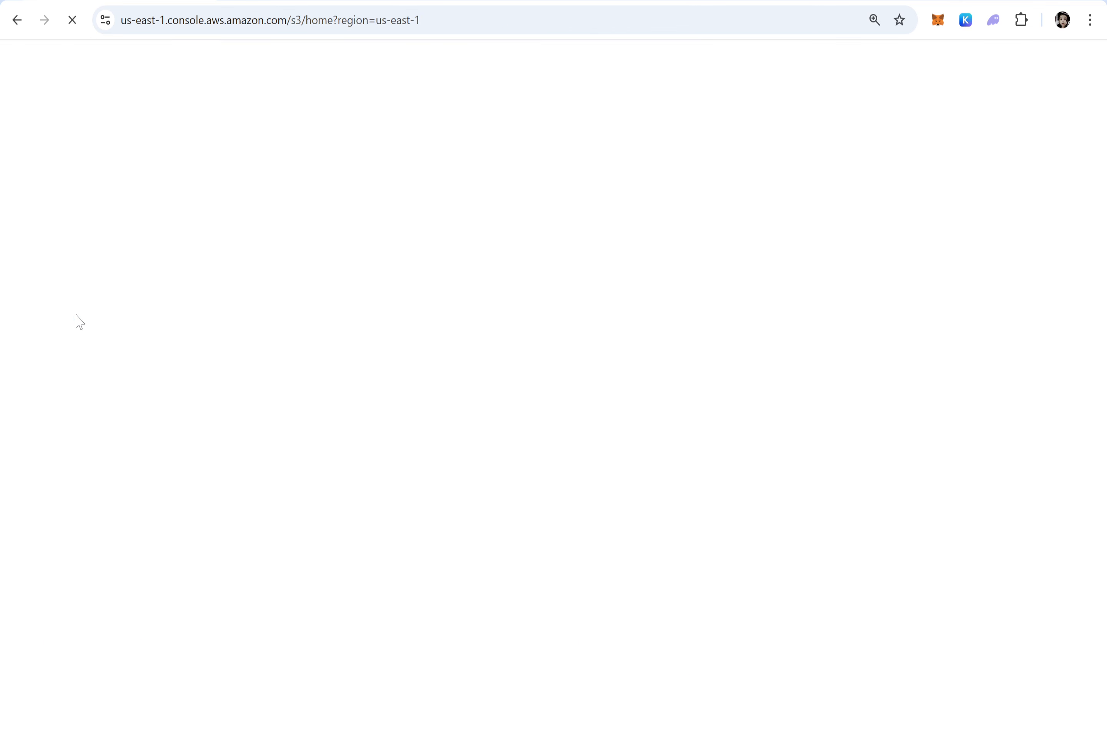
pyautogui.hotkey('alt', 'Tab')
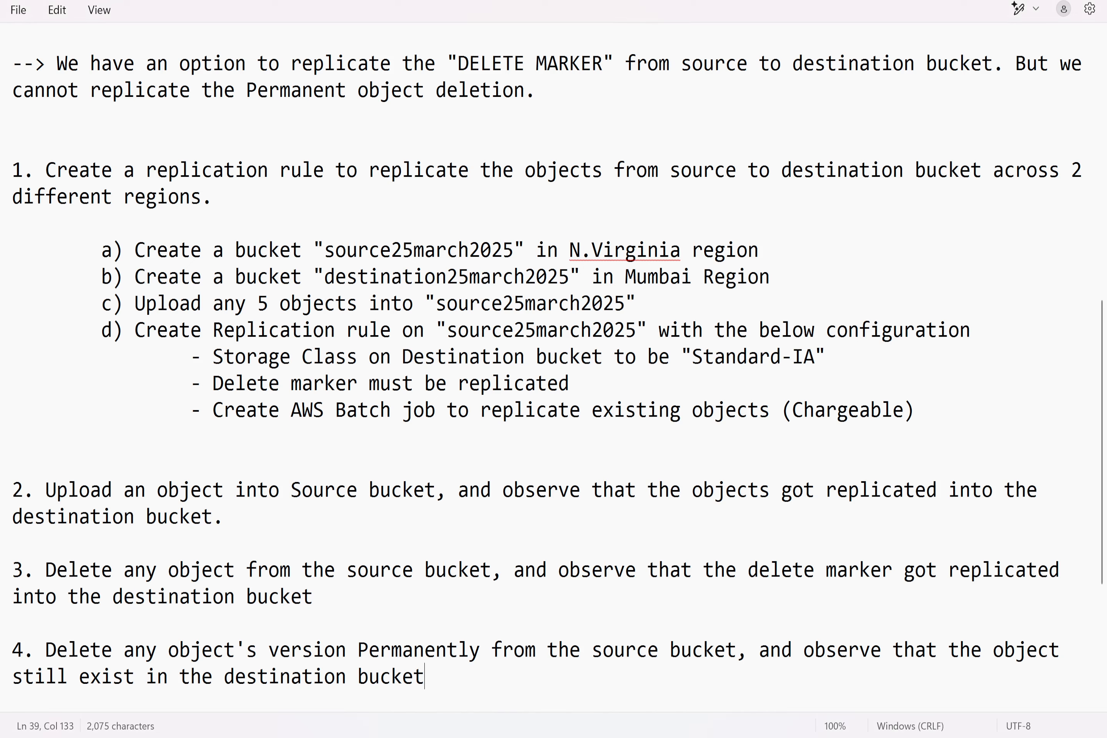
pyautogui.moveTo(514, 250); pyautogui.dragTo(324, 249)
pyautogui.hotkey('ctrl', 'c')
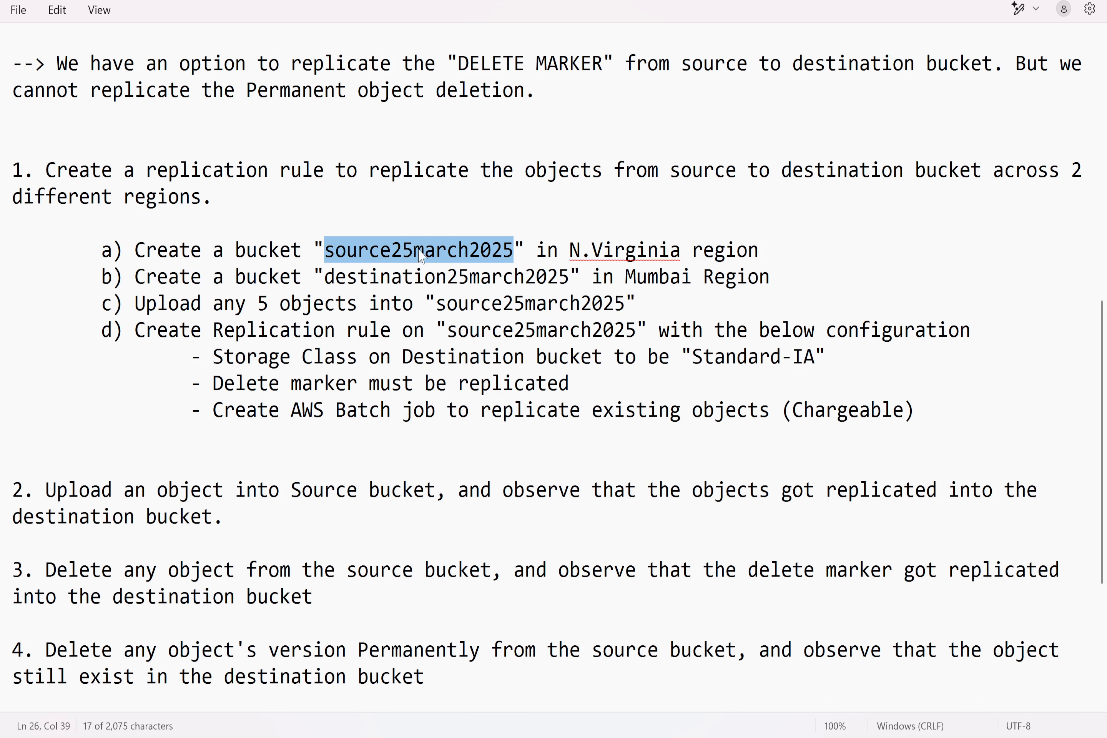
# - Switch to the AWS console and start a new general purpose bucket in N. Virginia named "source25march2025"
pyautogui.hotkey('alt', 'Tab')
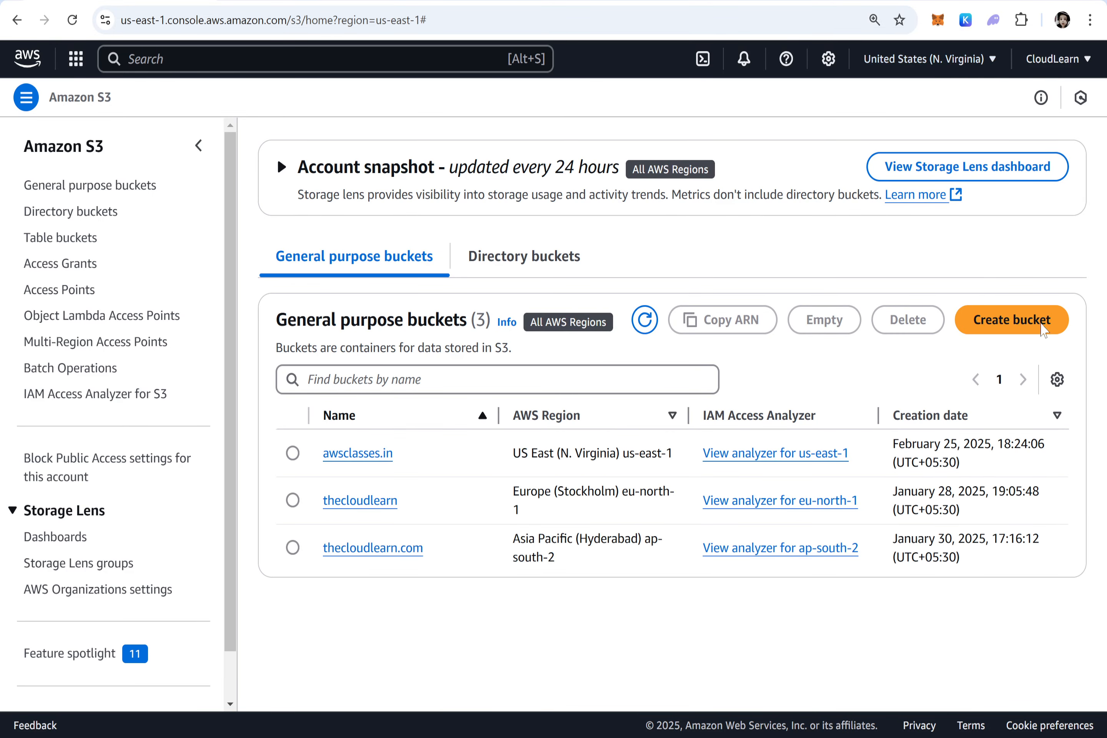
pyautogui.click(1029, 320)
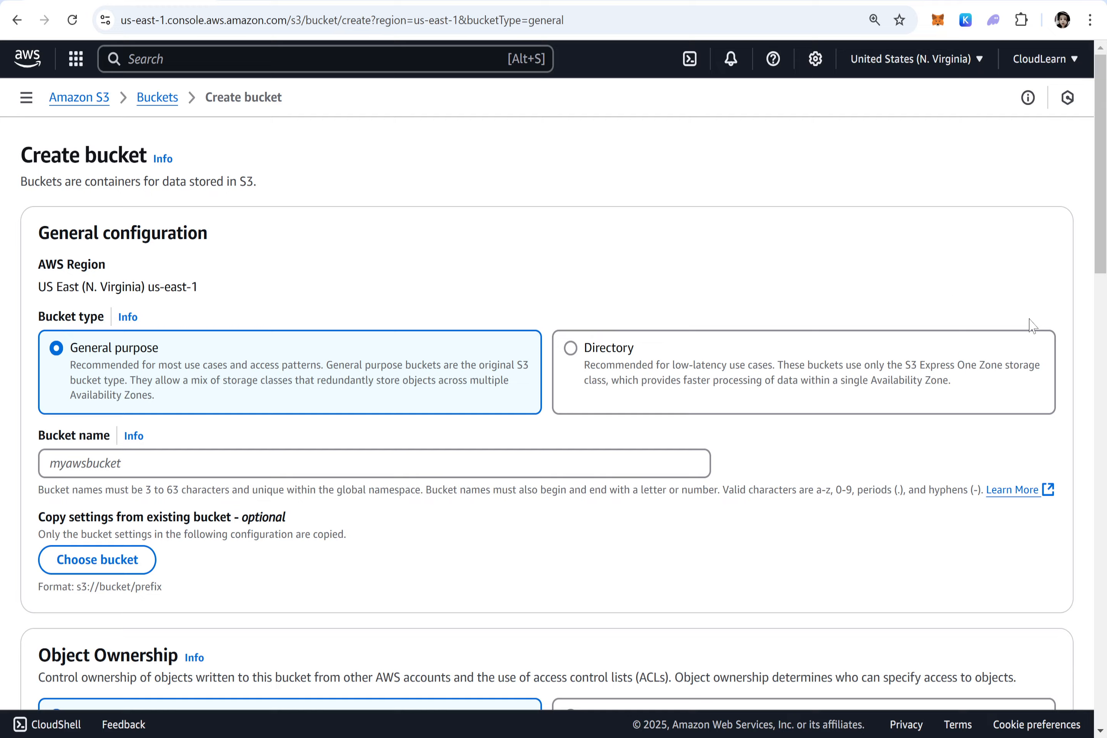
pyautogui.click(374, 463)
pyautogui.hotkey('ctrl', 'v')
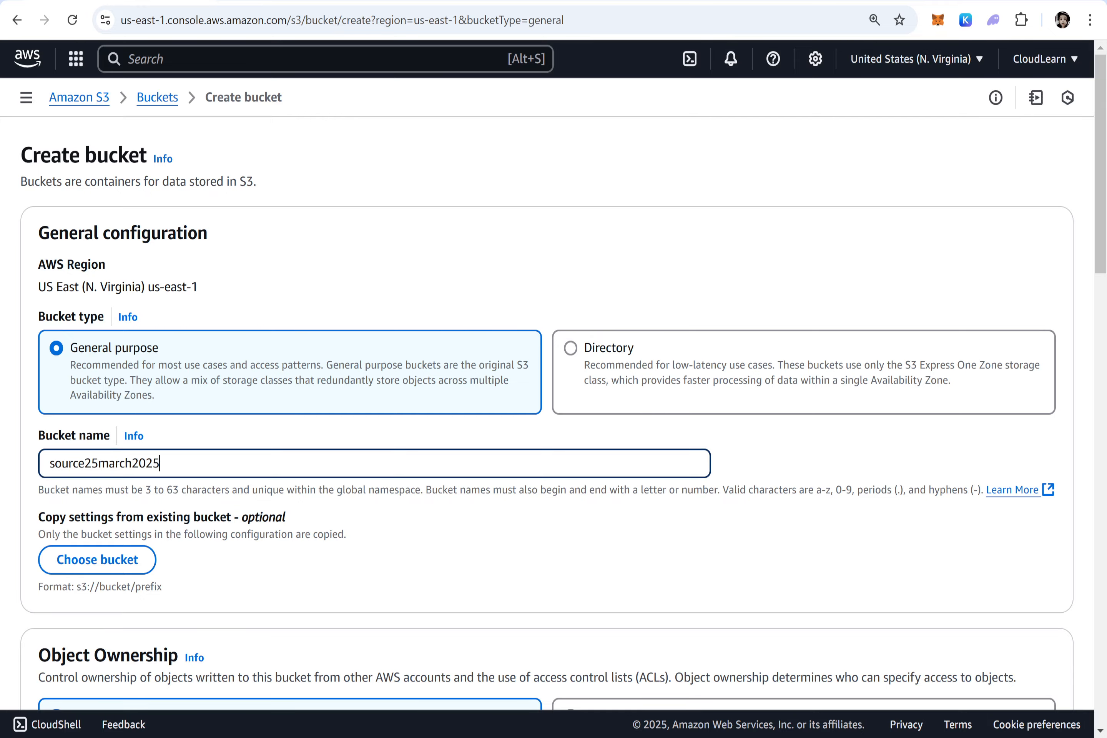
# - Create the source bucket with Bucket Versioning disabled and the default ownership, public access and encryption settings, and dismiss the success notification
pyautogui.scroll(-6, 547, 413)
pyautogui.scroll(-6, 136, 476)
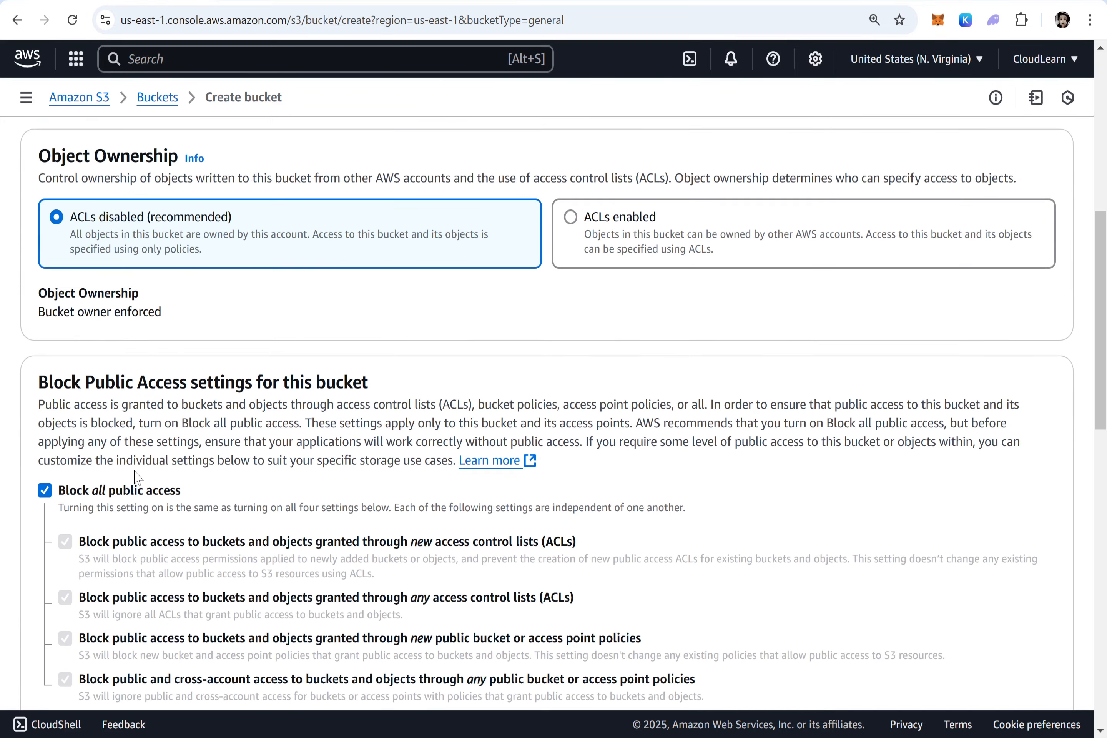
pyautogui.scroll(-7, 137, 476)
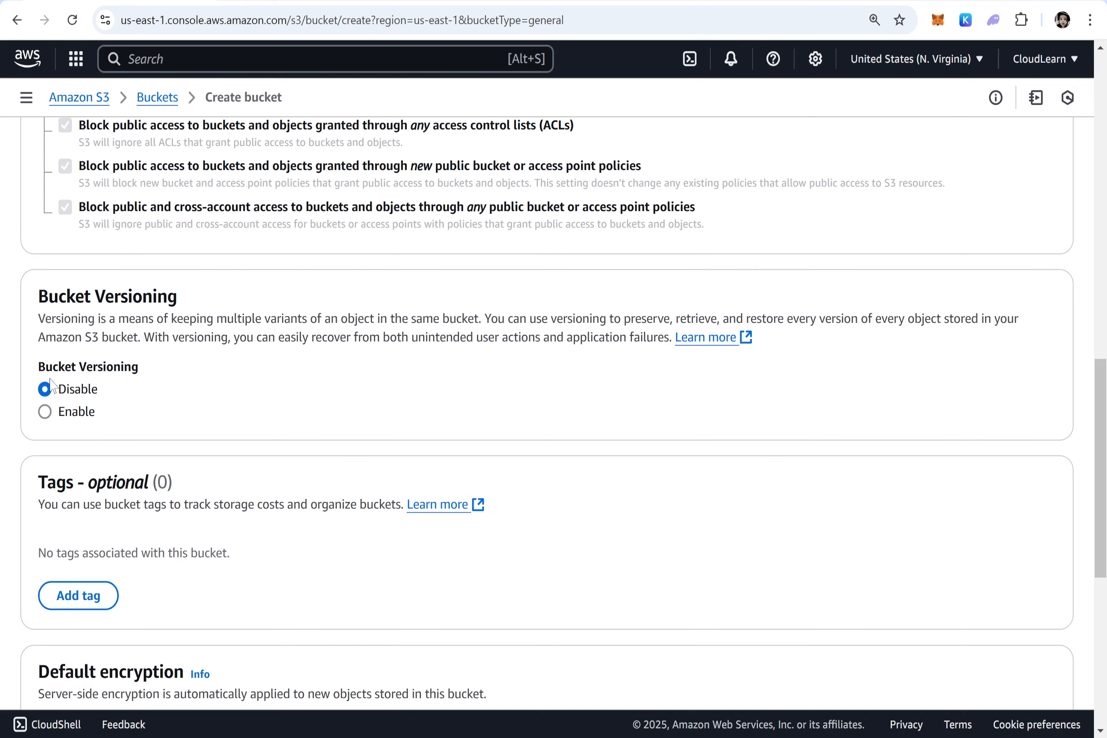
pyautogui.moveTo(37, 379); pyautogui.dragTo(35, 368)
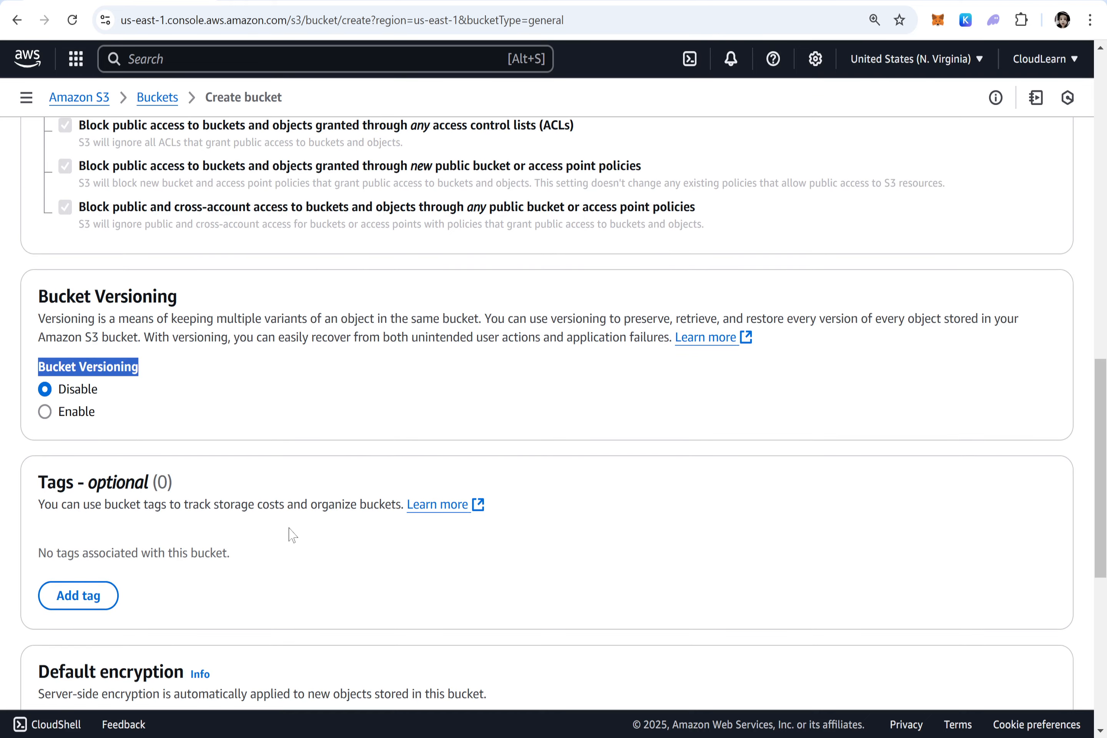
pyautogui.scroll(-10, 292, 533)
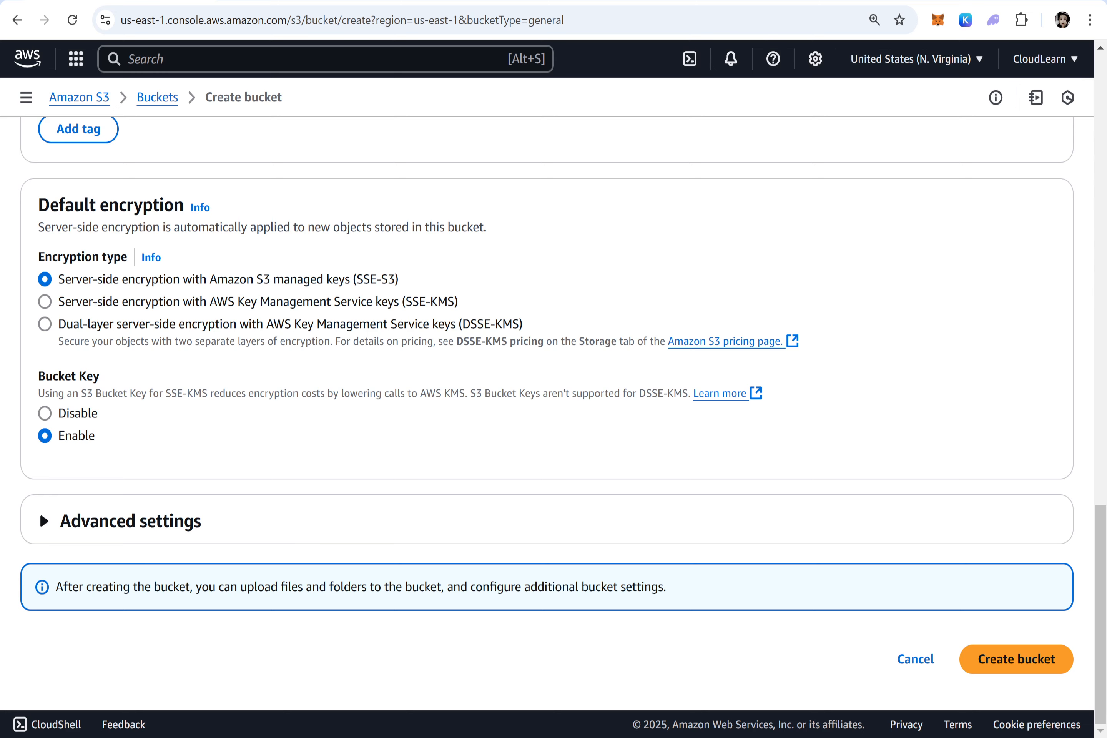
pyautogui.scroll(5, 564, 567)
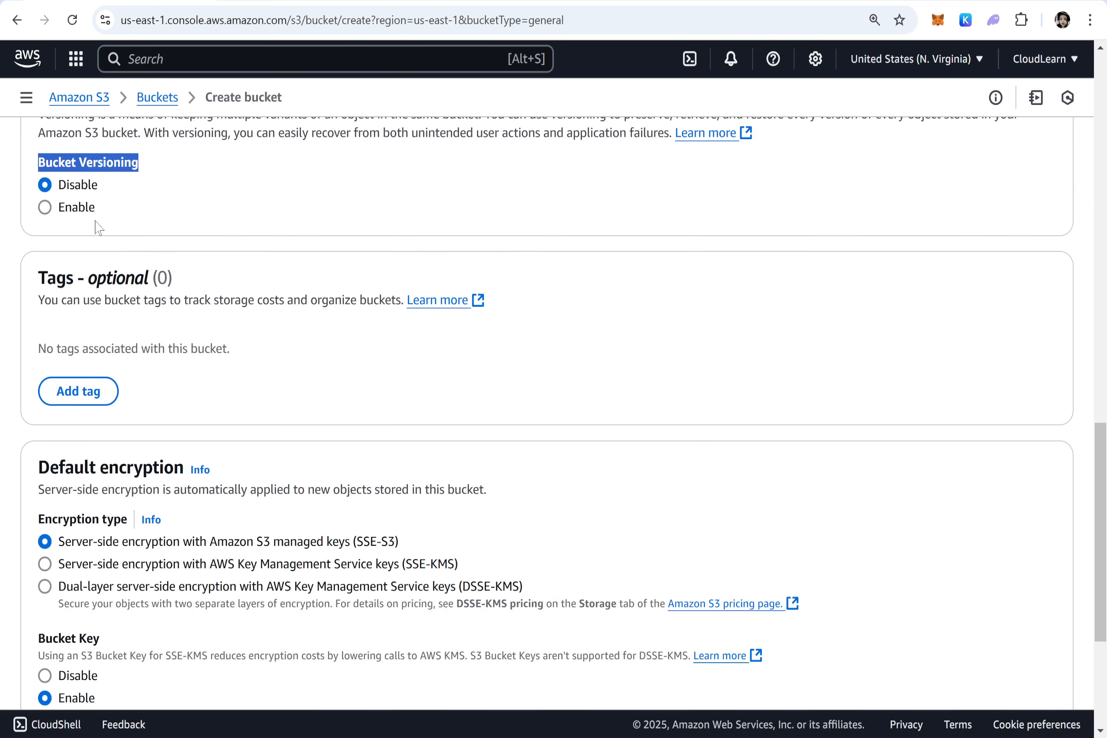
pyautogui.scroll(-5, 529, 514)
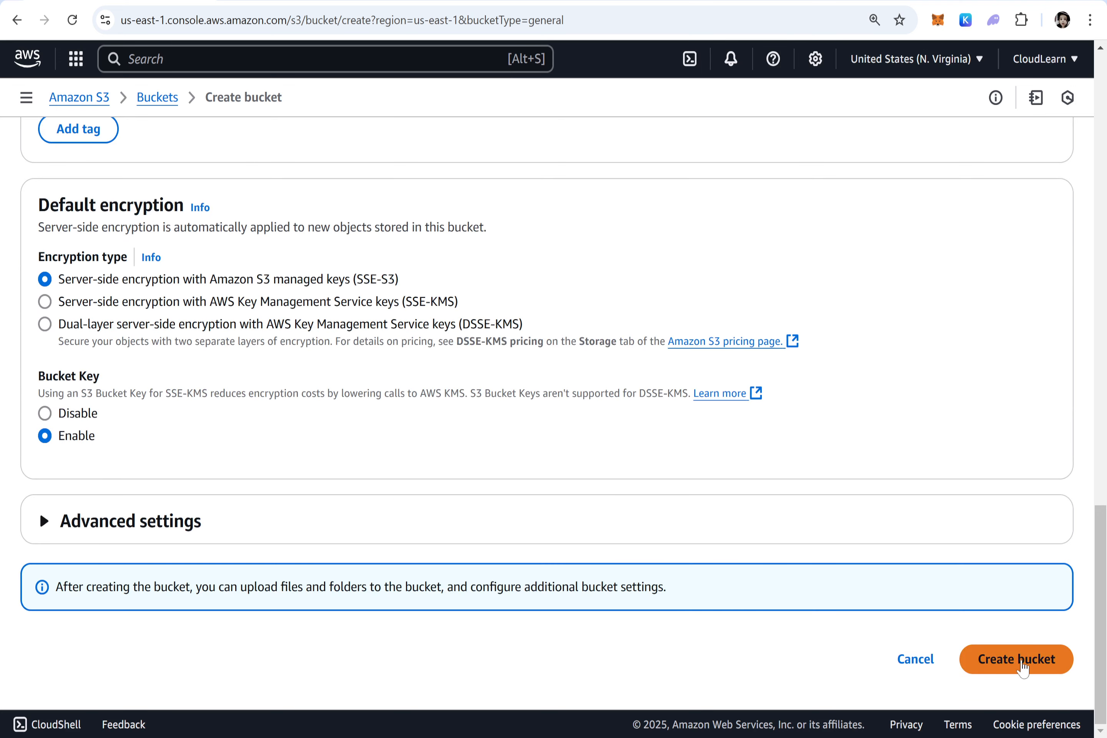
pyautogui.click(1030, 661)
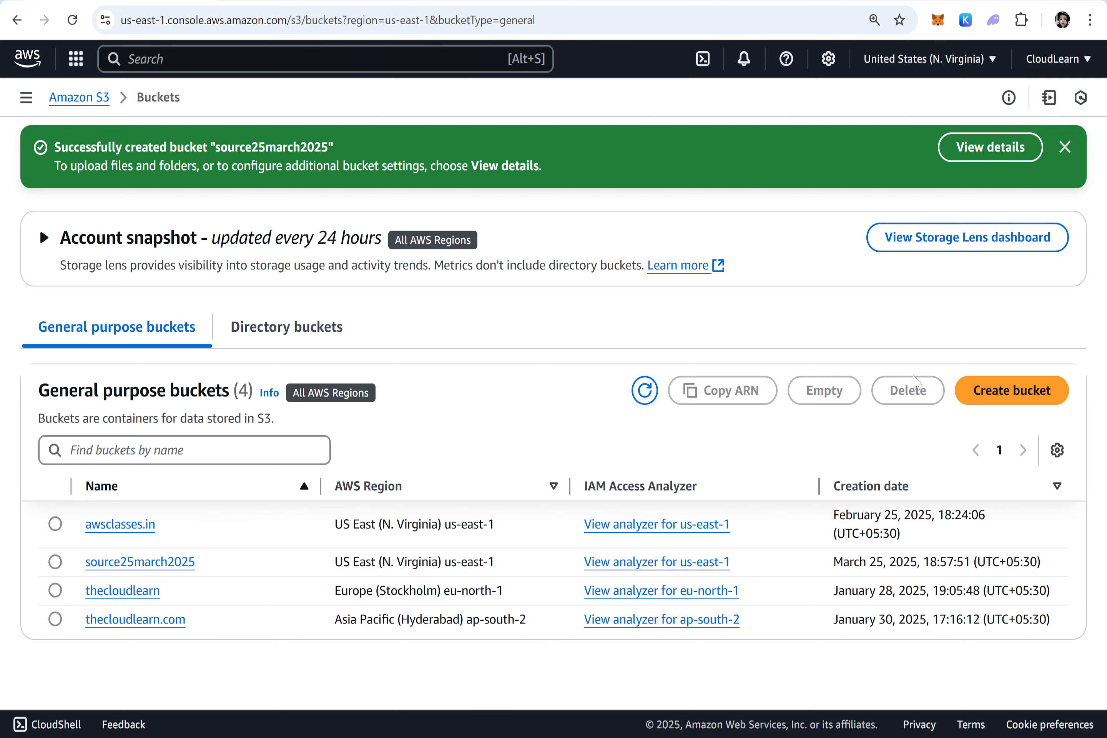
pyautogui.click(1065, 147)
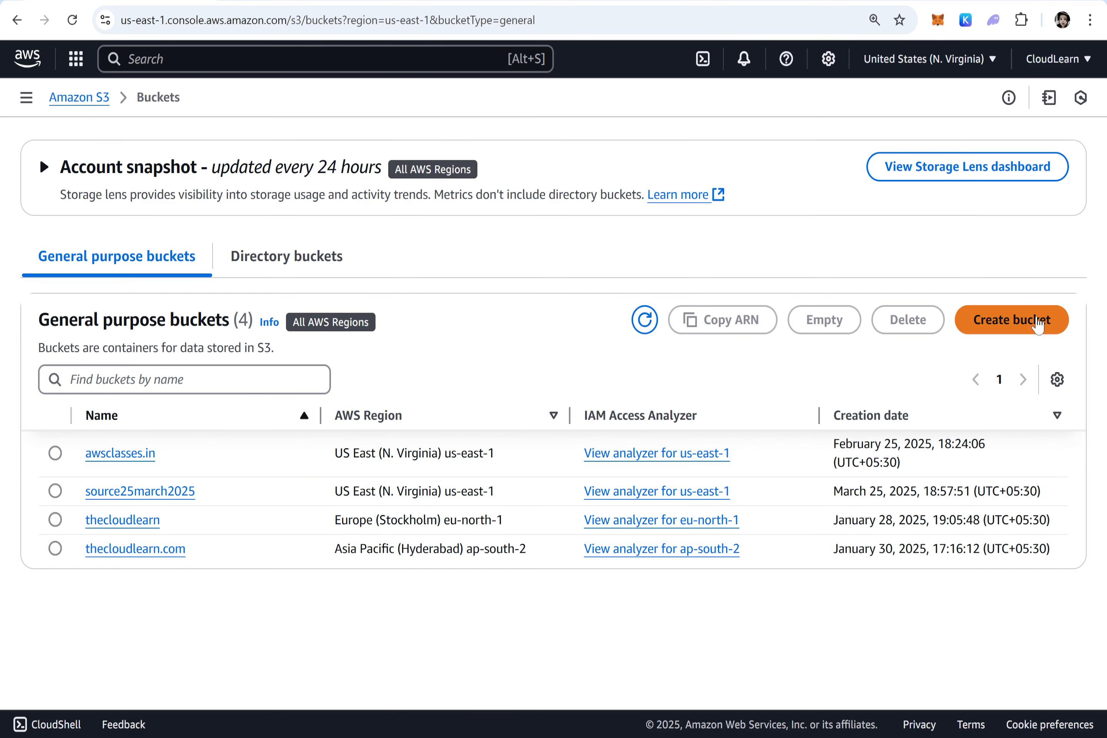
pyautogui.click(1038, 325)
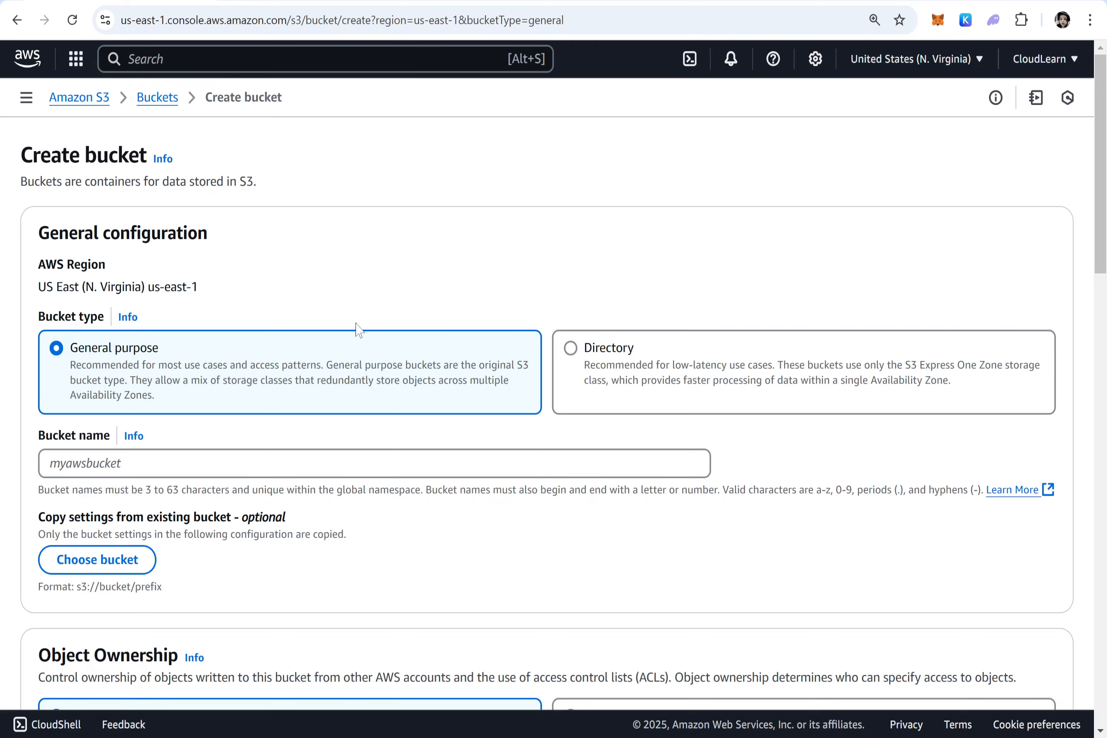
pyautogui.scroll(-10, 402, 401)
pyautogui.scroll(10, 403, 401)
pyautogui.moveTo(198, 287); pyautogui.dragTo(39, 293)
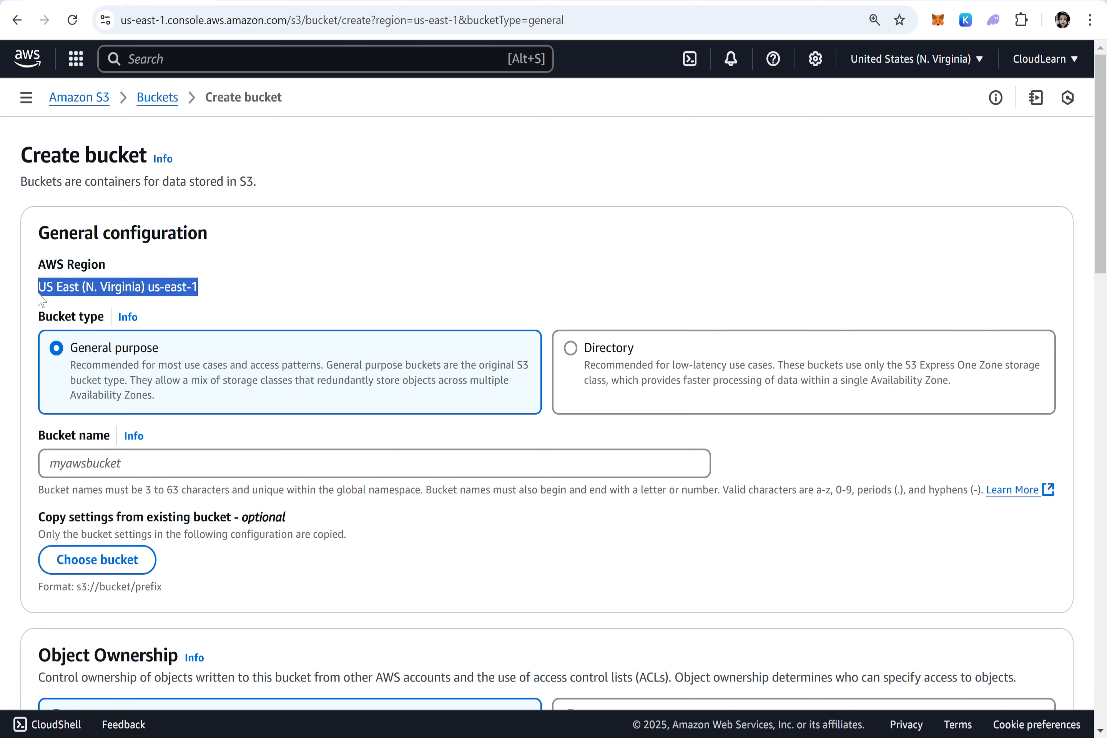
pyautogui.click(156, 105)
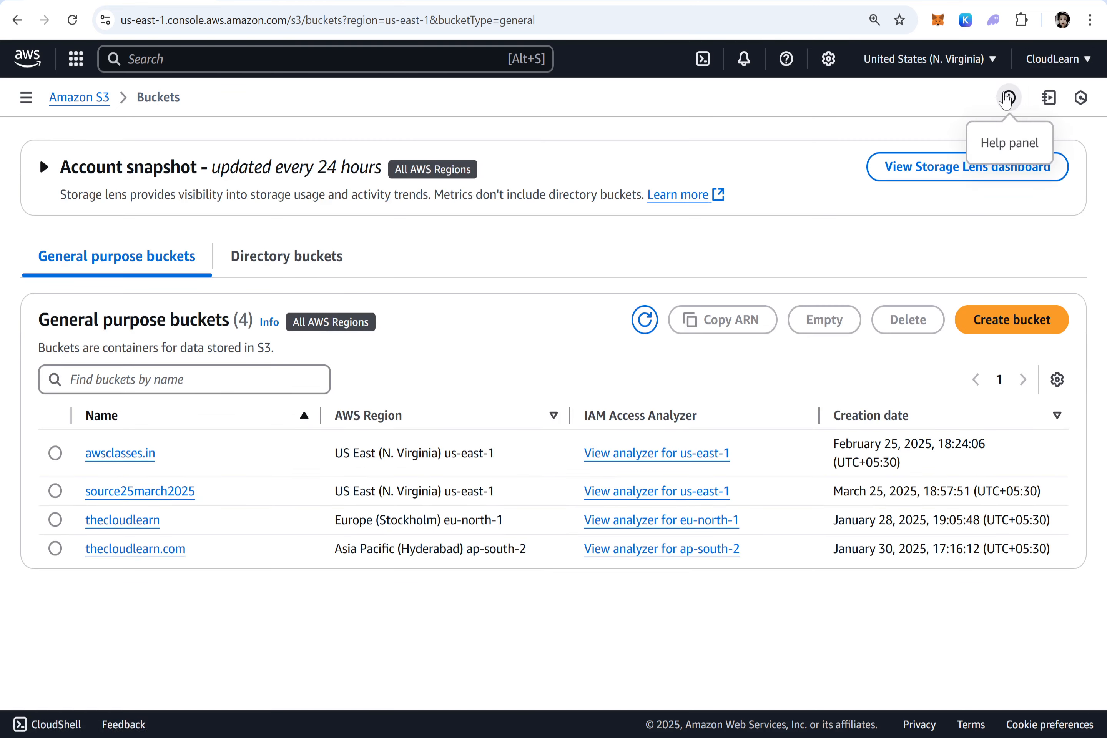
# - Switch the console region to Asia Pacific (Mumbai) and start creating a new bucket there
pyautogui.click(993, 62)
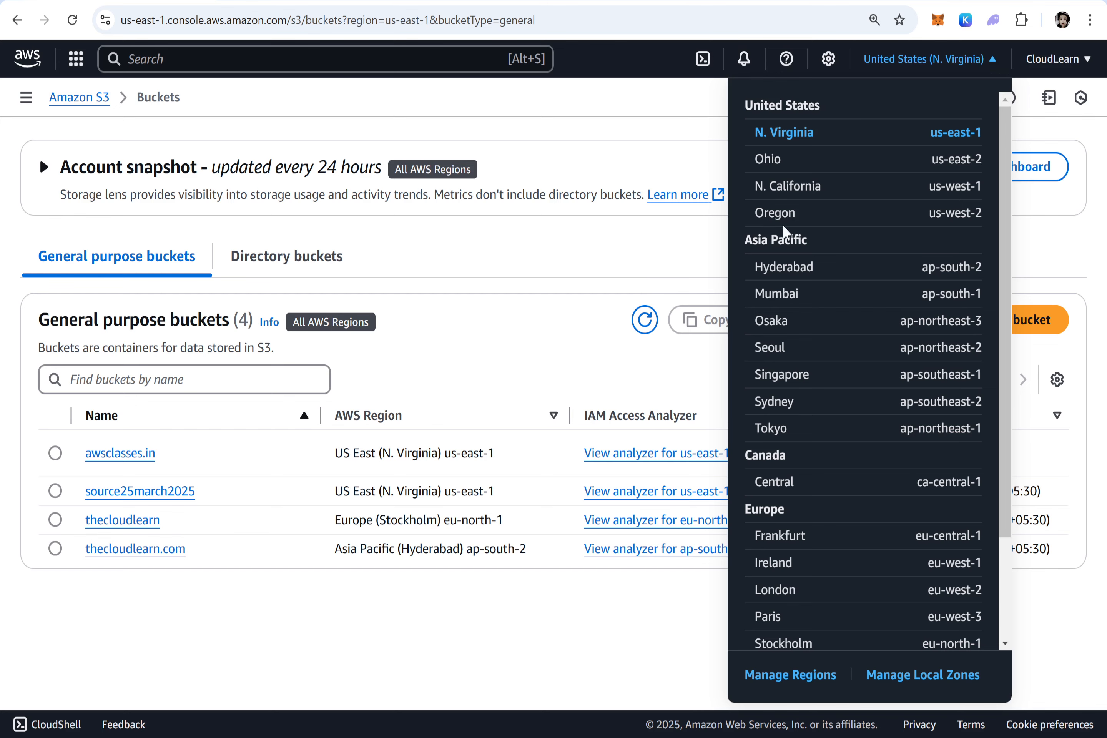
pyautogui.click(777, 291)
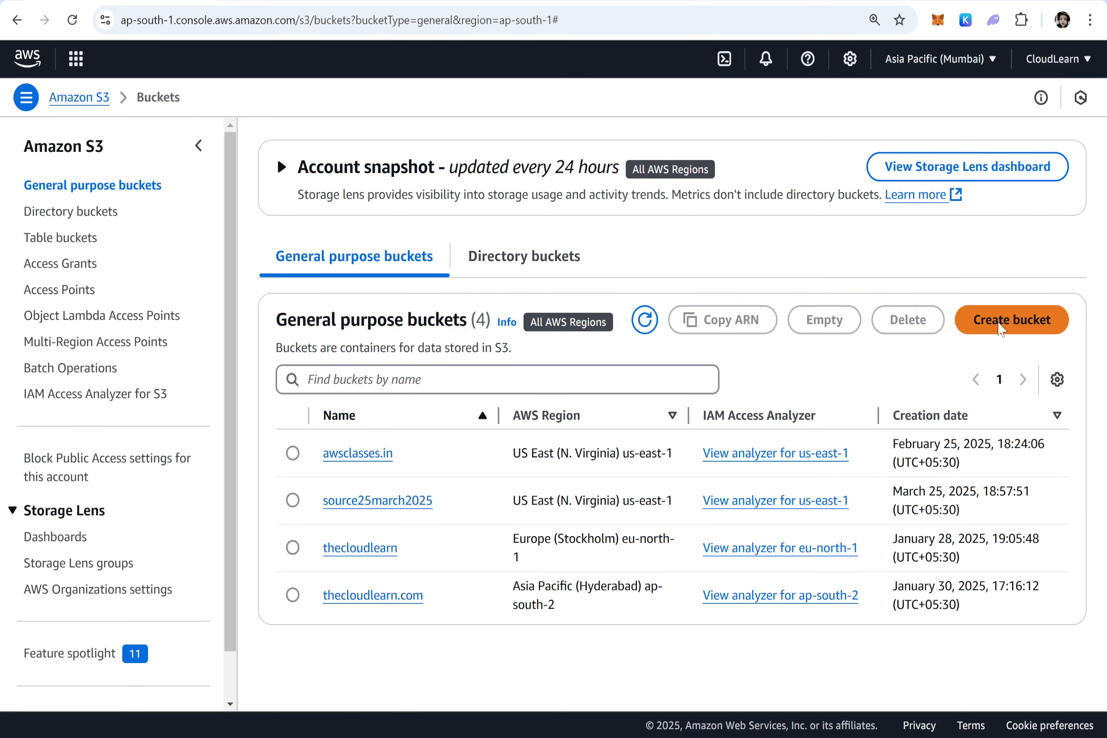
pyautogui.click(1000, 328)
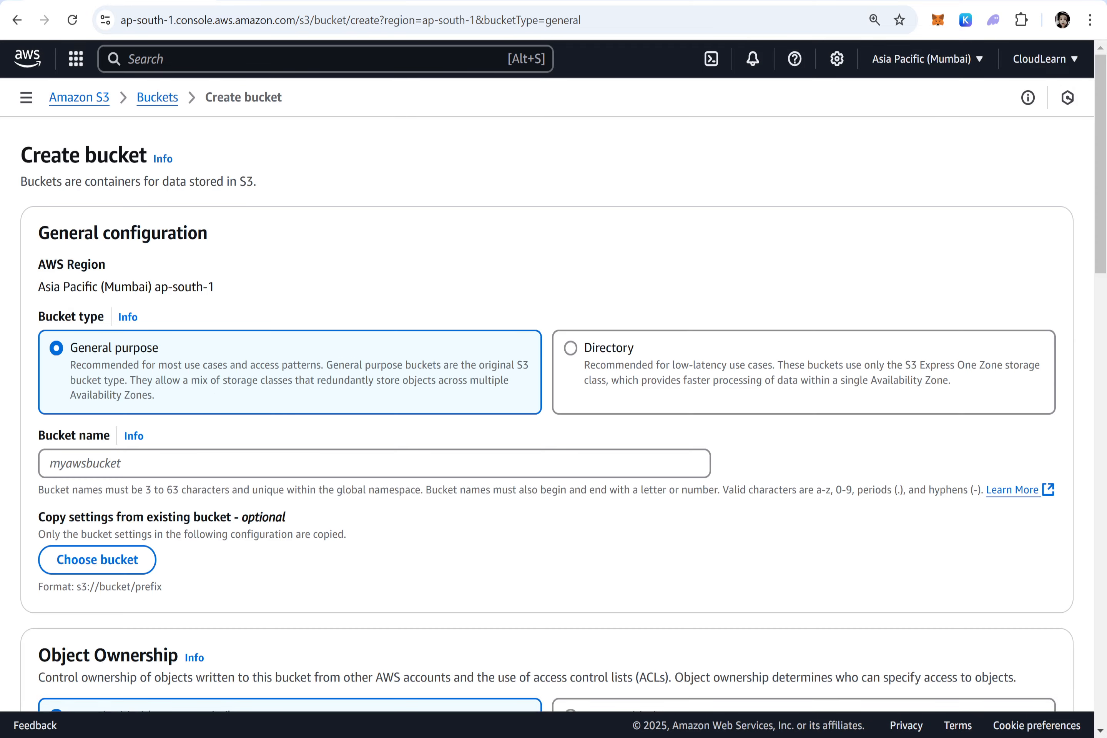
pyautogui.click(135, 467)
pyautogui.write('source25march2025')
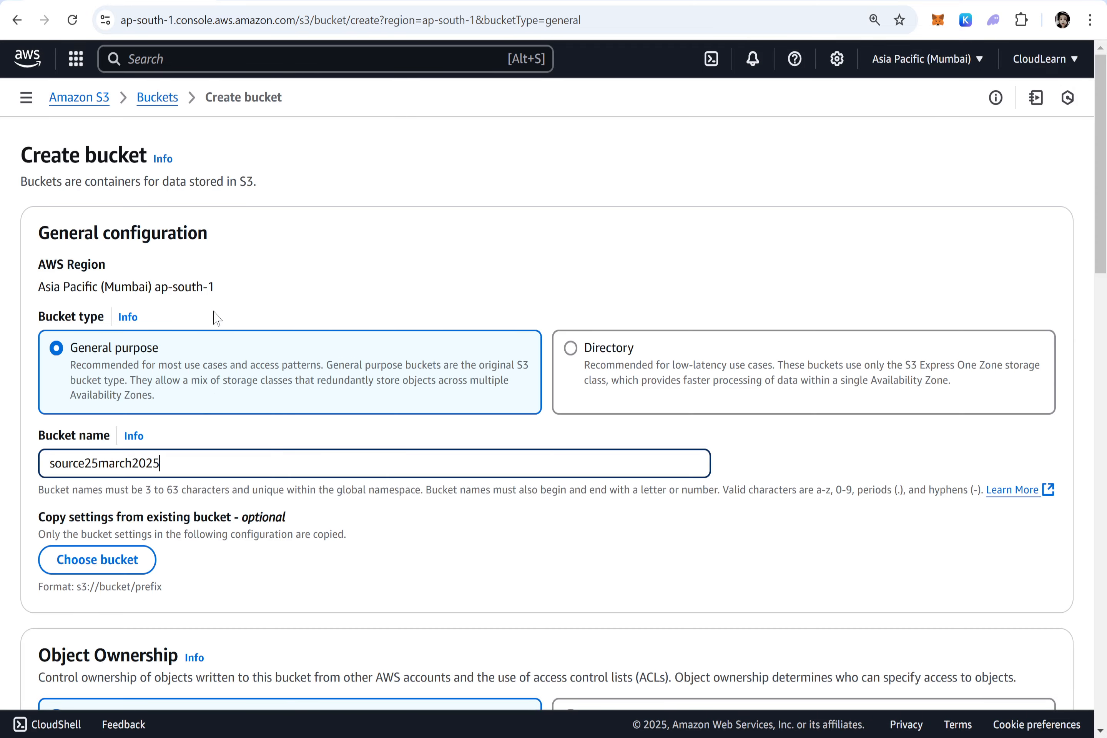
pyautogui.moveTo(217, 291); pyautogui.dragTo(40, 307)
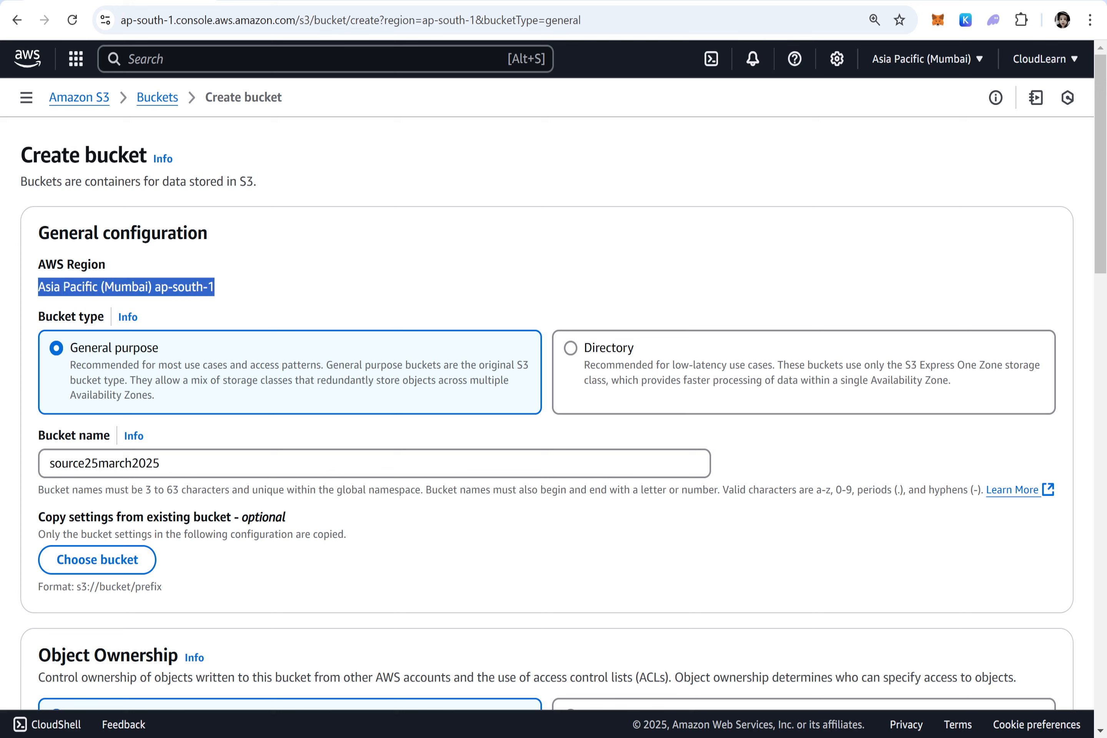
# - Copy "destination25march2025" from sub-item b) of the notes and set it as the new bucket's name
pyautogui.click(756, 737)
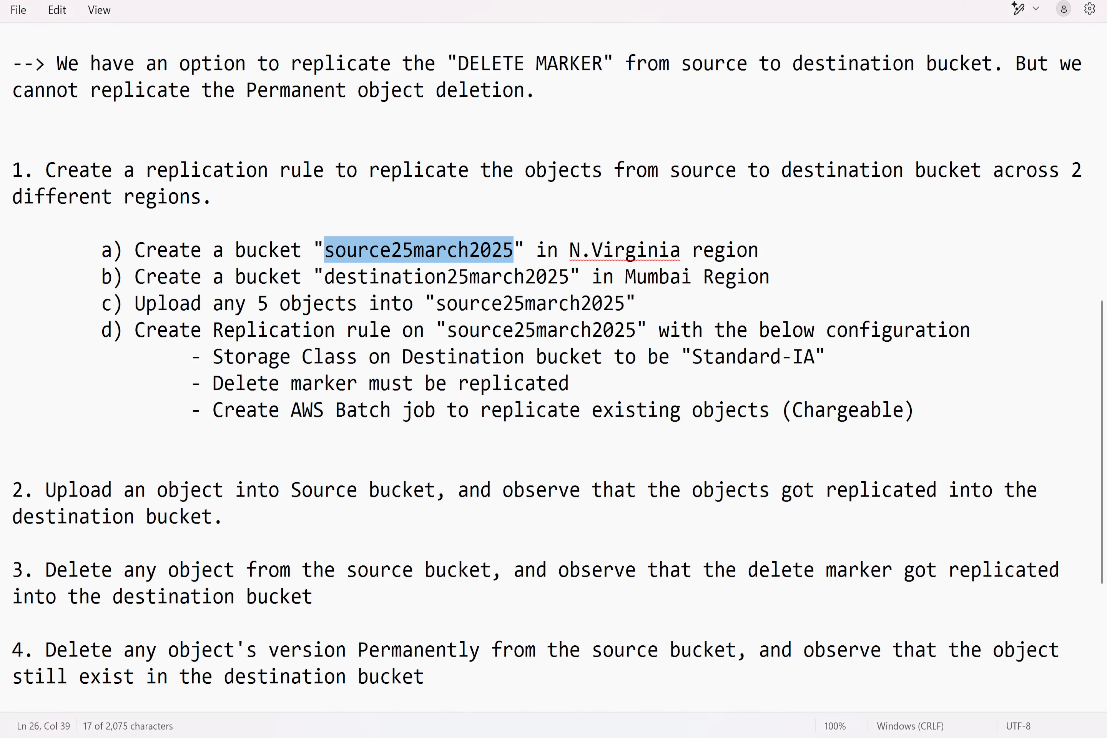
pyautogui.moveTo(325, 278); pyautogui.dragTo(568, 283)
pyautogui.hotkey('ctrl', 'c')
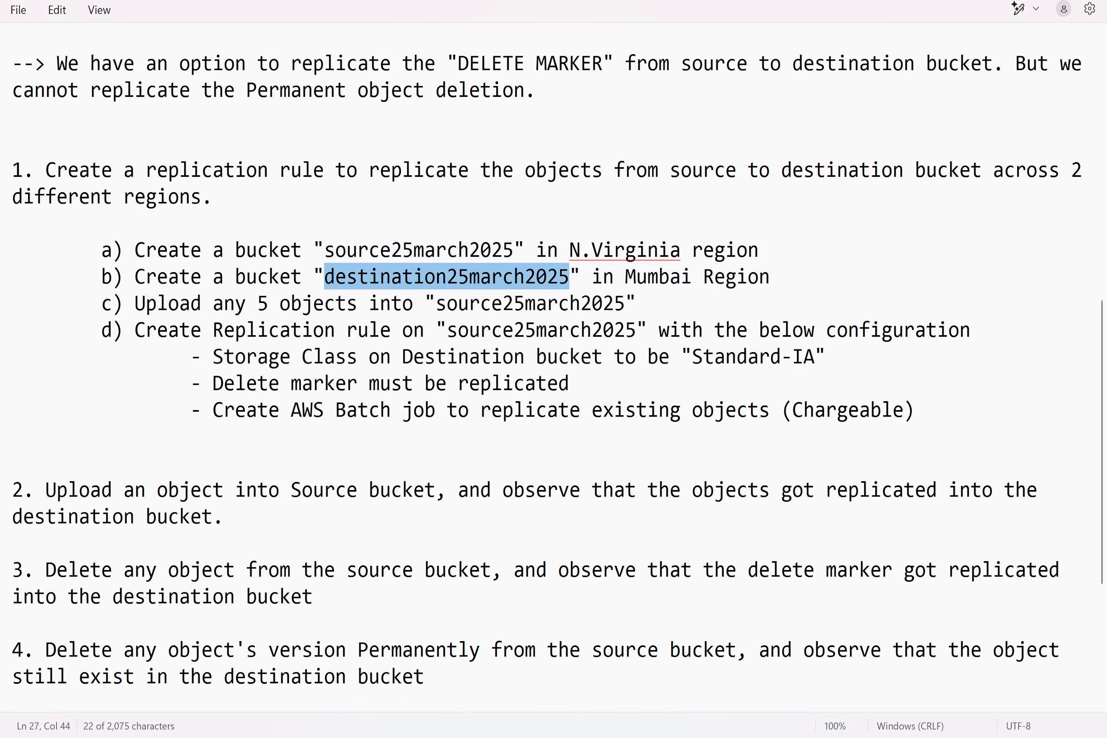
pyautogui.hotkey('alt', 'Tab')
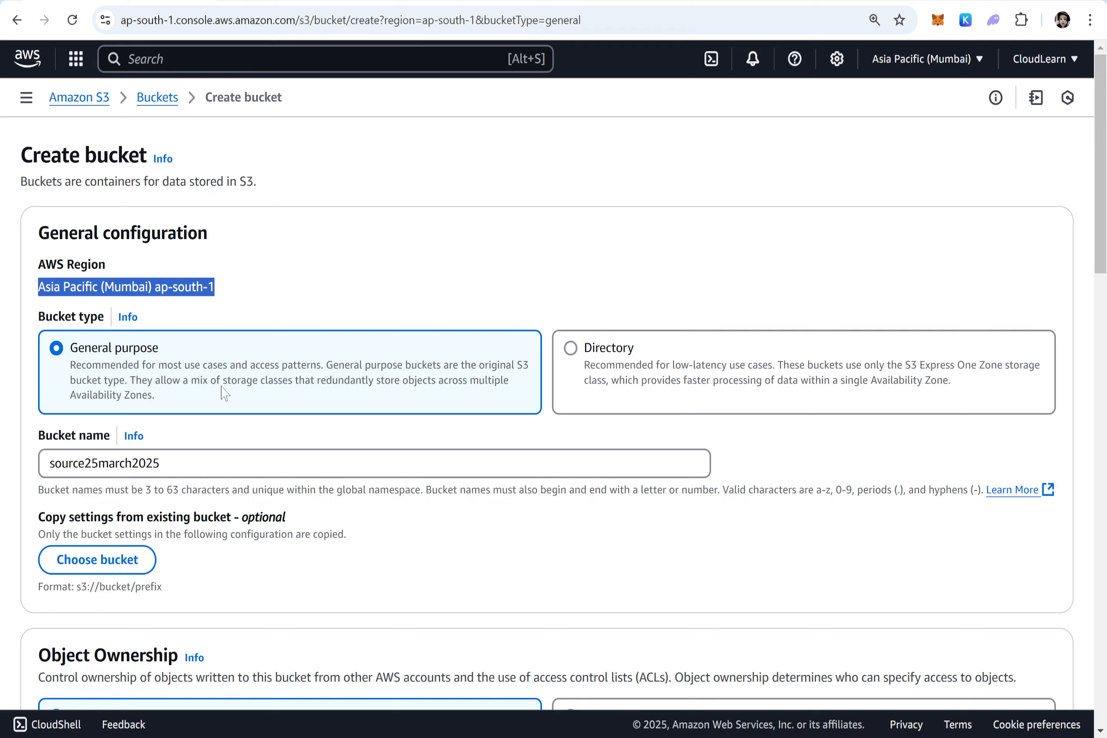
pyautogui.doubleClick(130, 463)
pyautogui.hotkey('ctrl', 'v')
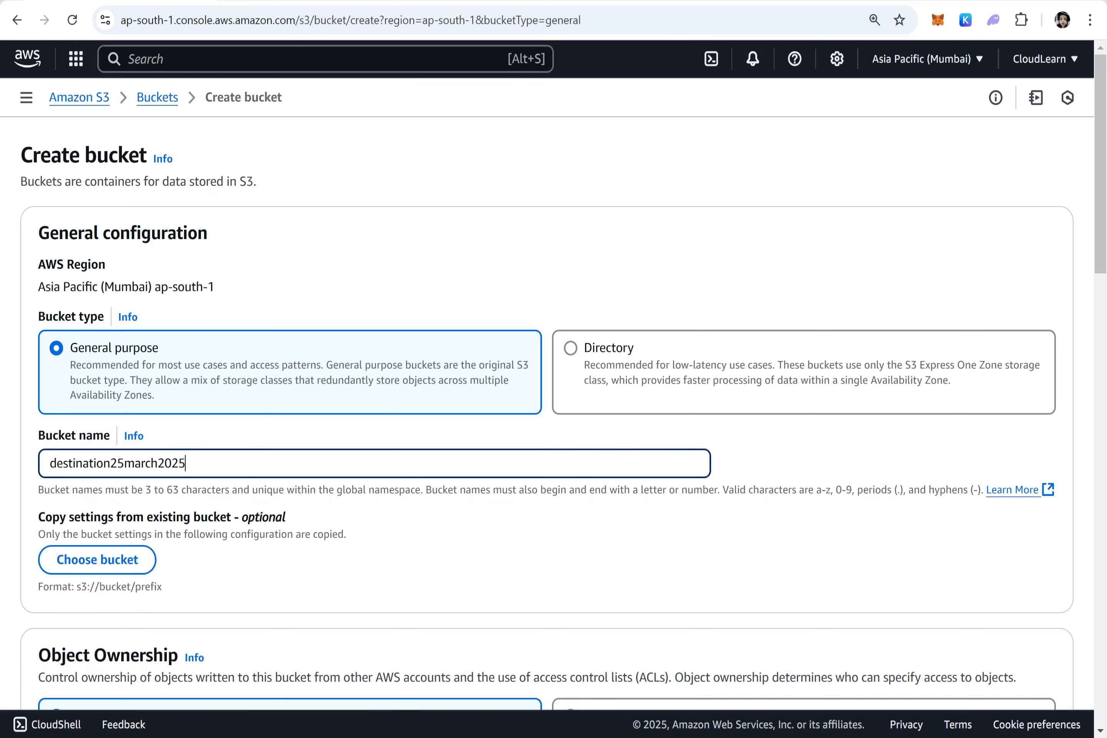
# - Create the destination bucket with Bucket Versioning disabled and all other settings at their defaults
pyautogui.scroll(-18, 547, 404)
pyautogui.scroll(-3, 183, 463)
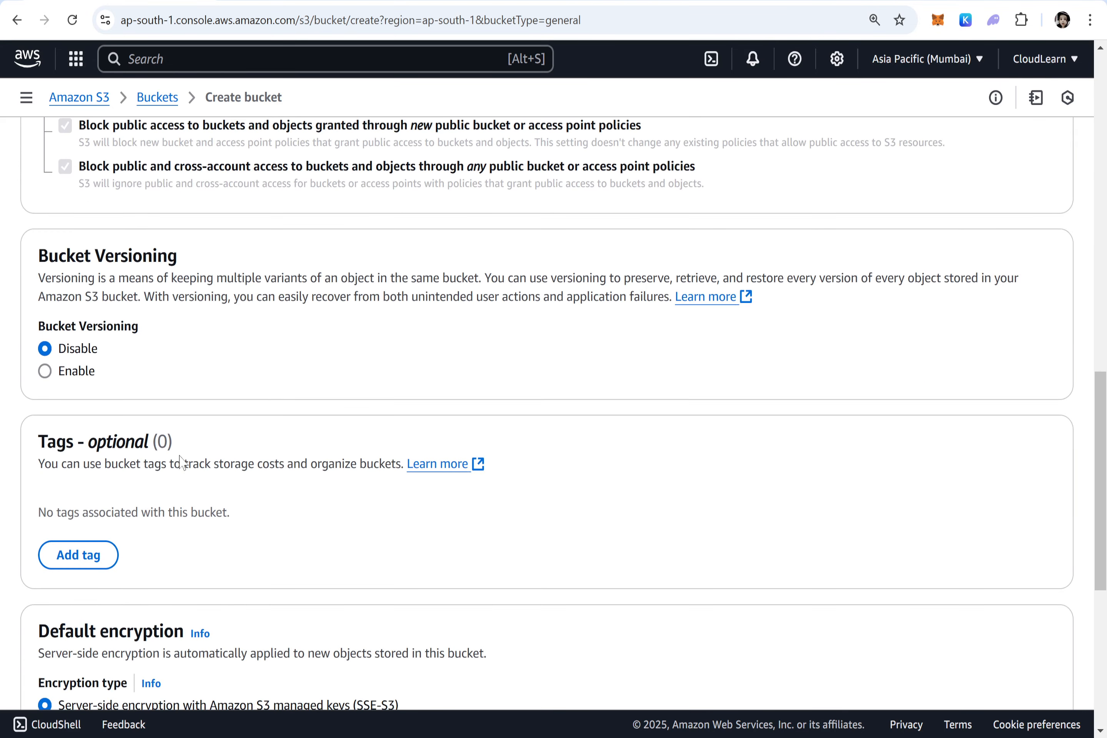
pyautogui.moveTo(102, 349); pyautogui.dragTo(49, 351)
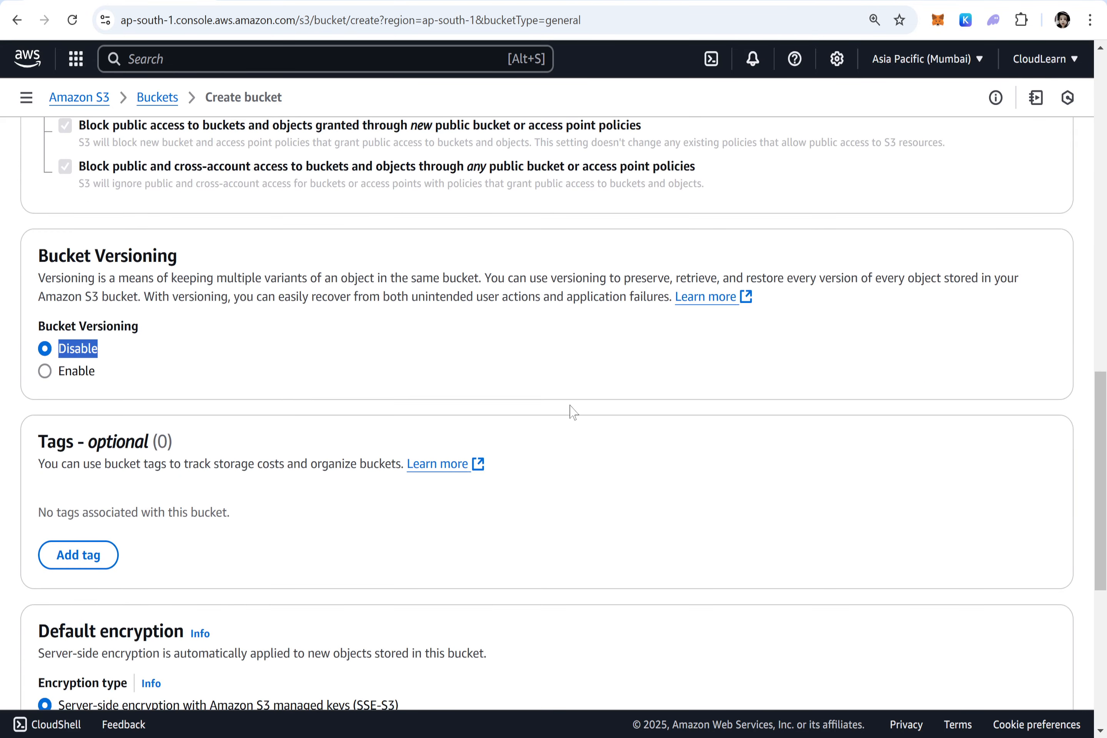
pyautogui.scroll(-10, 573, 412)
pyautogui.click(1020, 659)
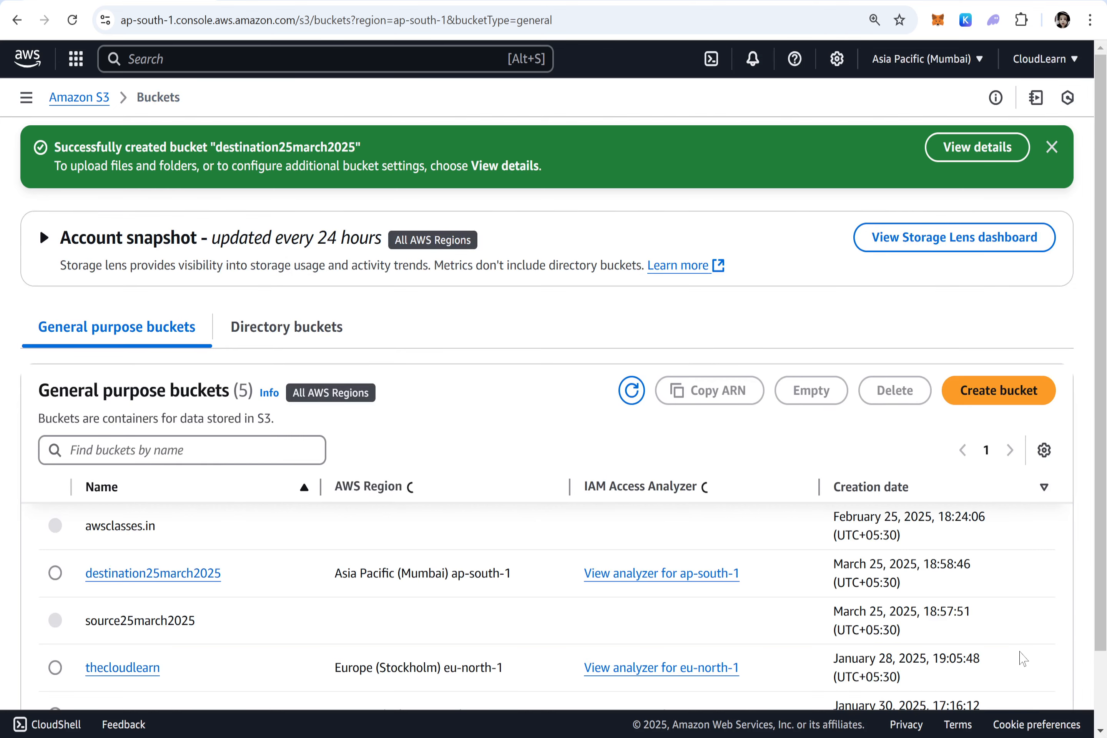
pyautogui.scroll(-2, 1020, 659)
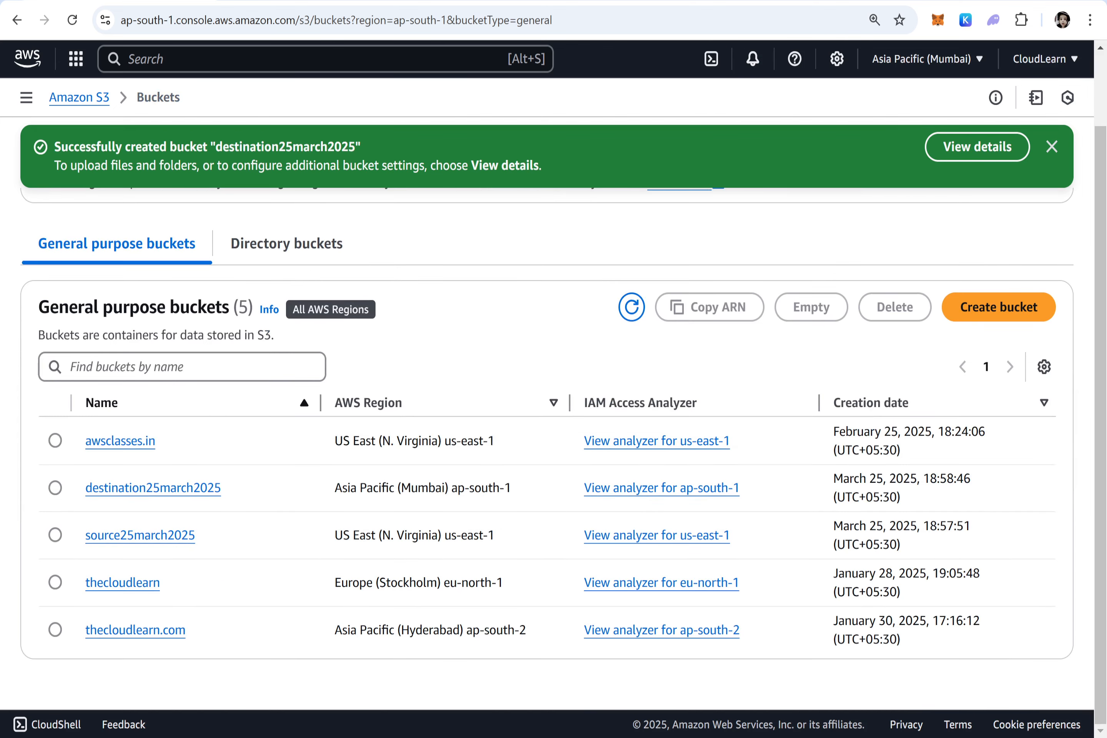
# - Check the next task in the notes, then open the source25march2025 bucket and start an upload
pyautogui.hotkey('alt', 'Tab')
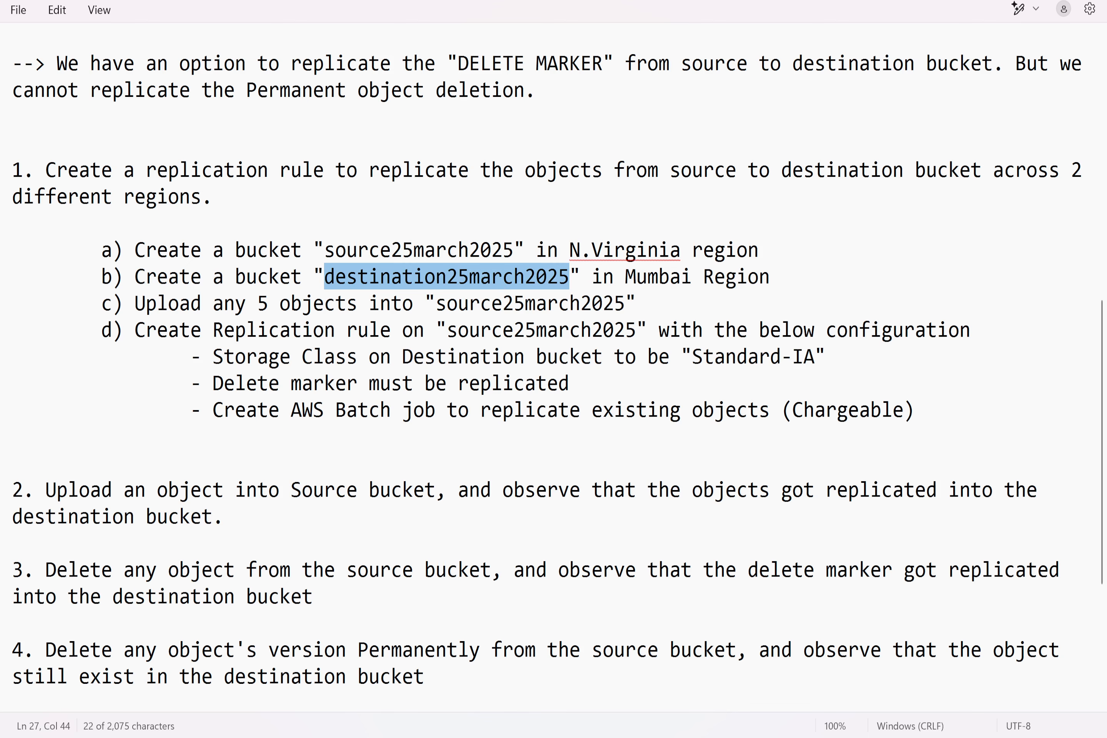
pyautogui.hotkey('alt', 'Tab')
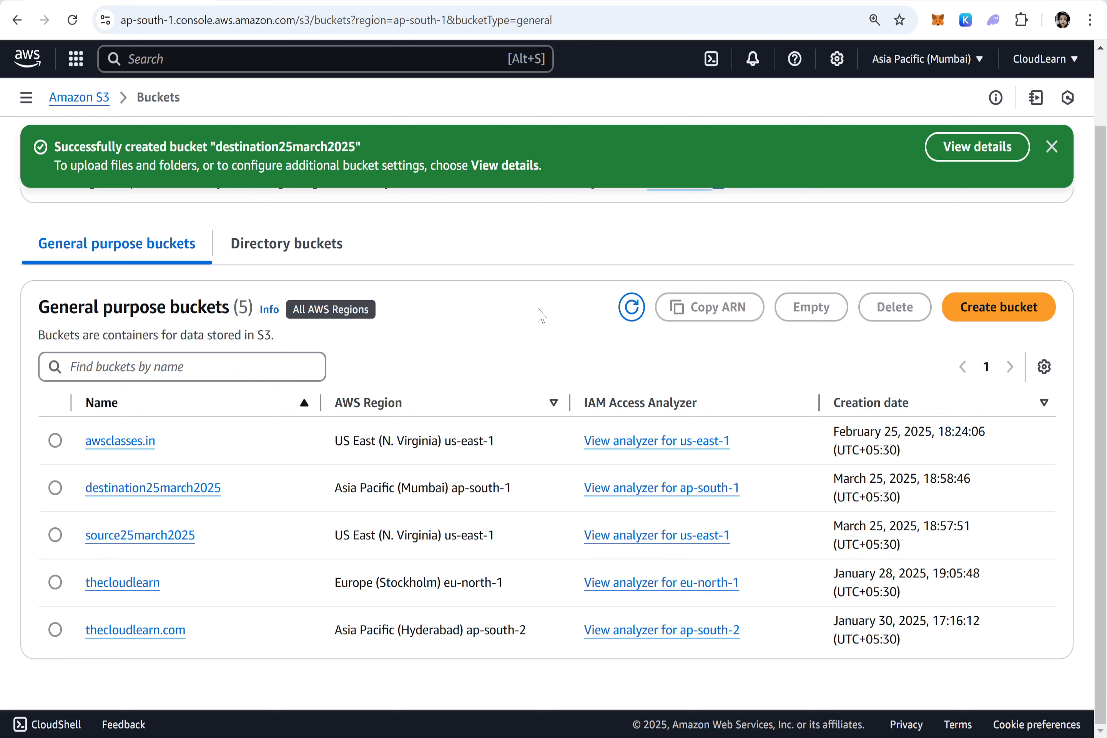
pyautogui.click(129, 536)
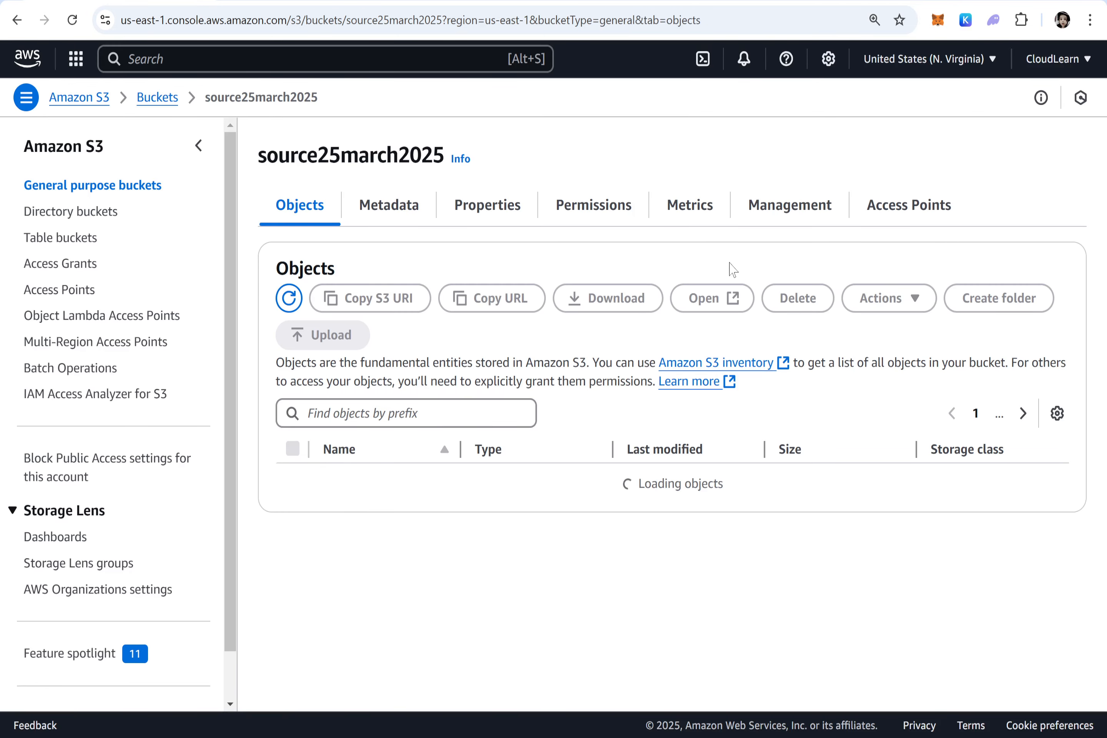
pyautogui.click(325, 337)
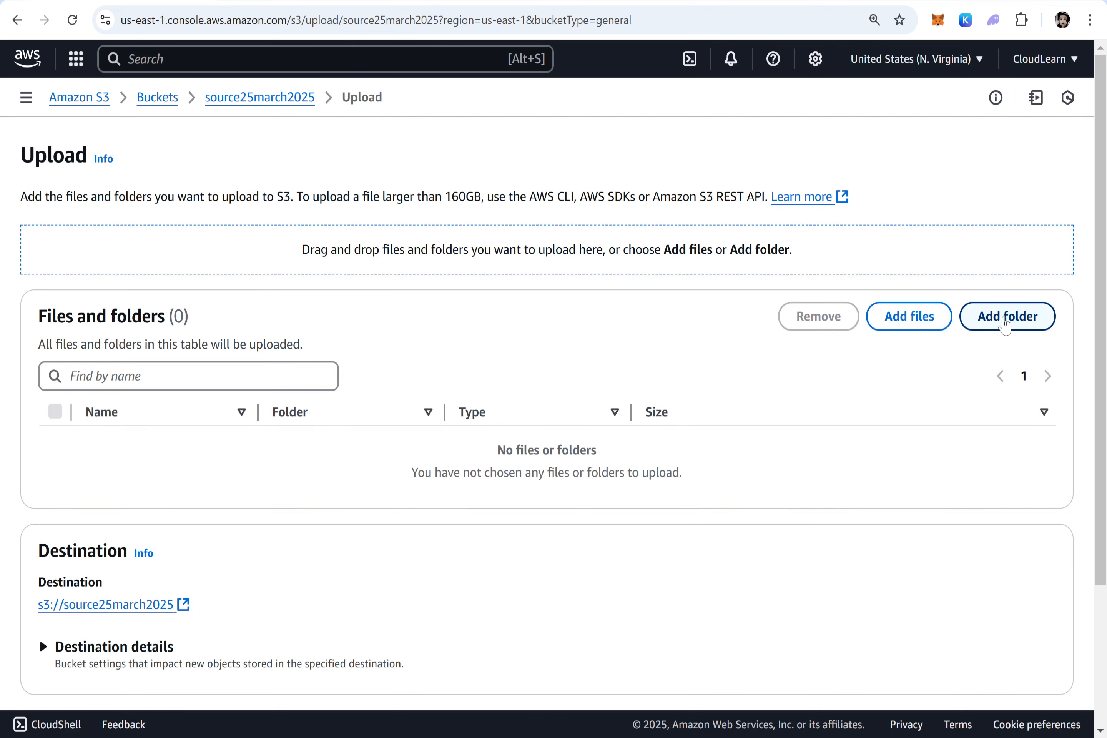
# - Add the five consecutive text files from Day7 - Elastic Compute Cloud - EC2 through Day11 in the Class Notes folder to the upload list
pyautogui.click(918, 320)
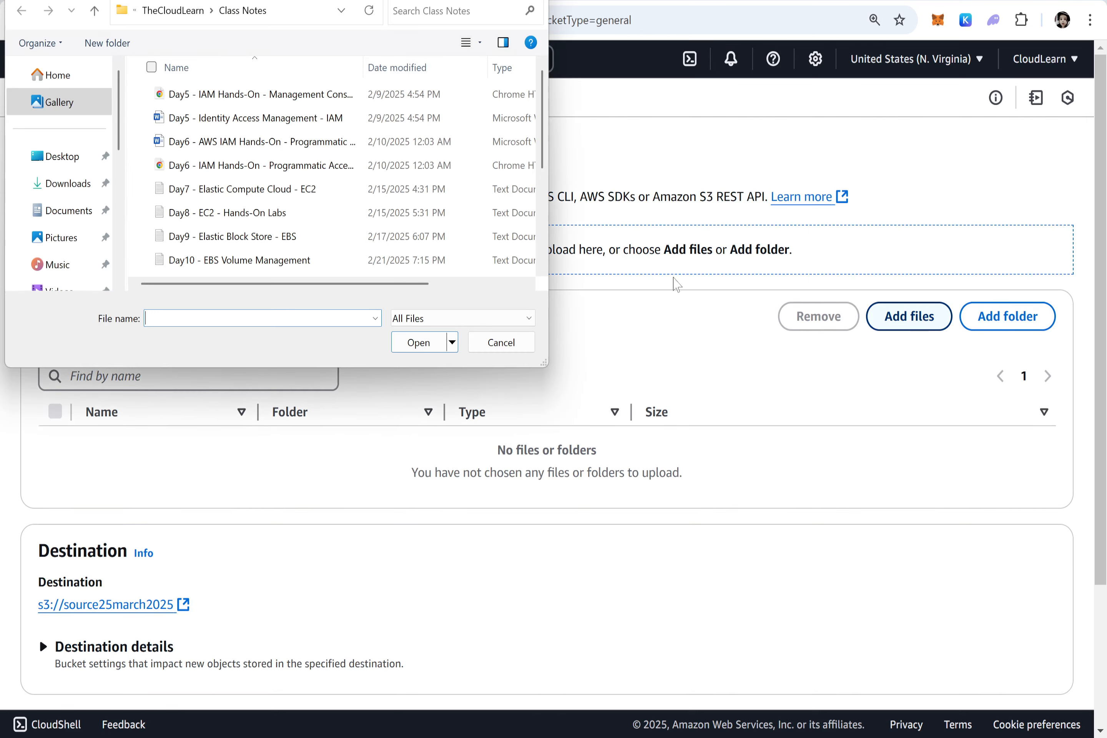
pyautogui.click(260, 193)
pyautogui.hotkey('shift', 'Down')
pyautogui.hotkey('shift', 'Down')
pyautogui.hotkey('shift', 'Down')
pyautogui.hotkey('shift', 'Down')
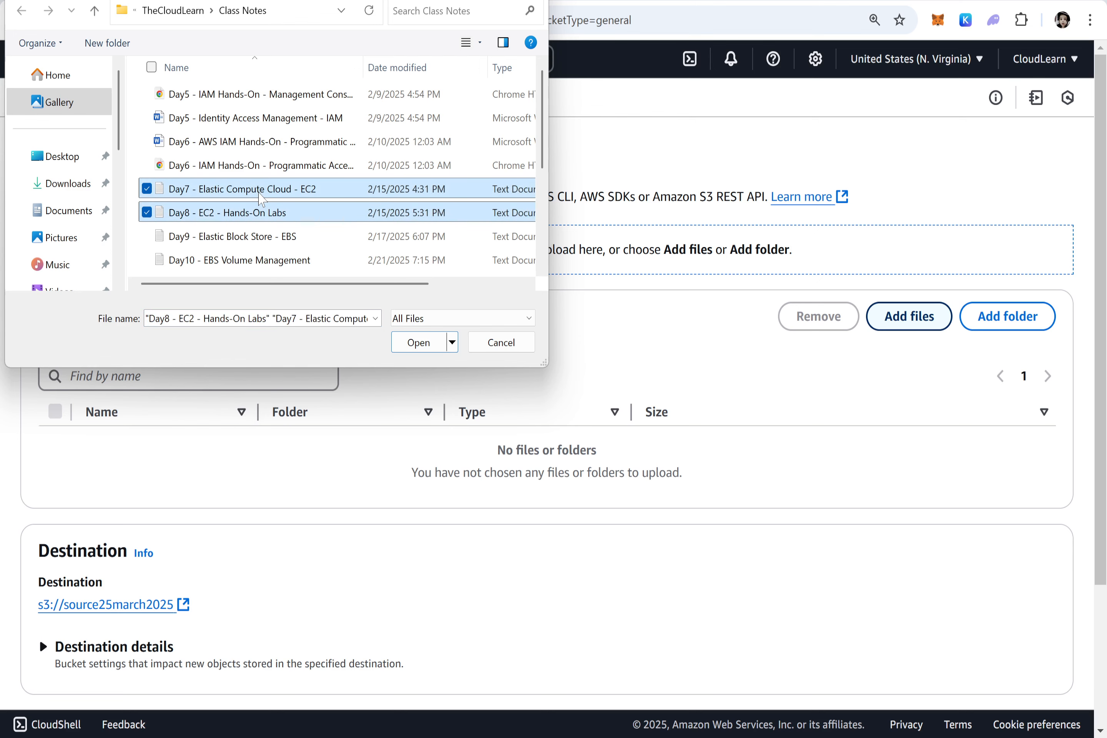
pyautogui.press('Return')
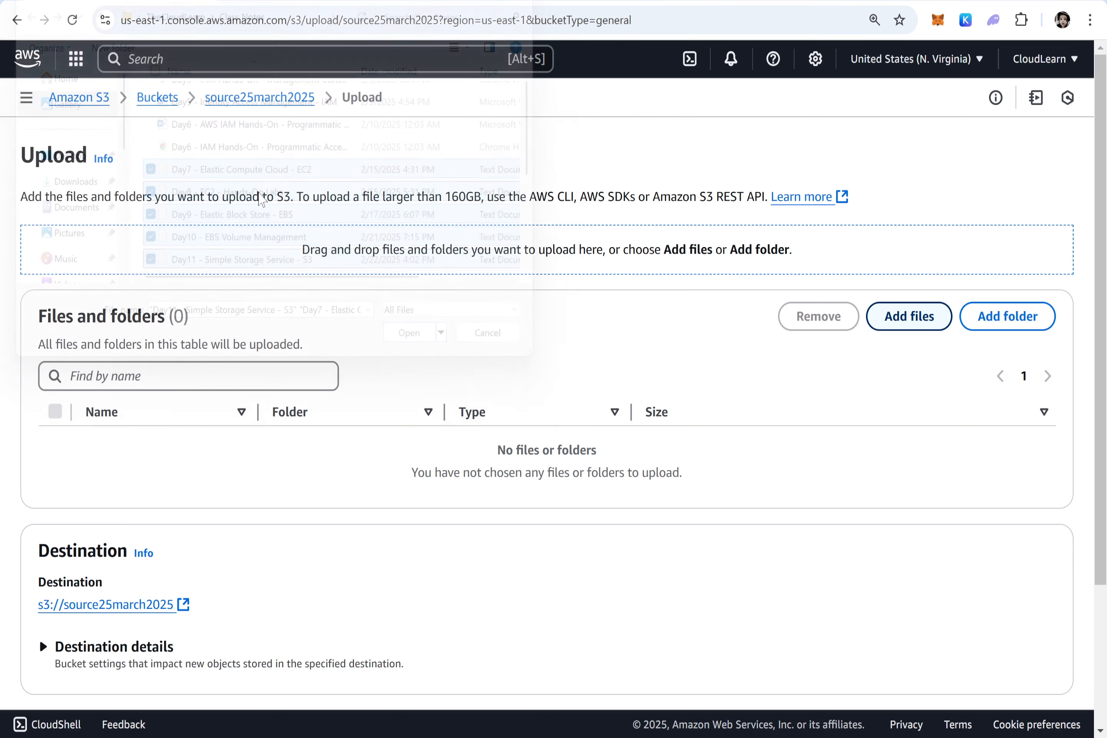
pyautogui.scroll(-3, 311, 487)
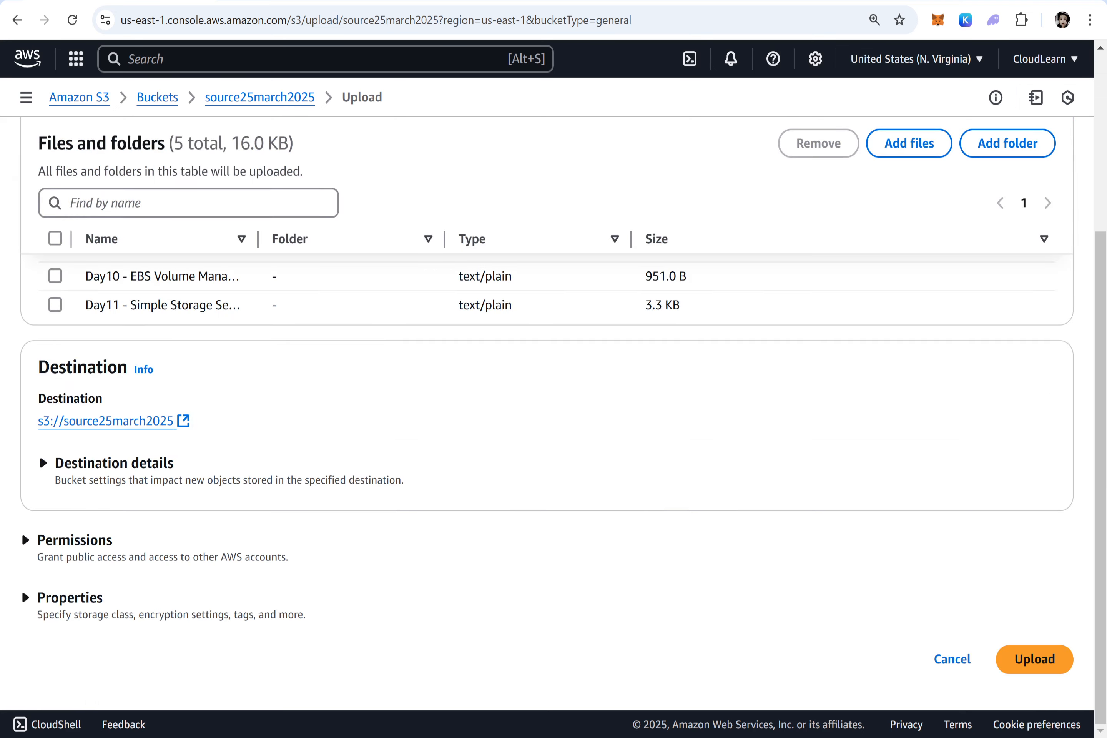
# - Upload the five listed files to source25march2025 and close the upload status page
pyautogui.click(1036, 661)
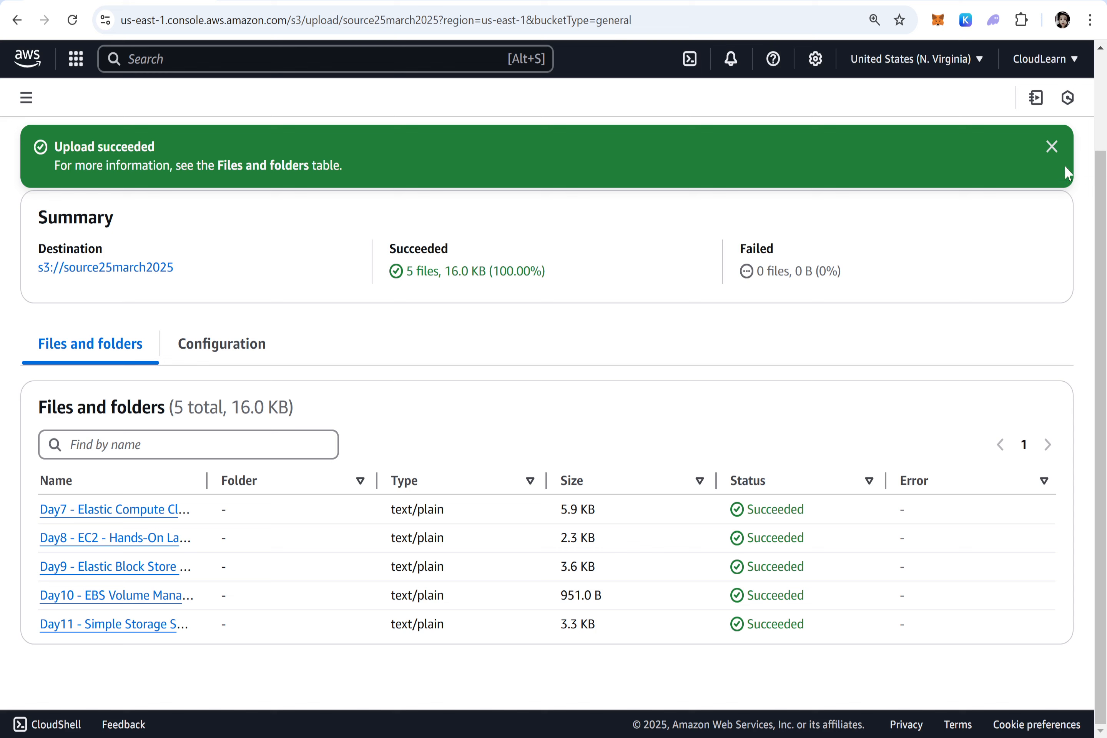
pyautogui.click(1052, 147)
pyautogui.scroll(1, 550, 539)
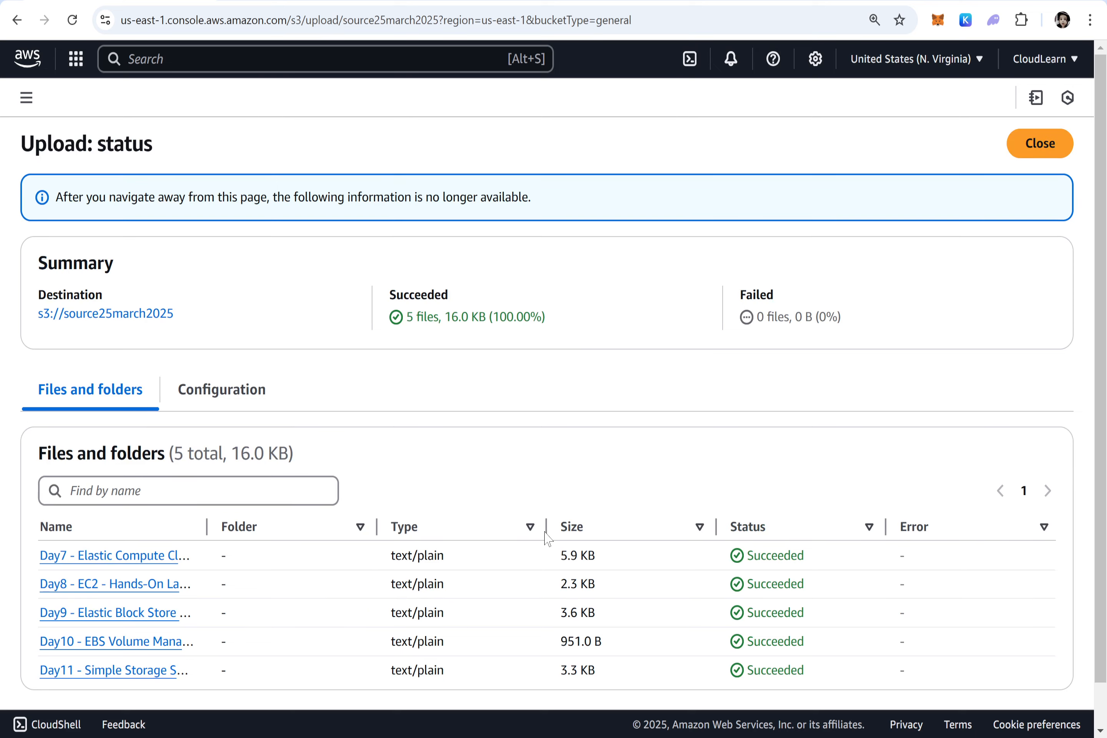
pyautogui.click(1039, 150)
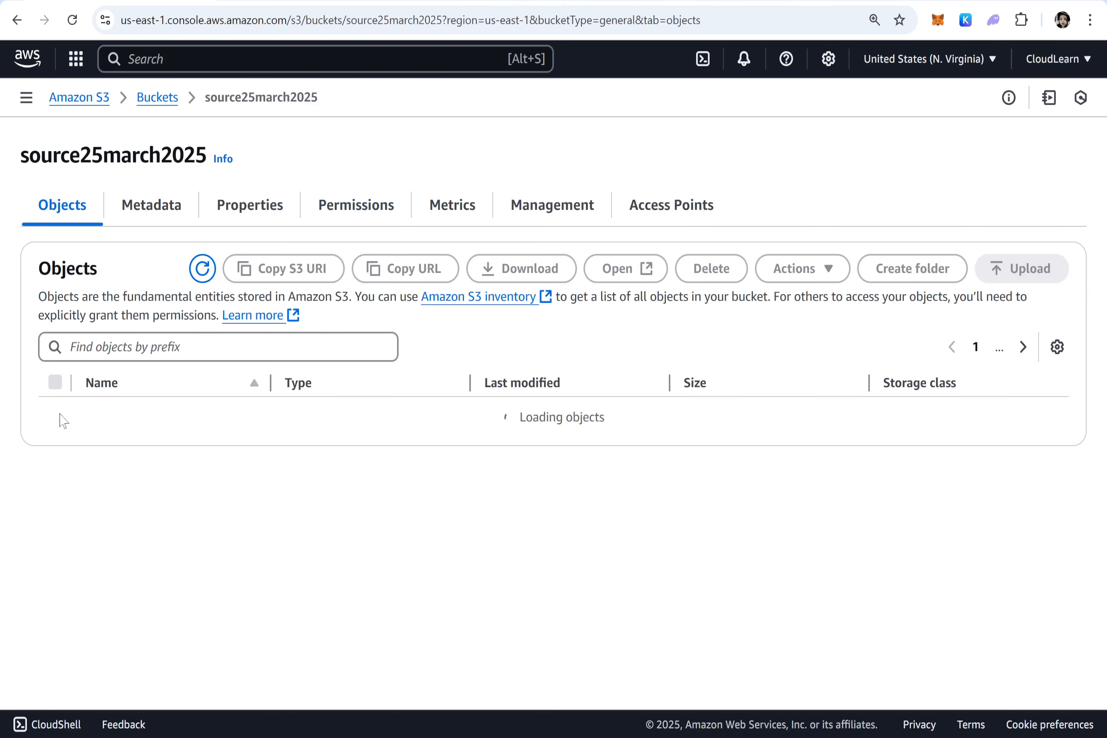
# - Check the objects in the destination25march2025 bucket, then read sub-item d) of the notes about the replication rule on source25march2025
pyautogui.click(161, 99)
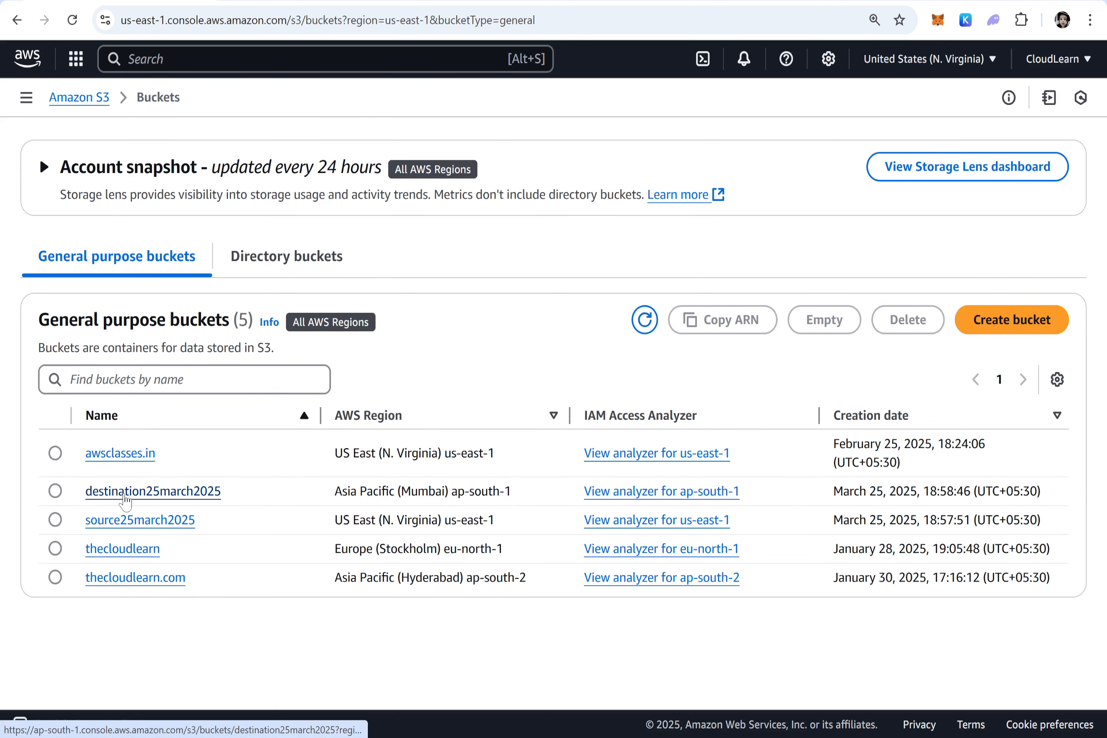
pyautogui.click(125, 494)
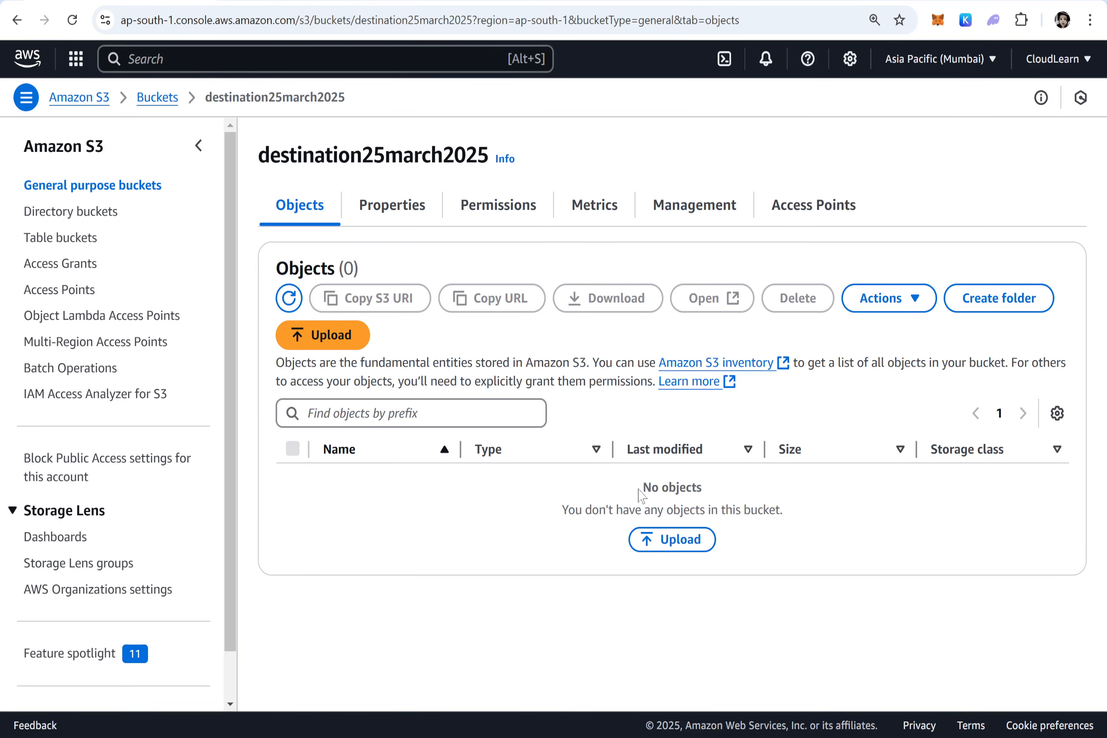
pyautogui.click(158, 97)
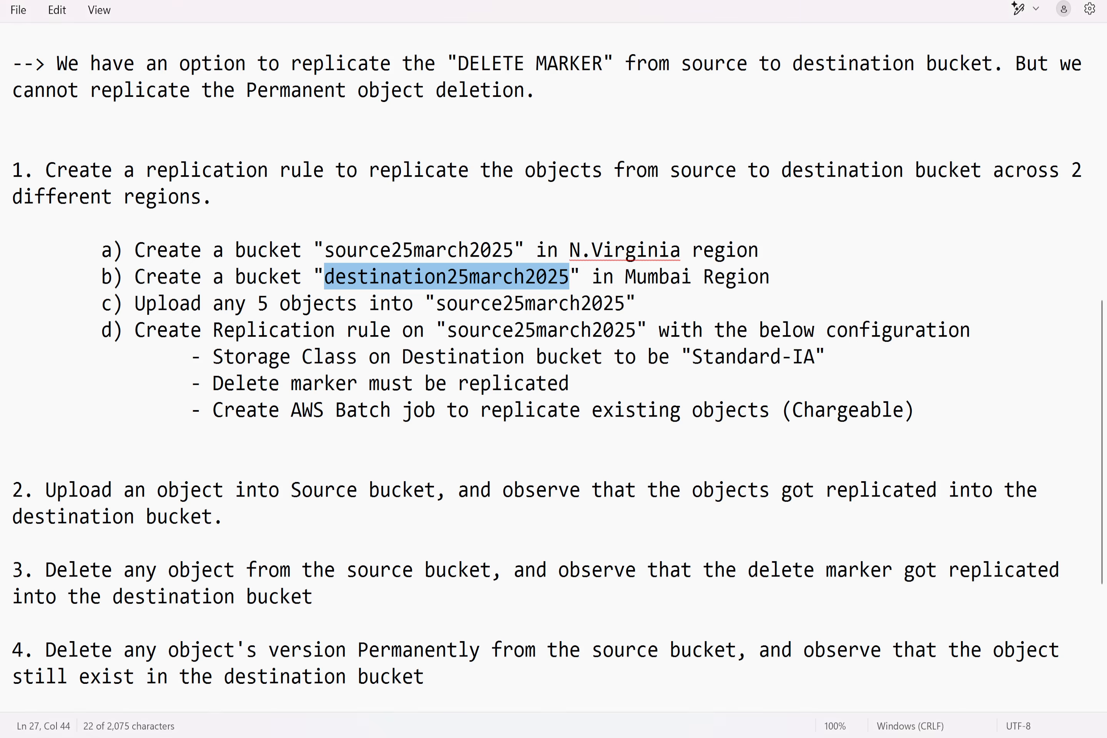
pyautogui.moveTo(448, 330); pyautogui.dragTo(634, 332)
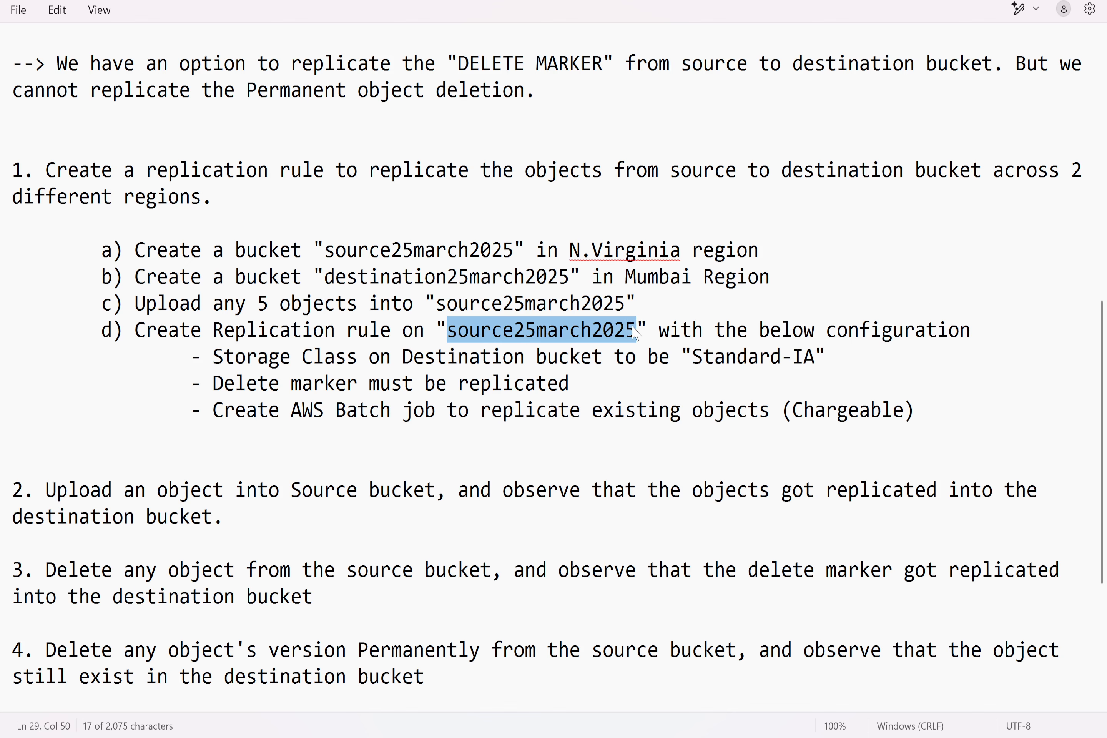
pyautogui.hotkey('alt', 'Tab')
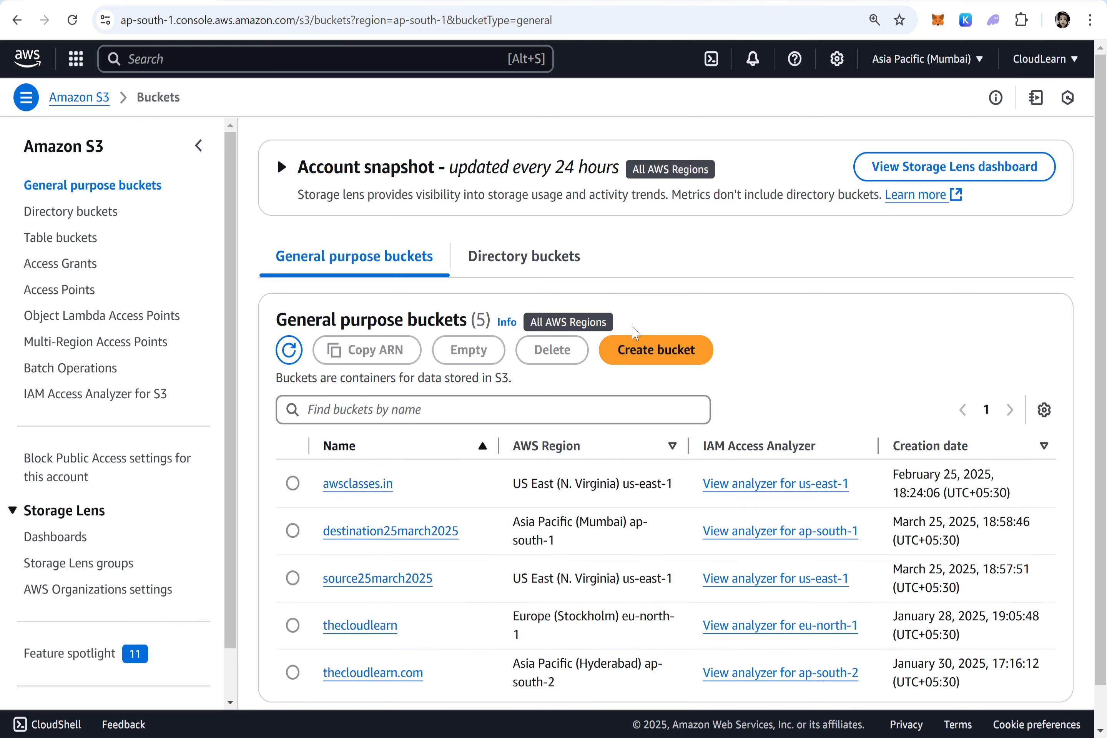
# - Start a new replication rule for the source25march2025 bucket and enable Bucket Versioning on that source bucket
pyautogui.scroll(-1, 358, 393)
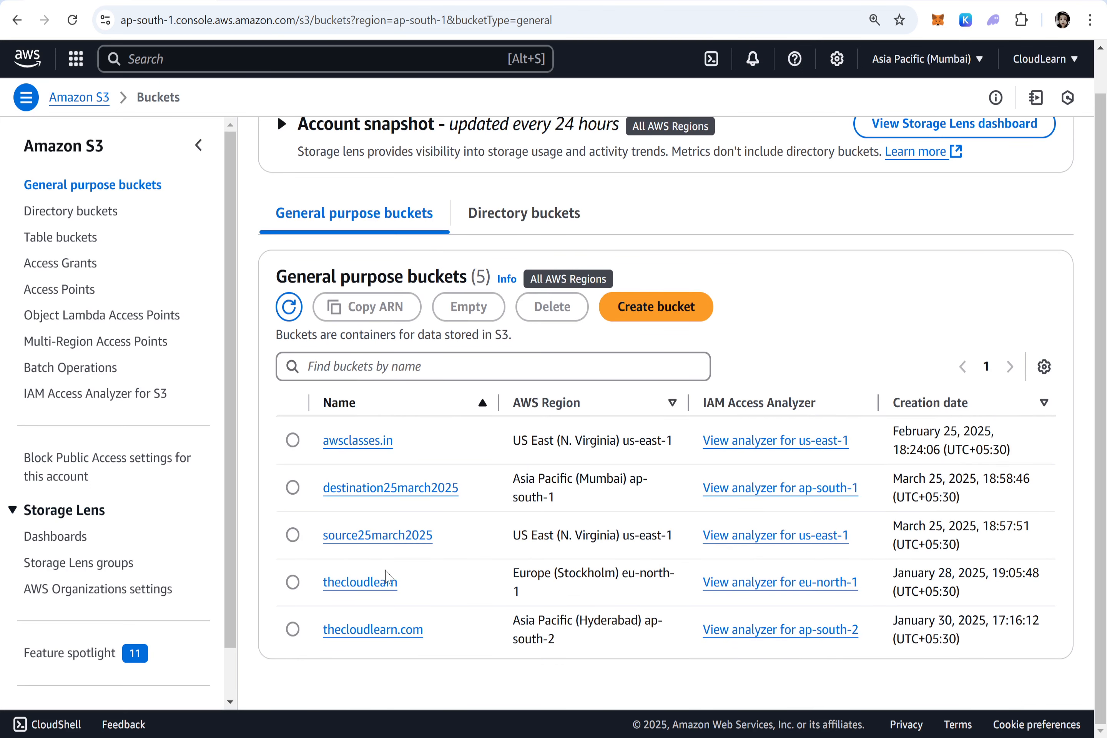
pyautogui.click(376, 537)
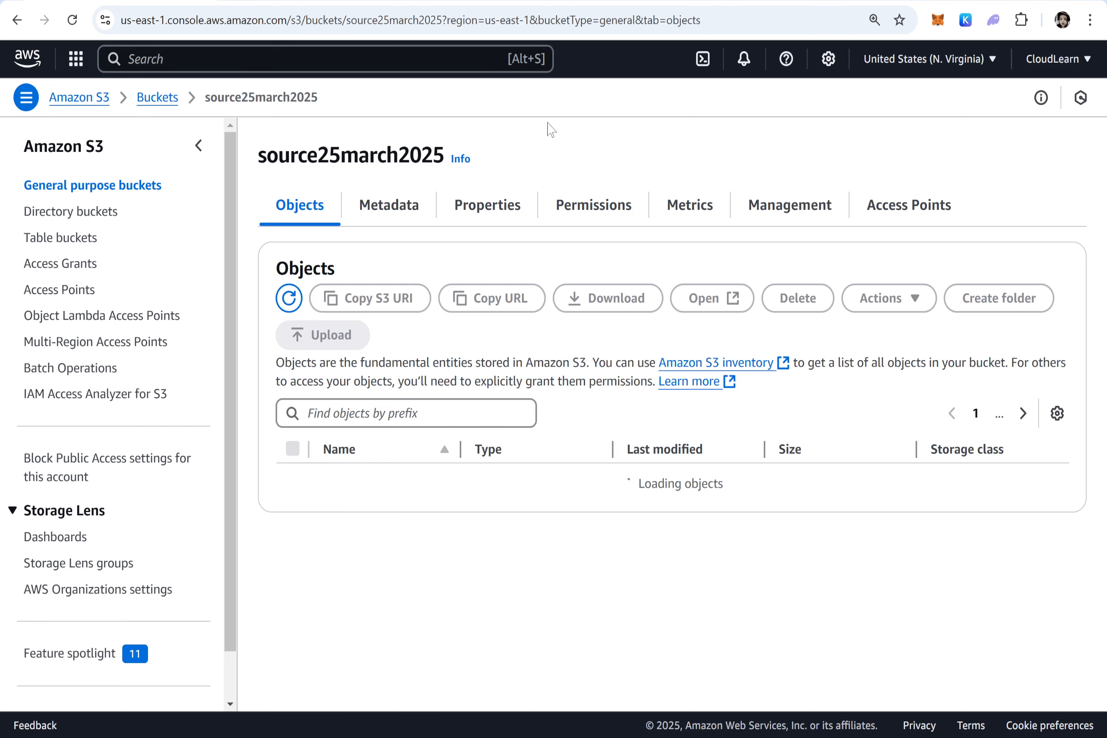
pyautogui.click(796, 208)
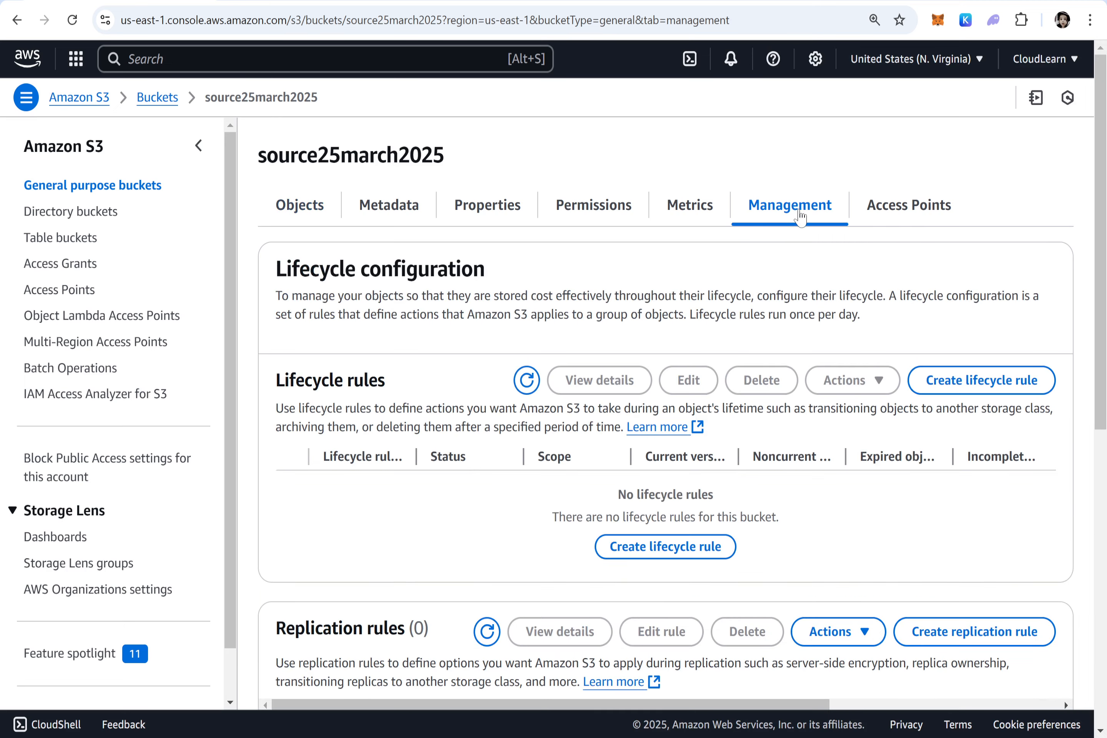
pyautogui.scroll(-3, 800, 217)
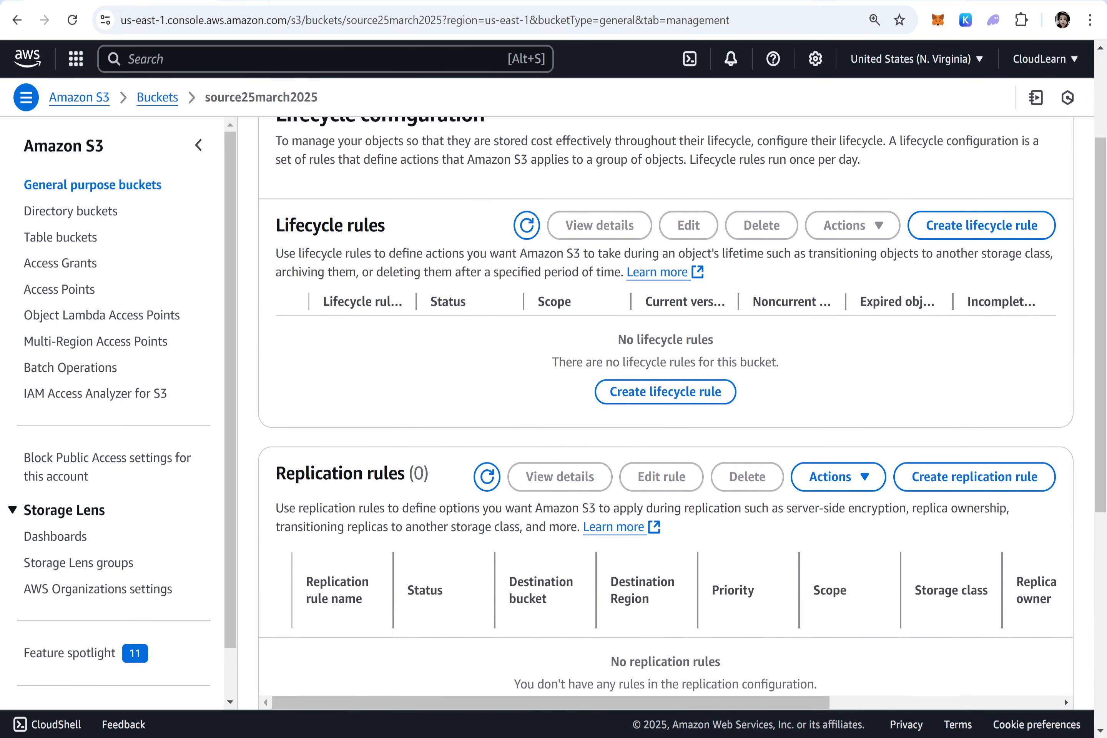
pyautogui.scroll(-3, 358, 245)
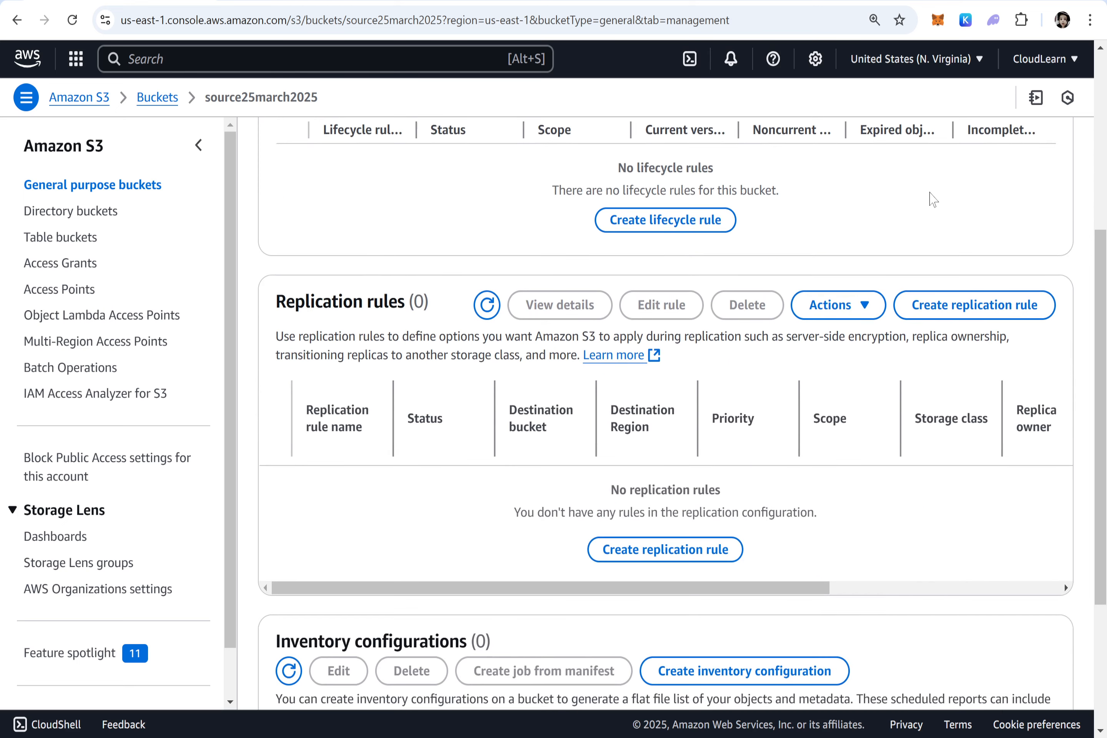
pyautogui.click(991, 306)
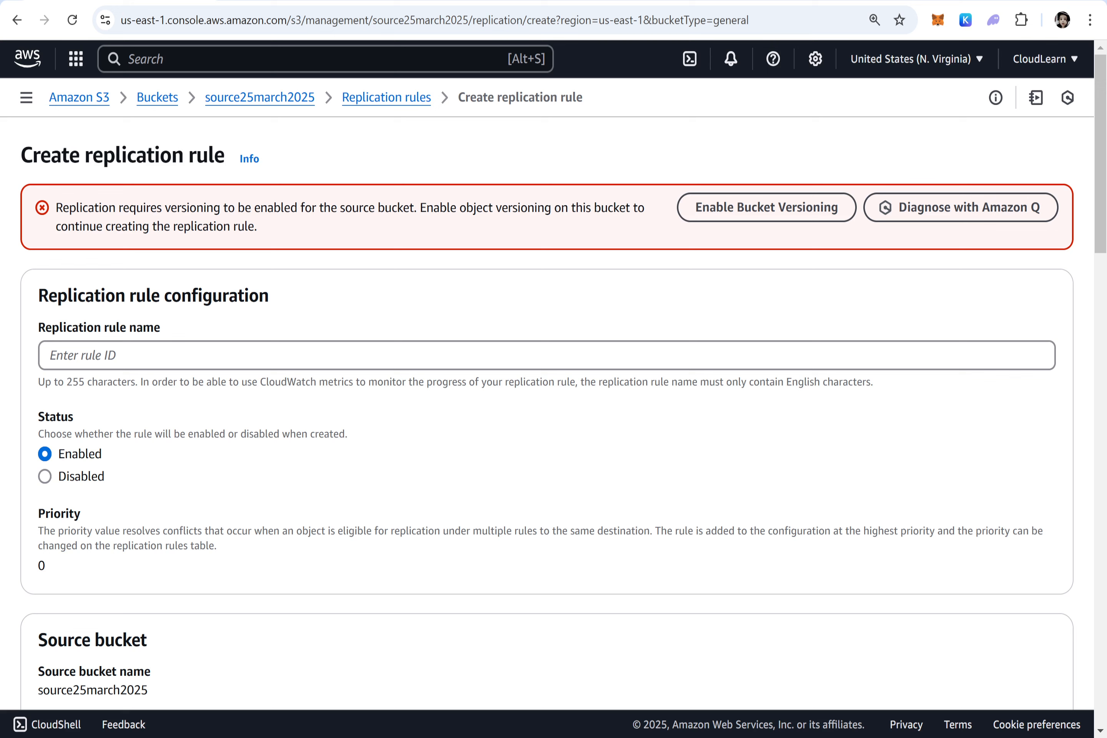
pyautogui.click(759, 208)
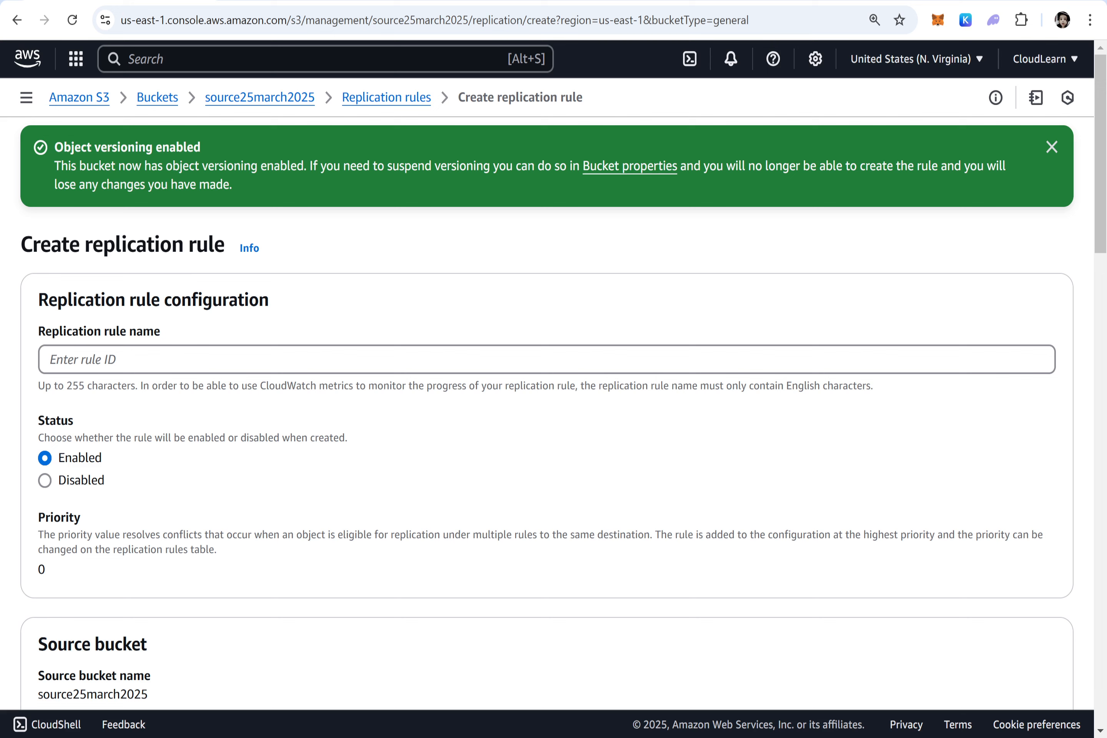
# - Name the replication rule MyReplicationRule and apply it to all objects in the bucket
pyautogui.click(200, 359)
pyautogui.write('MyRe')
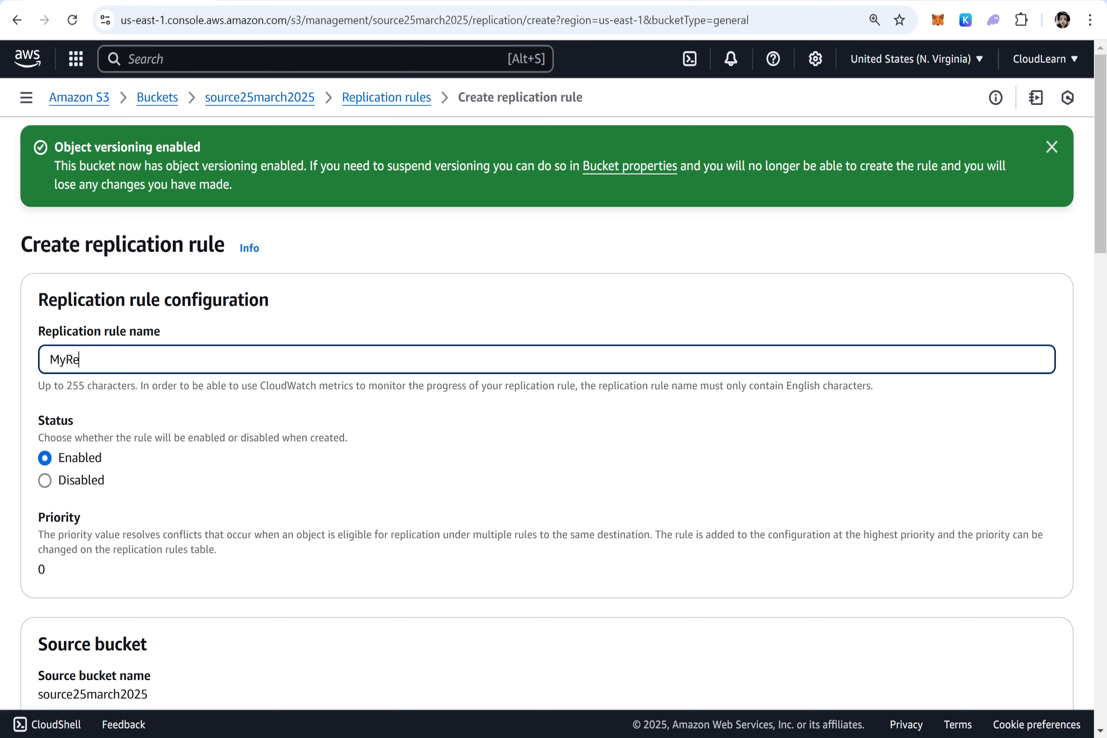
pyautogui.write('plicationRule')
pyautogui.scroll(-3, 138, 452)
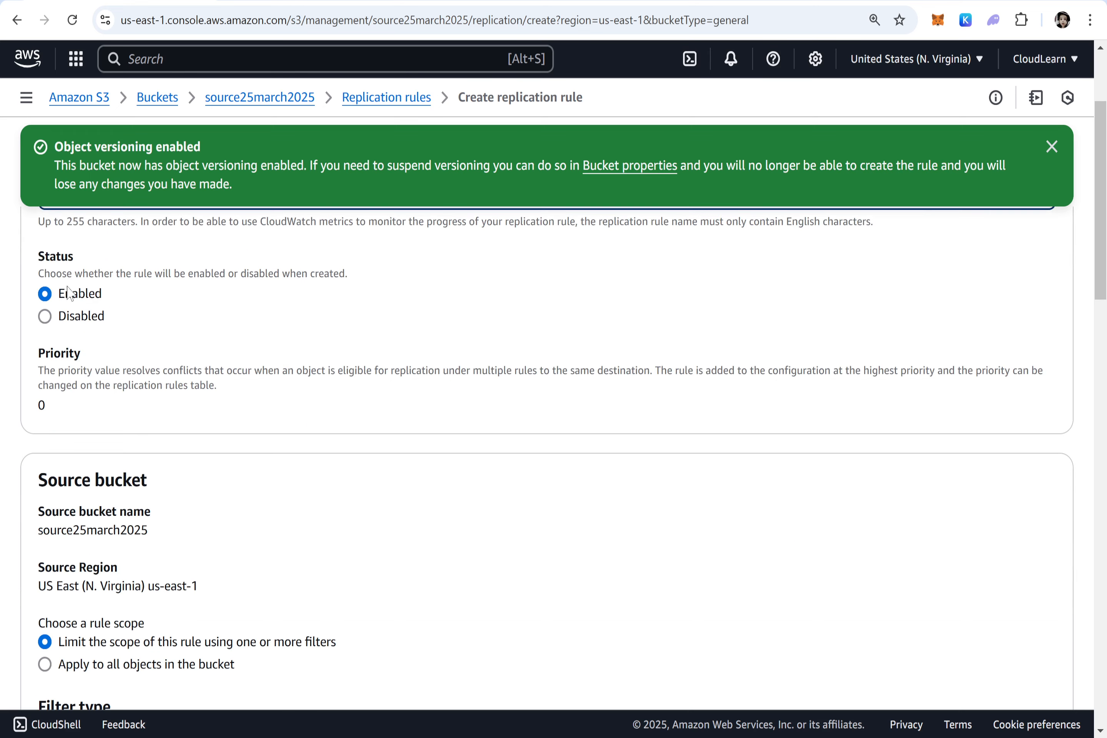
pyautogui.scroll(-4, 138, 452)
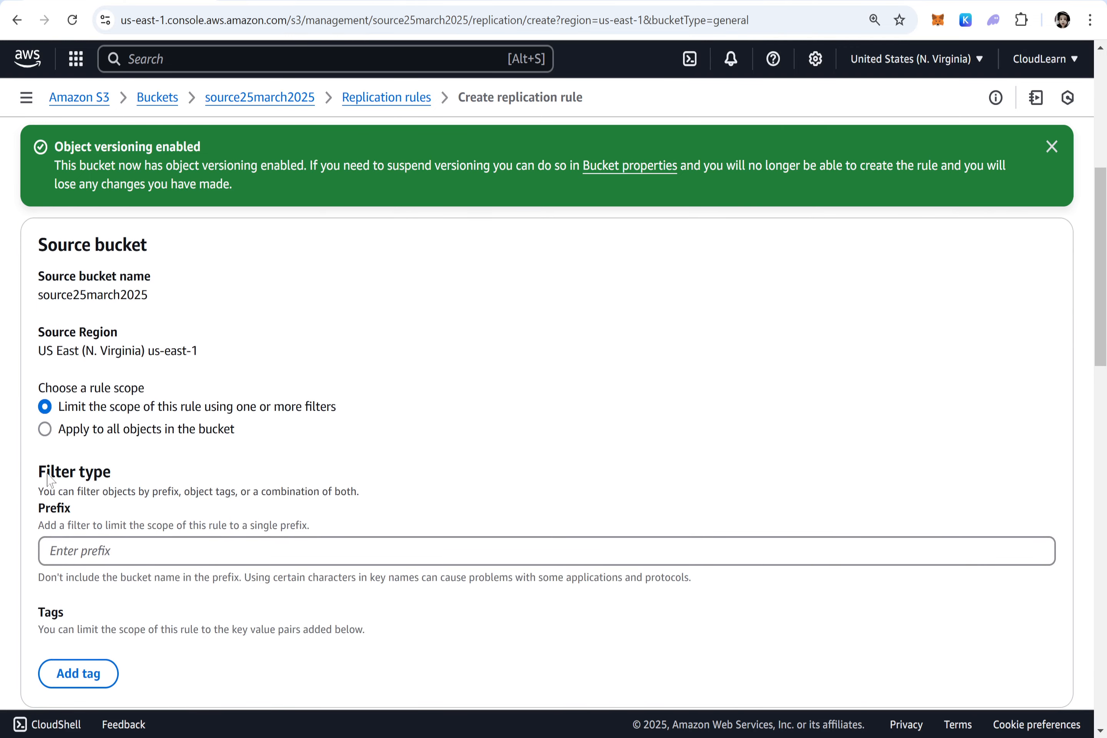
pyautogui.click(110, 431)
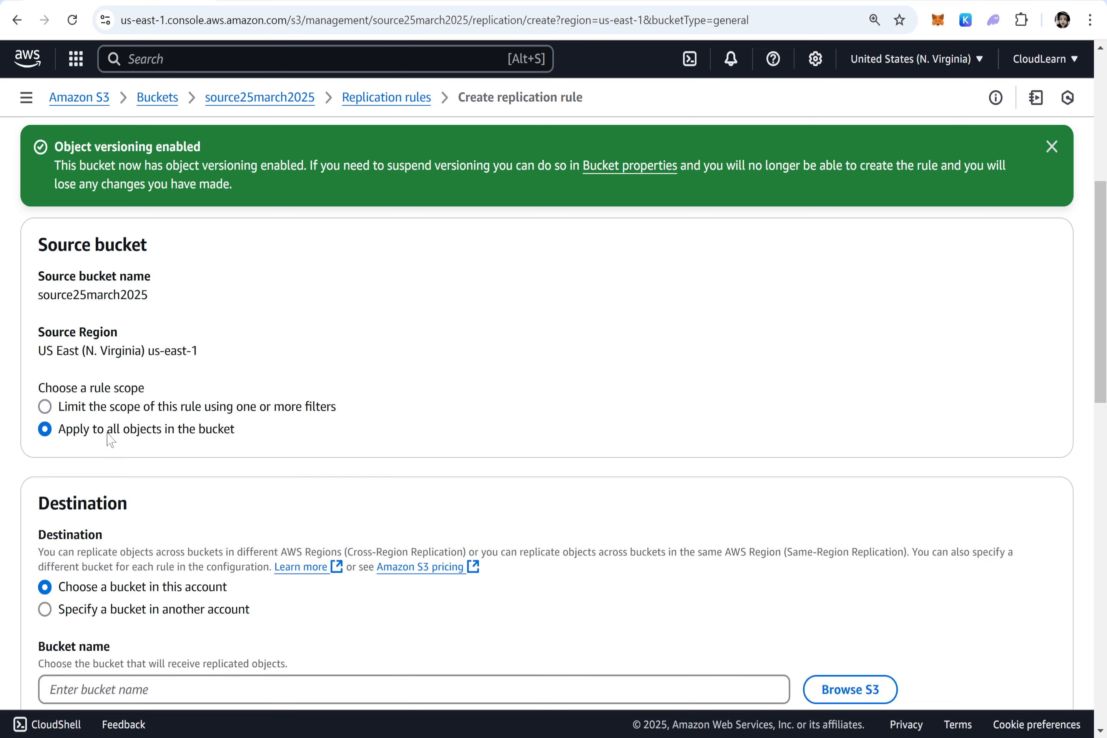
# - Choose destination25march2025 in this account as the rule's destination bucket and enable versioning on it
pyautogui.scroll(-4, 109, 434)
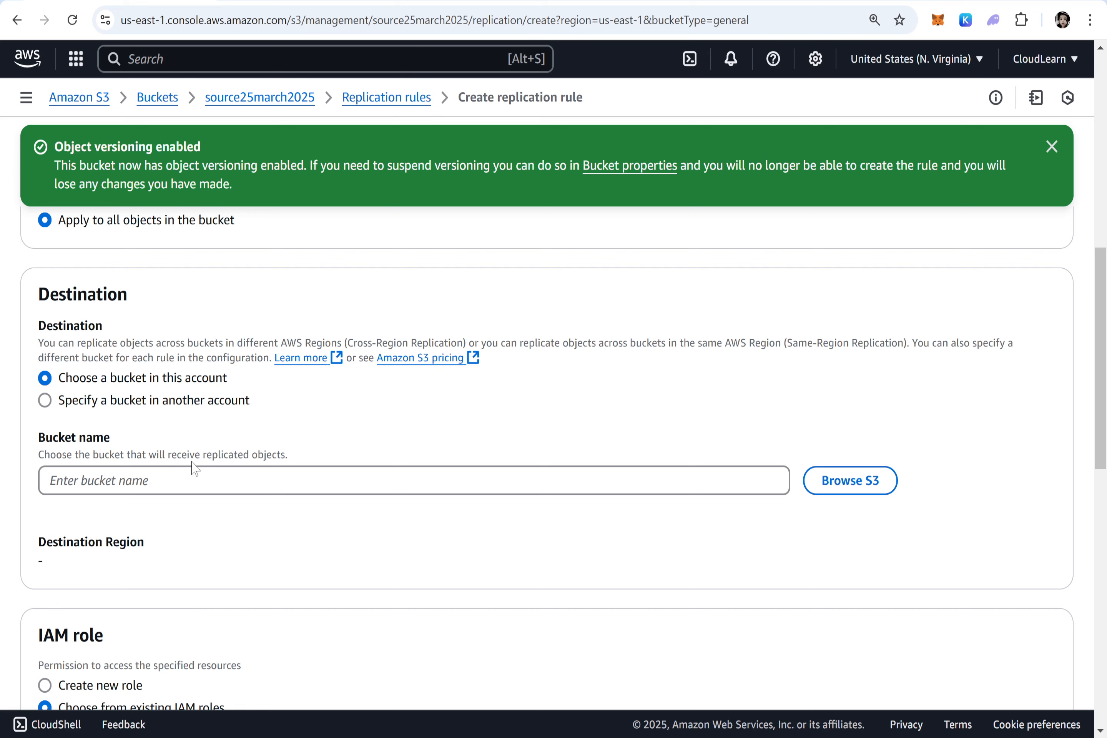
pyautogui.click(333, 481)
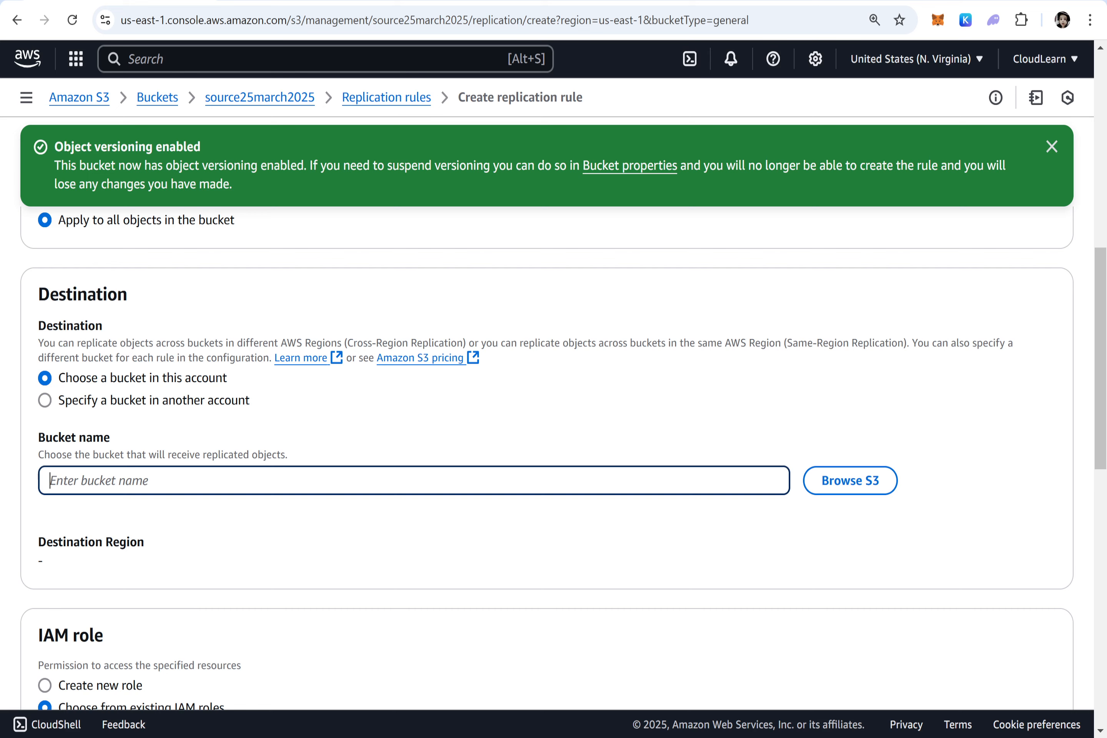
pyautogui.click(860, 482)
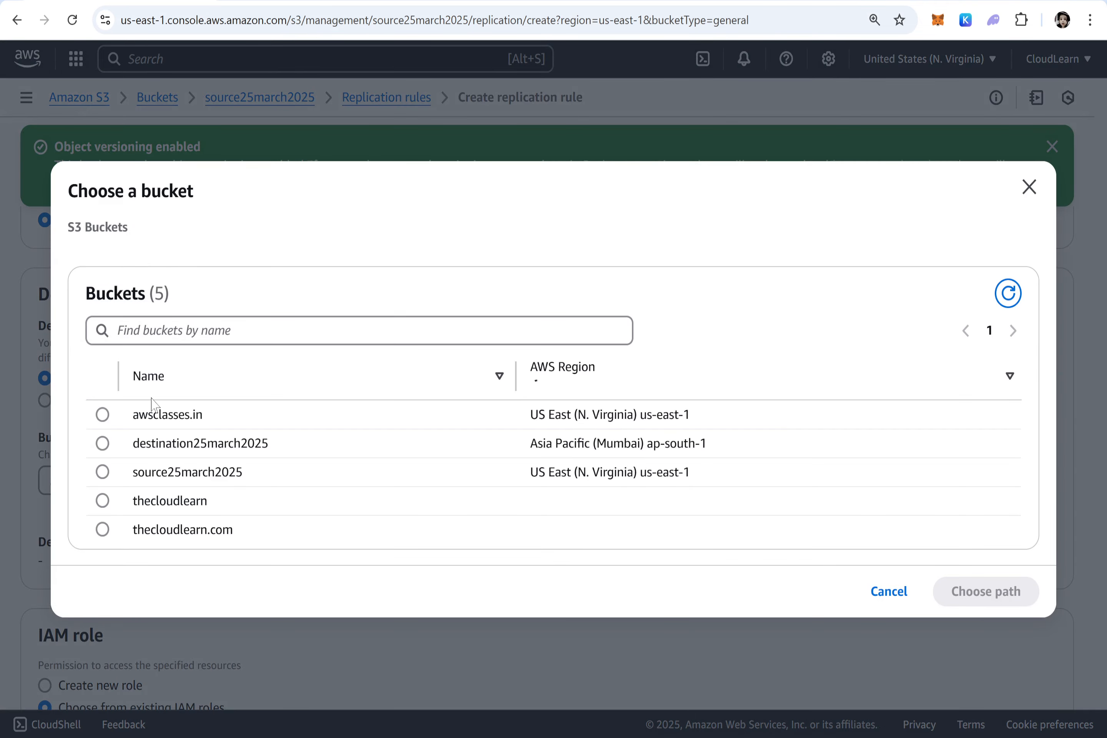
pyautogui.click(106, 444)
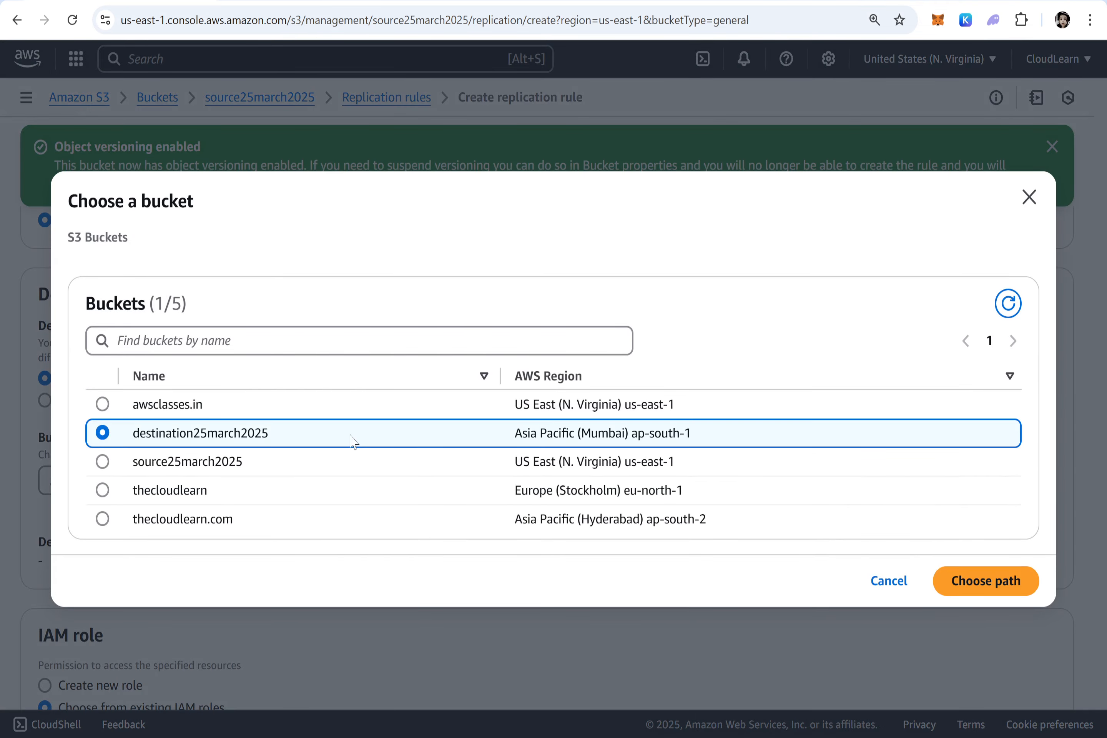
pyautogui.click(1000, 581)
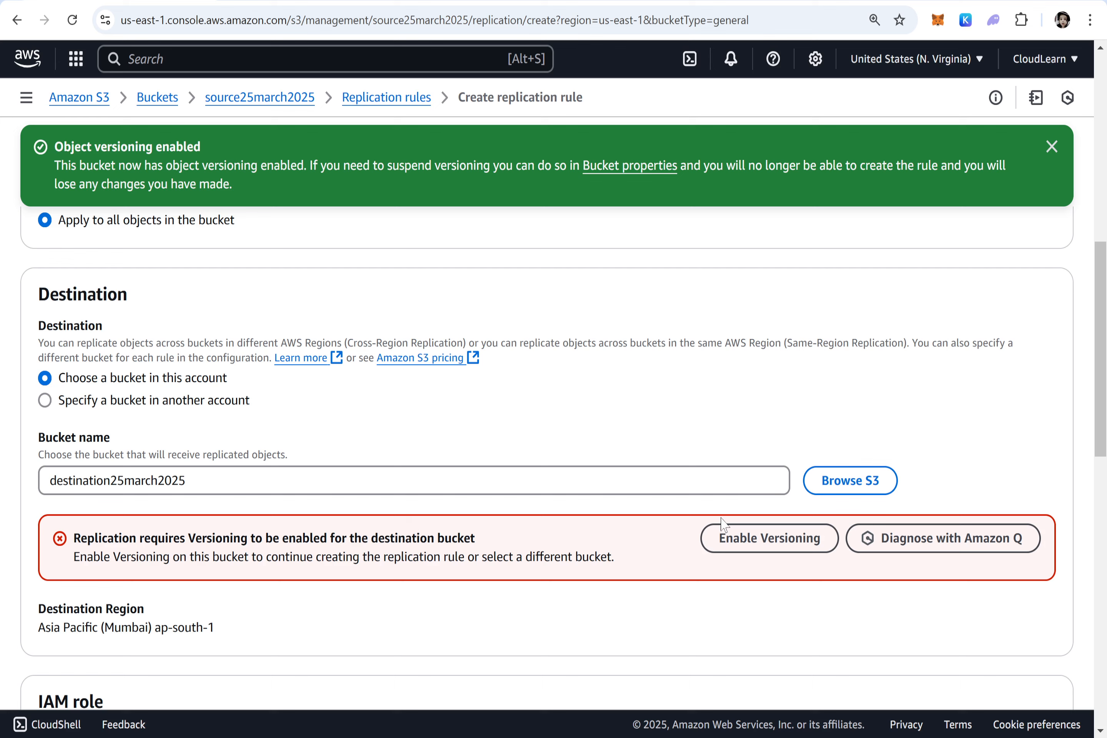
pyautogui.click(758, 542)
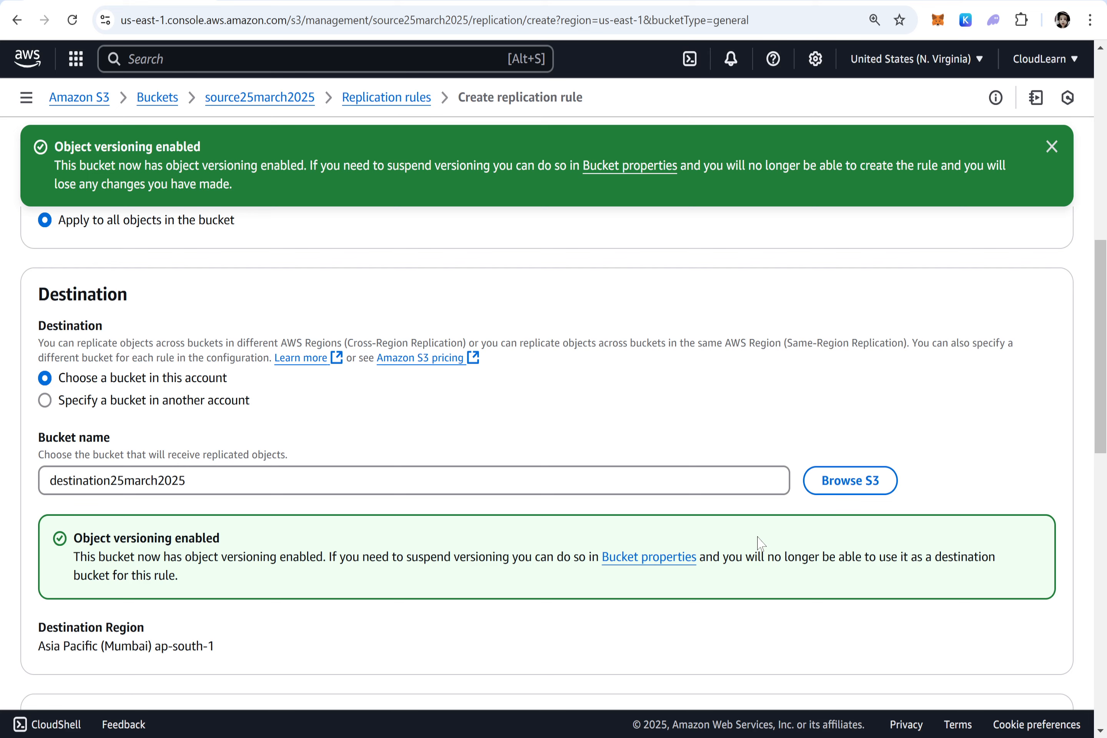
# - Review the existing IAM roles offered for the replication rule, then select the option to create a new role
pyautogui.scroll(-5, 758, 542)
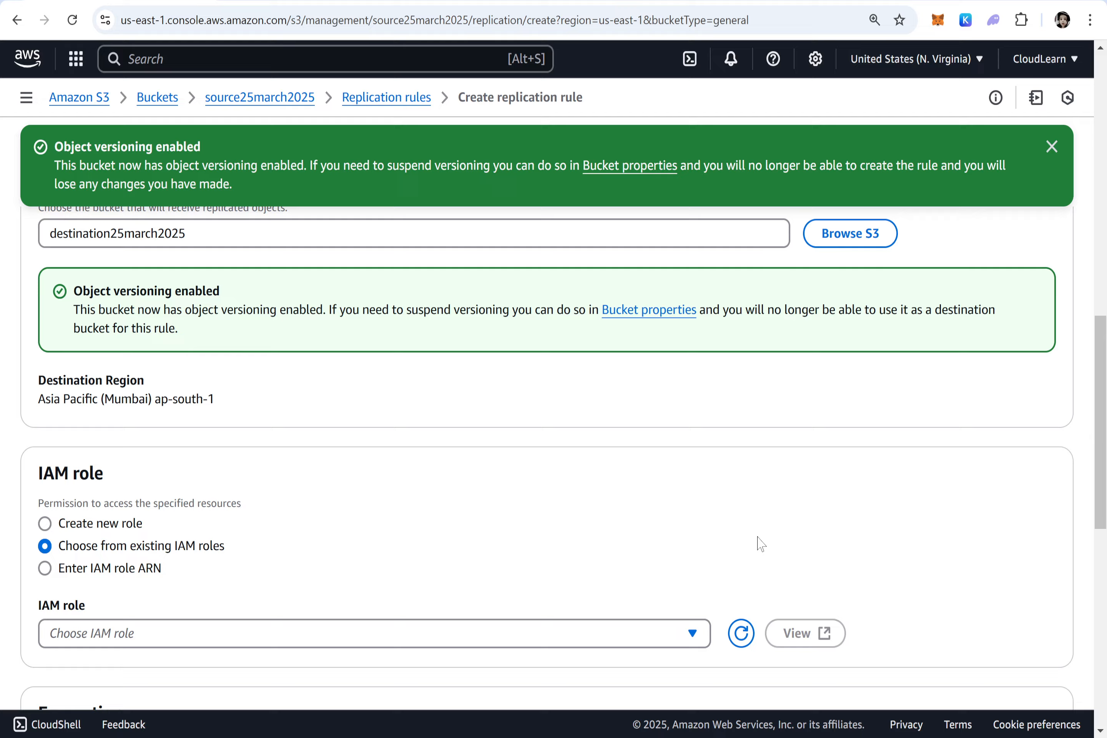
pyautogui.scroll(2, 758, 542)
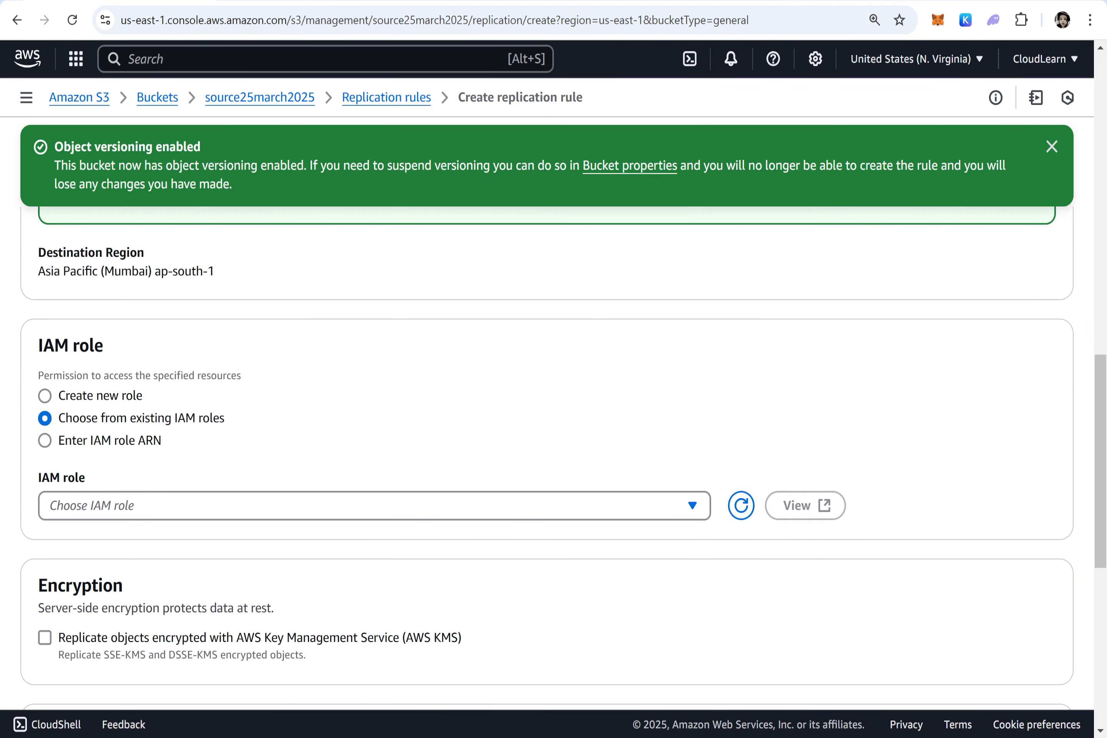
pyautogui.moveTo(106, 345); pyautogui.dragTo(38, 345)
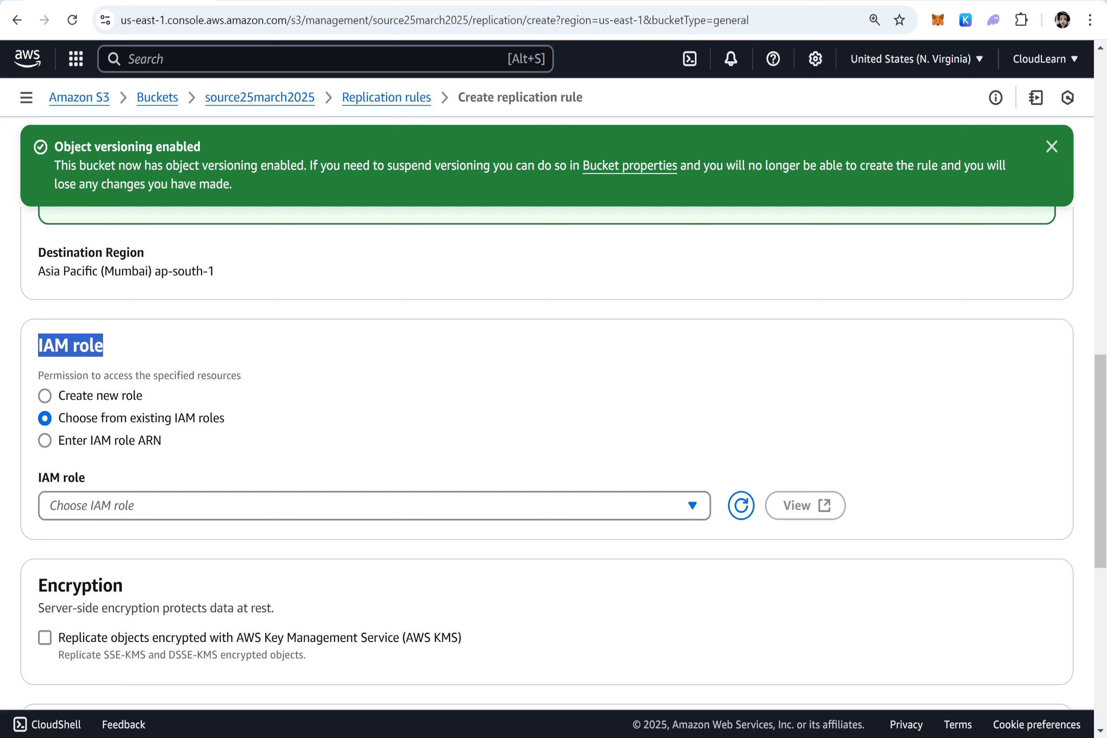
pyautogui.click(199, 495)
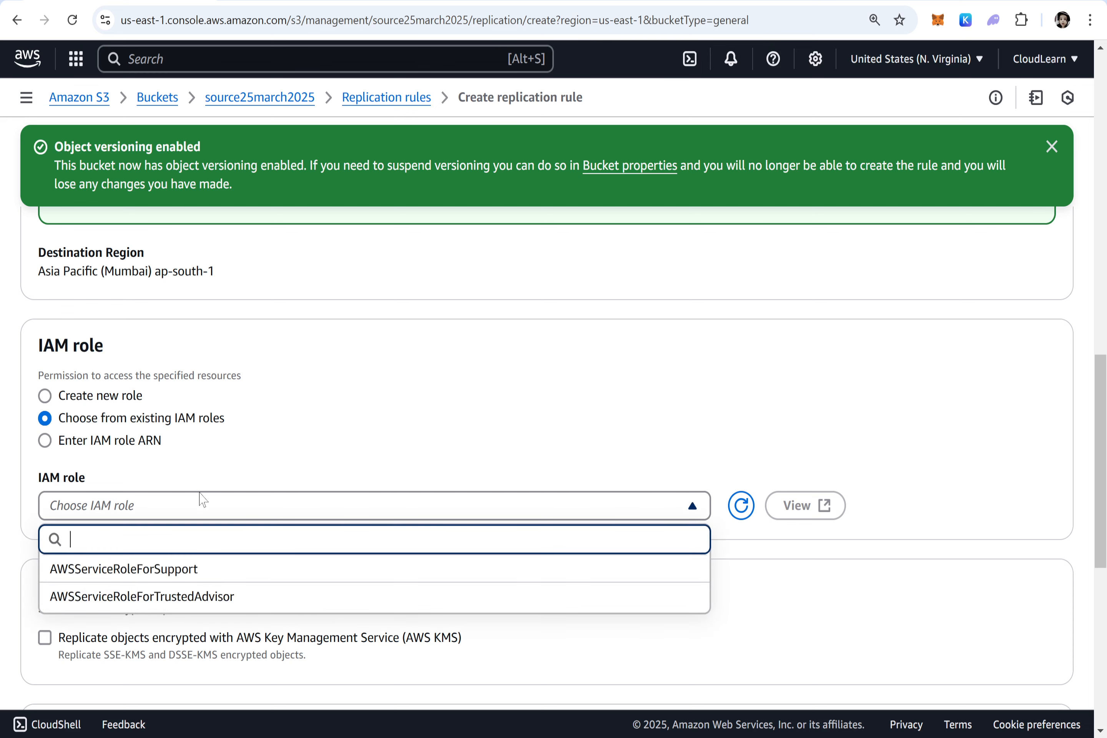
pyautogui.click(305, 381)
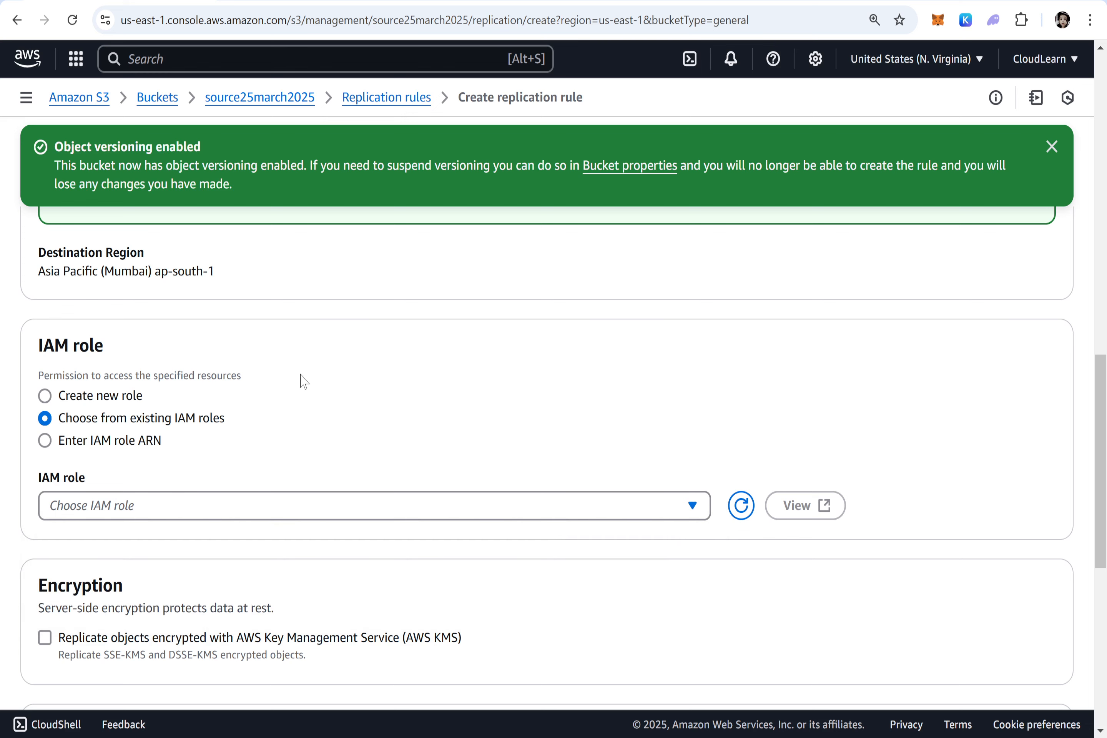
pyautogui.click(106, 400)
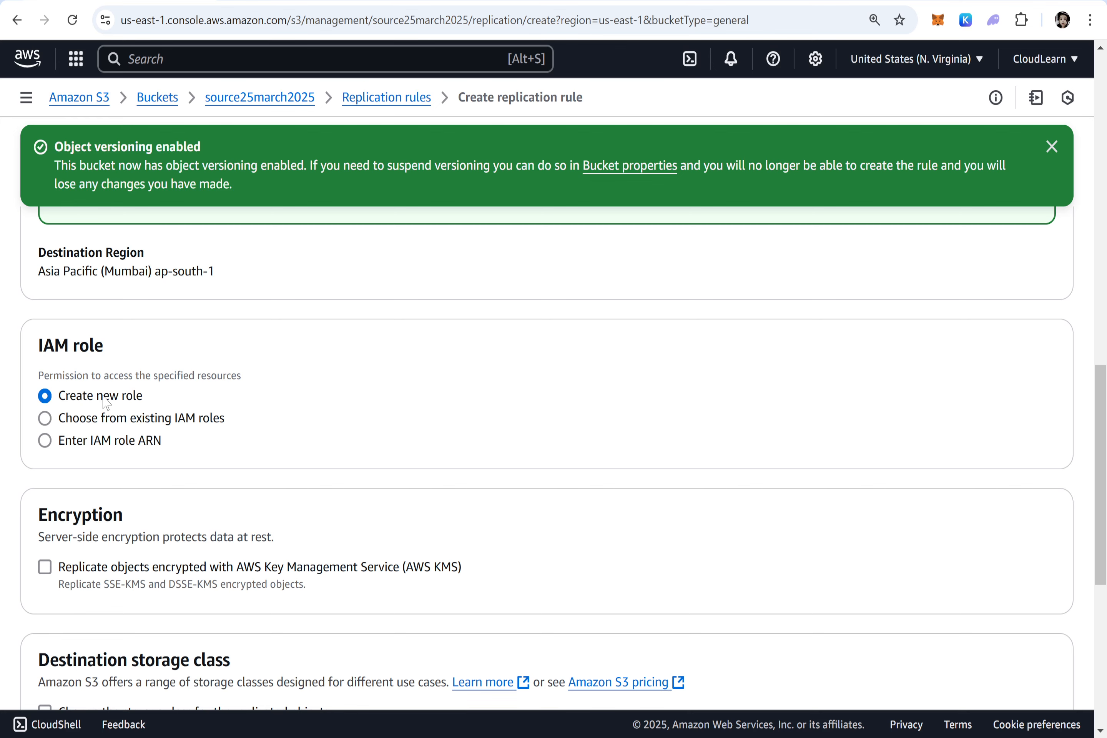
# - Change the storage class for the replicated objects to Standard-IA in the replication rule
pyautogui.scroll(-3, 106, 402)
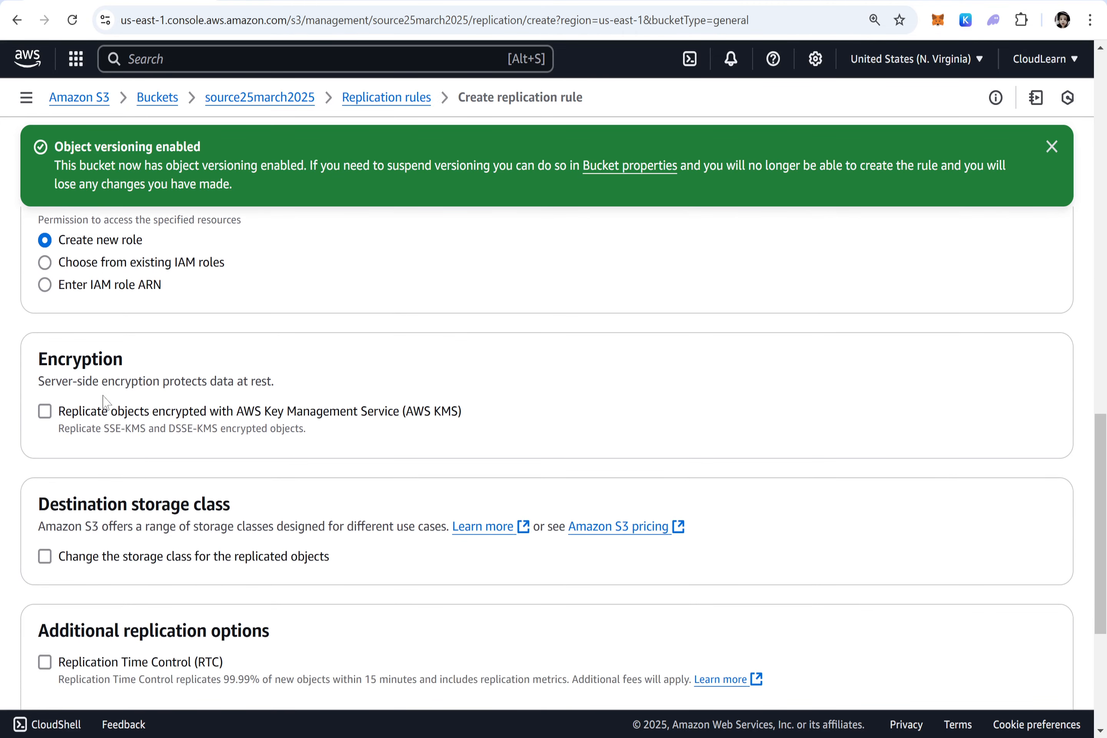
pyautogui.scroll(-3, 105, 402)
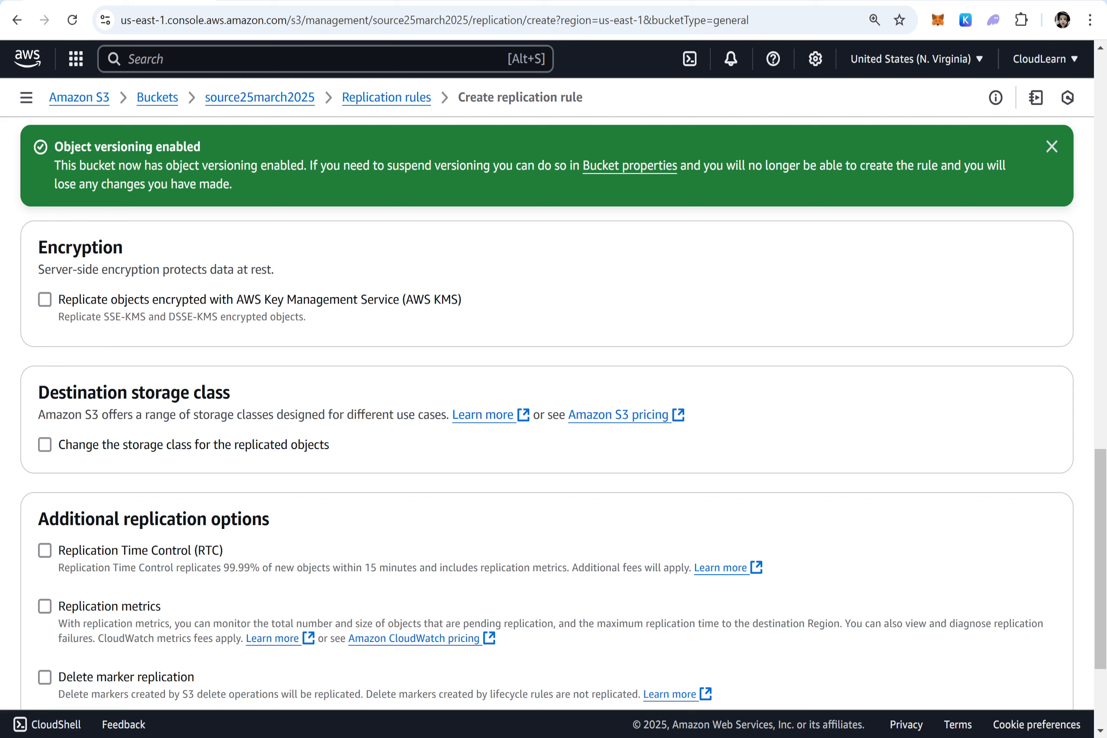
pyautogui.moveTo(236, 403); pyautogui.dragTo(37, 397)
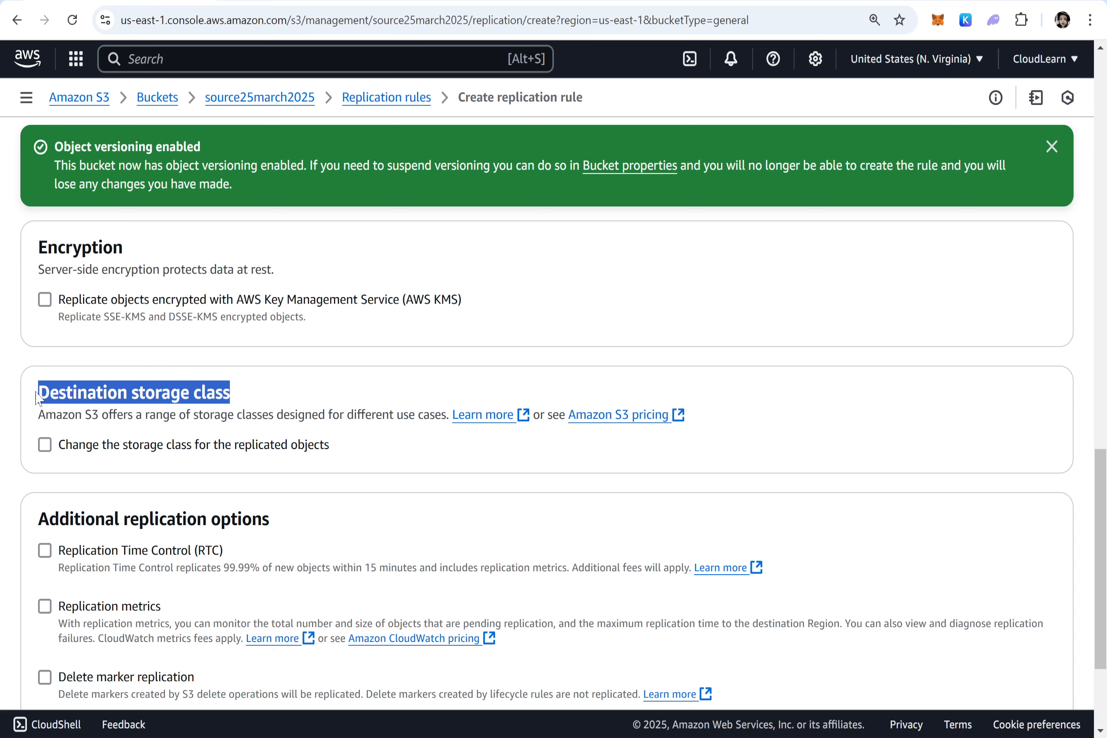
pyautogui.click(45, 444)
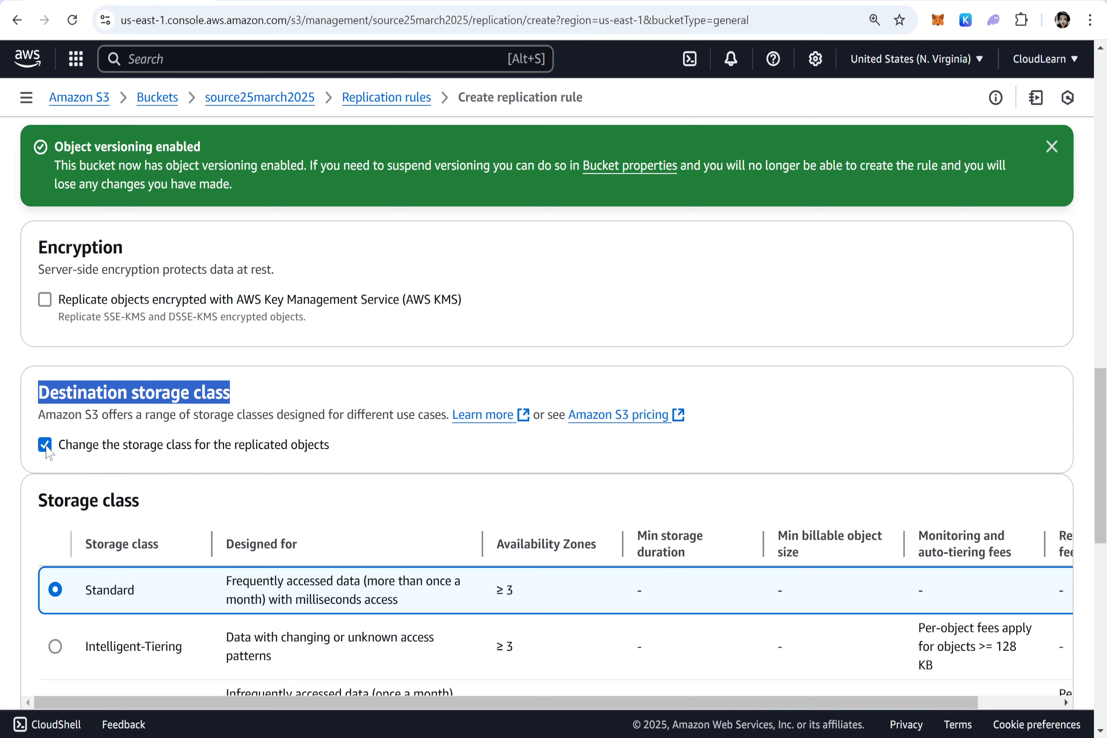
pyautogui.scroll(-5, 174, 543)
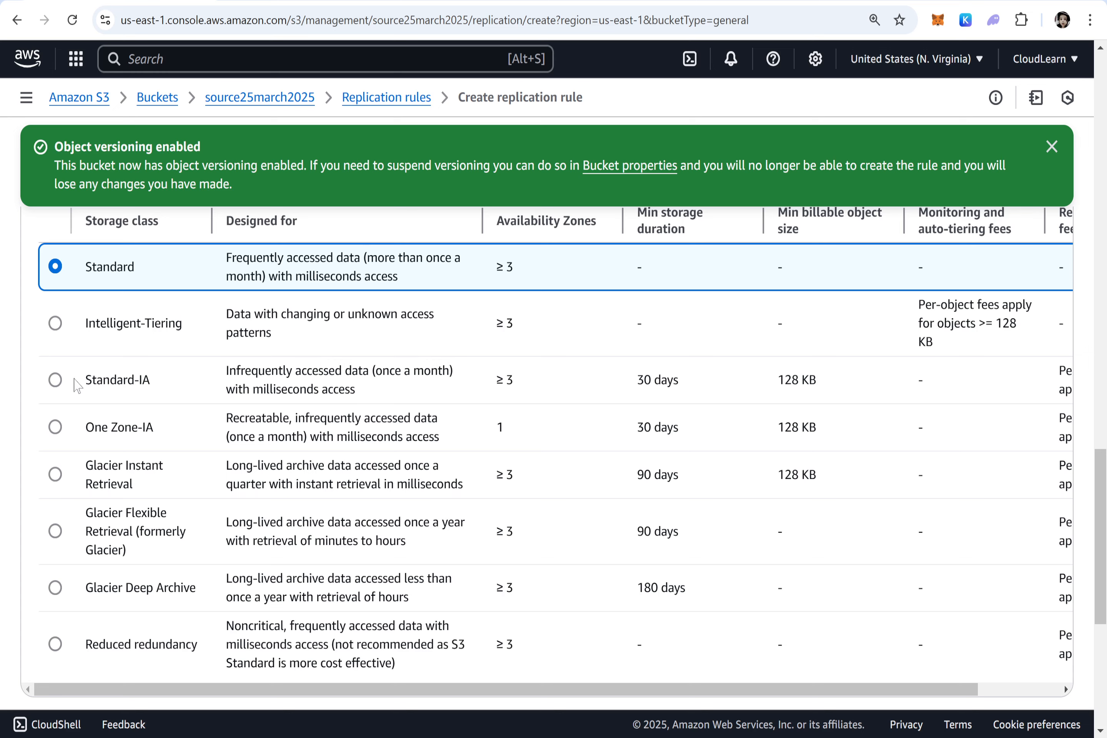
pyautogui.click(56, 380)
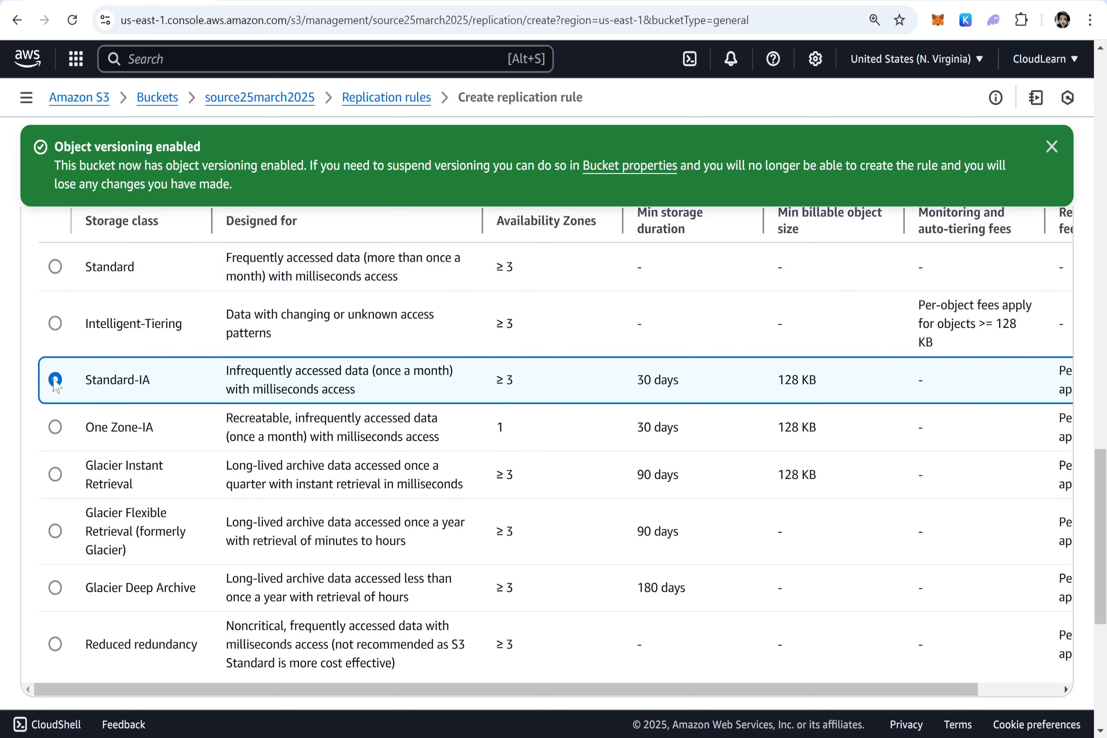
# - Enable Replication Time Control (RTC) and delete marker replication, and save the replication rule
pyautogui.scroll(-8, 55, 383)
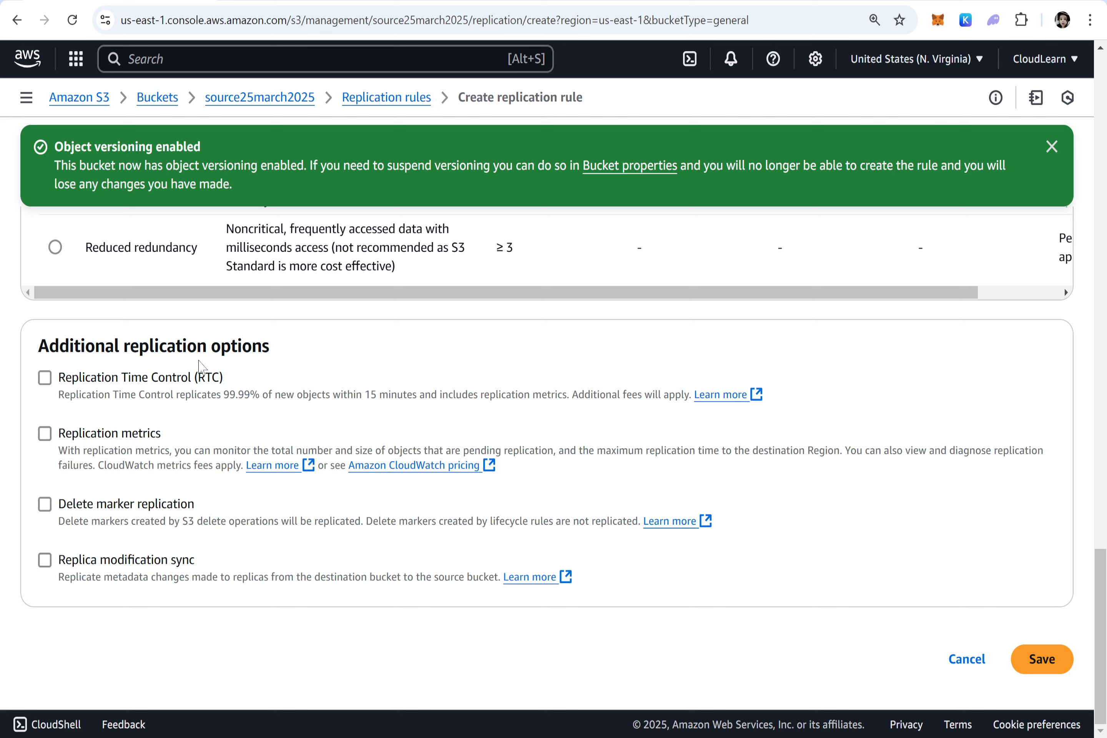
pyautogui.click(45, 379)
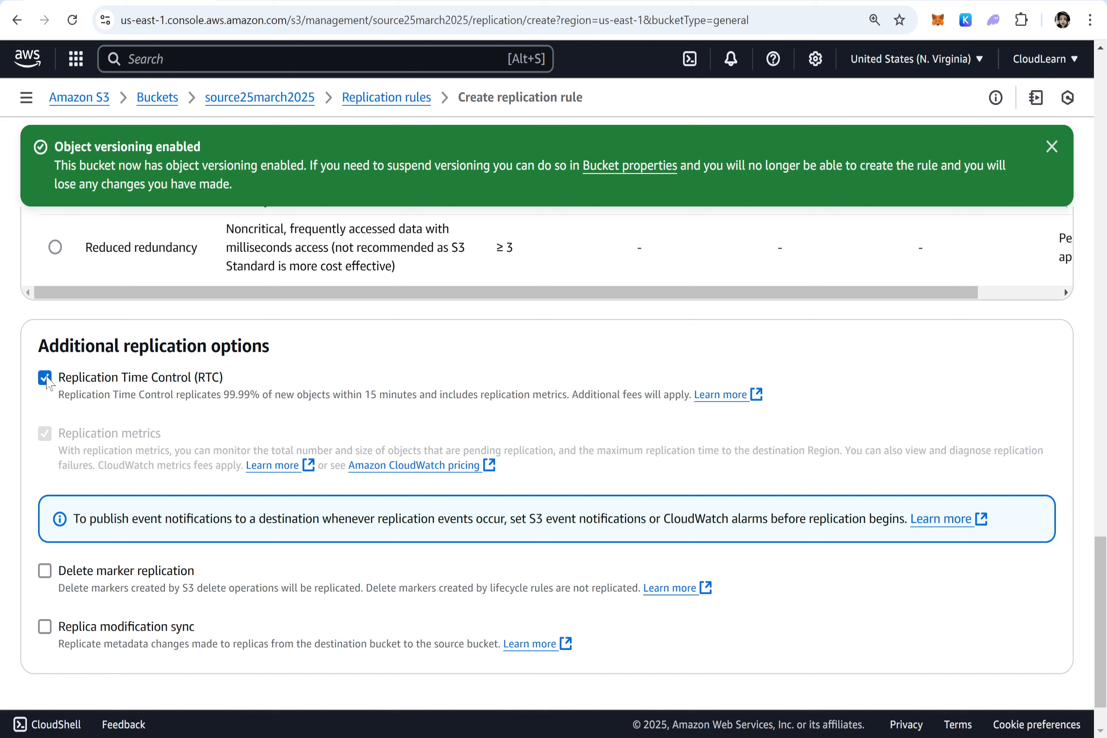
pyautogui.click(45, 378)
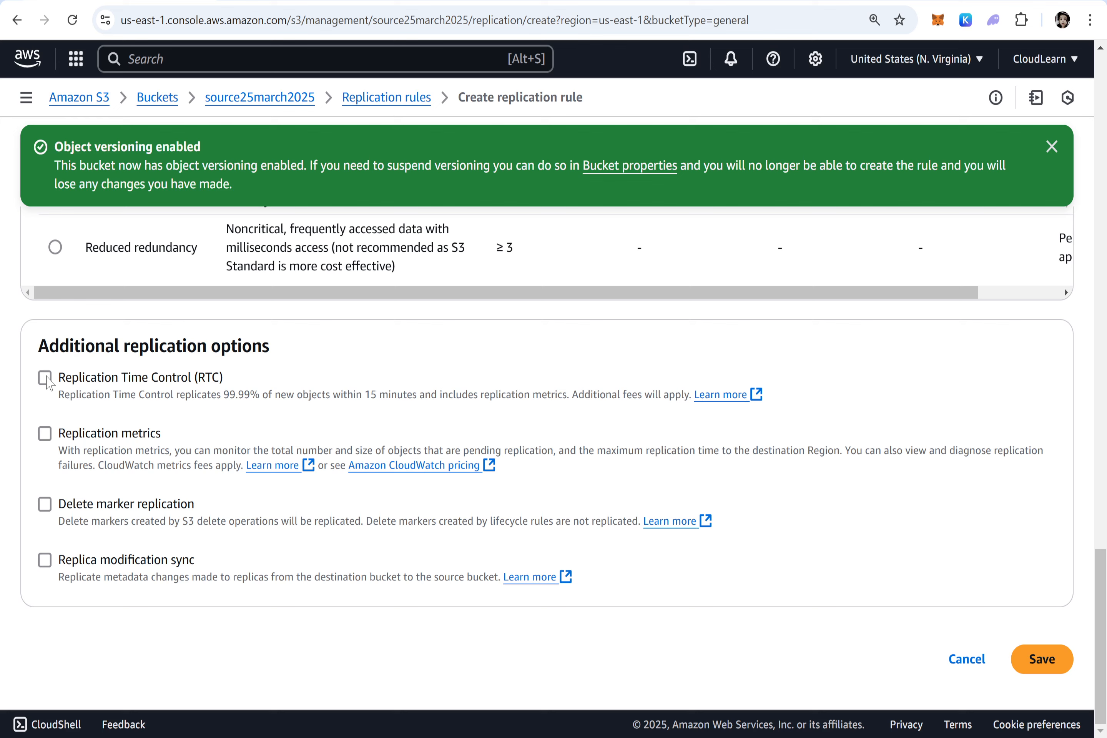
pyautogui.click(46, 379)
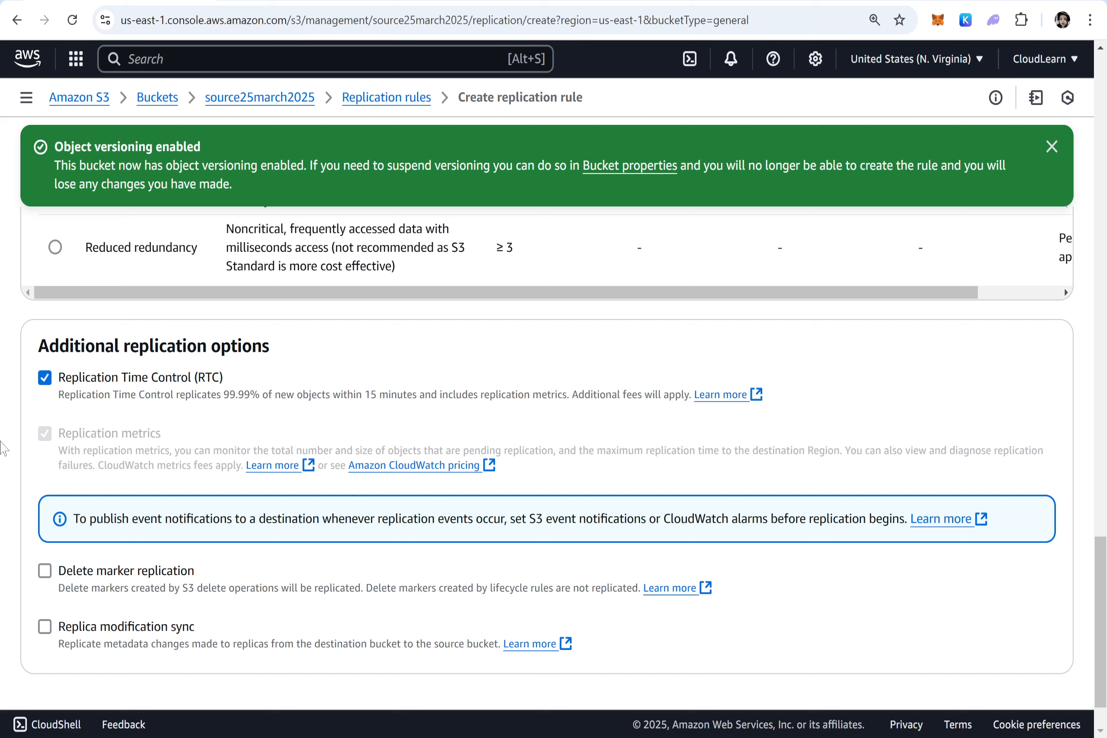
pyautogui.click(45, 571)
pyautogui.scroll(-2, 403, 548)
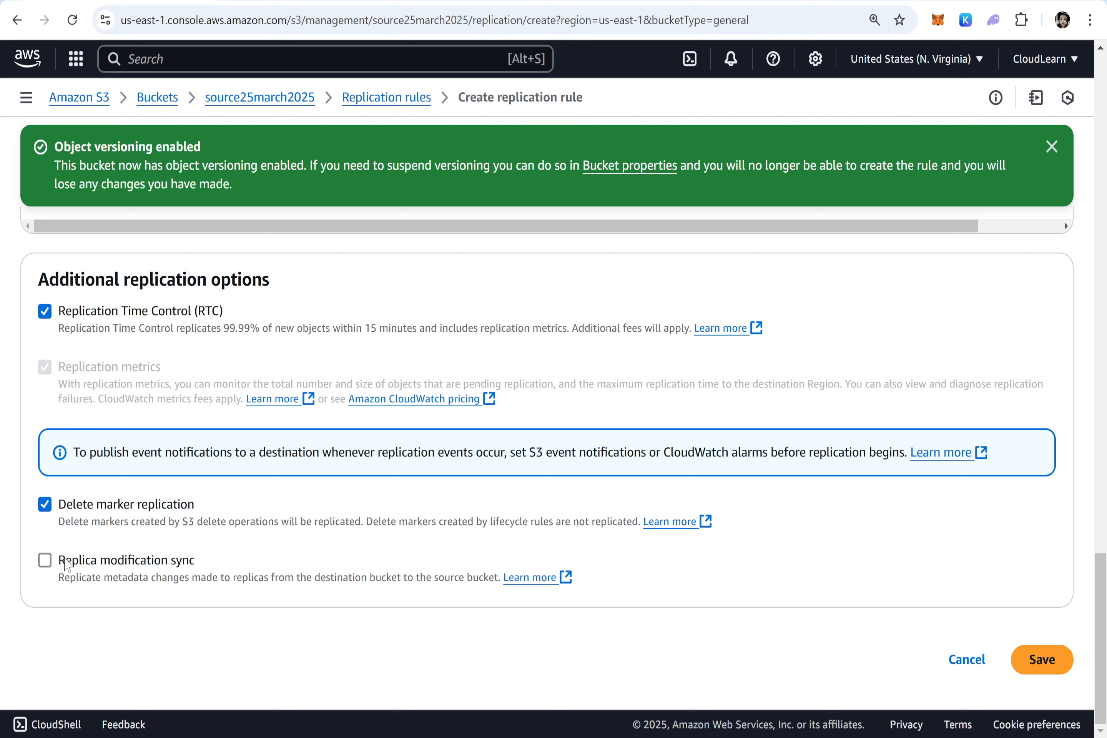
pyautogui.click(1043, 664)
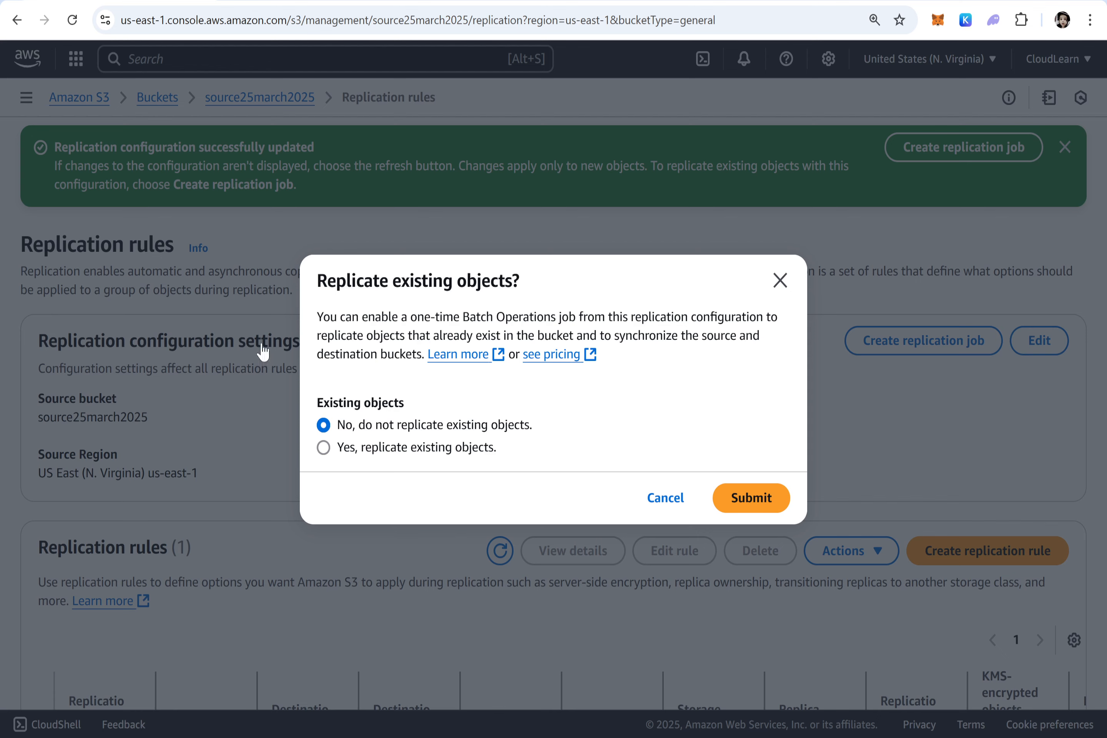
# - Choose to replicate existing objects and set the Batch Operations job's completion report destination to s3://thecloudlearn
pyautogui.click(327, 449)
pyautogui.click(755, 500)
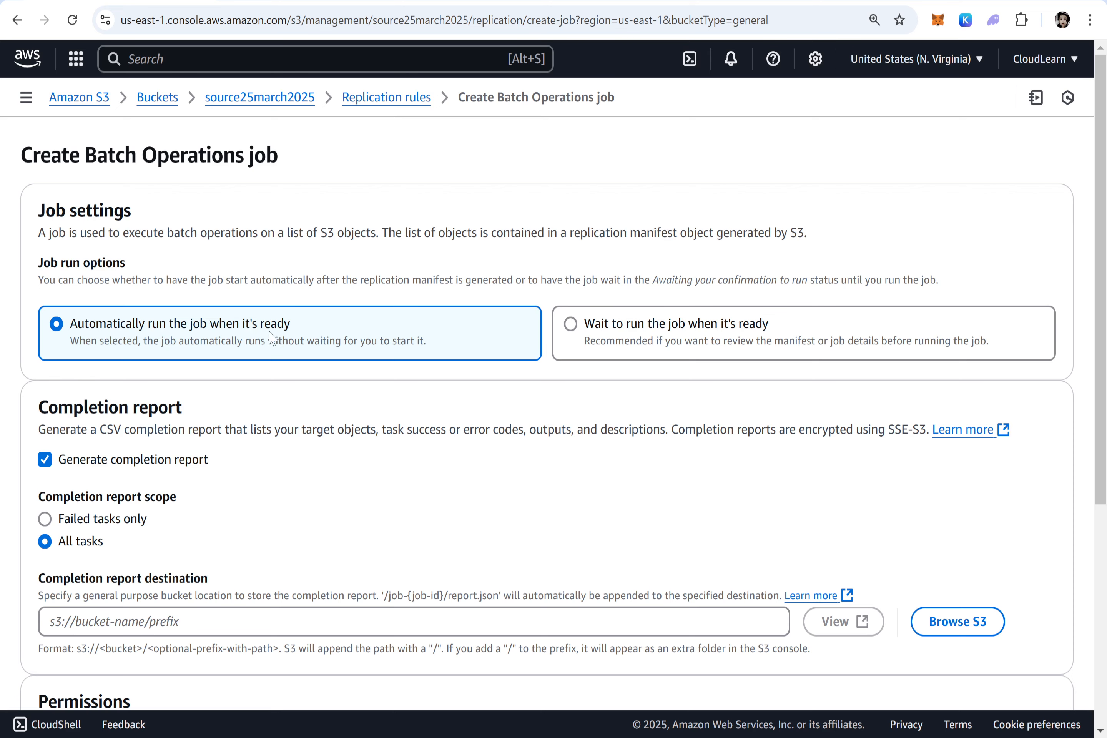
pyautogui.scroll(-3, 271, 339)
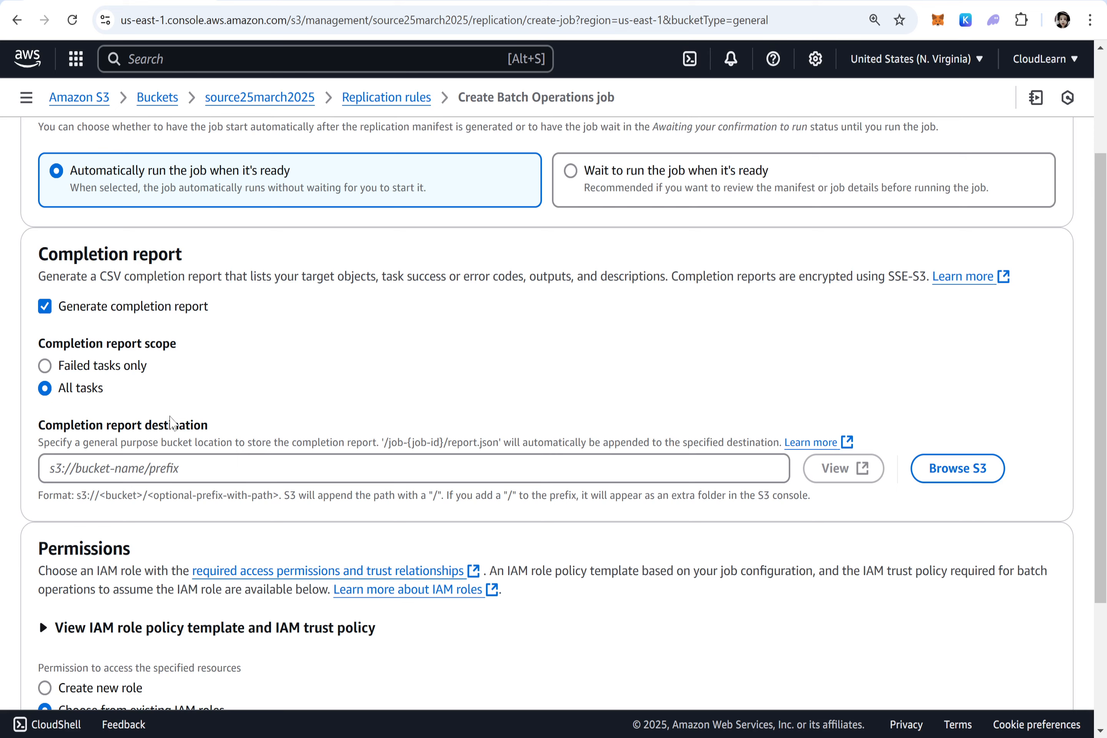
pyautogui.moveTo(217, 430); pyautogui.dragTo(31, 435)
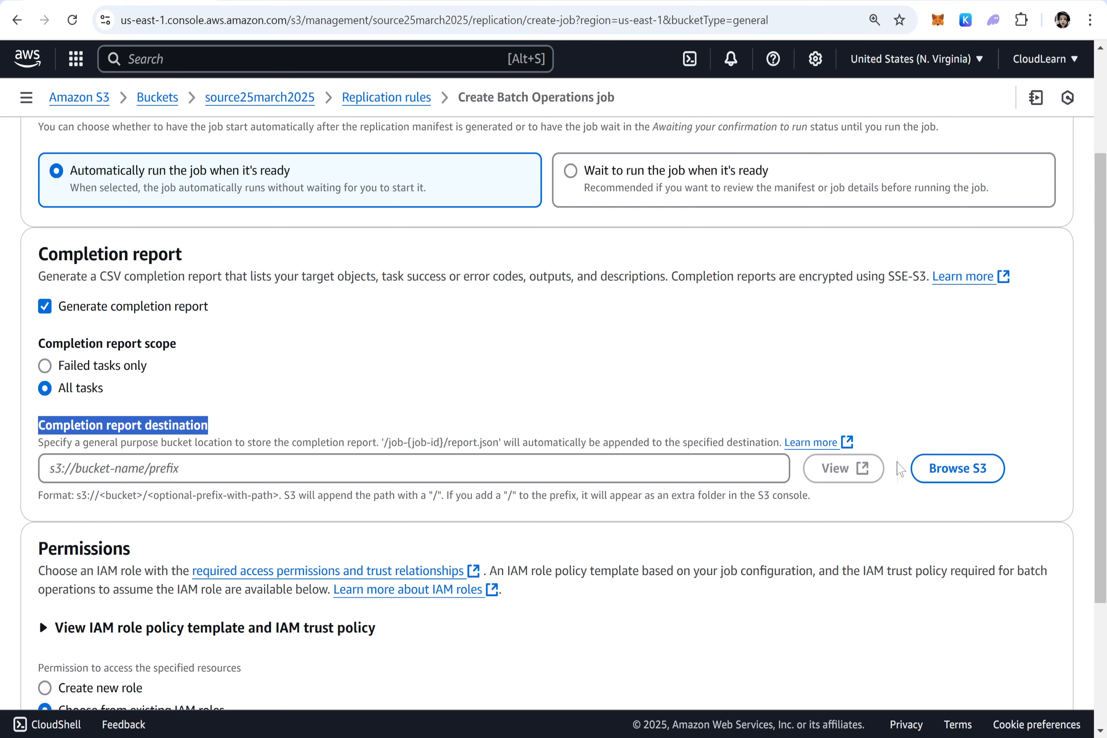
pyautogui.click(957, 469)
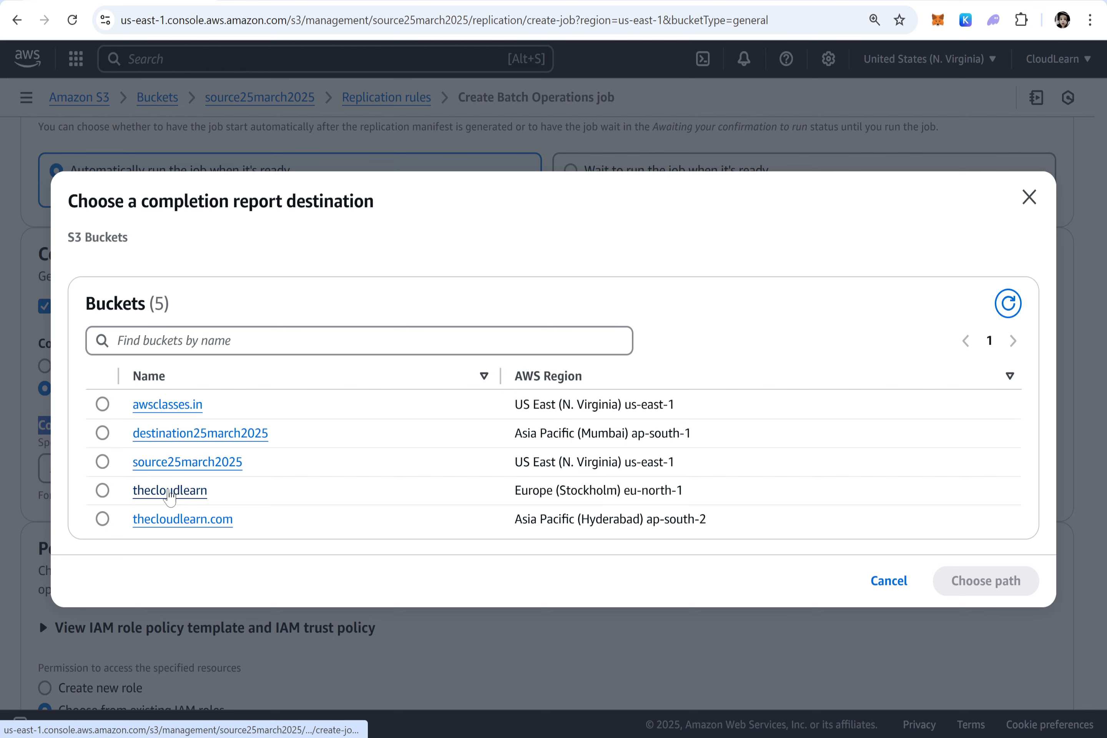
pyautogui.click(169, 491)
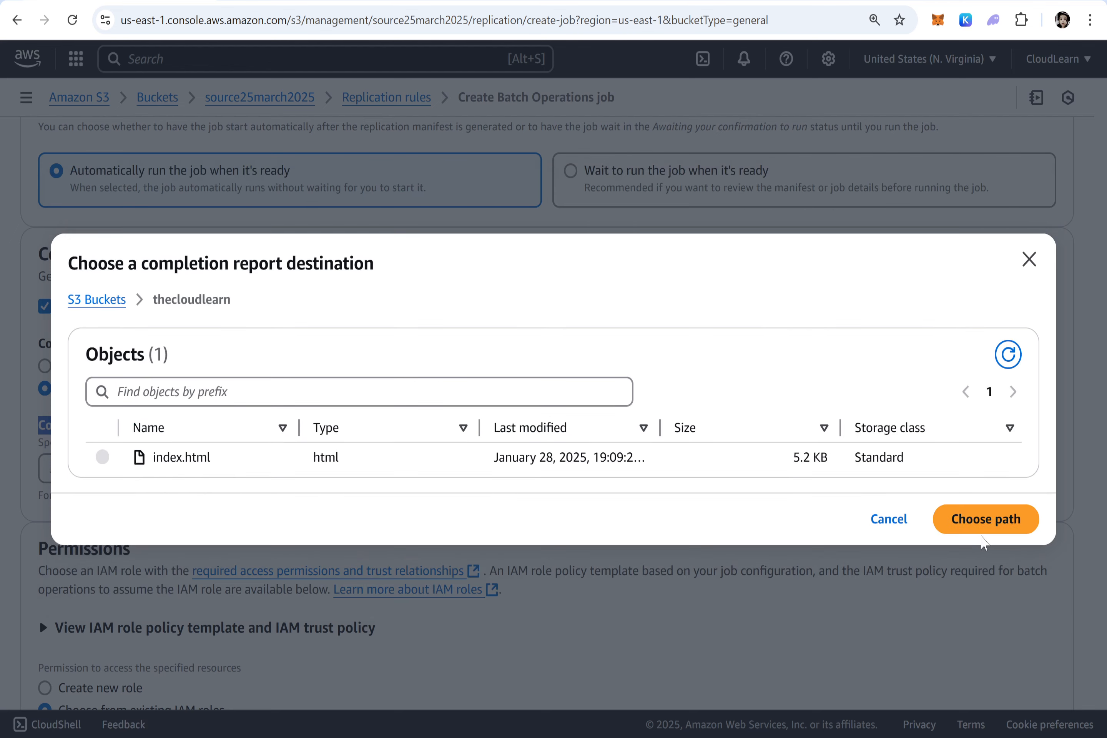
pyautogui.click(987, 520)
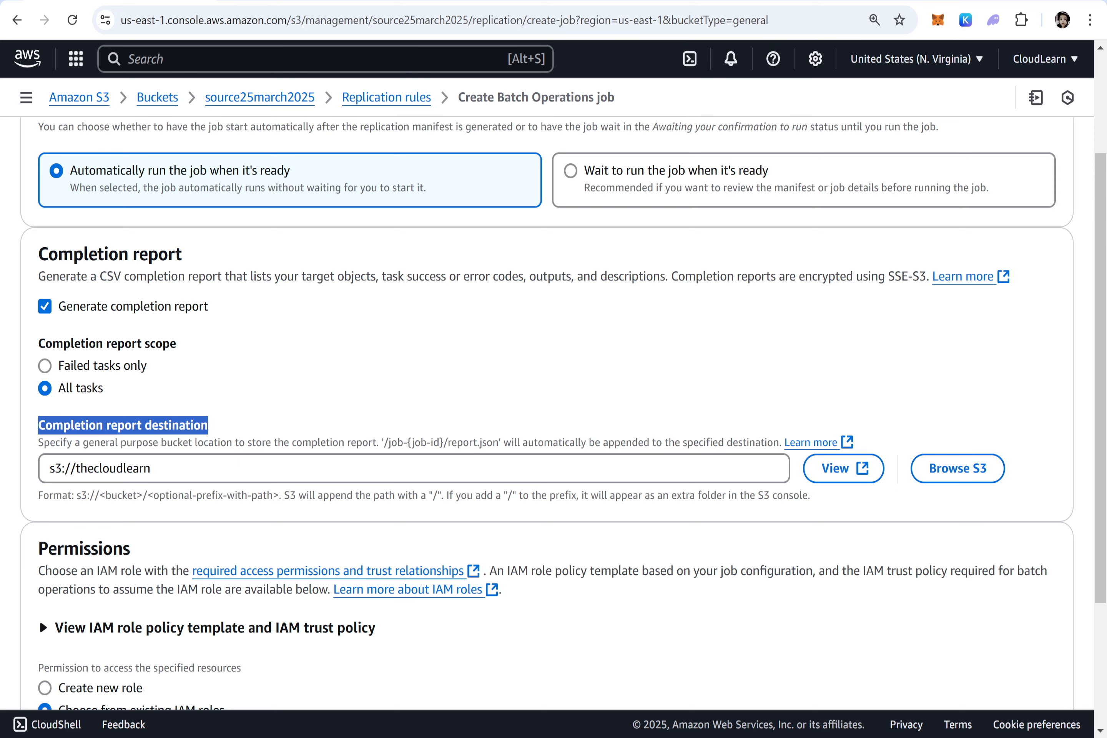
# - Examine the IAM role policy template for the batch job, including the allowed S3 actions and bucket resources
pyautogui.scroll(-4, 251, 485)
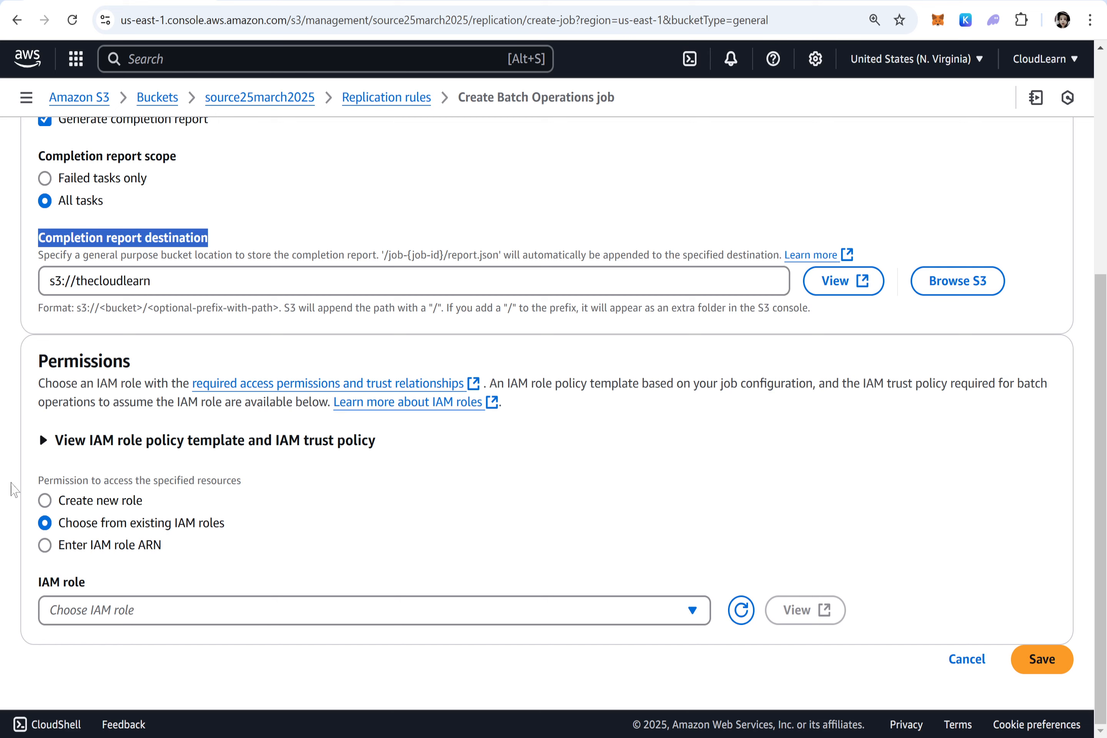
pyautogui.click(102, 441)
pyautogui.scroll(-10, 318, 516)
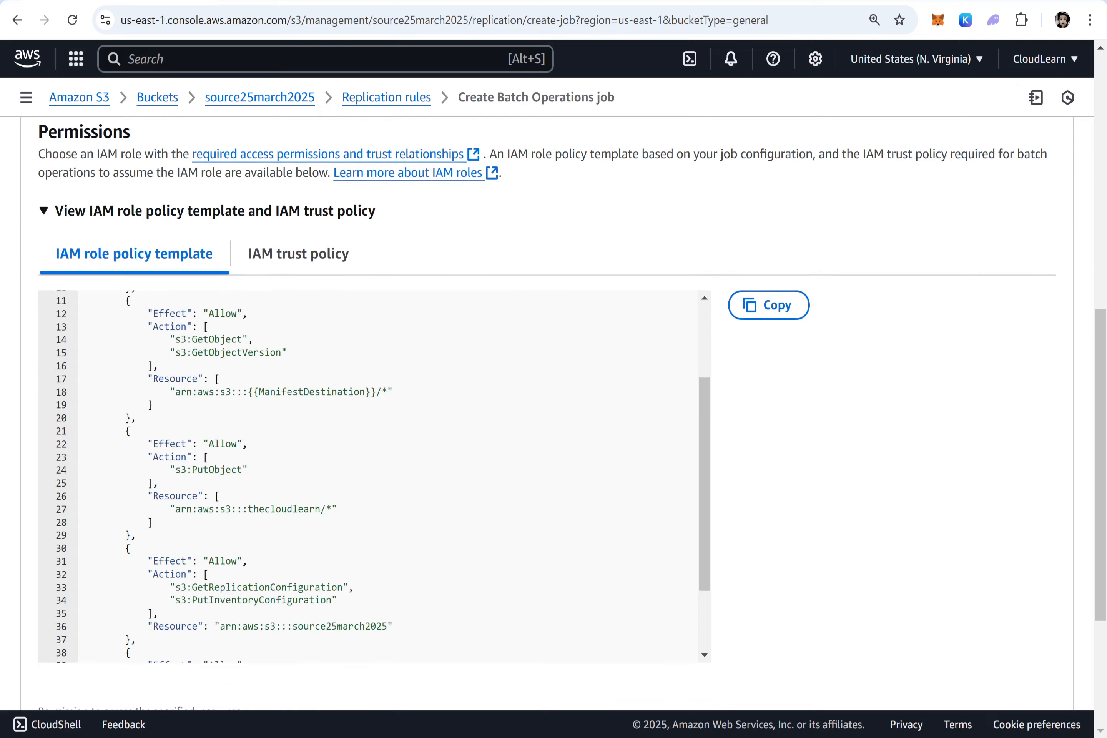
pyautogui.scroll(4, 318, 517)
pyautogui.scroll(6, 374, 350)
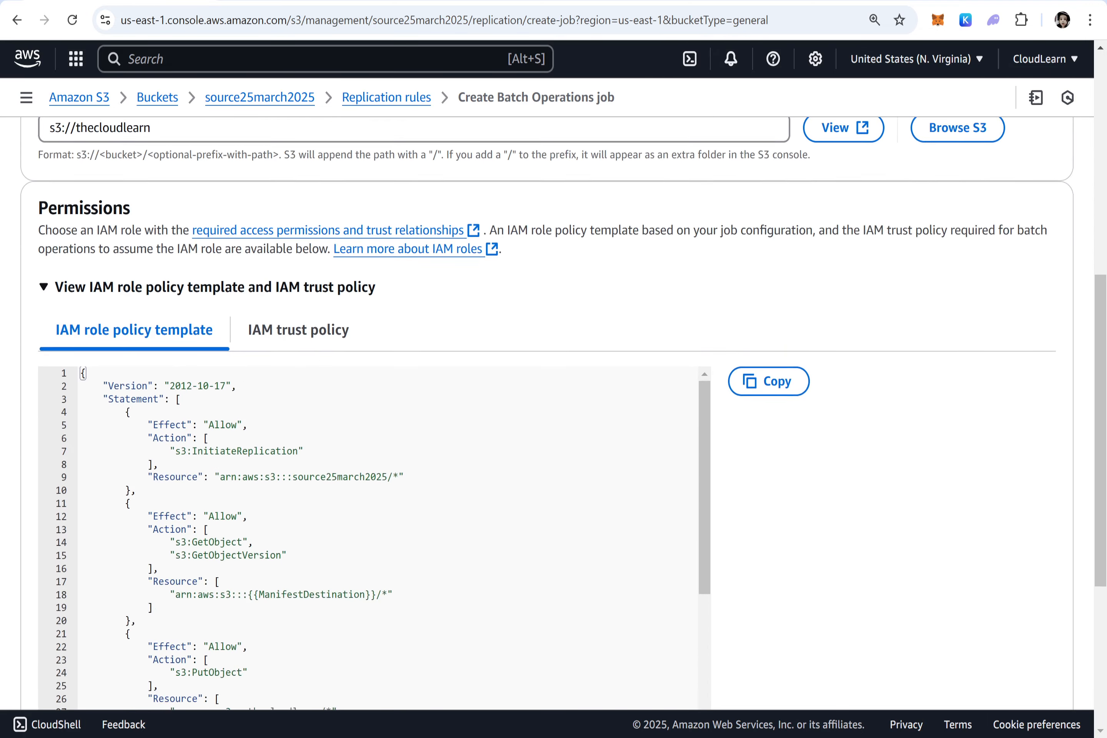
pyautogui.scroll(-6, 374, 350)
pyautogui.scroll(1, 374, 350)
pyautogui.scroll(2, 375, 451)
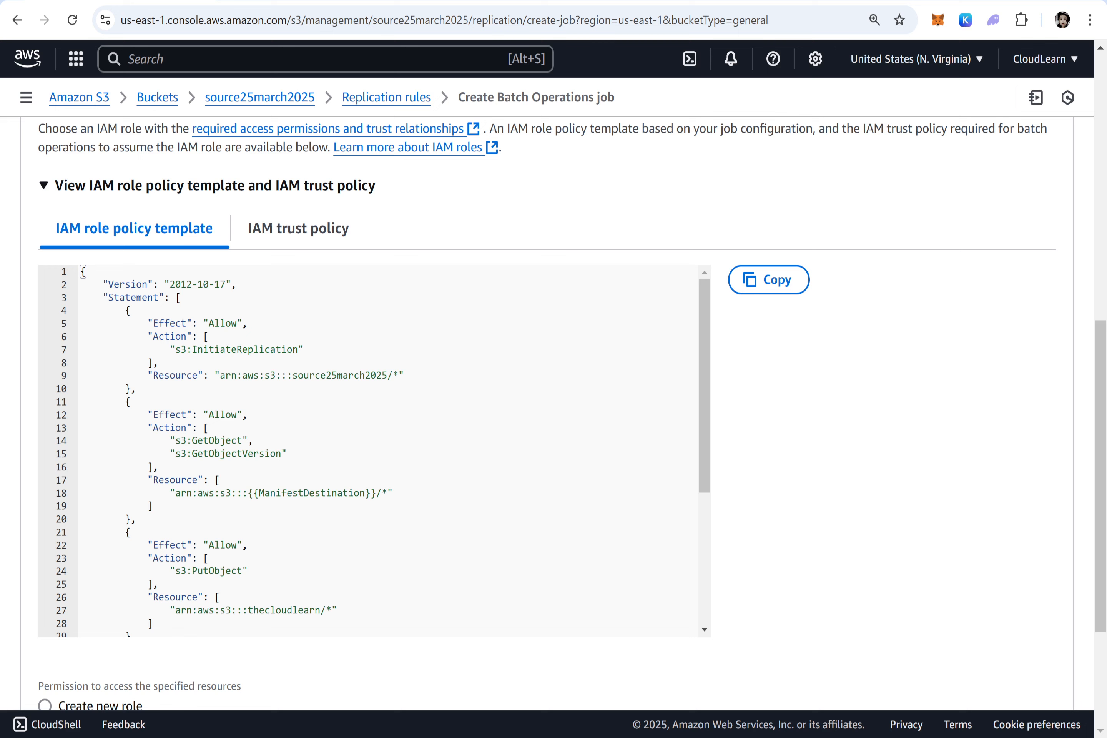
pyautogui.doubleClick(209, 323)
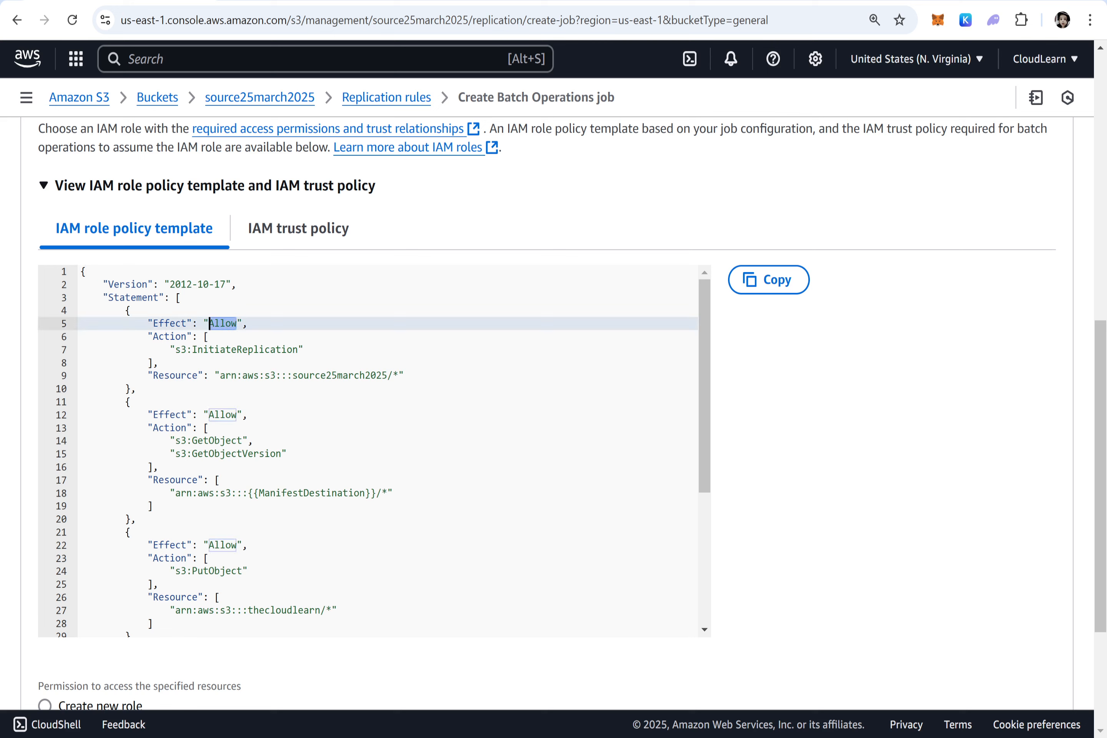
pyautogui.doubleClick(239, 349)
pyautogui.doubleClick(223, 414)
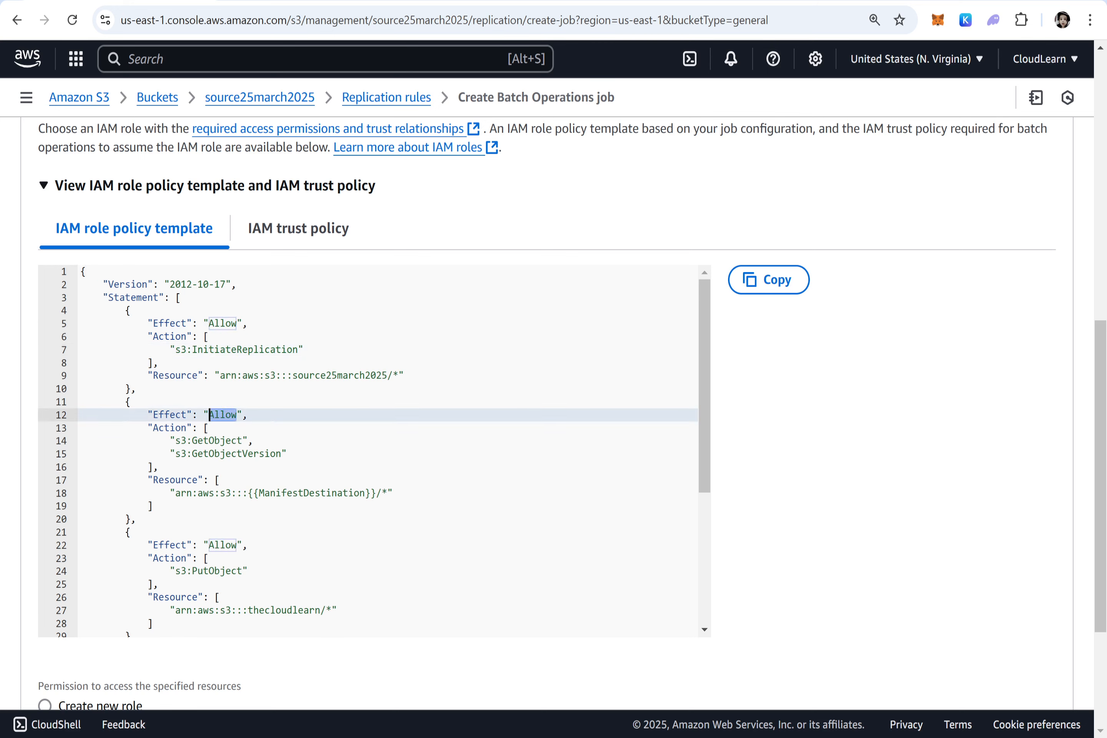
pyautogui.doubleClick(217, 440)
pyautogui.moveTo(80, 466); pyautogui.dragTo(159, 467)
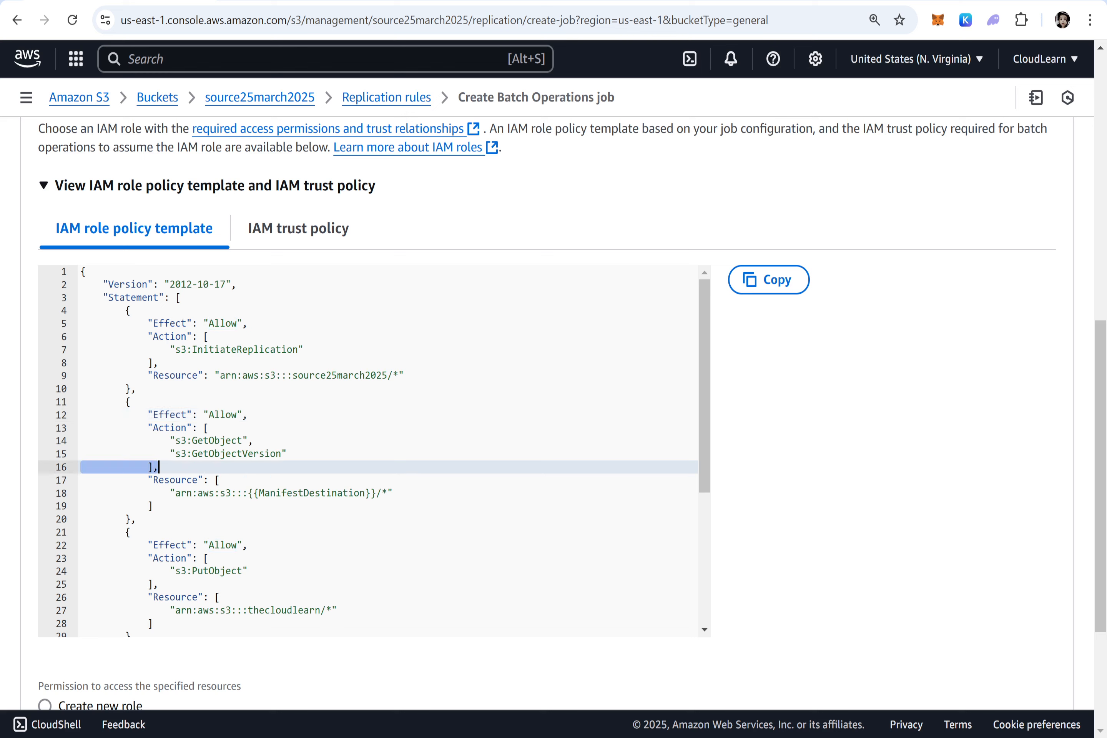
pyautogui.scroll(-1, 200, 476)
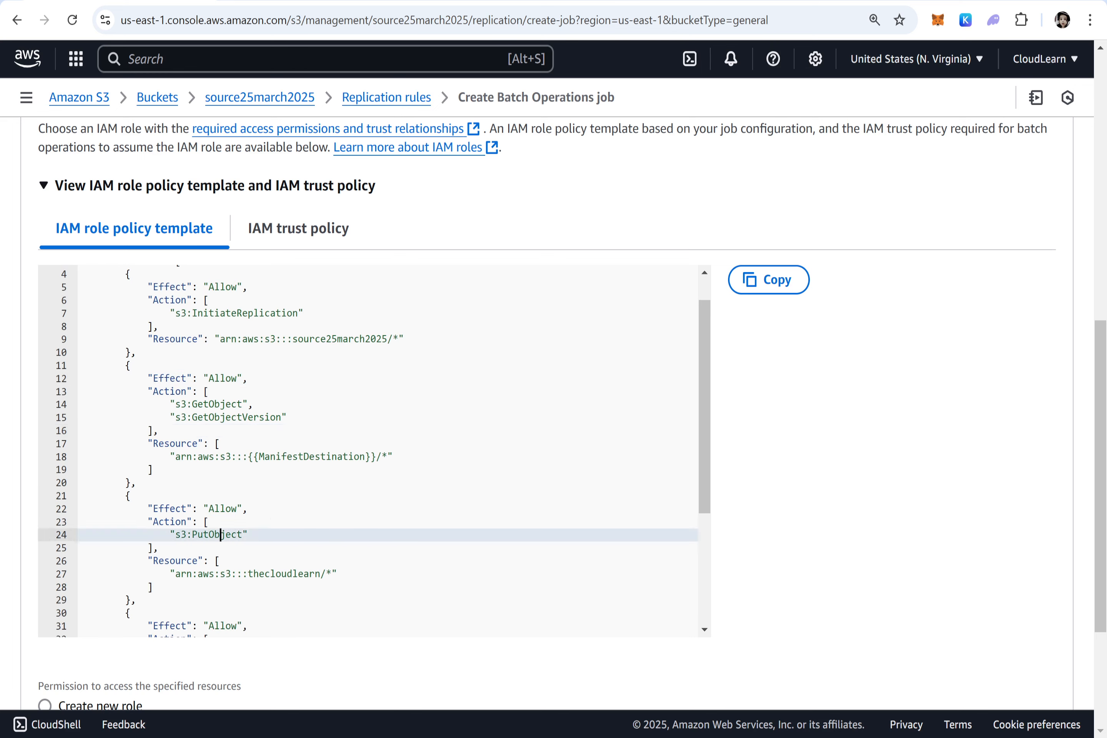
pyautogui.doubleClick(216, 535)
pyautogui.doubleClick(273, 574)
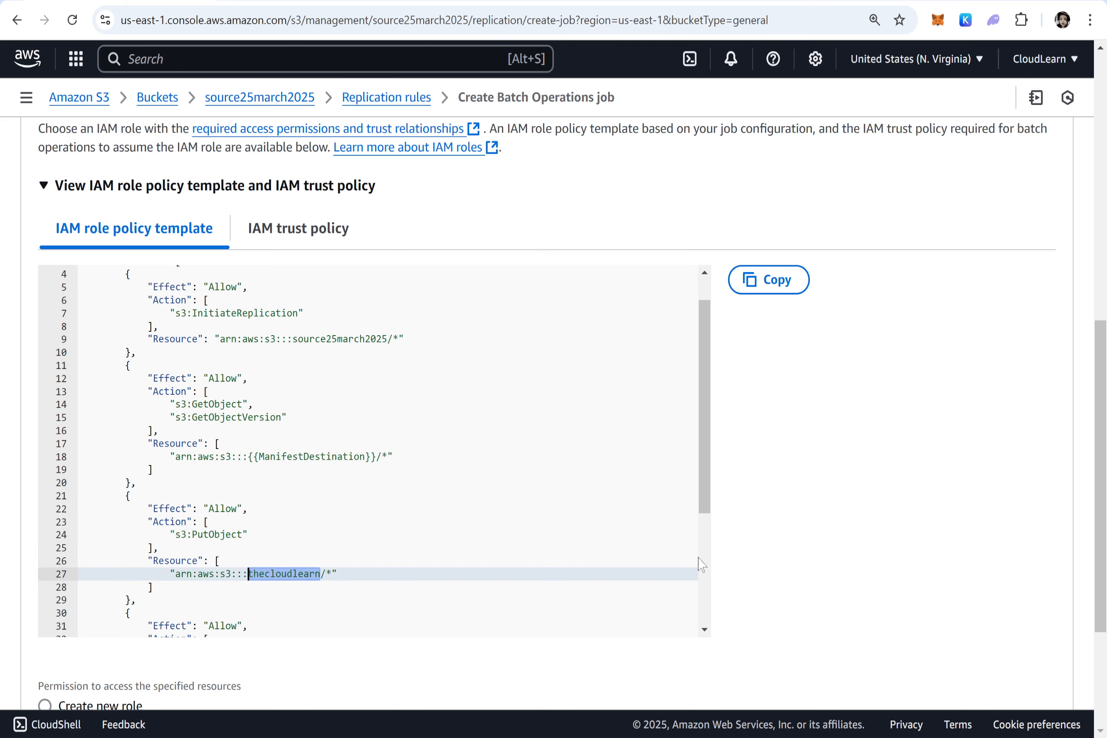
pyautogui.scroll(-3, 701, 564)
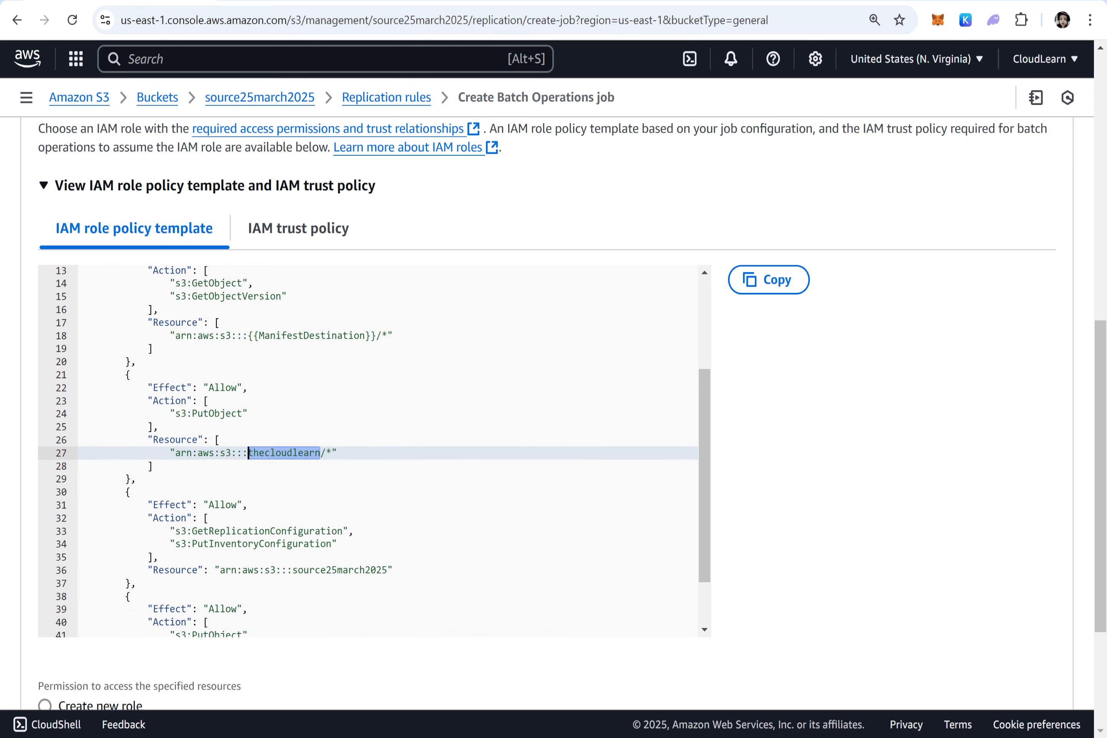
pyautogui.scroll(-1, 374, 451)
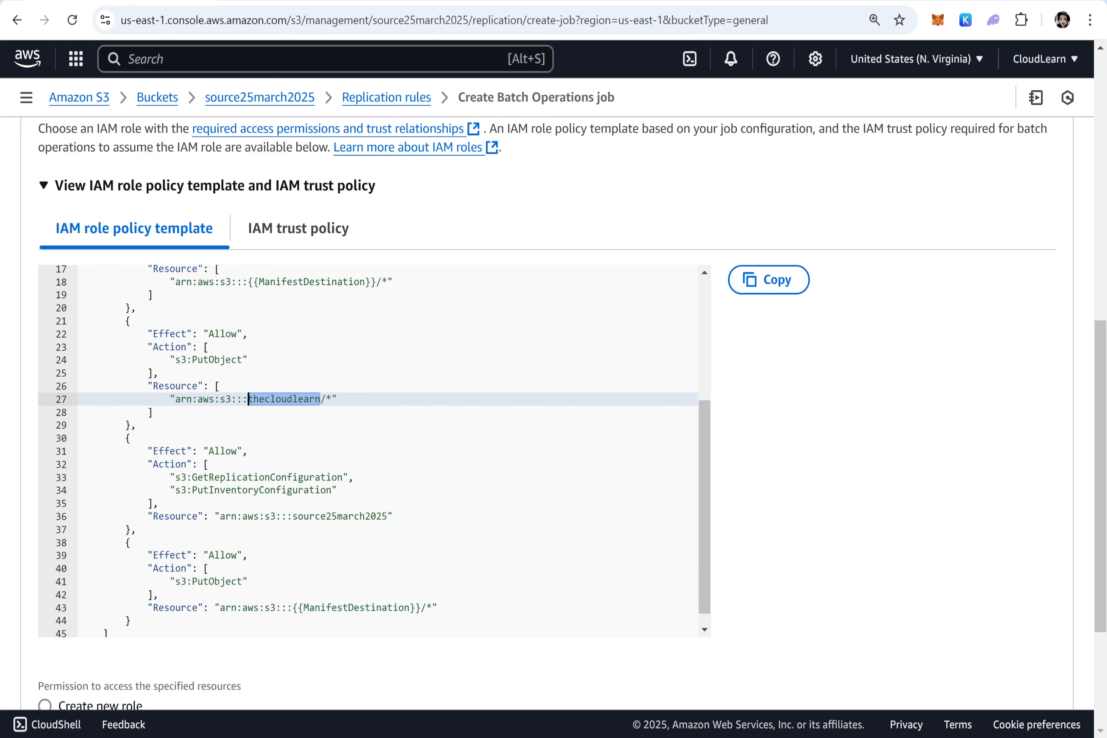
pyautogui.moveTo(364, 516); pyautogui.dragTo(287, 519)
pyautogui.scroll(-4, 285, 526)
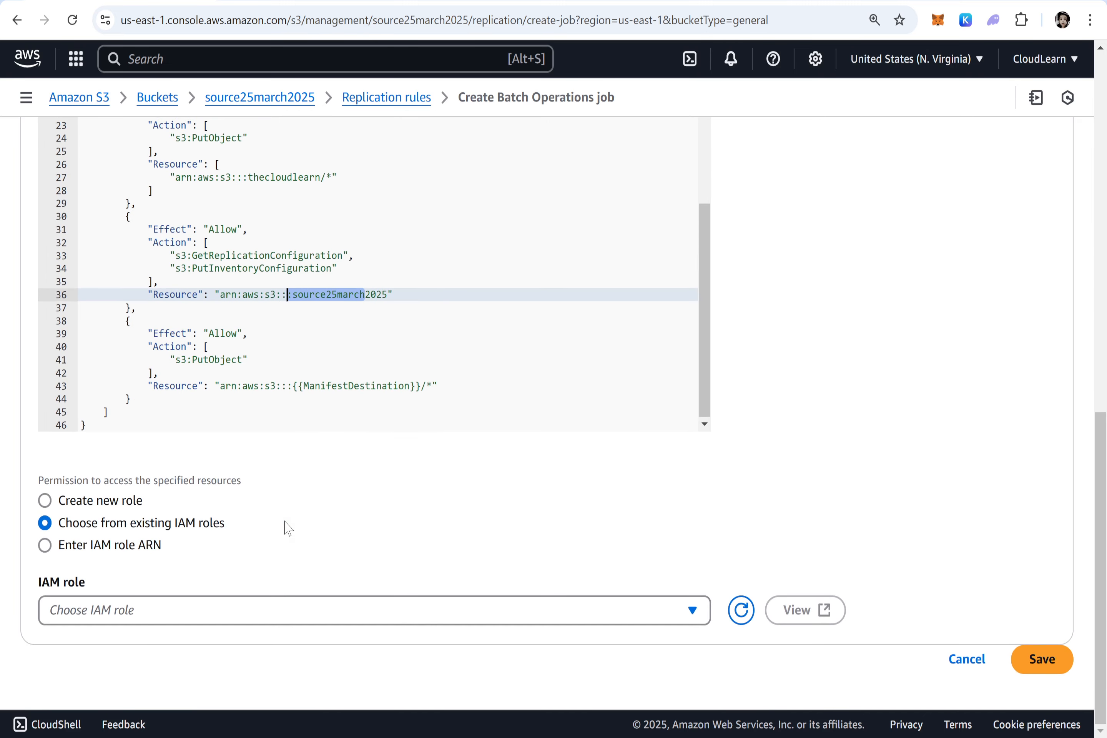
# - Set the batch job's permissions to create a new role and go back to its policy template
pyautogui.click(103, 502)
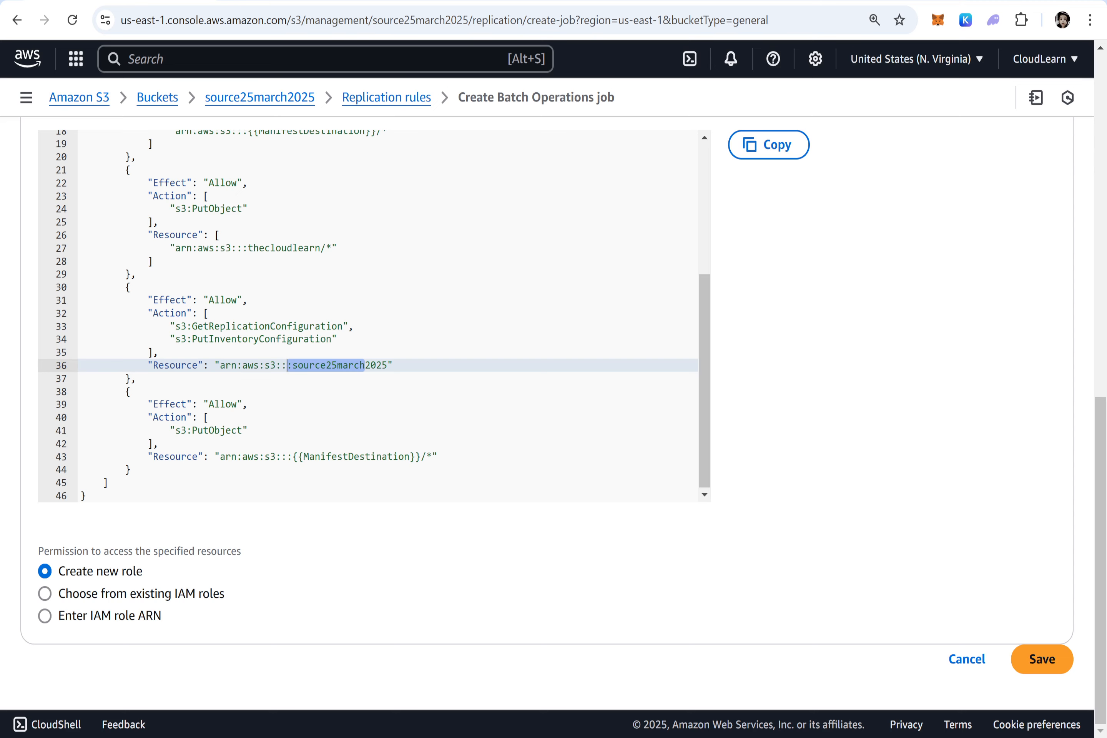
pyautogui.scroll(12, 319, 245)
pyautogui.scroll(-6, 319, 245)
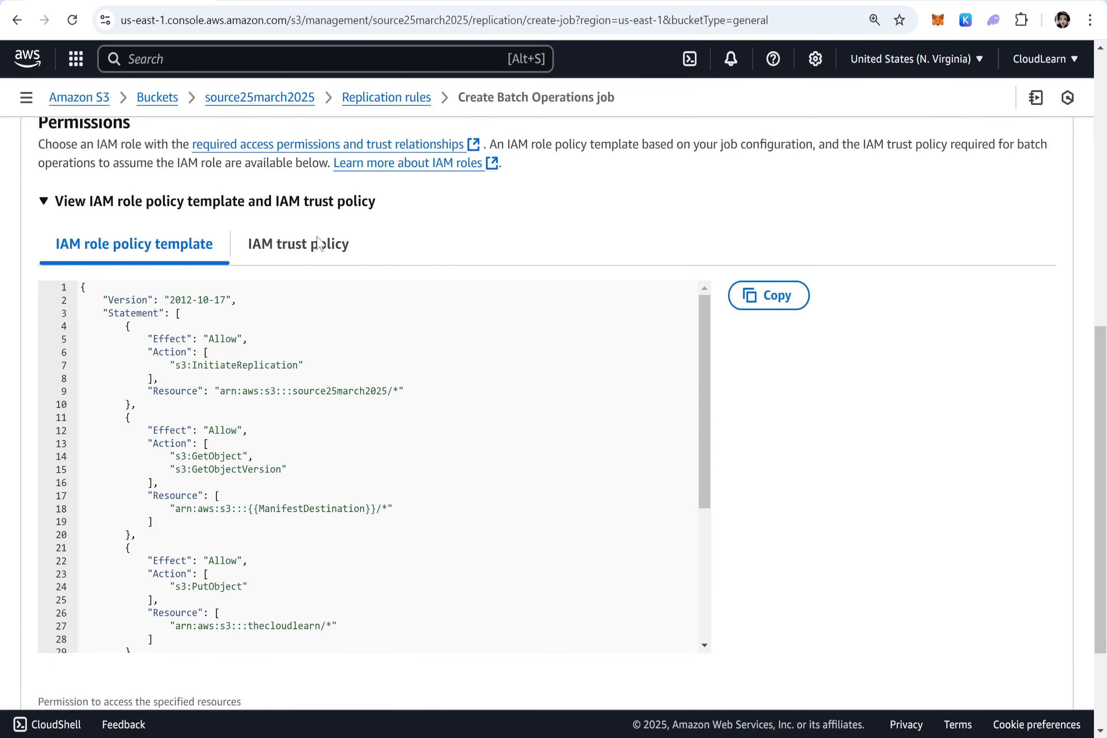
# - Return to the replication rules without saving the batch job and open the details of MyRelicationRule
pyautogui.hscroll(-10, 318, 243)
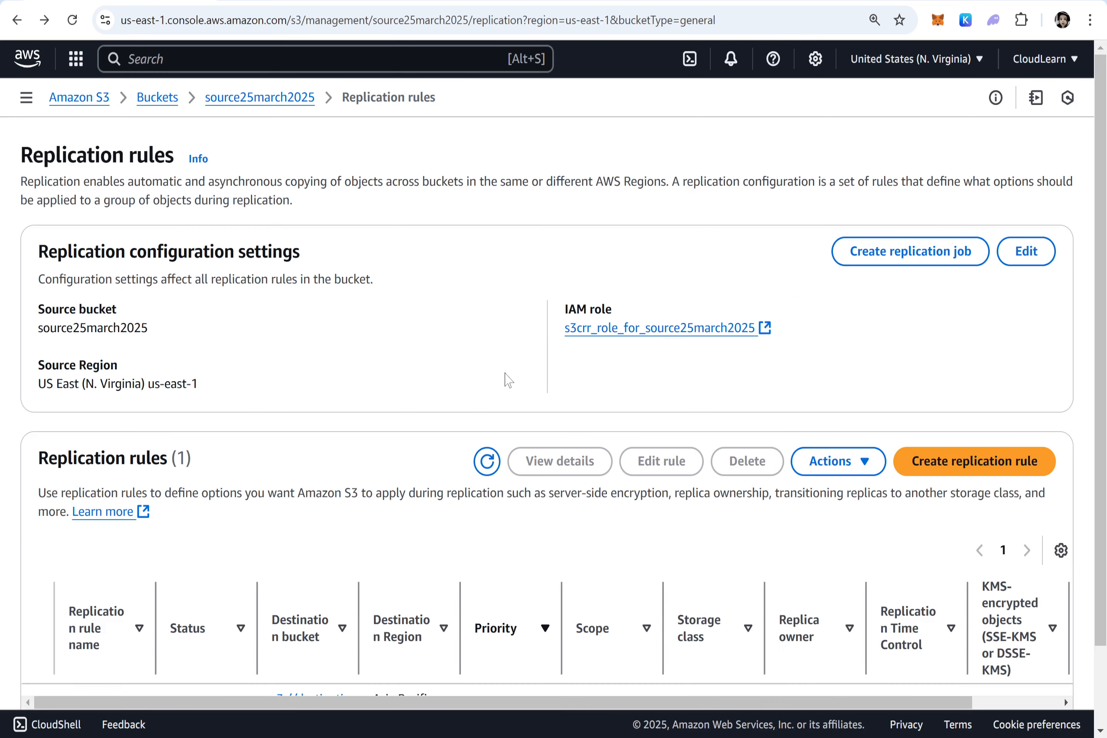
pyautogui.scroll(-2, 509, 380)
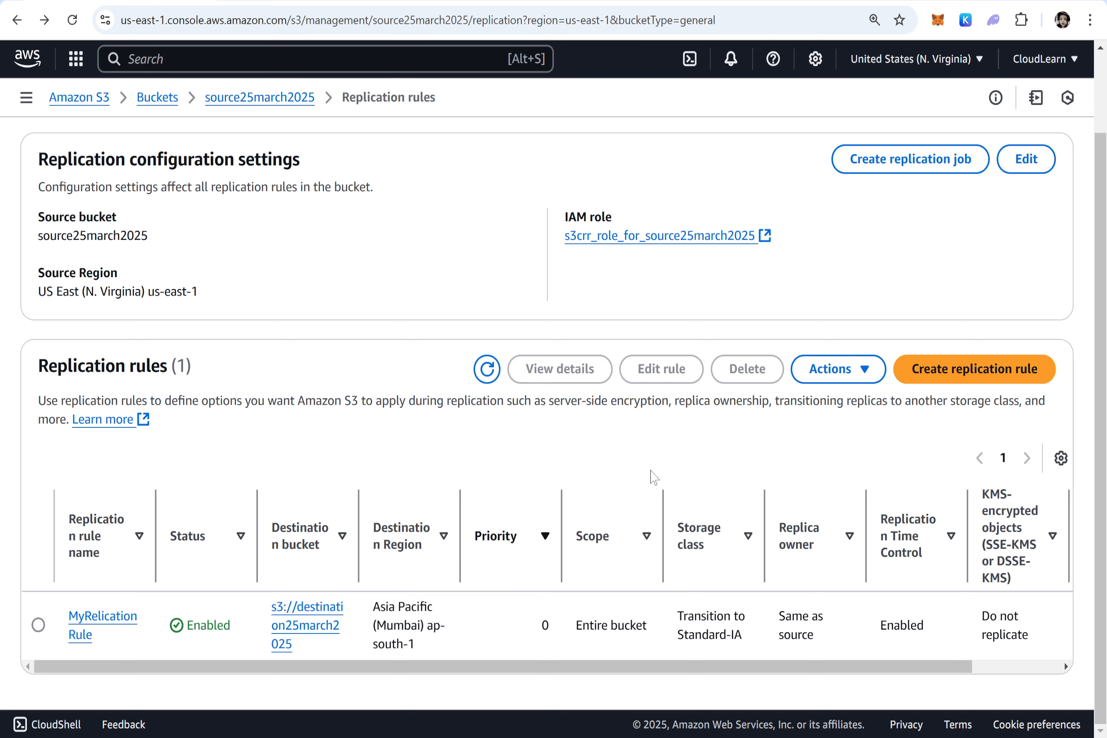
pyautogui.click(88, 626)
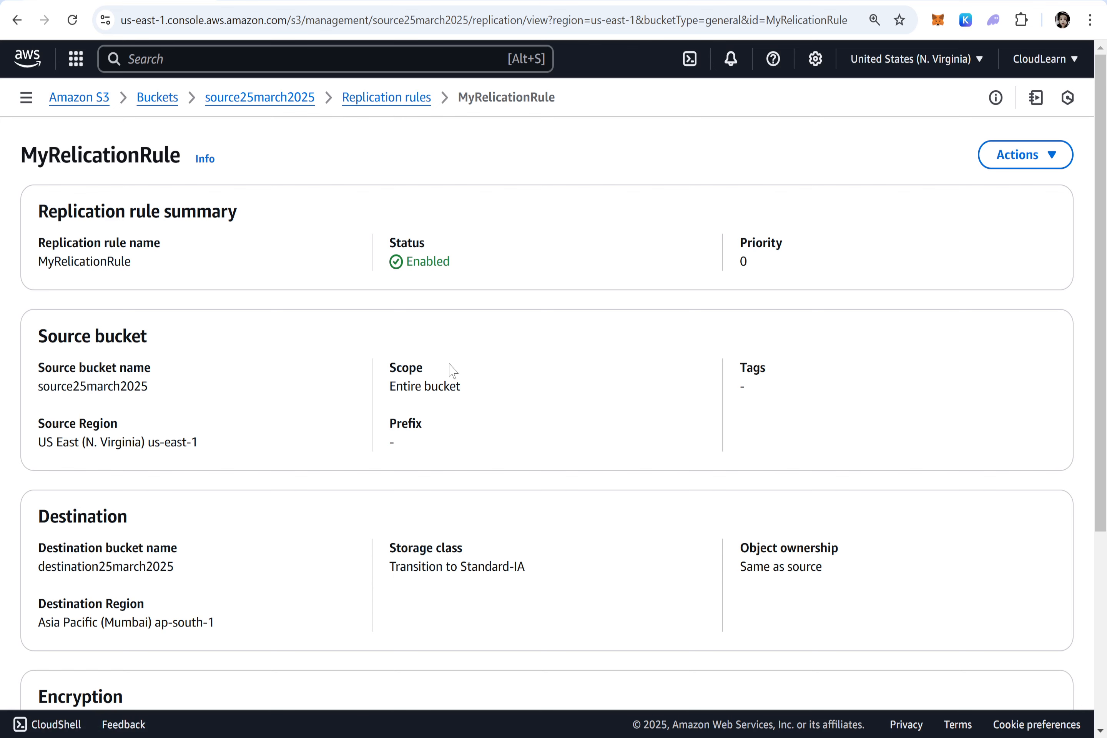
# - Review the details of MyRelicationRule, including its destination, encryption and additional replication options
pyautogui.scroll(-1, 289, 499)
pyautogui.scroll(-5, 289, 499)
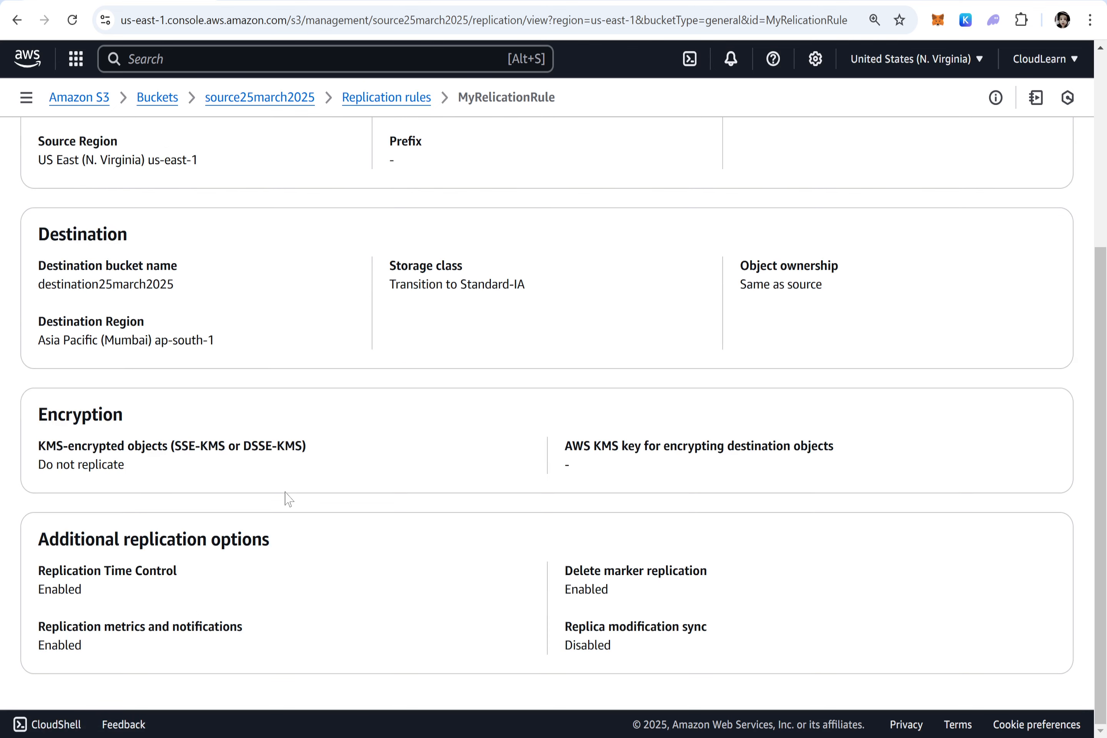
pyautogui.scroll(6, 288, 499)
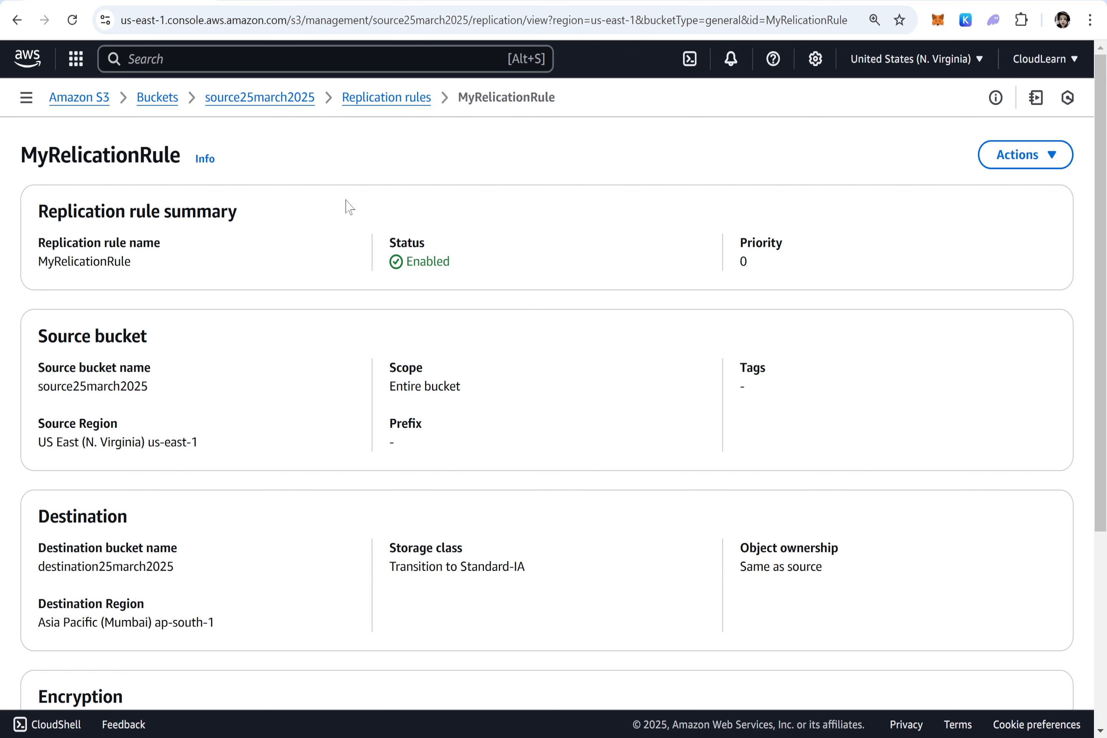
# - Go to the S3 Batch Operations page and refresh its jobs list
pyautogui.click(281, 99)
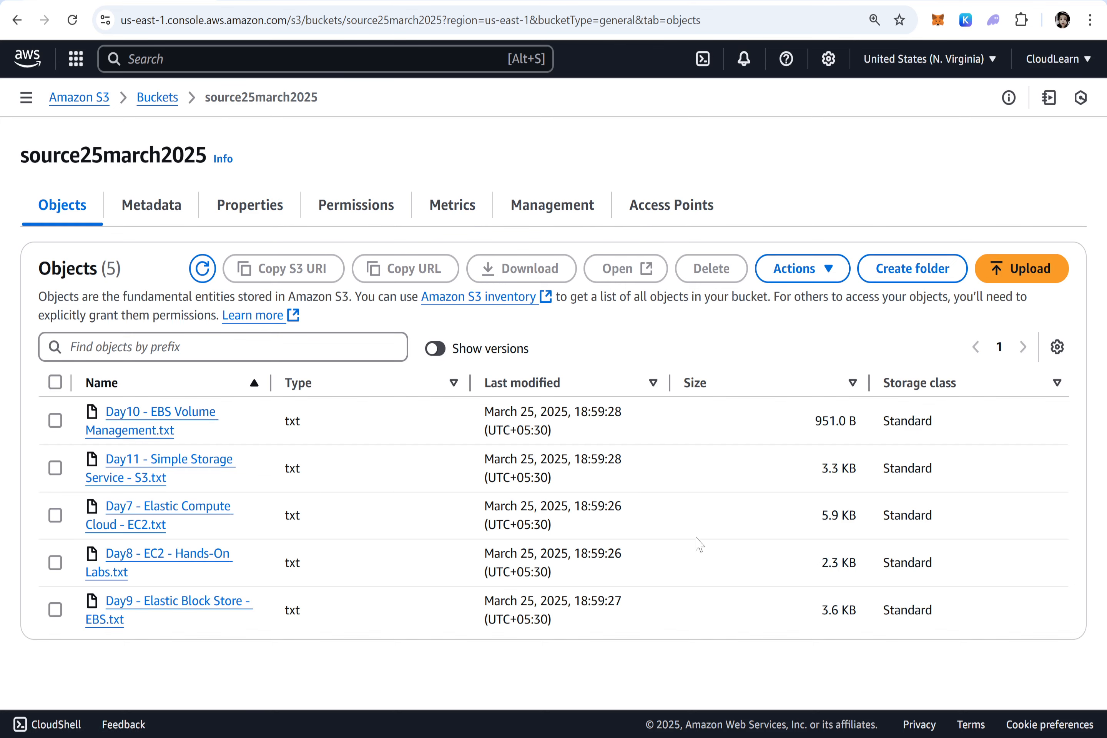
pyautogui.click(152, 98)
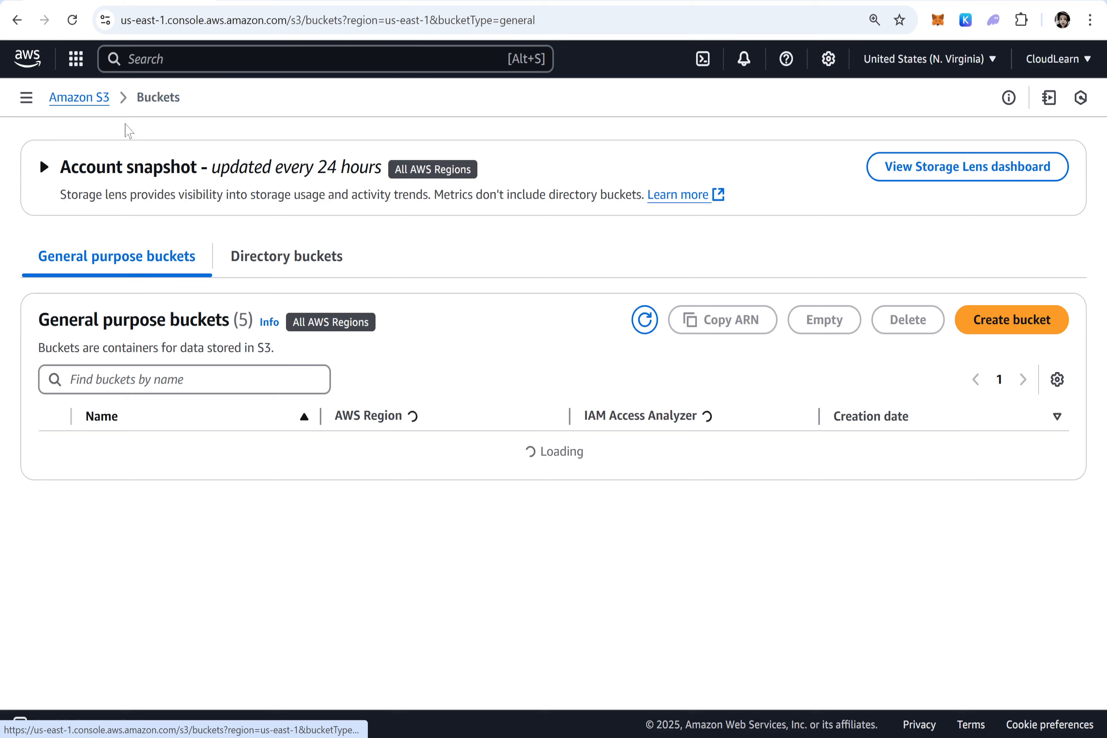
pyautogui.click(84, 99)
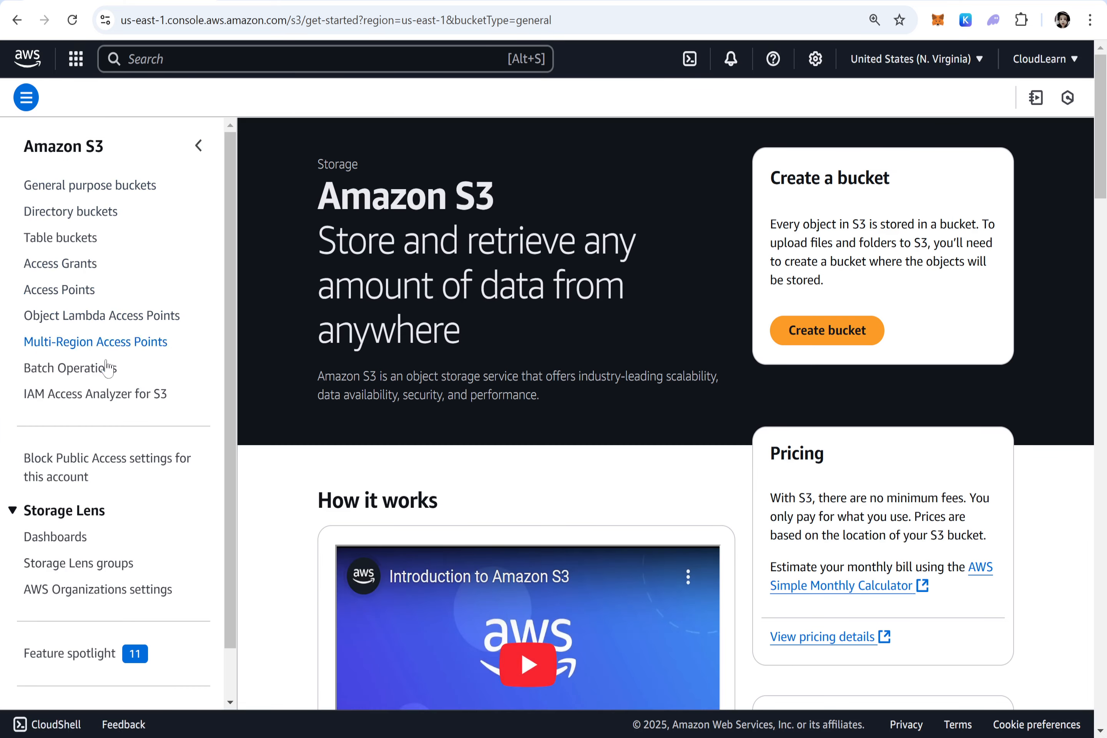
pyautogui.click(69, 370)
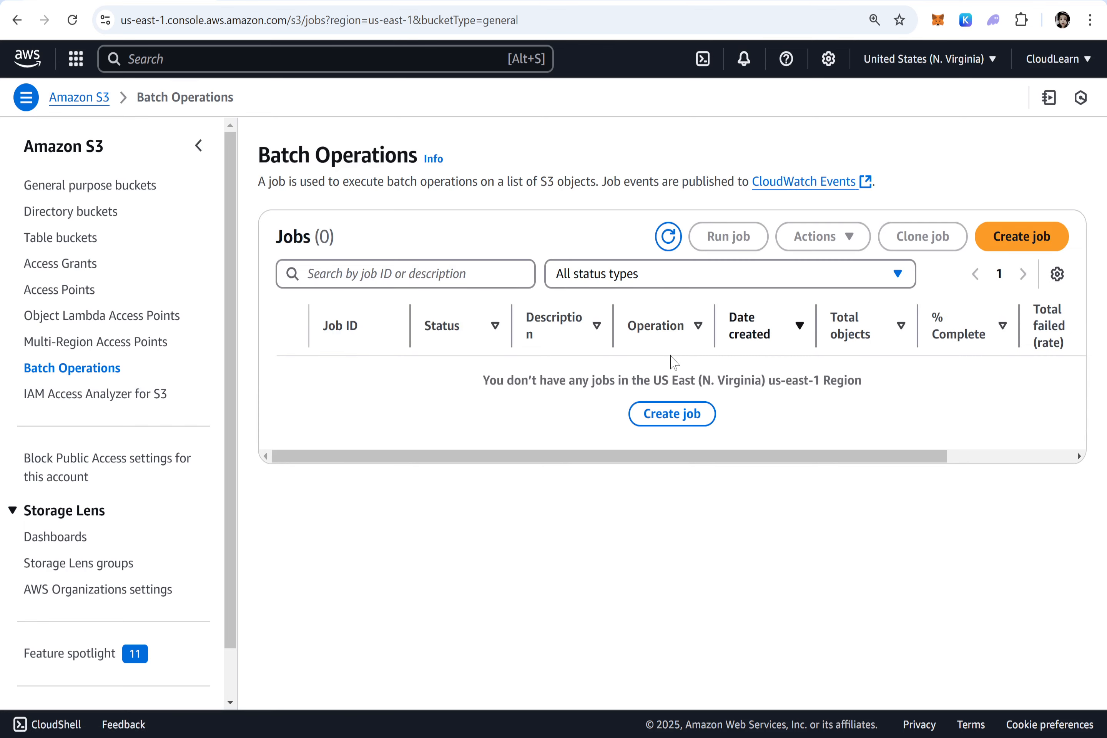
pyautogui.click(677, 242)
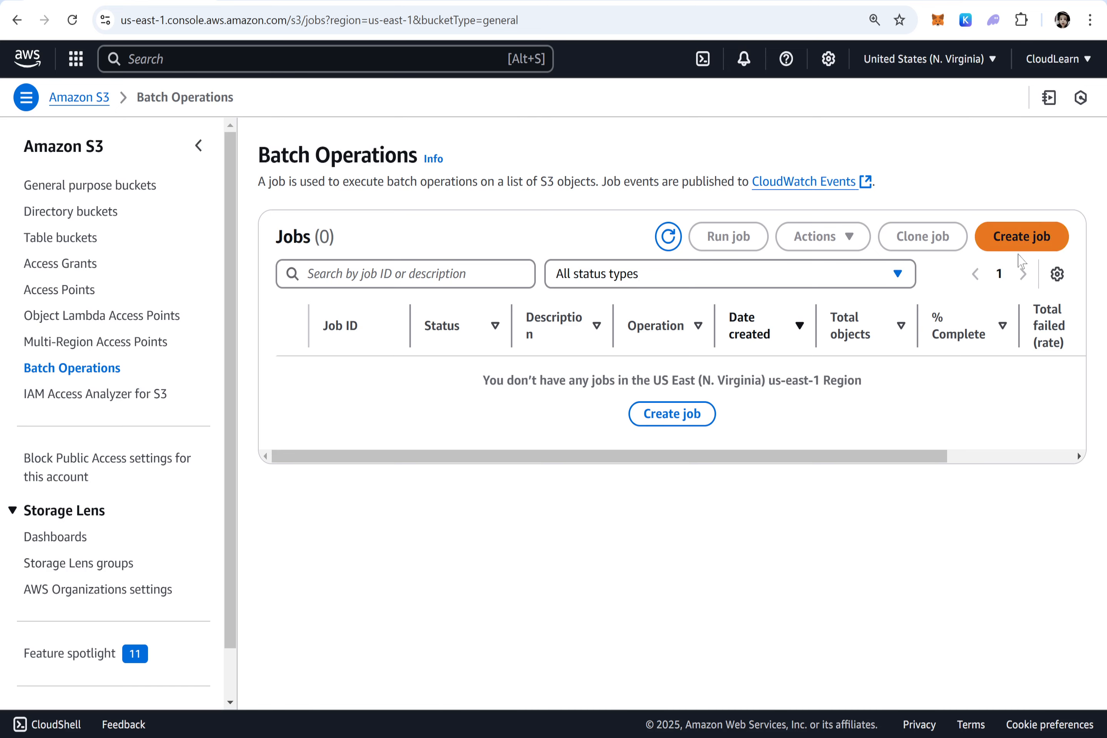
# - Open the form for a new Batch Operations job and review its region and manifest options
pyautogui.click(1021, 238)
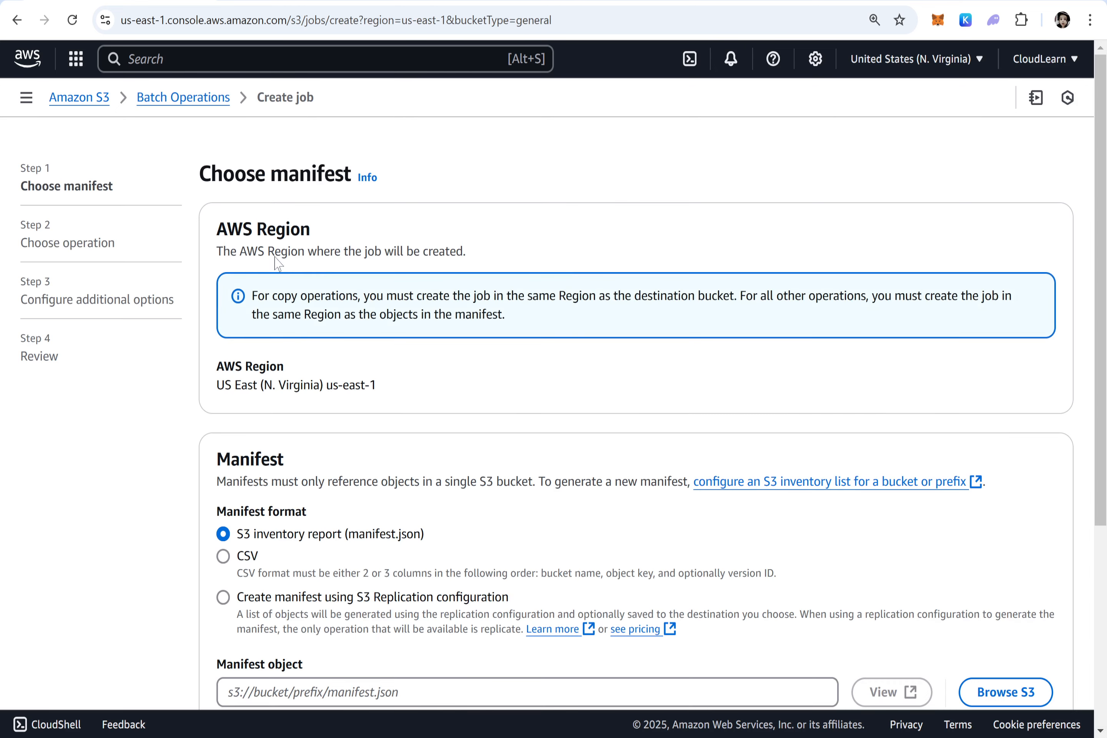
pyautogui.scroll(-5, 357, 530)
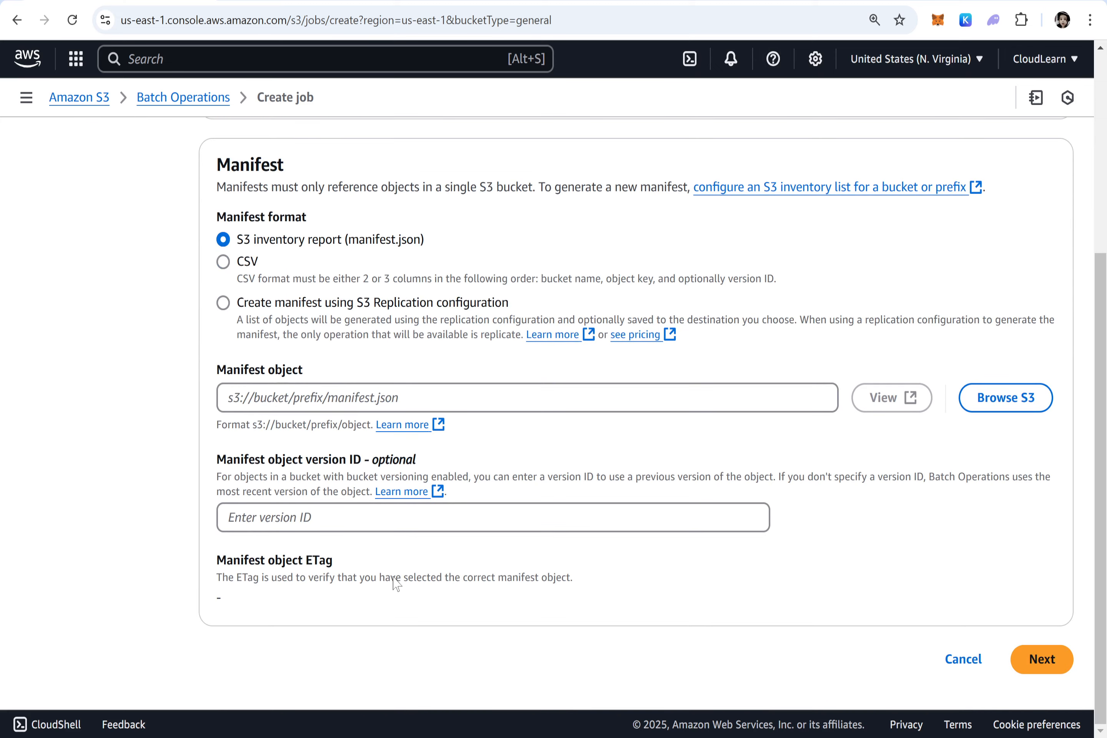
pyautogui.scroll(5, 398, 584)
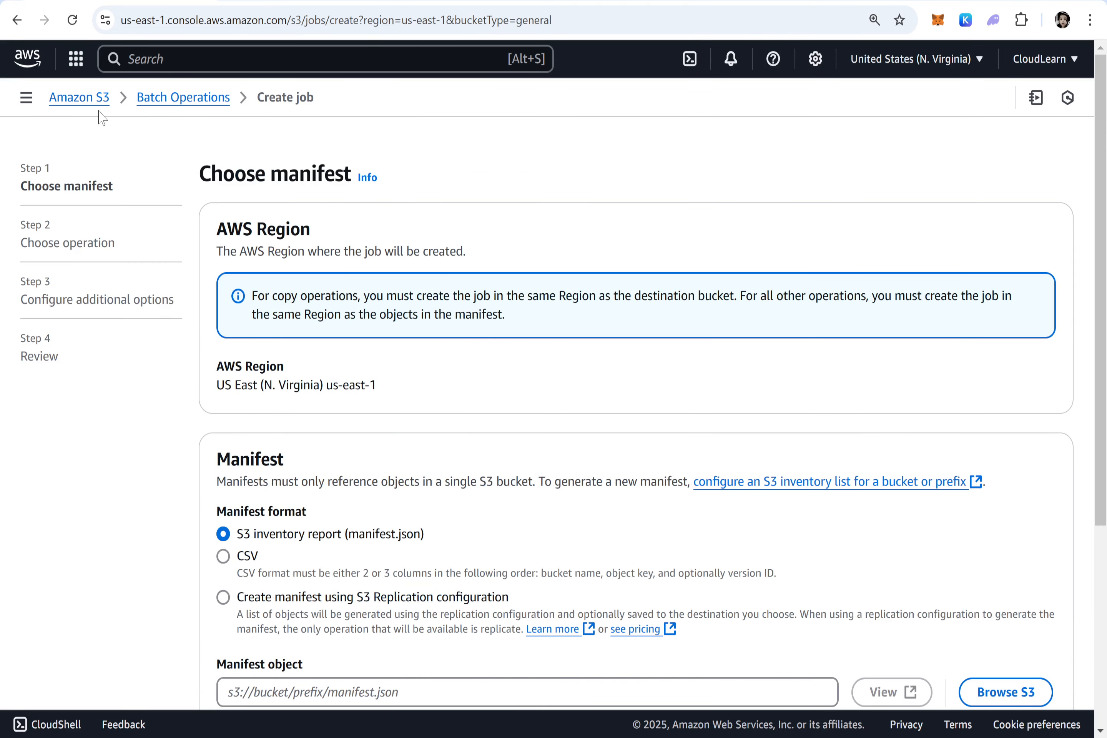
# - Delete the replication rule MyRelicationRule from the source25march2025 bucket
pyautogui.click(79, 97)
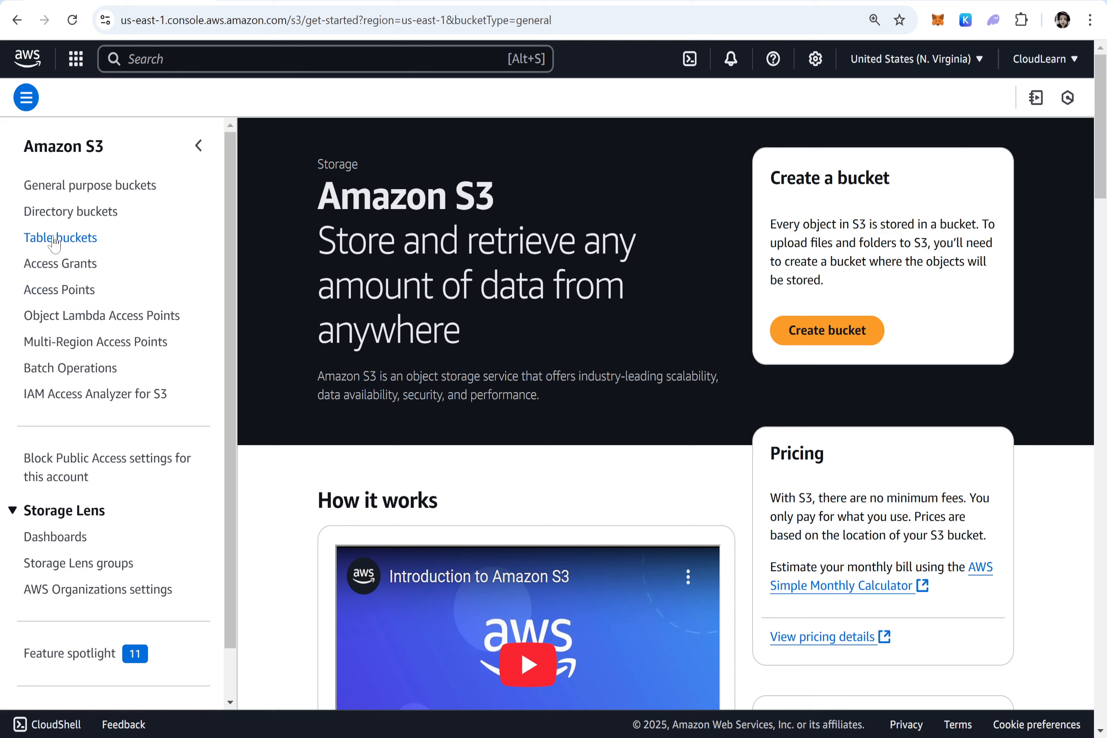
pyautogui.click(54, 190)
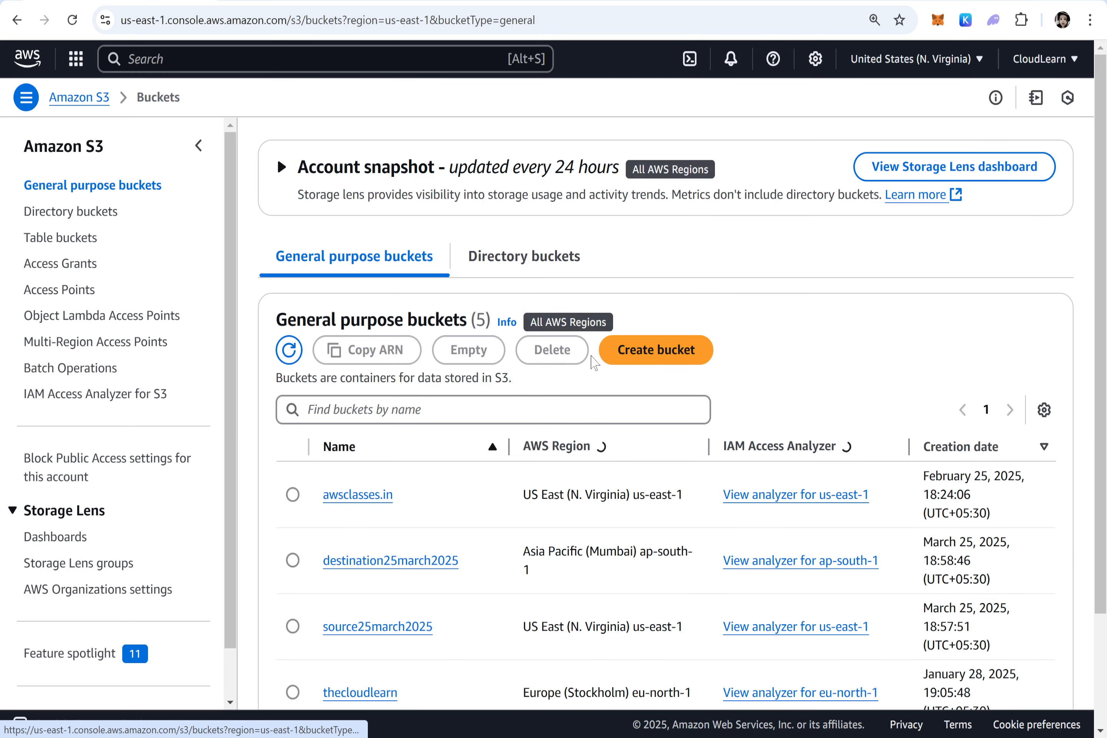
pyautogui.click(400, 624)
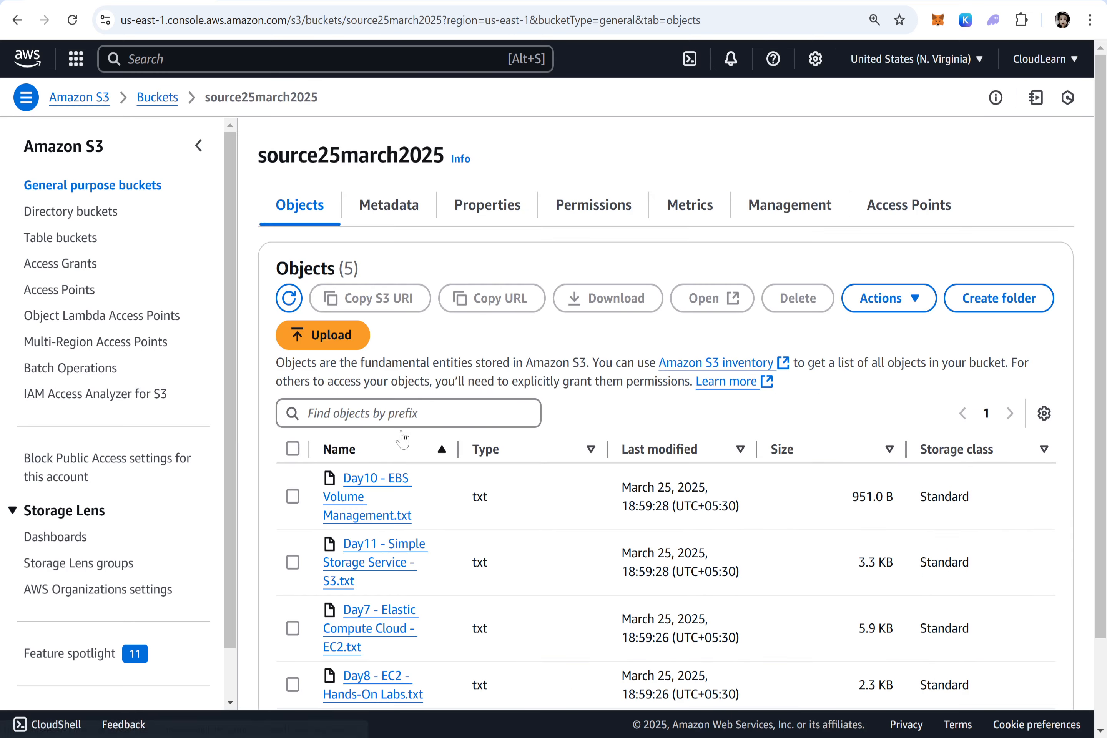
pyautogui.click(760, 214)
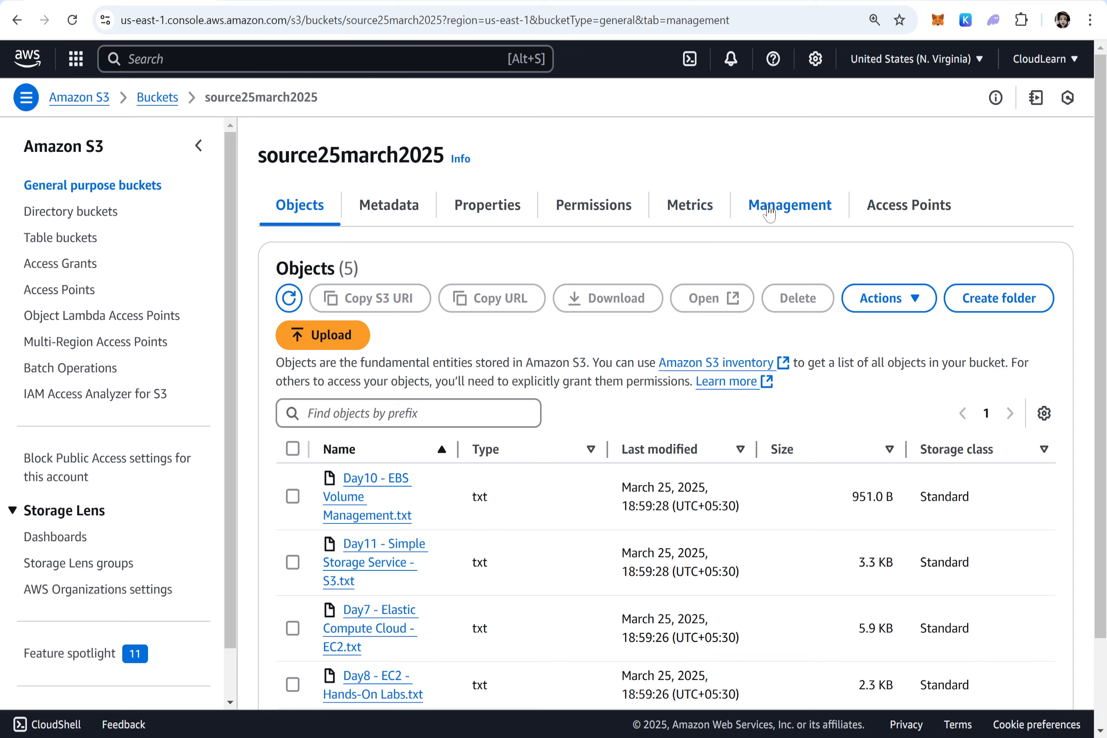
pyautogui.scroll(-7, 504, 595)
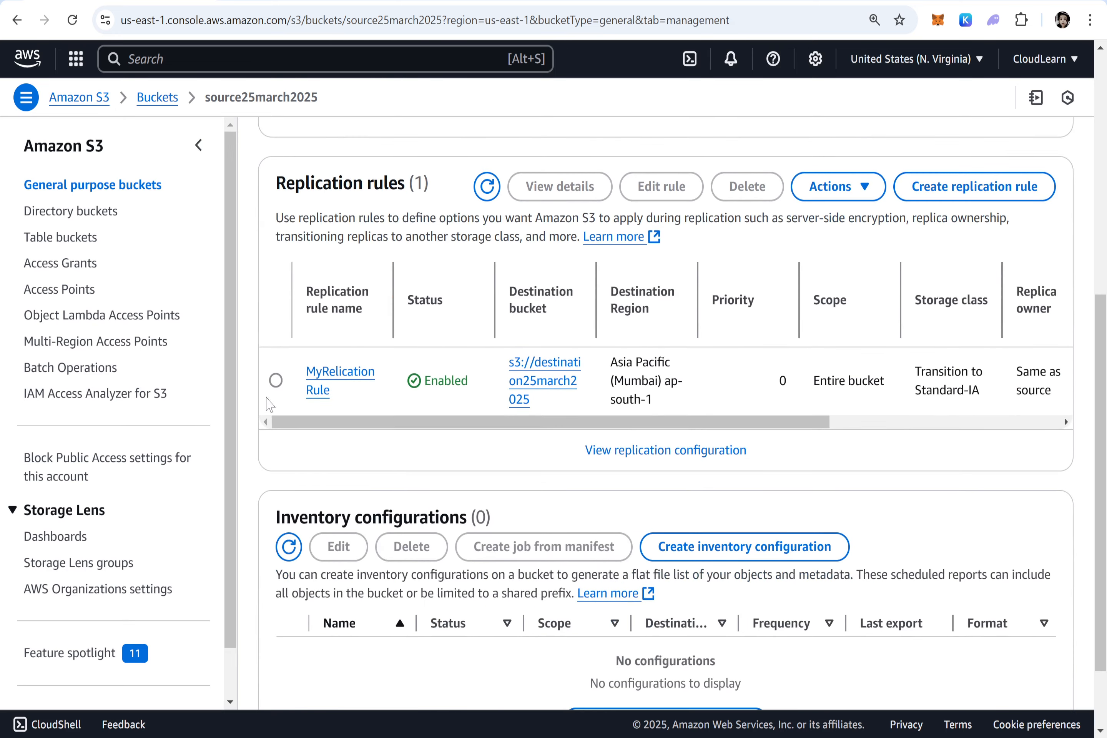
pyautogui.click(275, 379)
pyautogui.click(747, 187)
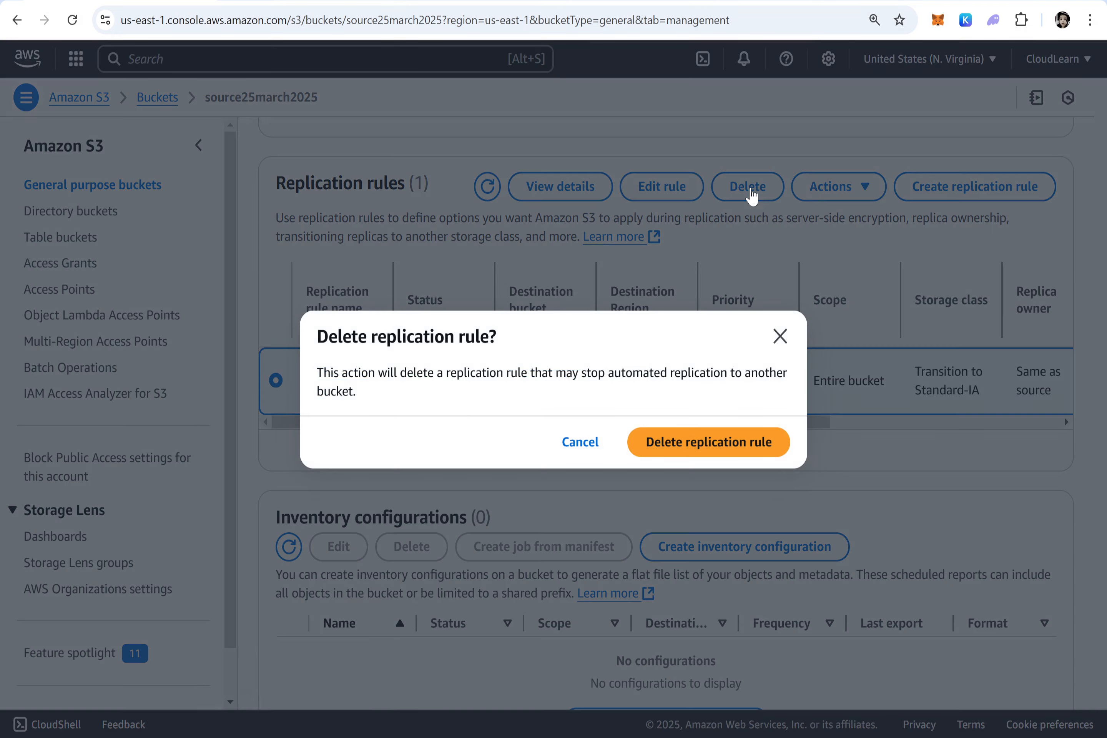
pyautogui.click(717, 441)
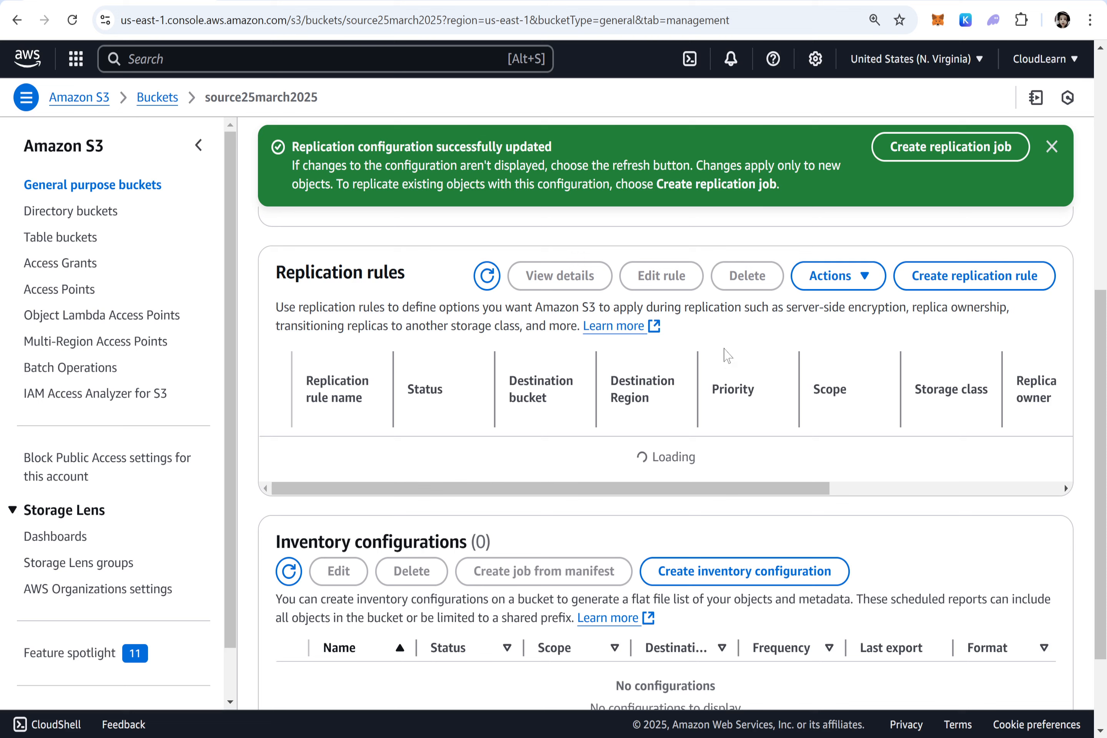
# - Start a new replication rule named MyRule1 on source25march2025 and apply it to all objects in the bucket
pyautogui.click(677, 518)
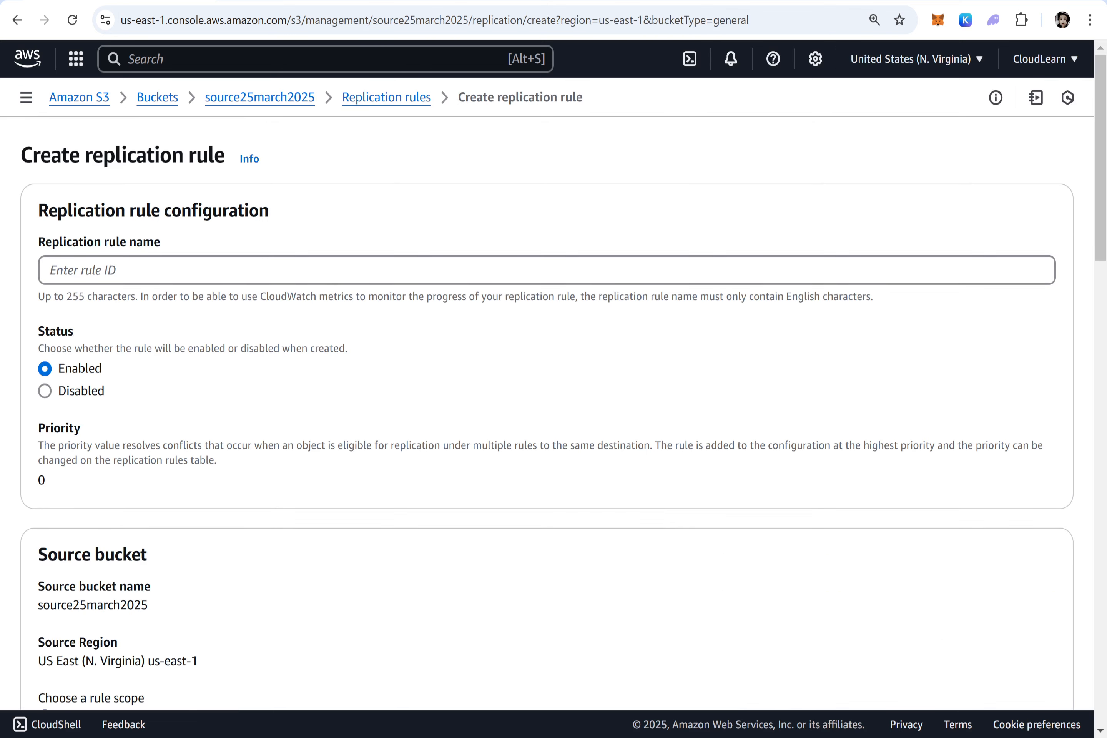
pyautogui.click(333, 270)
pyautogui.write('MyRule1')
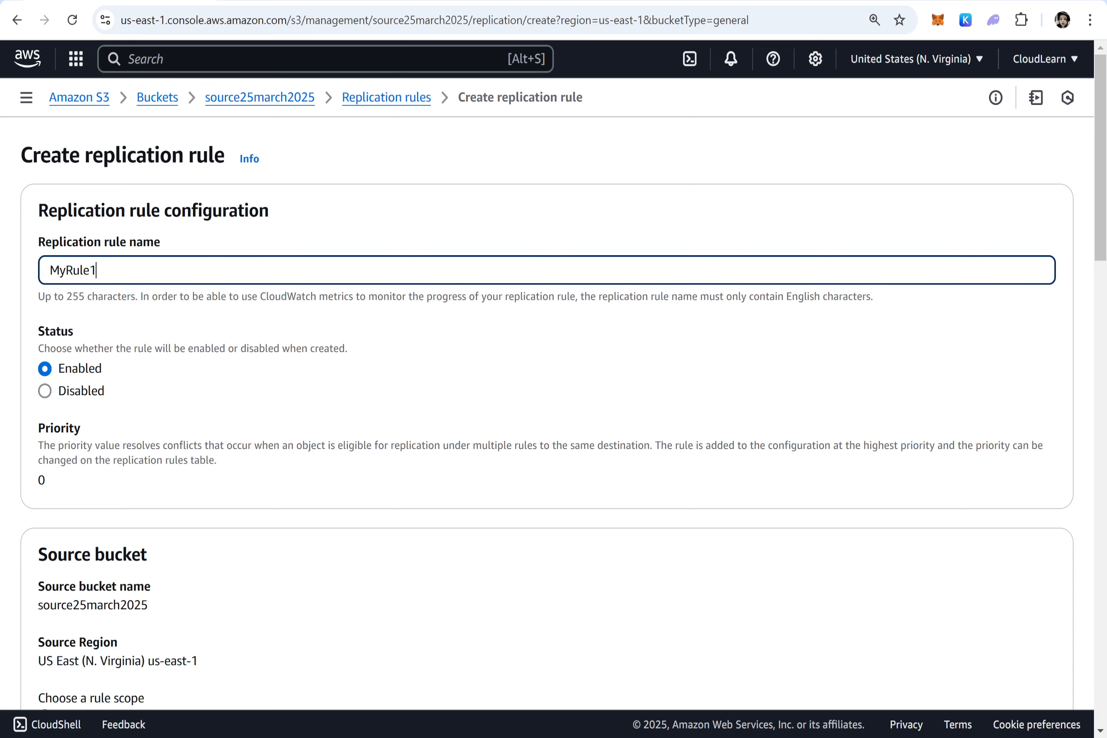
pyautogui.scroll(-5, 562, 381)
pyautogui.scroll(-4, 311, 272)
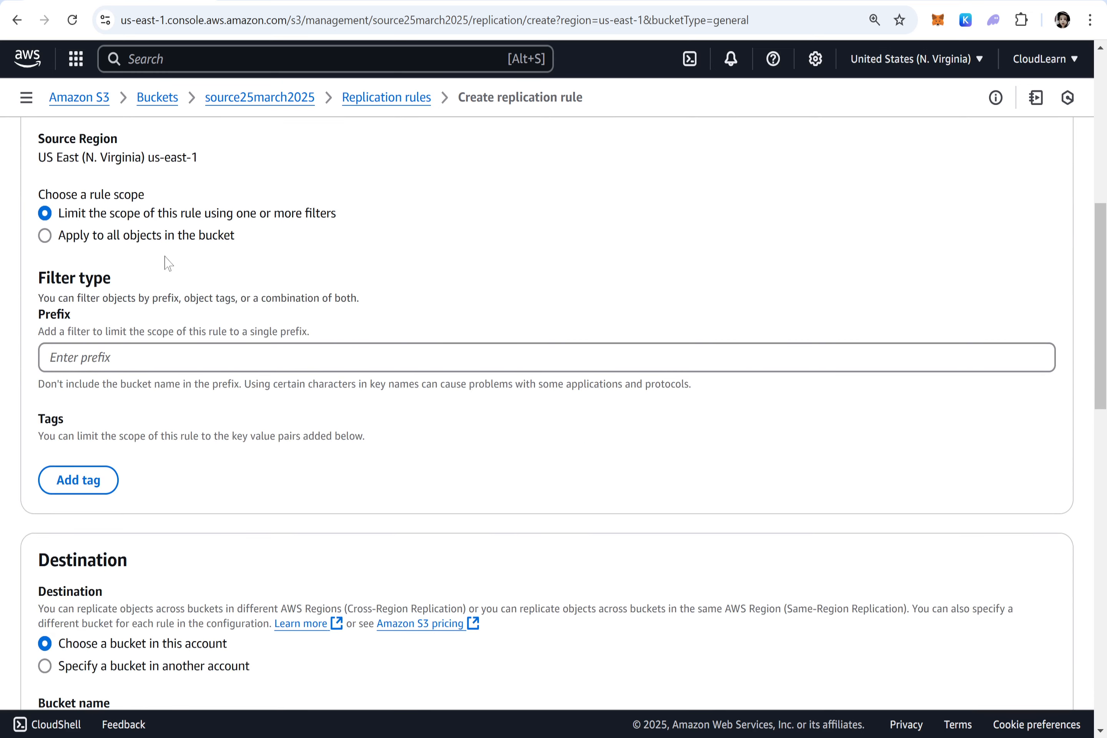
pyautogui.click(148, 235)
# - Set the rule's destination bucket to destination25march2025 and its IAM role to the existing s3crr_role_for_source25march2025
pyautogui.scroll(-2, 229, 465)
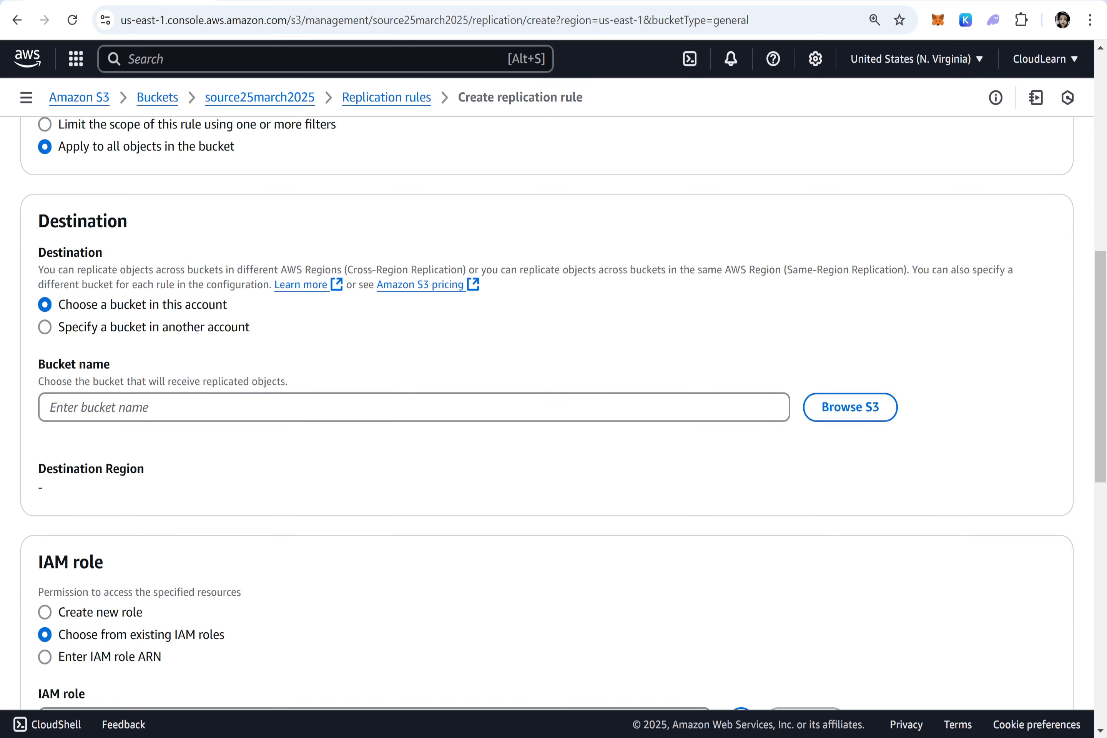
pyautogui.click(200, 409)
pyautogui.click(841, 407)
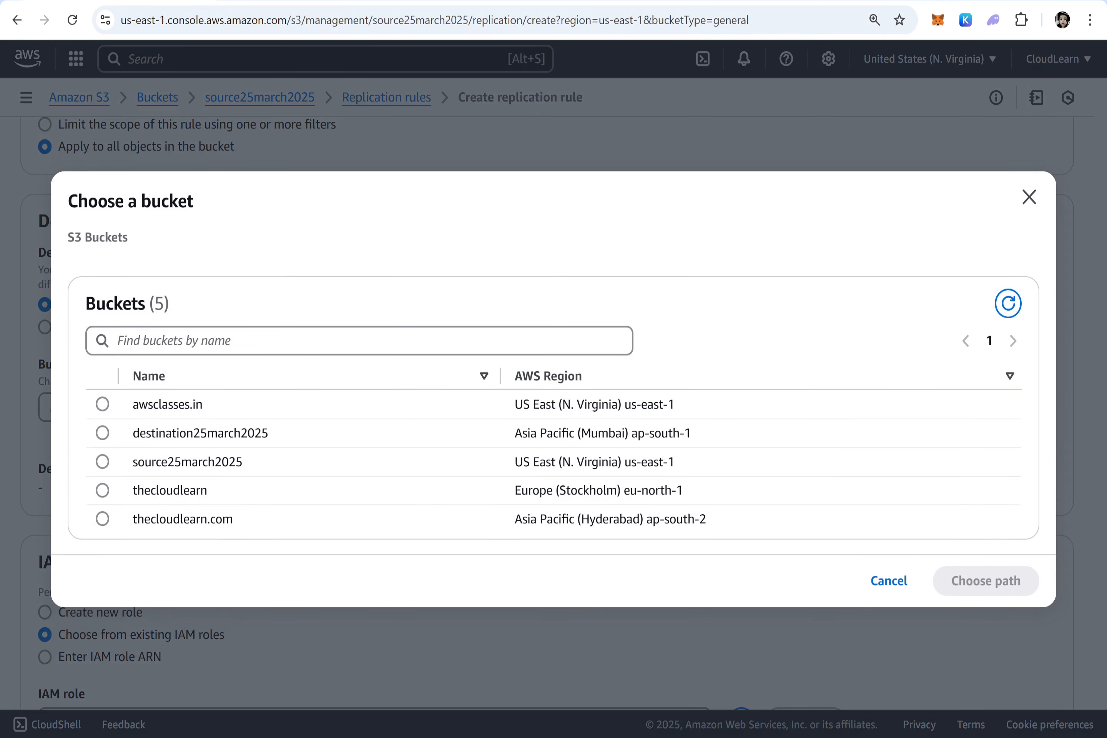
pyautogui.click(102, 433)
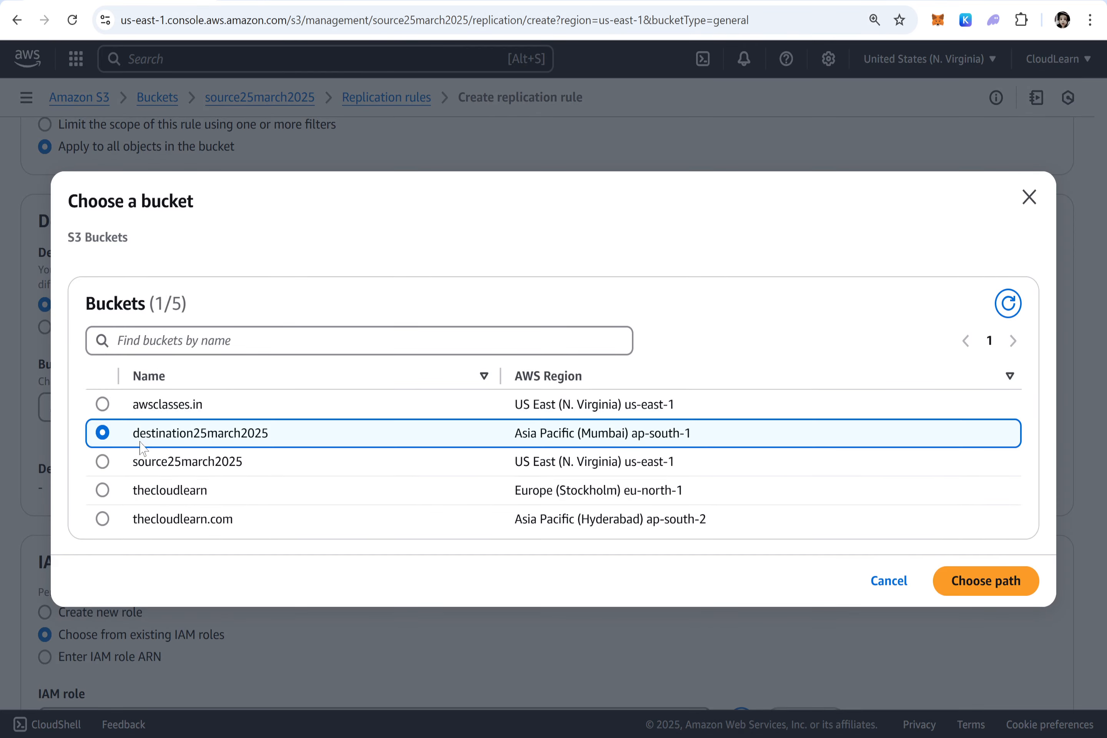
pyautogui.click(972, 583)
pyautogui.scroll(-5, 479, 367)
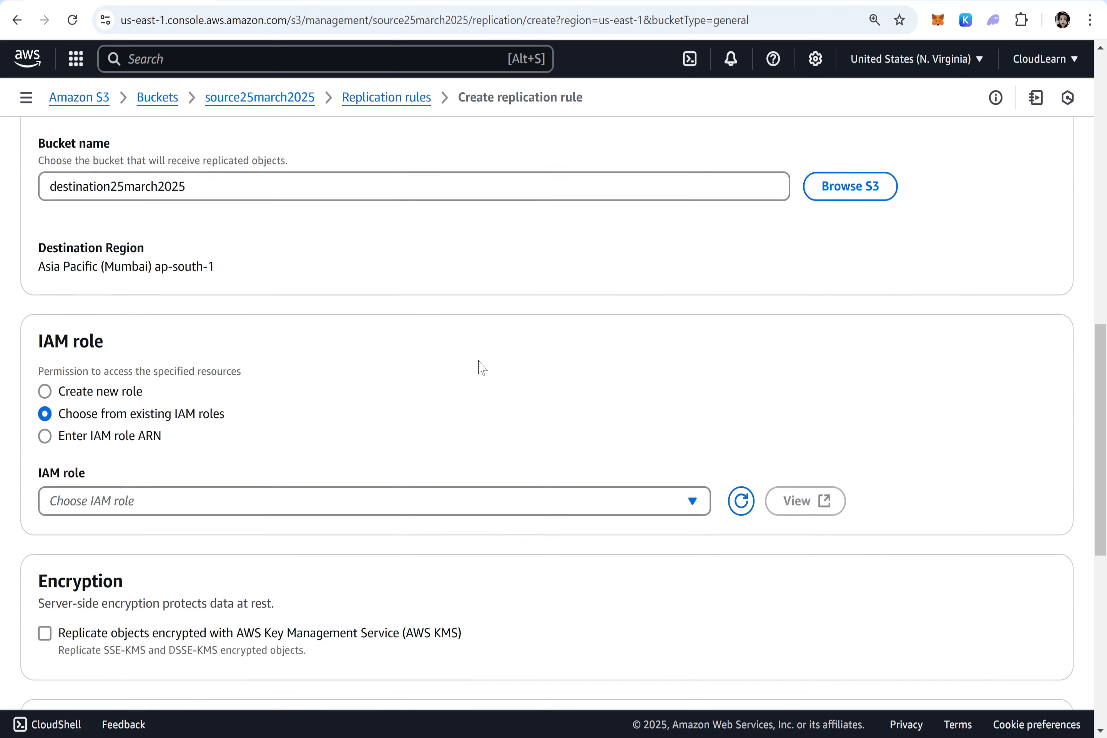
pyautogui.click(220, 439)
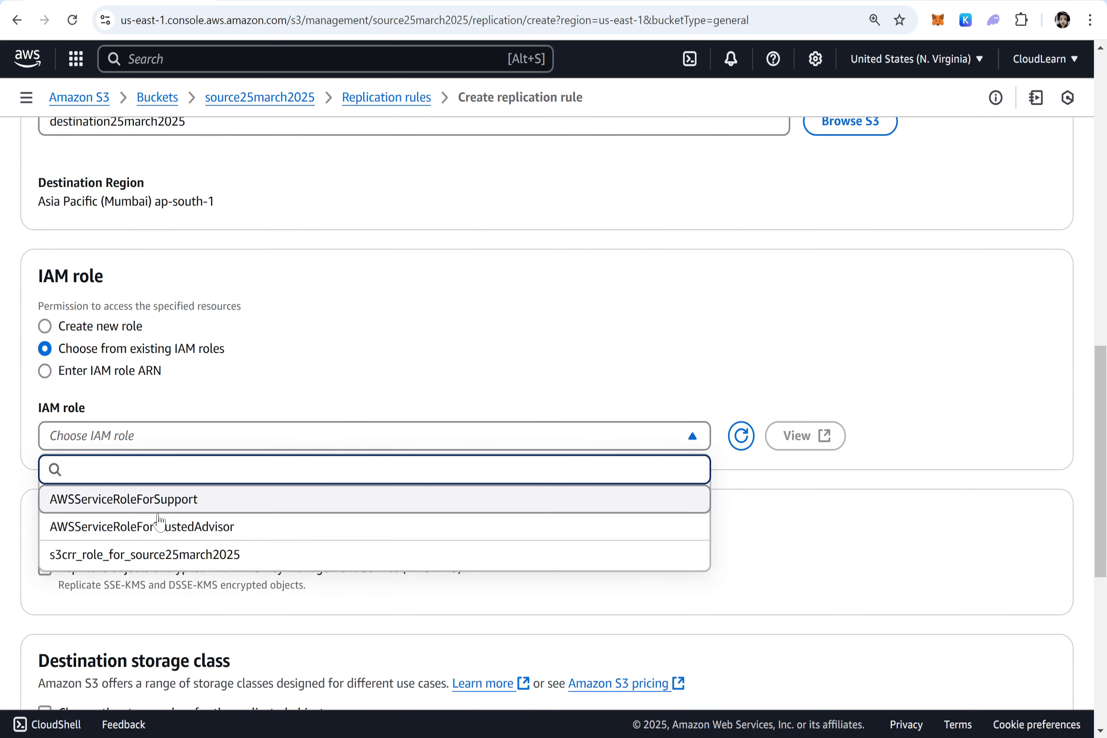
pyautogui.click(205, 557)
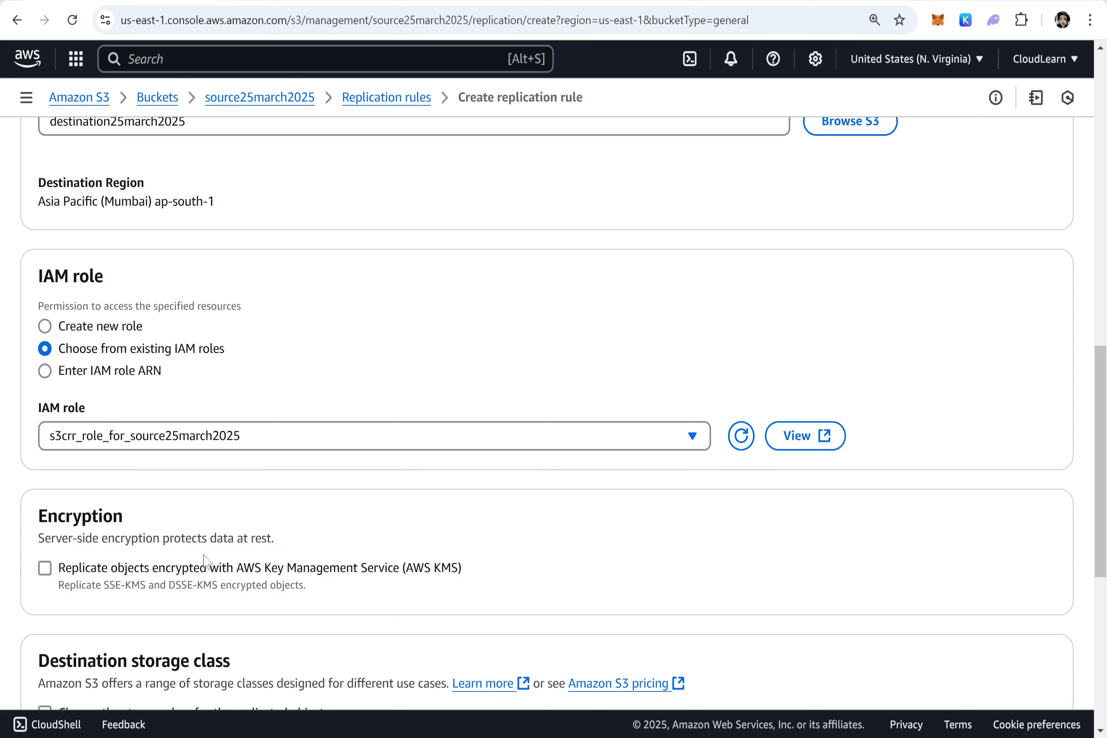
# - Change the storage class for the replicated objects to Standard-IA
pyautogui.scroll(-3, 207, 558)
pyautogui.click(133, 523)
pyautogui.scroll(-6, 133, 529)
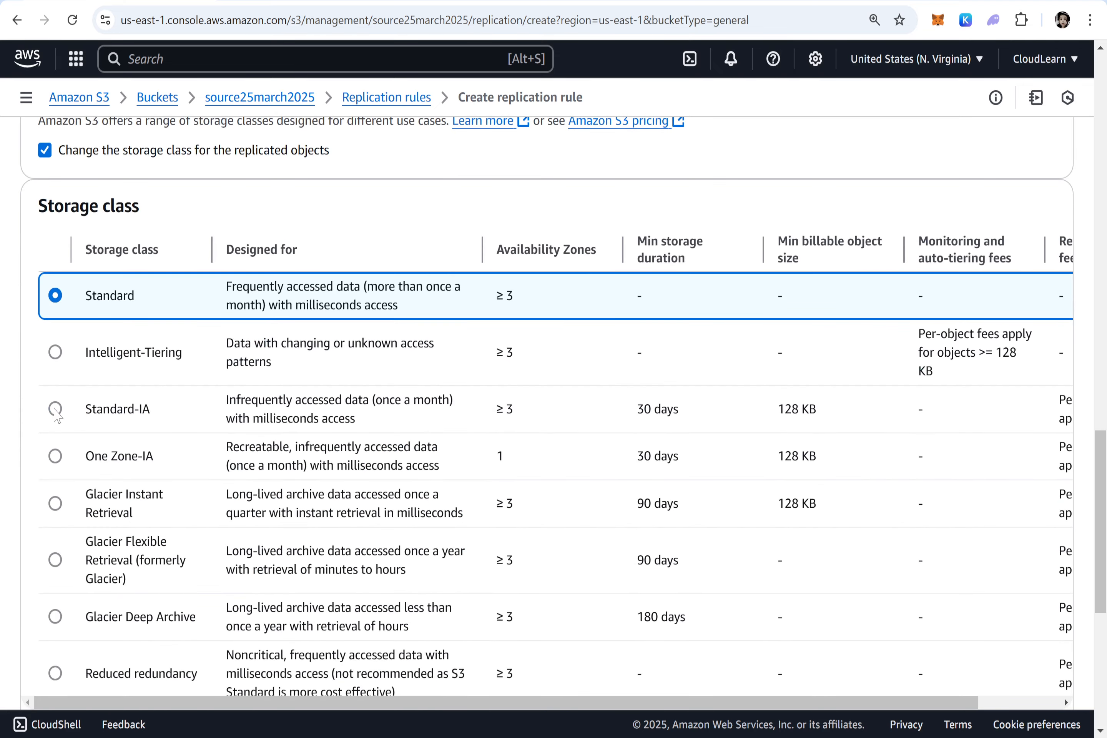
pyautogui.click(56, 409)
# - Enable Replication Time Control and delete marker replication, and save the replication rule
pyautogui.scroll(-9, 56, 409)
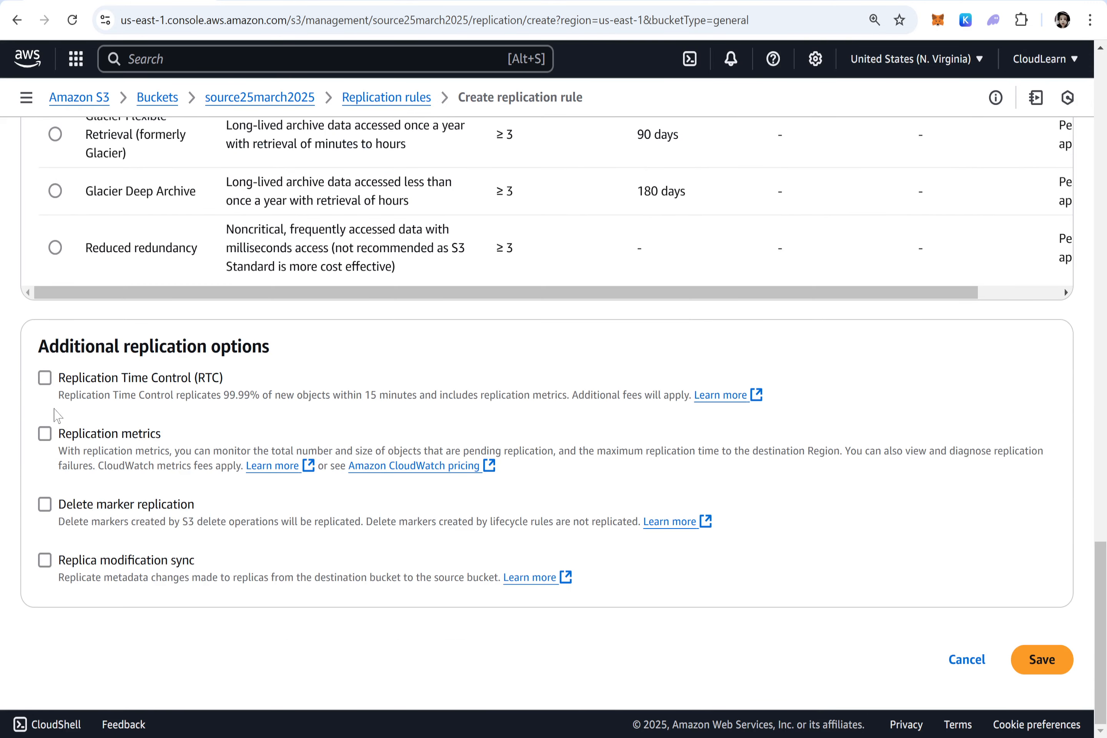
pyautogui.click(100, 379)
pyautogui.click(101, 578)
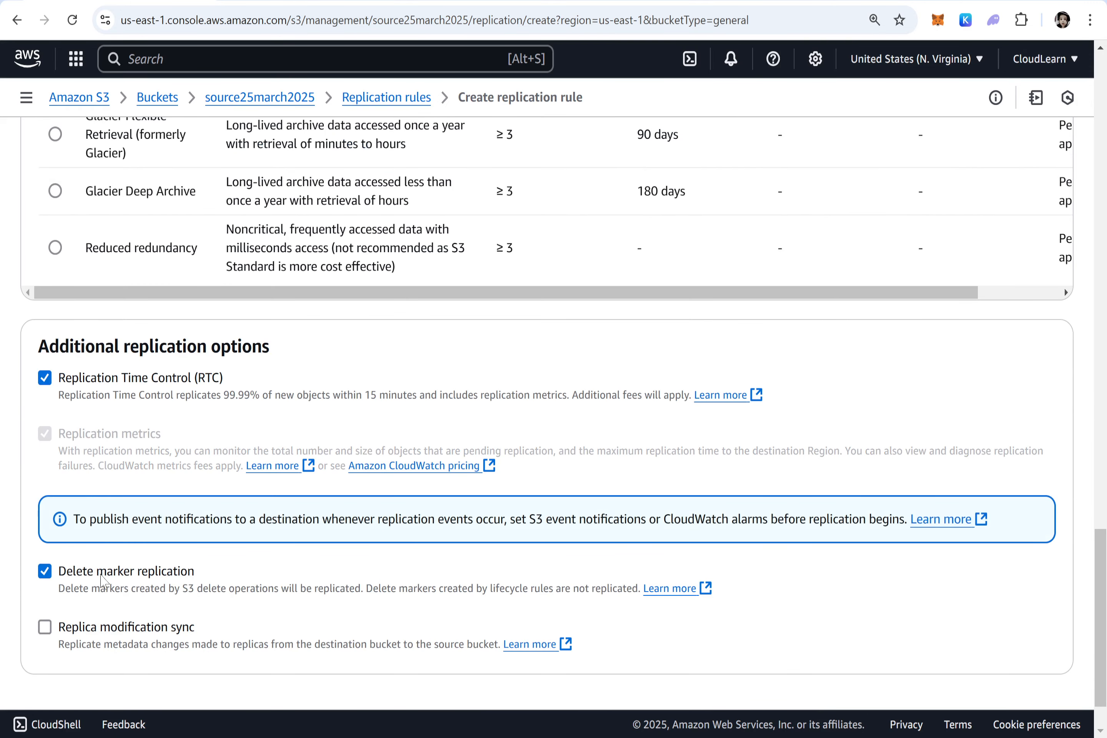
pyautogui.scroll(-2, 102, 581)
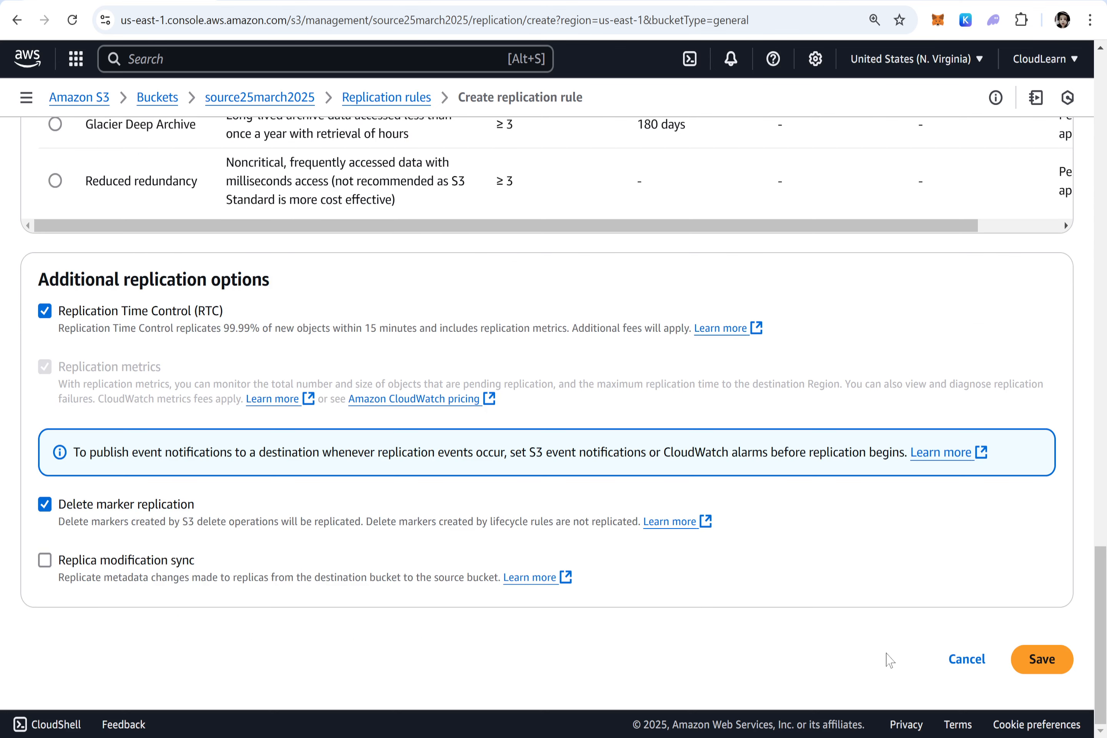
pyautogui.click(1050, 672)
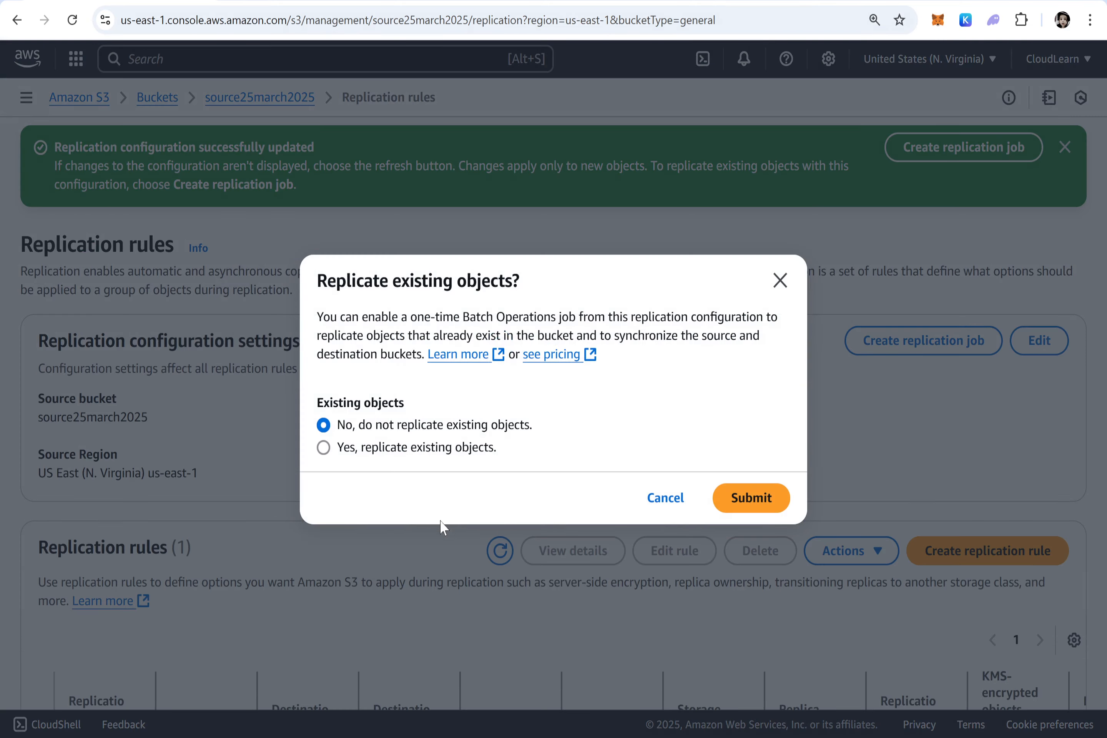
# - Choose to replicate existing objects and set the Batch Operations job's completion report destination to s3://thecloudlearn
pyautogui.click(424, 450)
pyautogui.click(757, 498)
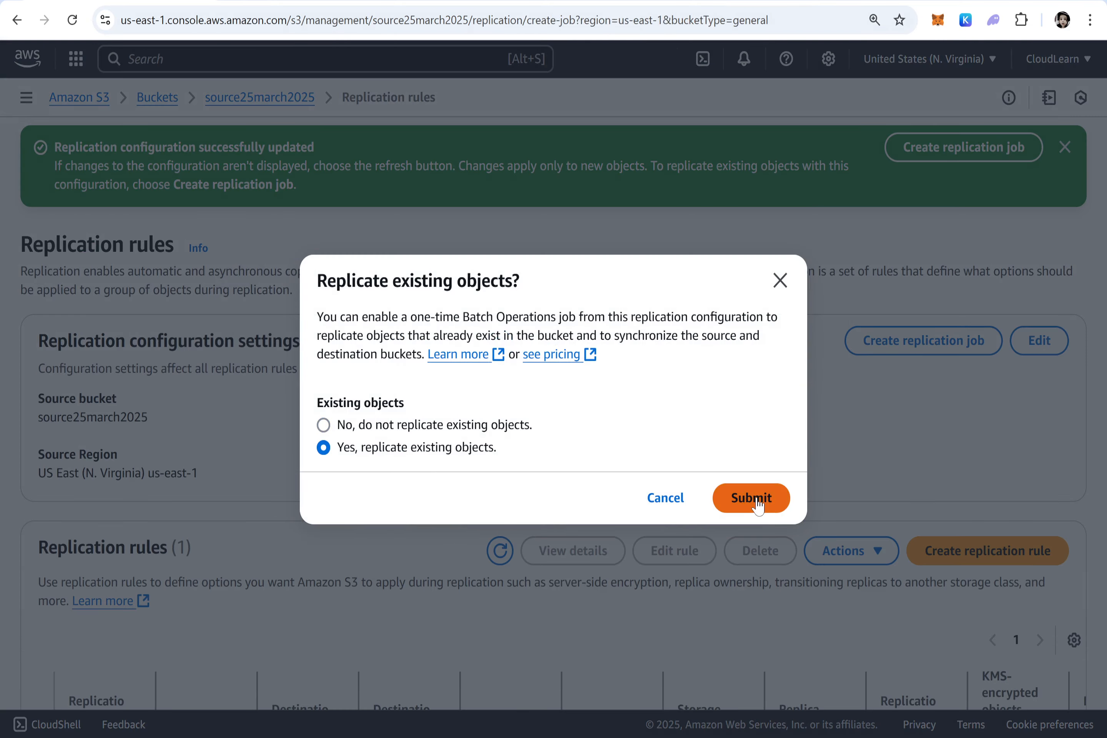
pyautogui.scroll(-3, 238, 504)
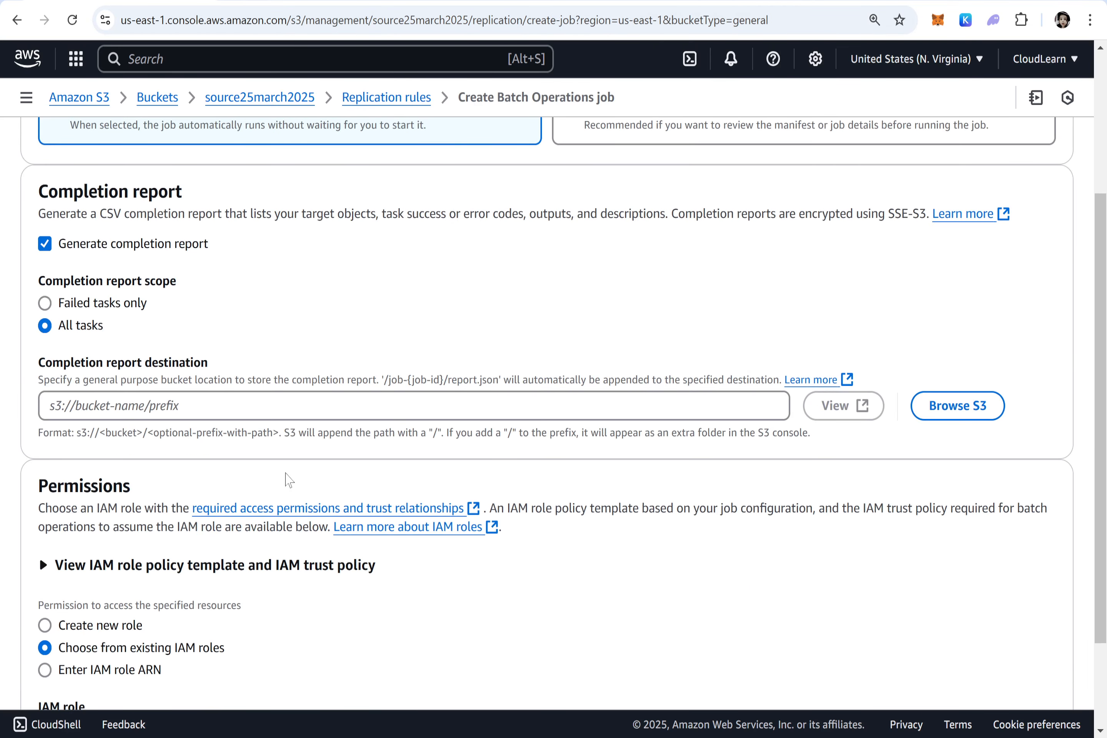
pyautogui.click(968, 404)
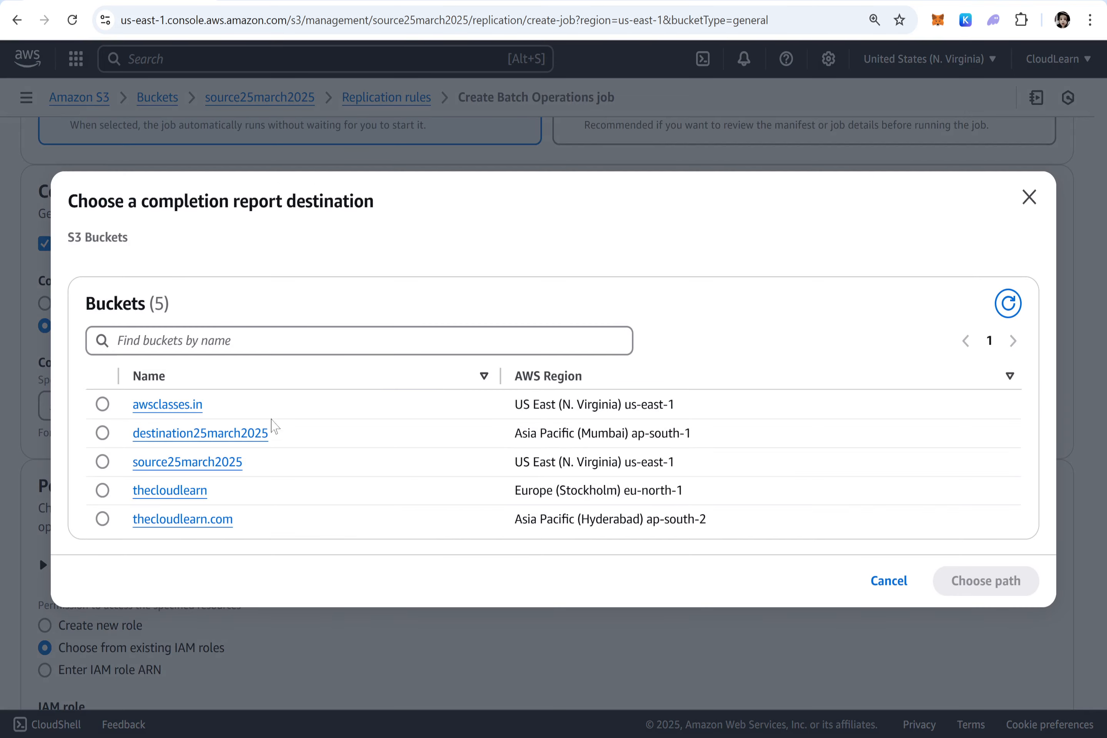
pyautogui.click(170, 491)
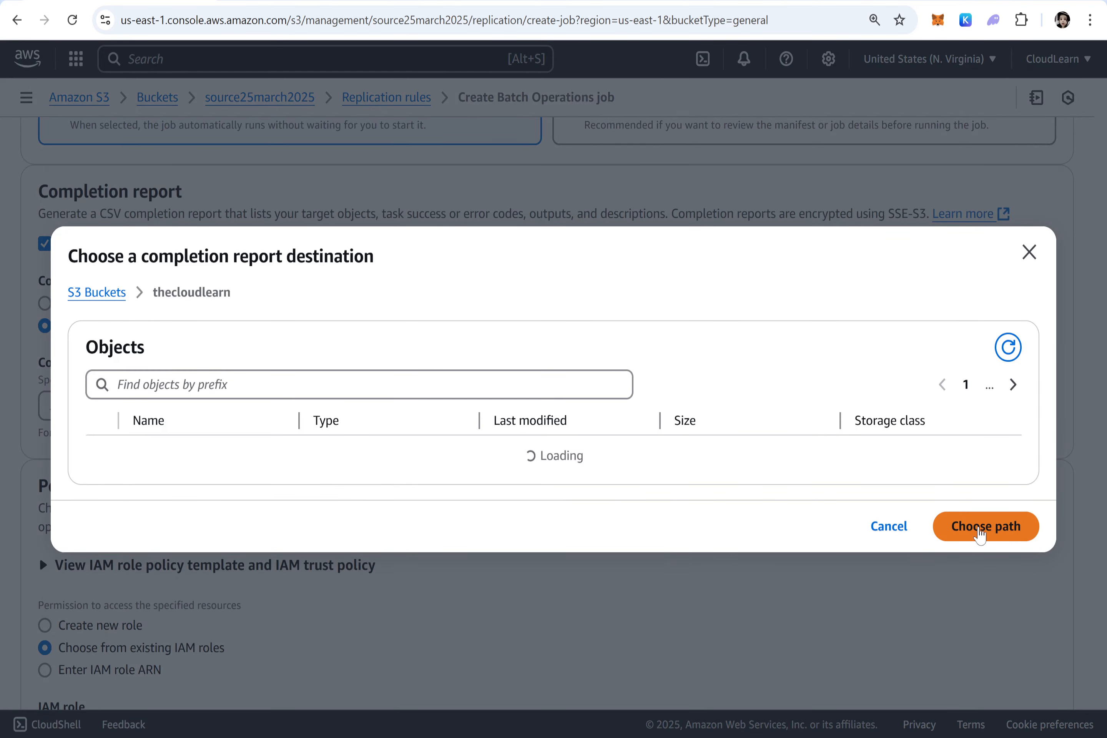
pyautogui.click(978, 529)
pyautogui.scroll(-3, 420, 532)
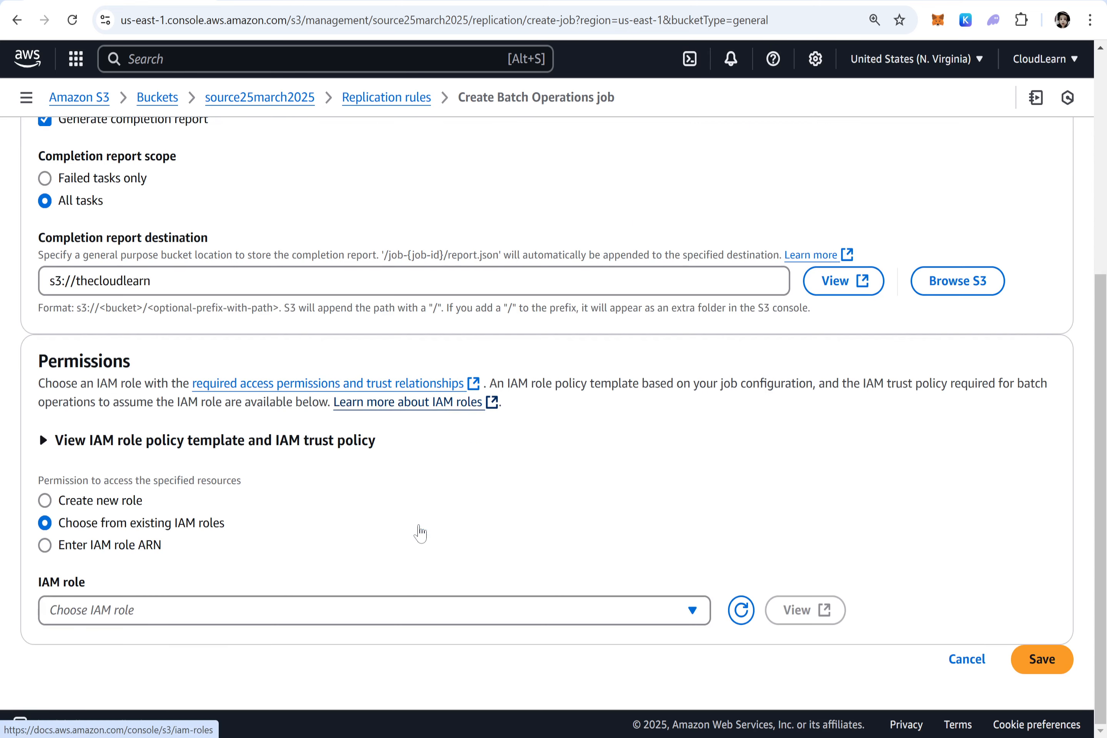
pyautogui.click(136, 546)
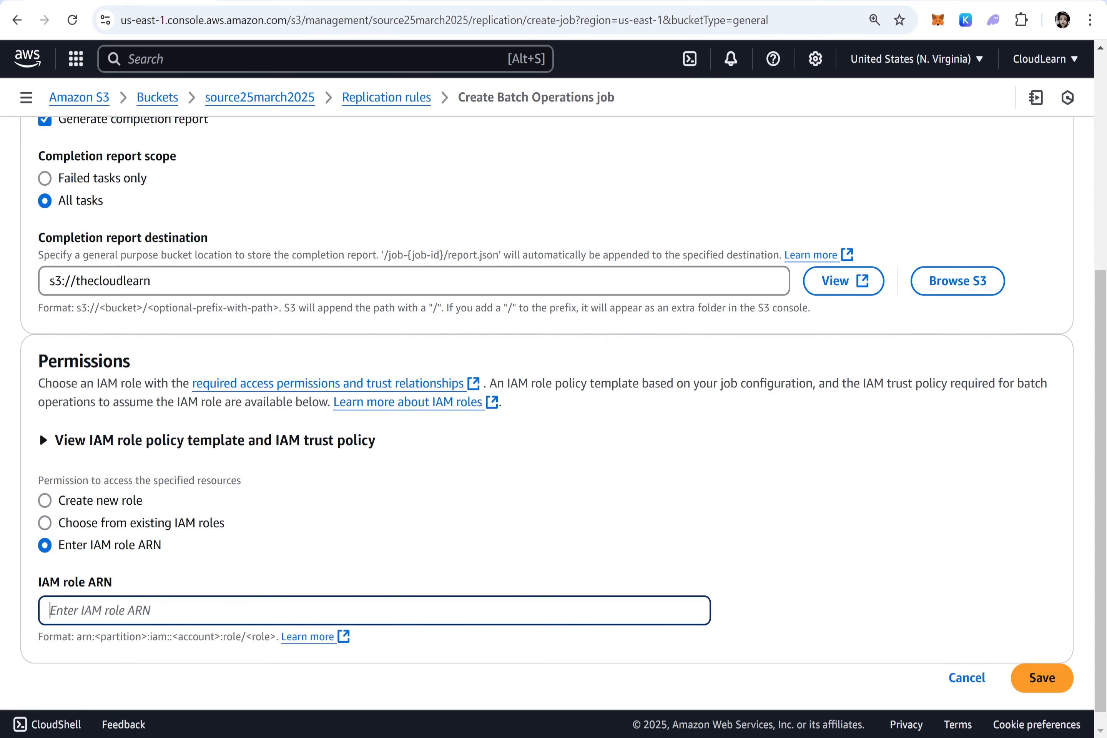
pyautogui.click(117, 526)
pyautogui.click(125, 617)
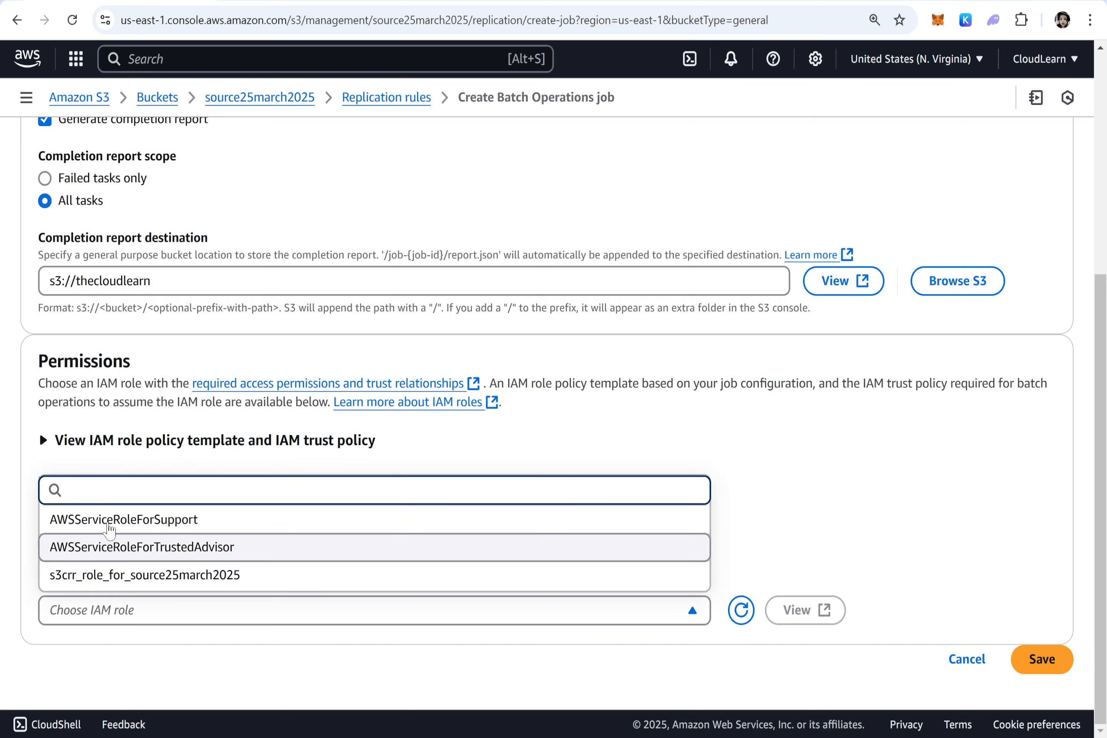
pyautogui.click(787, 450)
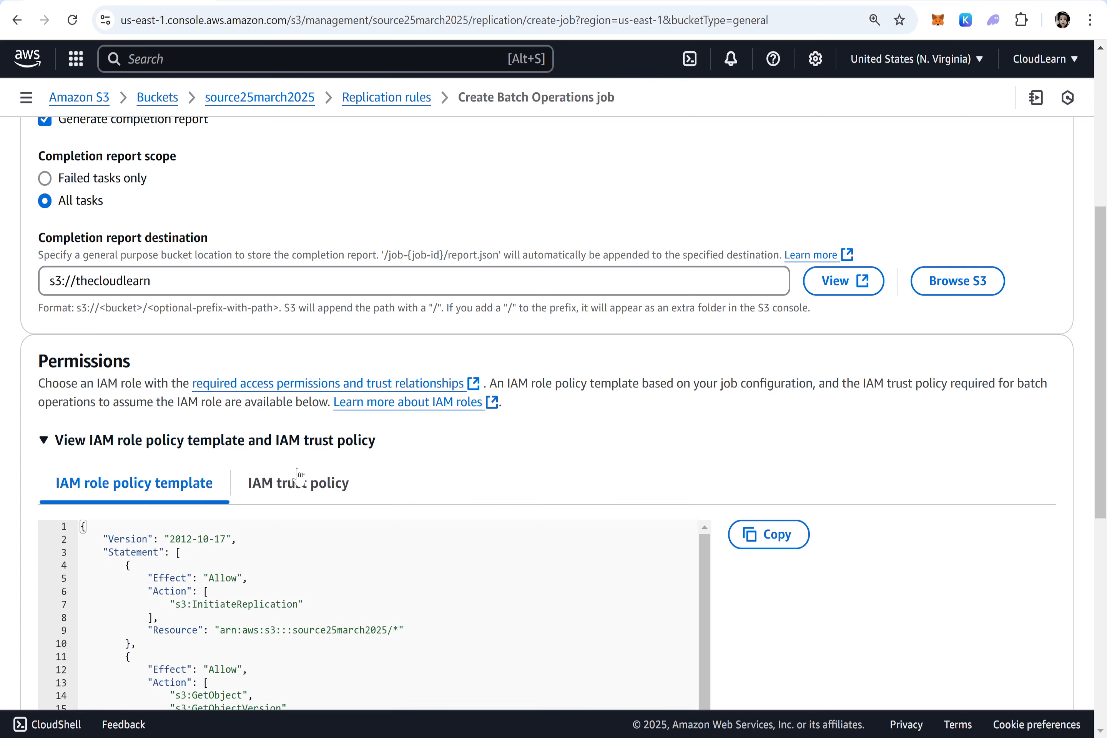
# - Have a new IAM role created for the Batch Operations job and save the job
pyautogui.scroll(-12, 506, 459)
pyautogui.click(93, 503)
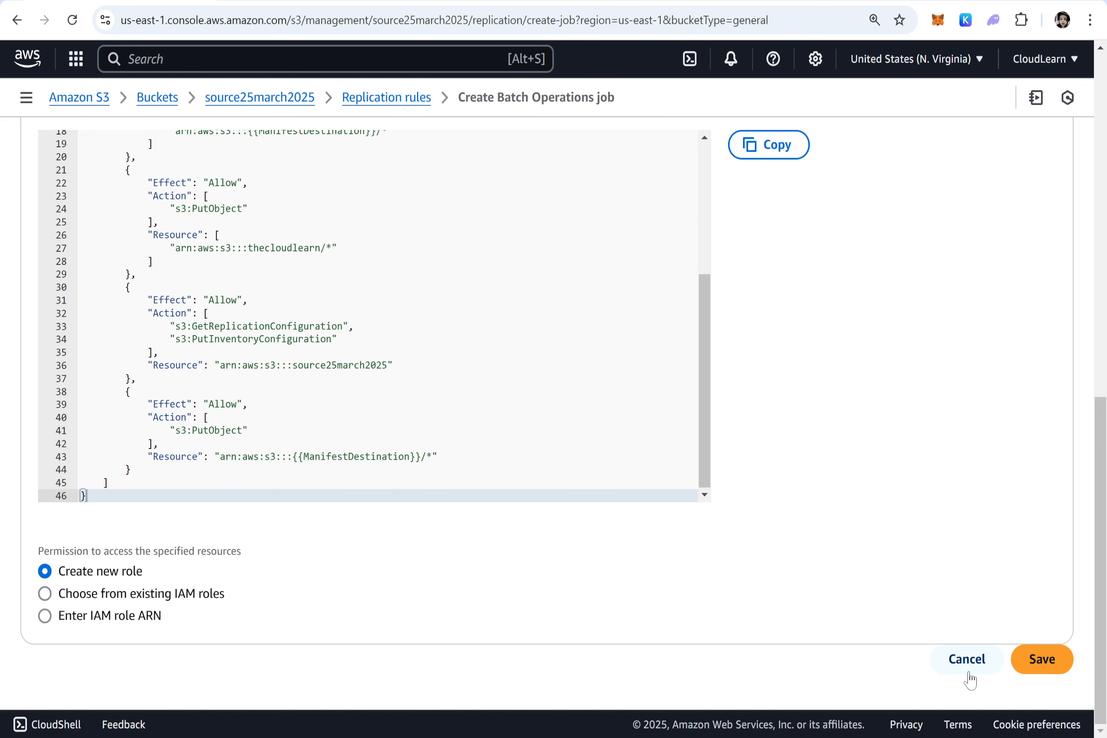
pyautogui.click(1049, 669)
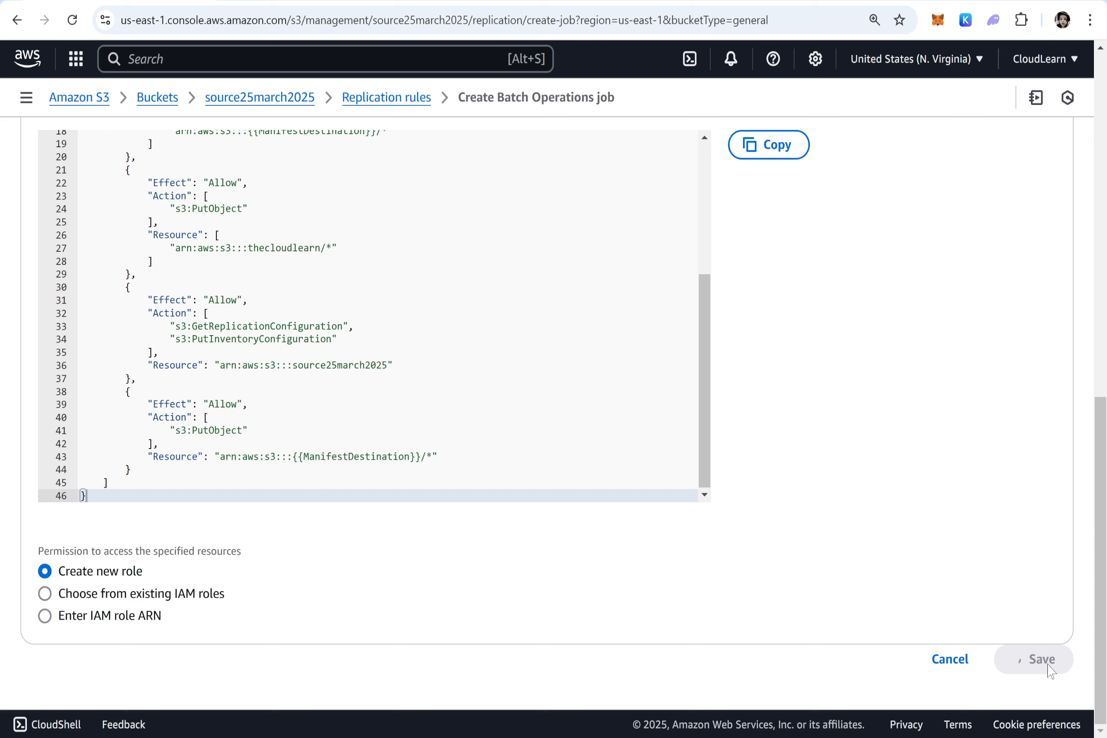
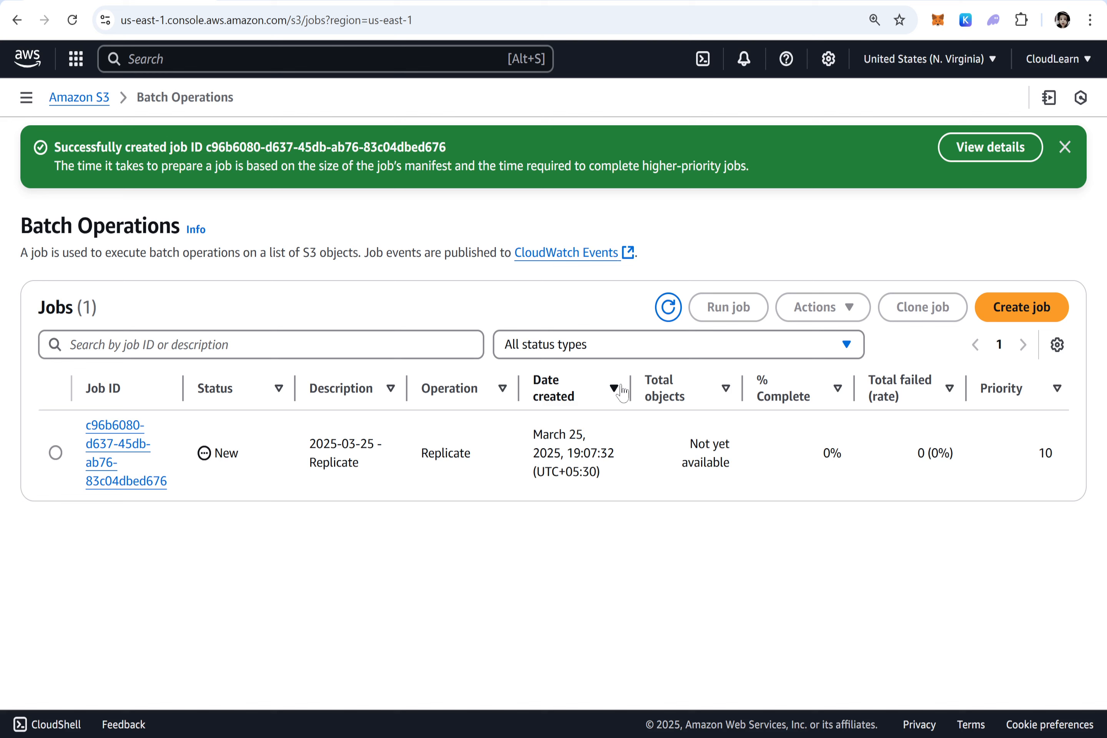
# - Refresh the Batch Operations job list repeatedly and check the replication job's status and total objects
pyautogui.click(668, 314)
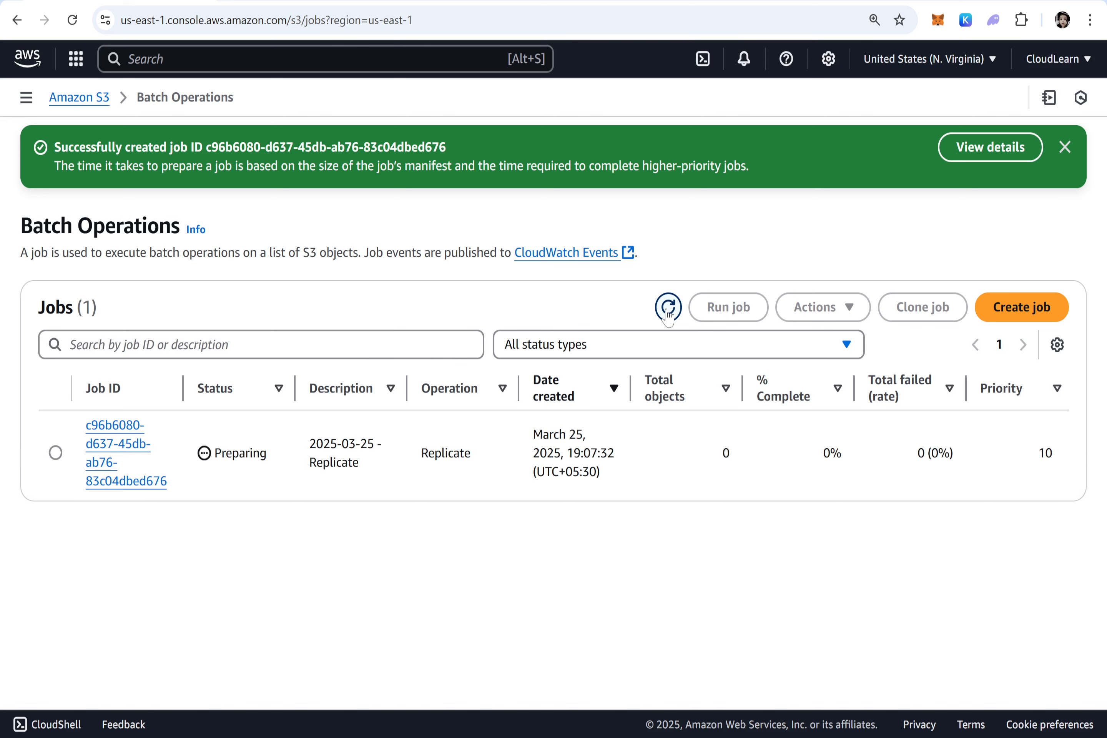
pyautogui.doubleClick(223, 453)
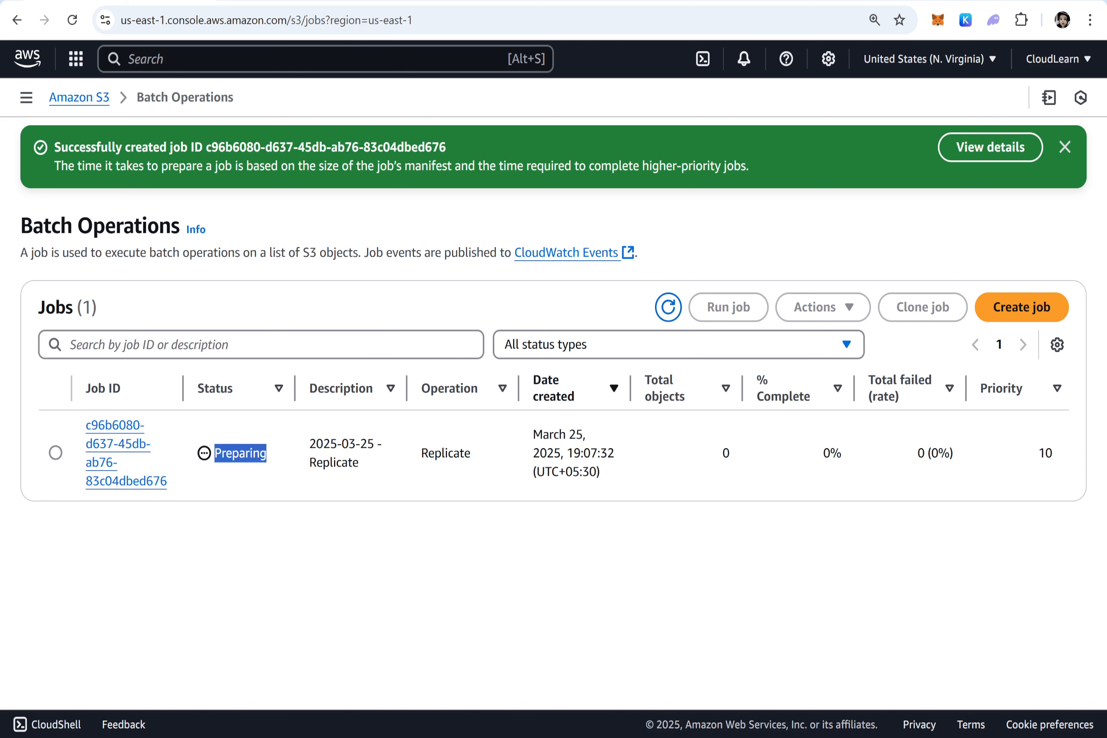
pyautogui.click(668, 314)
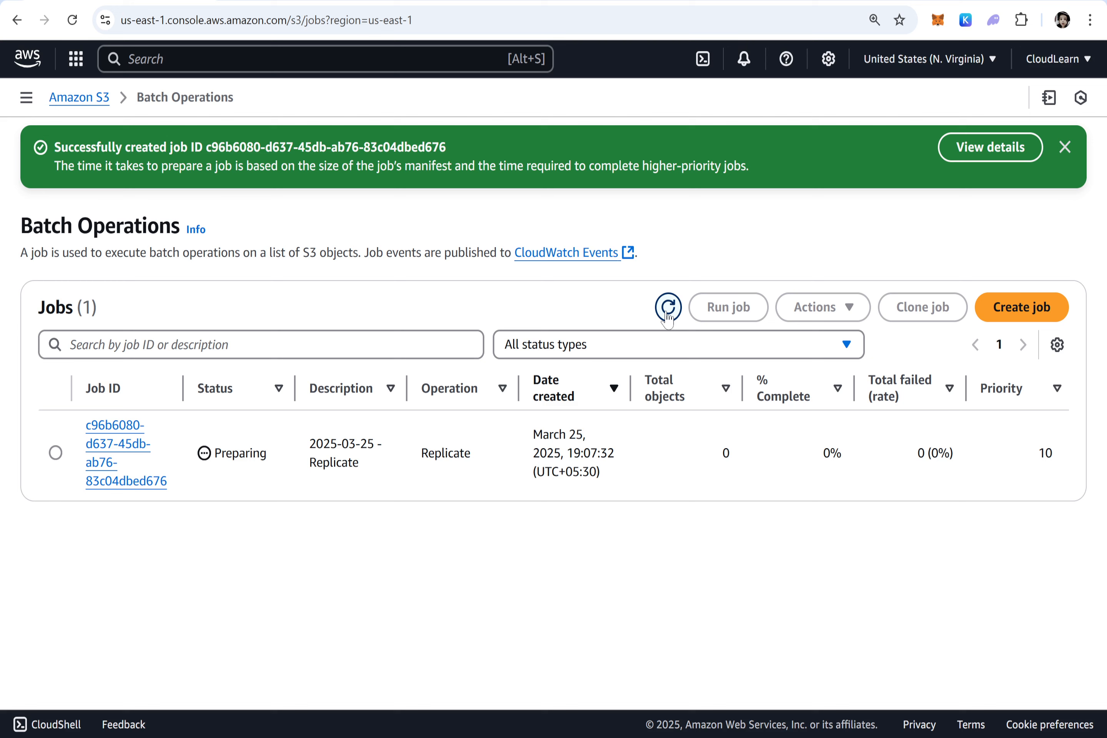
pyautogui.click(665, 309)
pyautogui.click(665, 309)
pyautogui.click(665, 310)
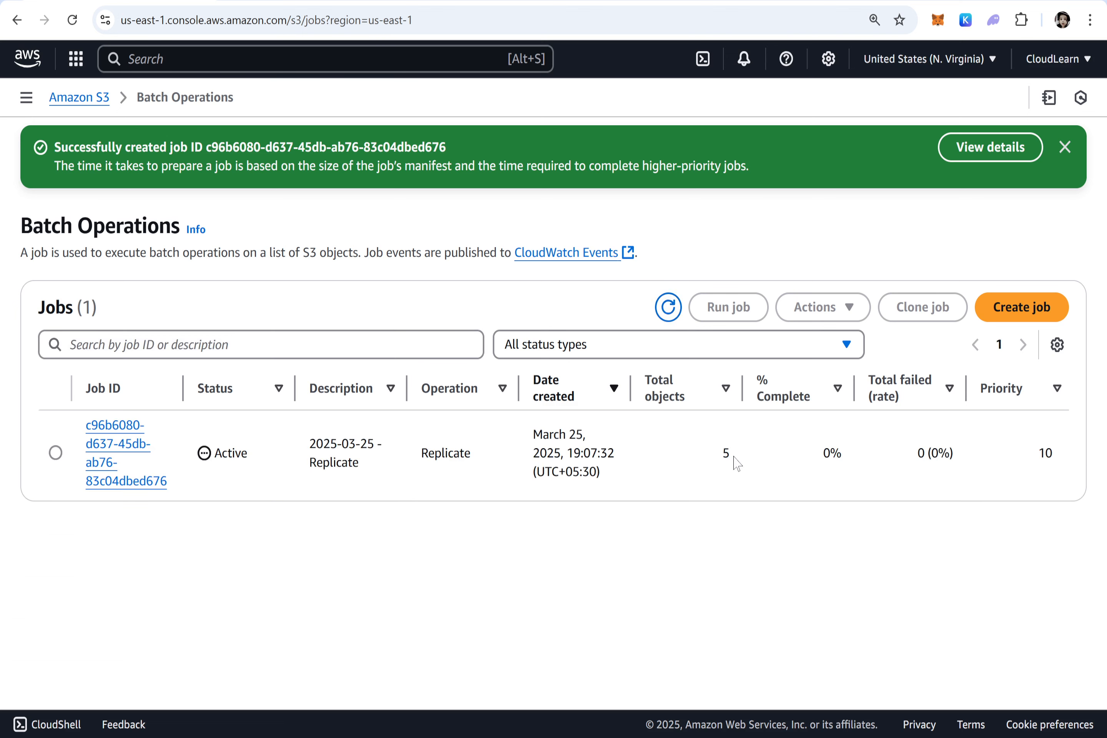
pyautogui.moveTo(736, 463); pyautogui.dragTo(723, 460)
pyautogui.click(664, 315)
# - Open the new replication job's details and keep refreshing them to monitor its progress
pyautogui.click(990, 147)
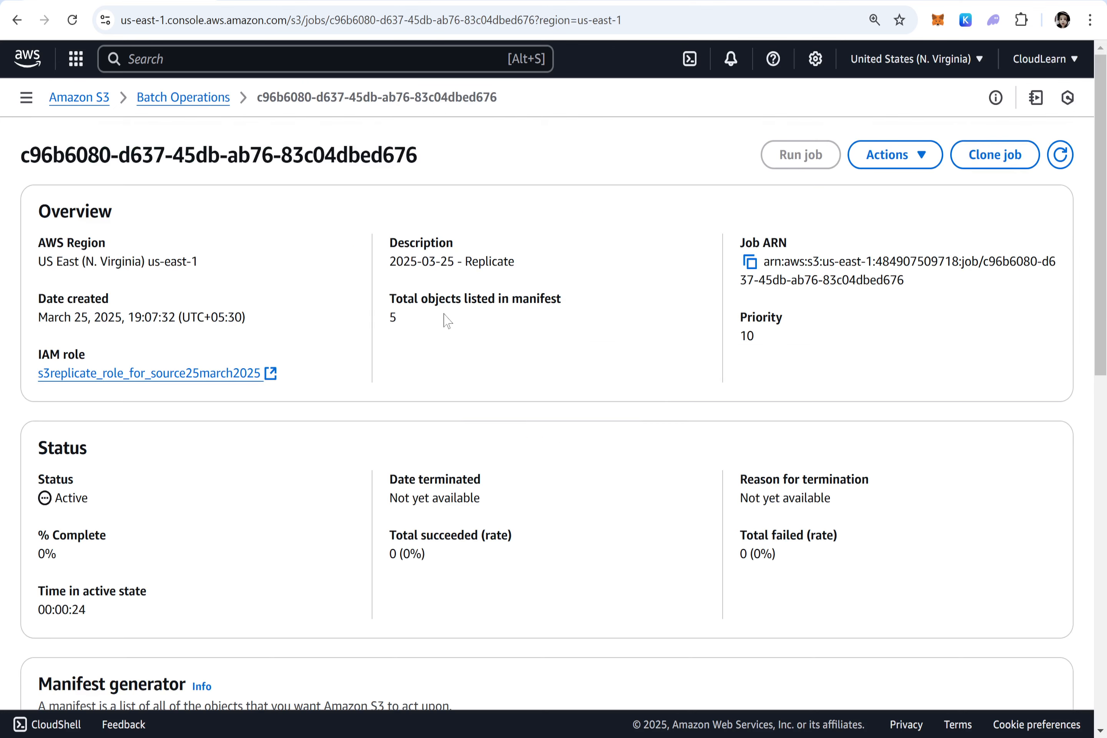
pyautogui.scroll(-5, 412, 333)
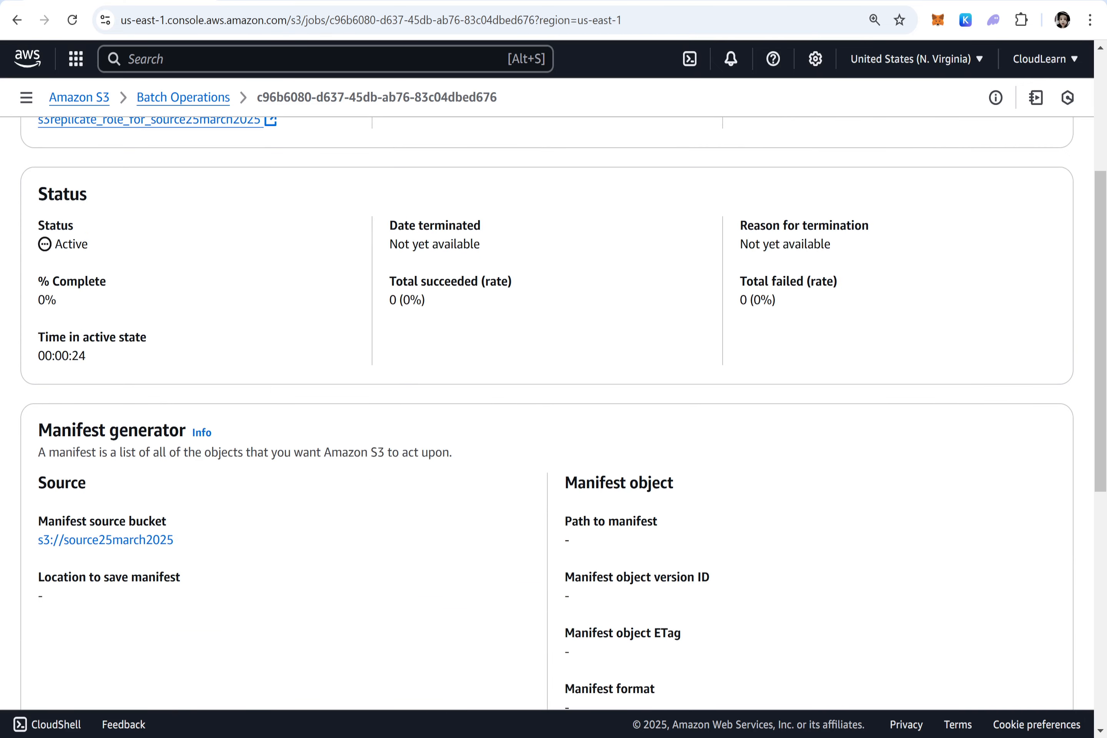
pyautogui.scroll(5, 800, 223)
pyautogui.click(1060, 155)
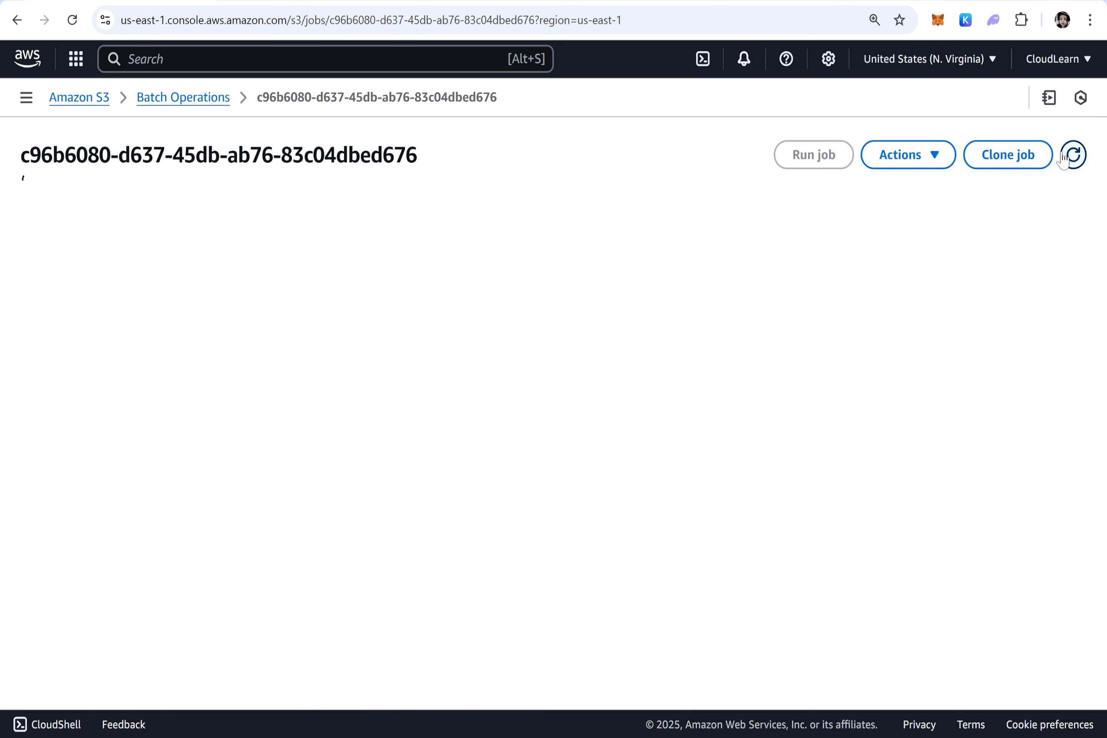
pyautogui.click(1060, 155)
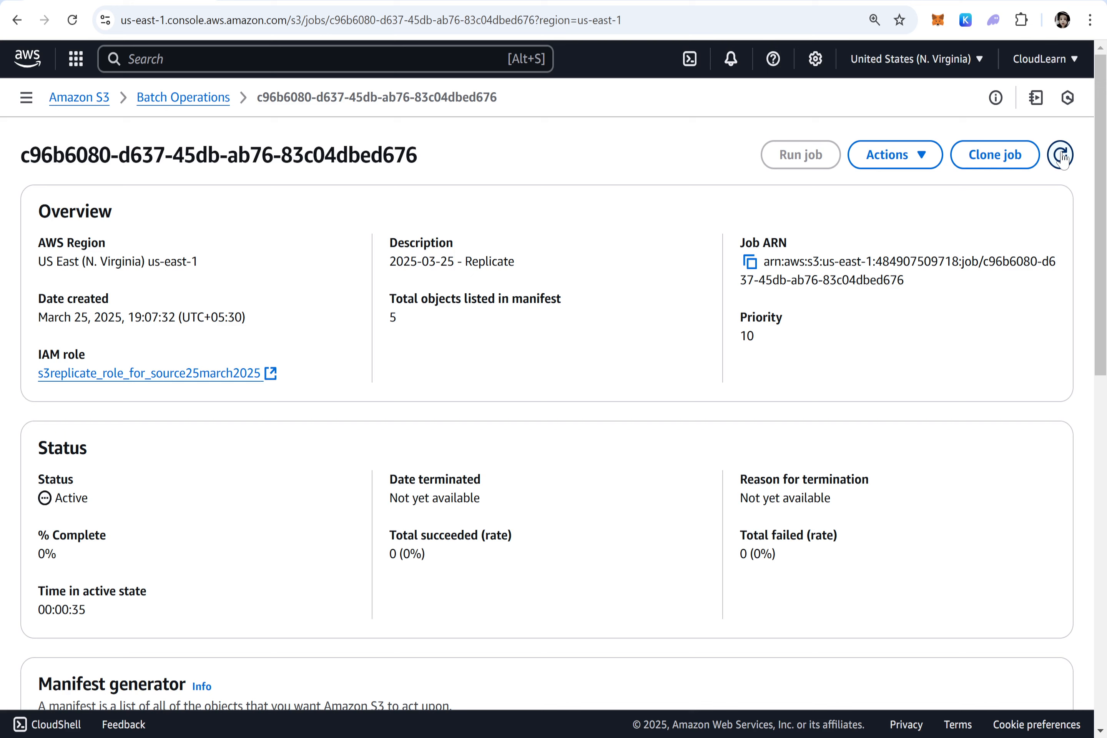
pyautogui.click(1061, 155)
pyautogui.click(1061, 156)
pyautogui.click(1060, 155)
pyautogui.scroll(-5, 1060, 155)
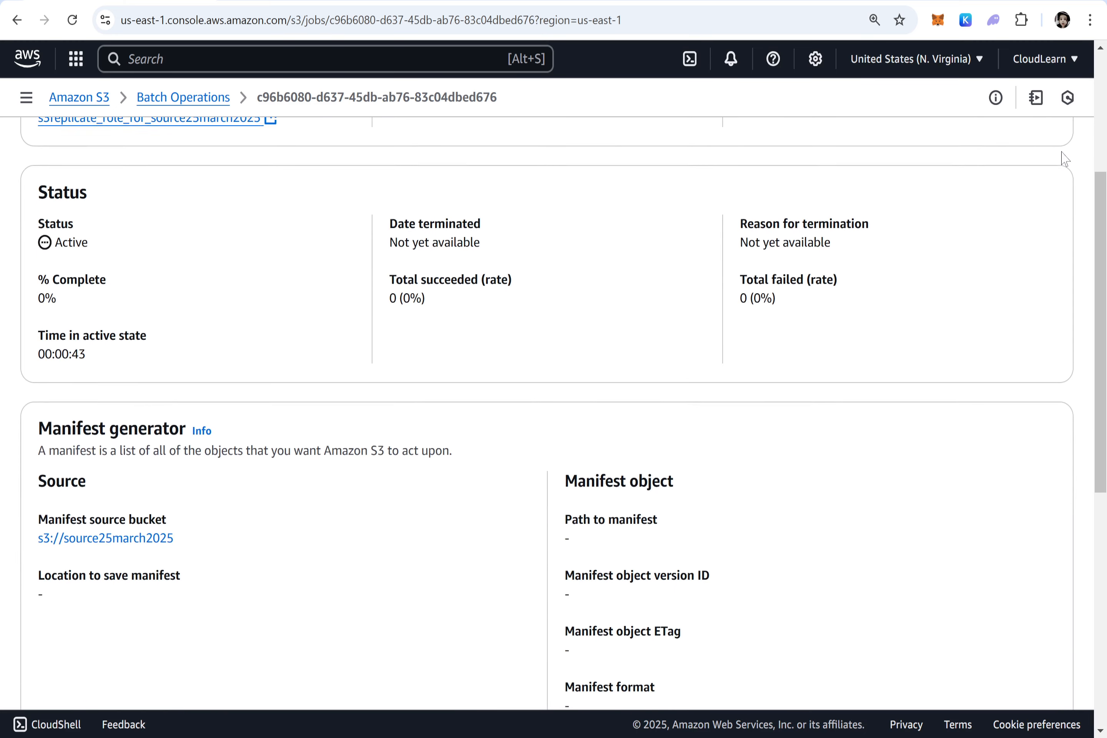
pyautogui.scroll(5, 1064, 158)
pyautogui.click(1062, 158)
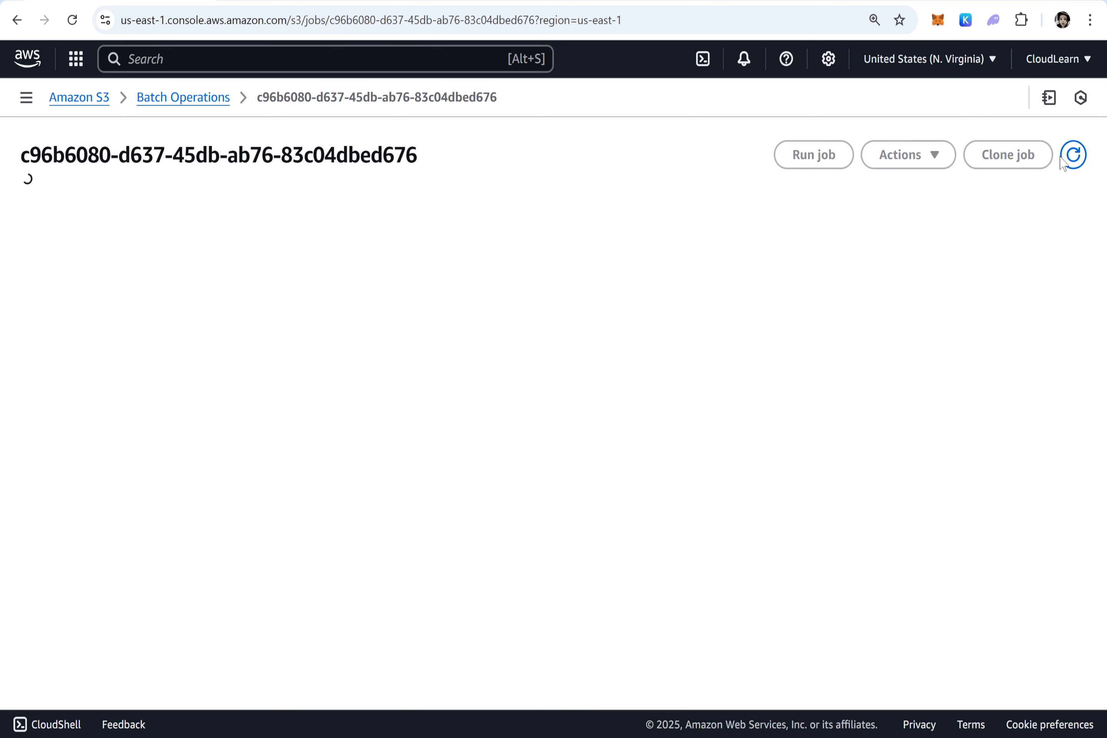
pyautogui.click(1060, 161)
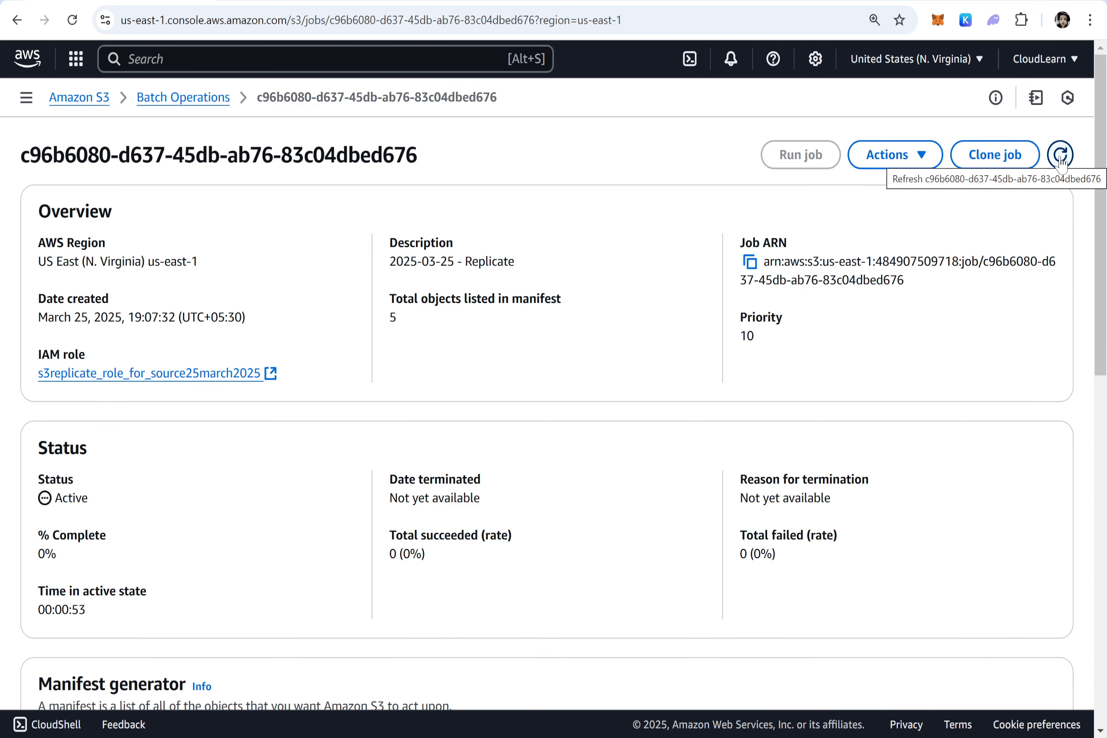
pyautogui.scroll(-4, 1063, 200)
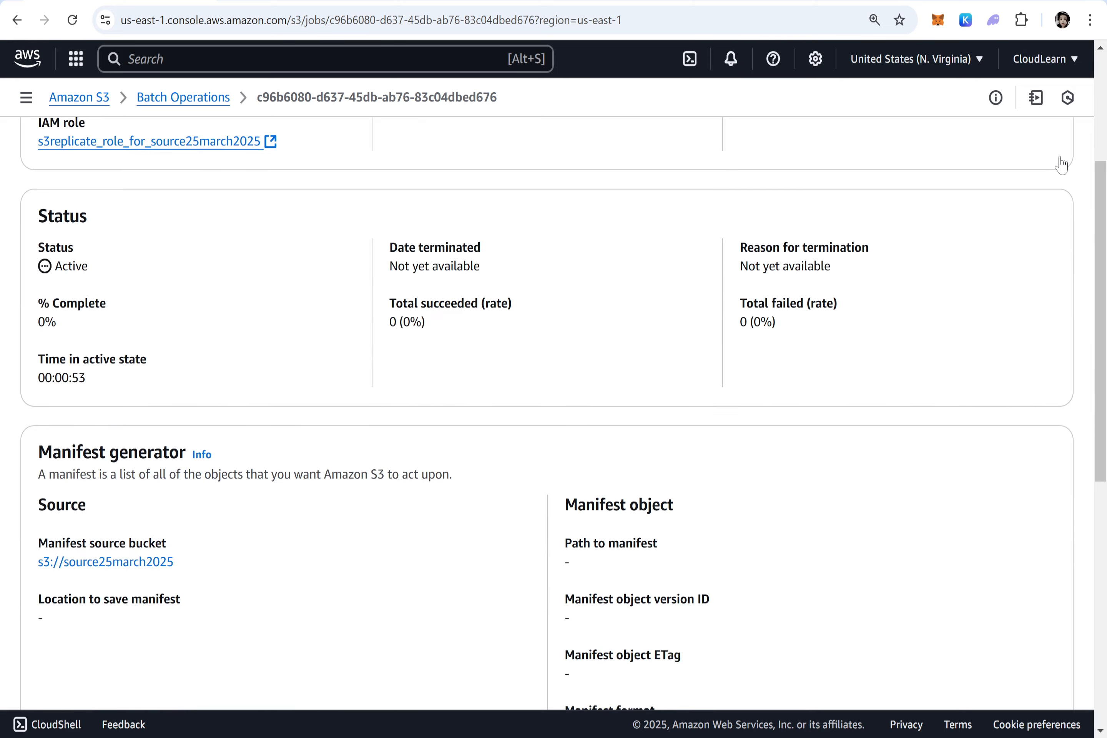
pyautogui.scroll(4, 1063, 166)
pyautogui.click(1061, 154)
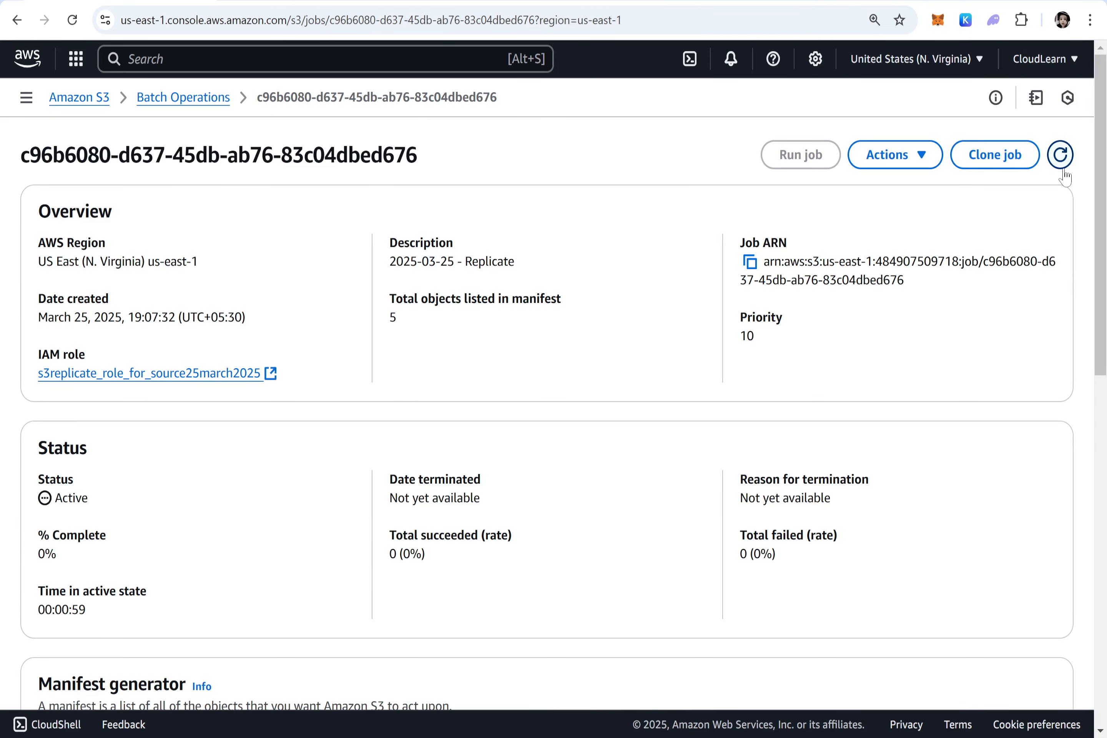
pyautogui.click(1063, 159)
pyautogui.click(1061, 157)
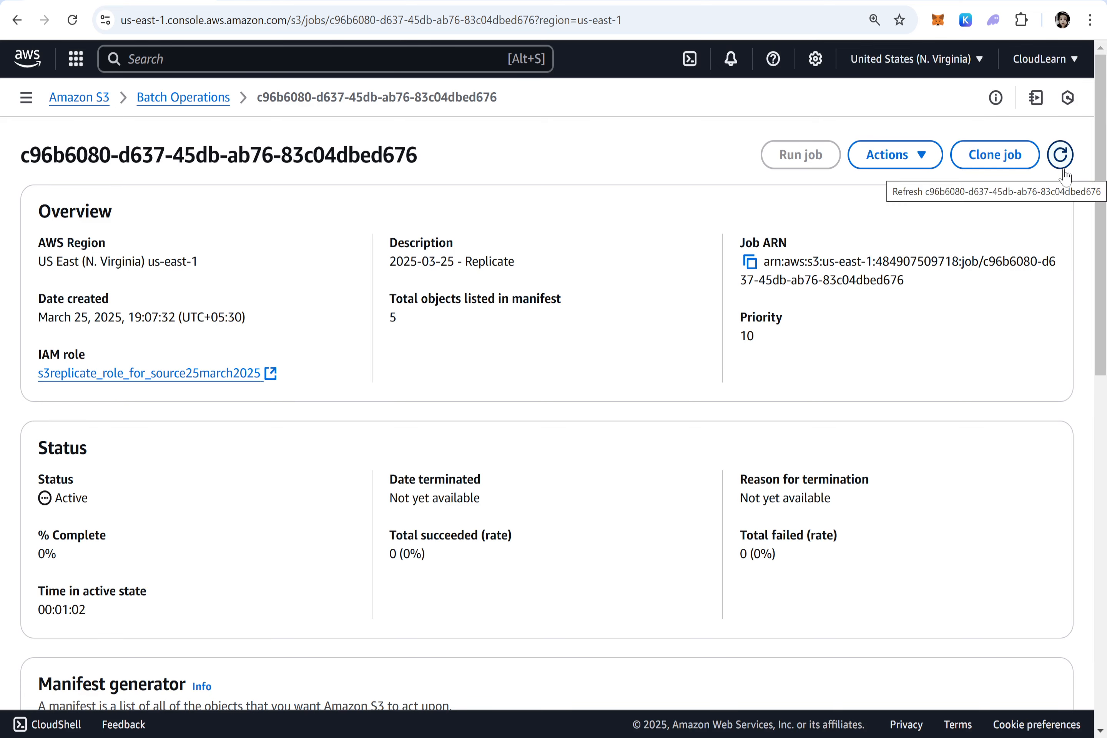
pyautogui.click(1062, 157)
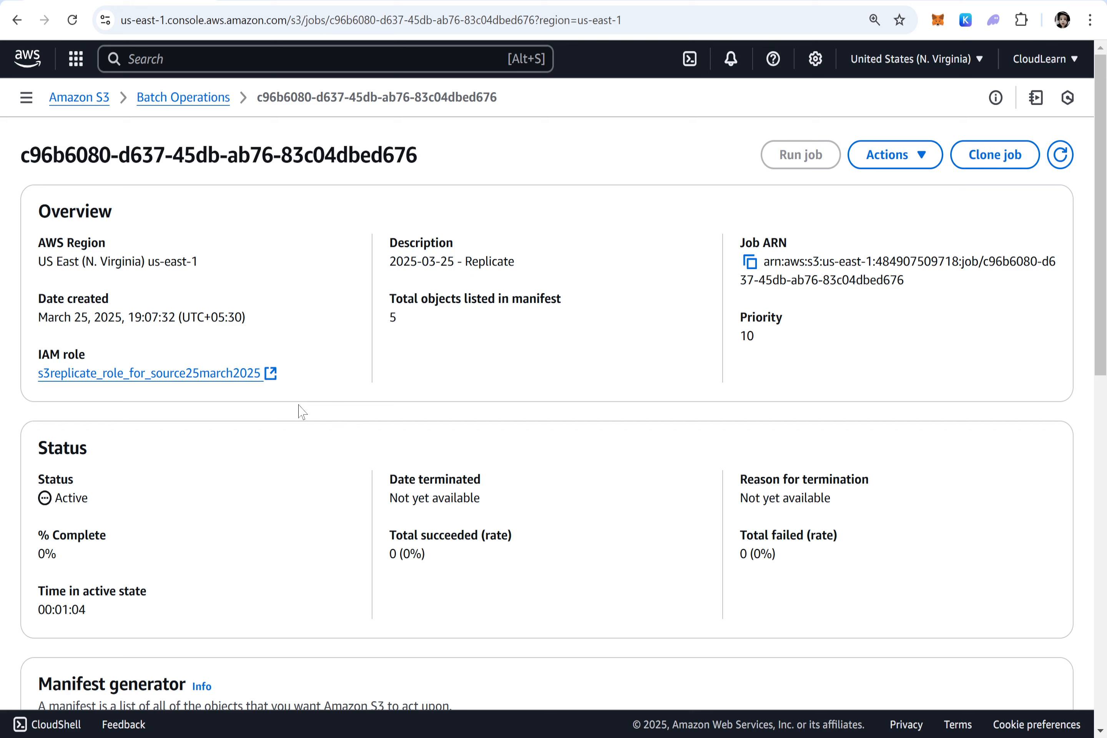
pyautogui.click(1061, 156)
pyautogui.click(1063, 164)
pyautogui.click(1064, 168)
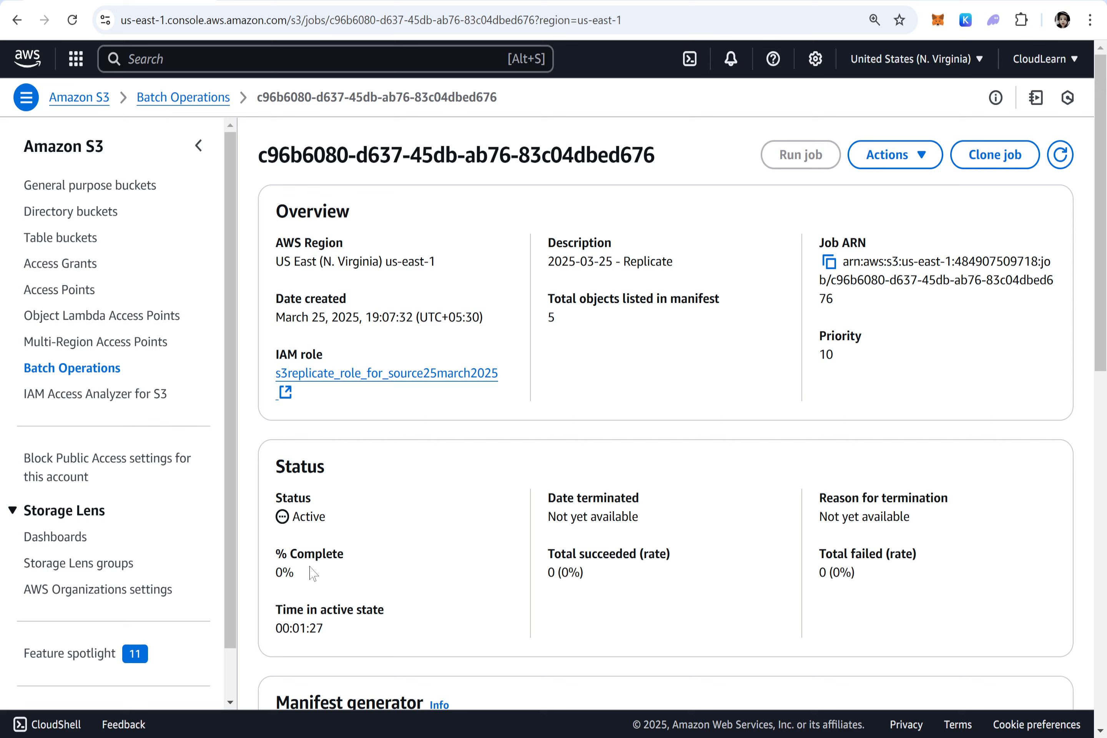
# - Examine the job's status, completion percentage, and succeeded and failed totals, reloading the job details in between
pyautogui.doubleClick(285, 572)
pyautogui.doubleClick(307, 517)
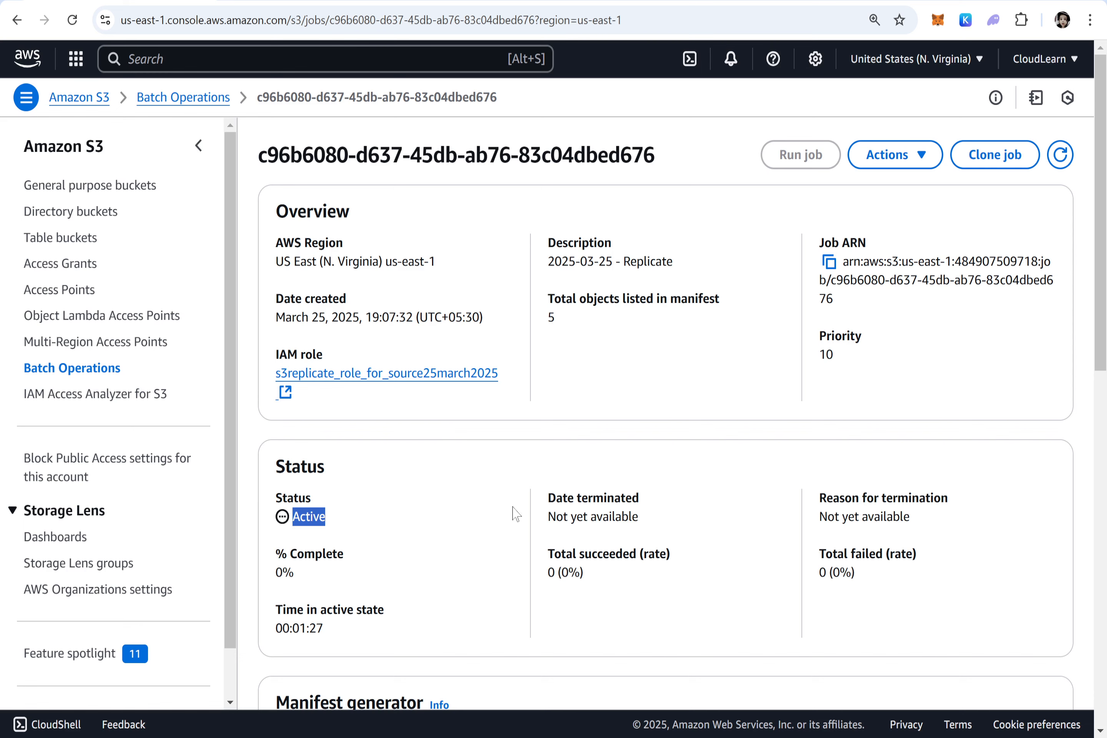
pyautogui.click(1061, 156)
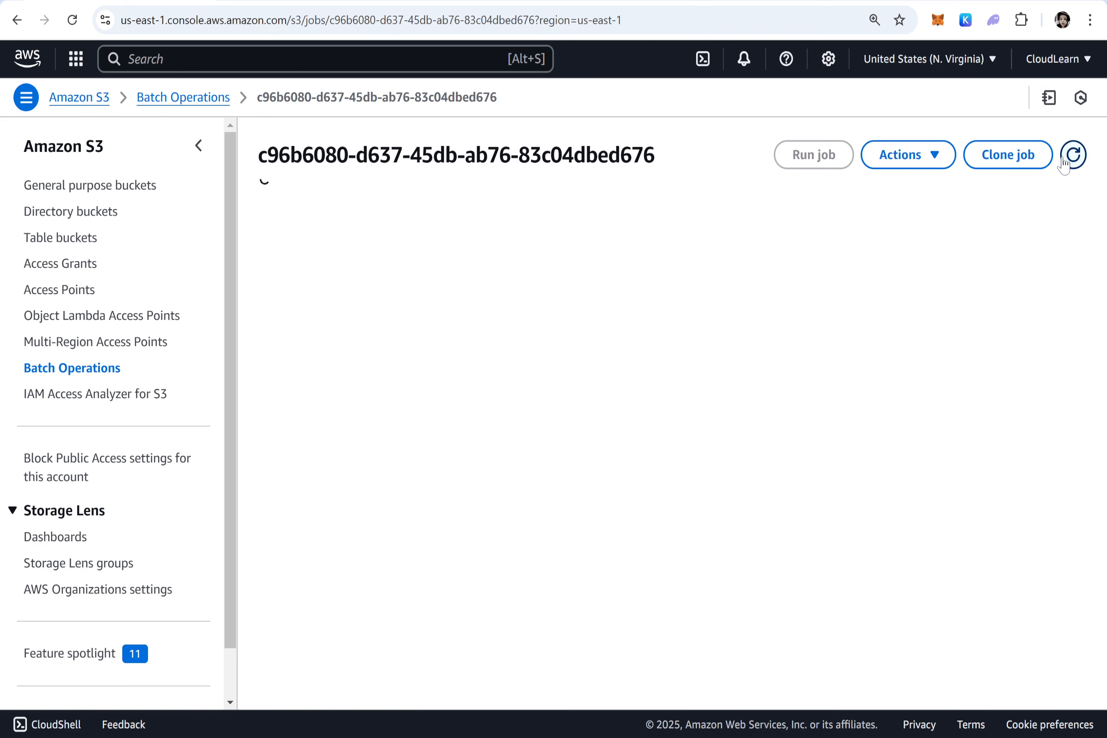
pyautogui.click(1060, 156)
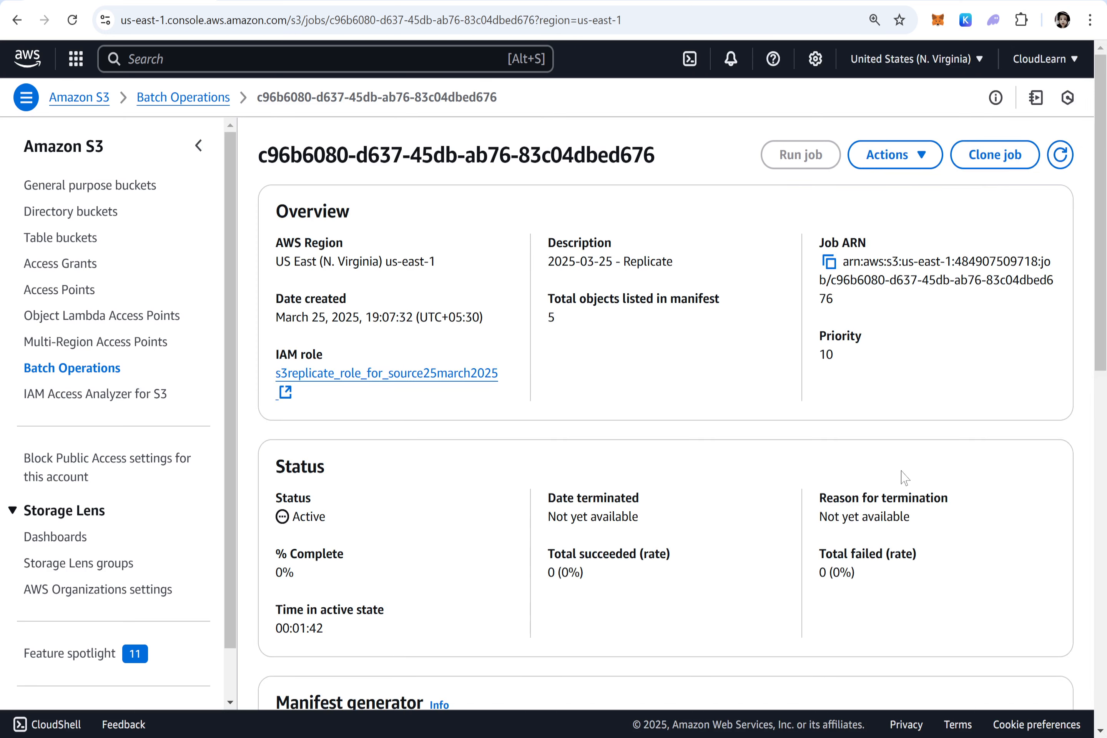
pyautogui.moveTo(591, 577); pyautogui.dragTo(547, 572)
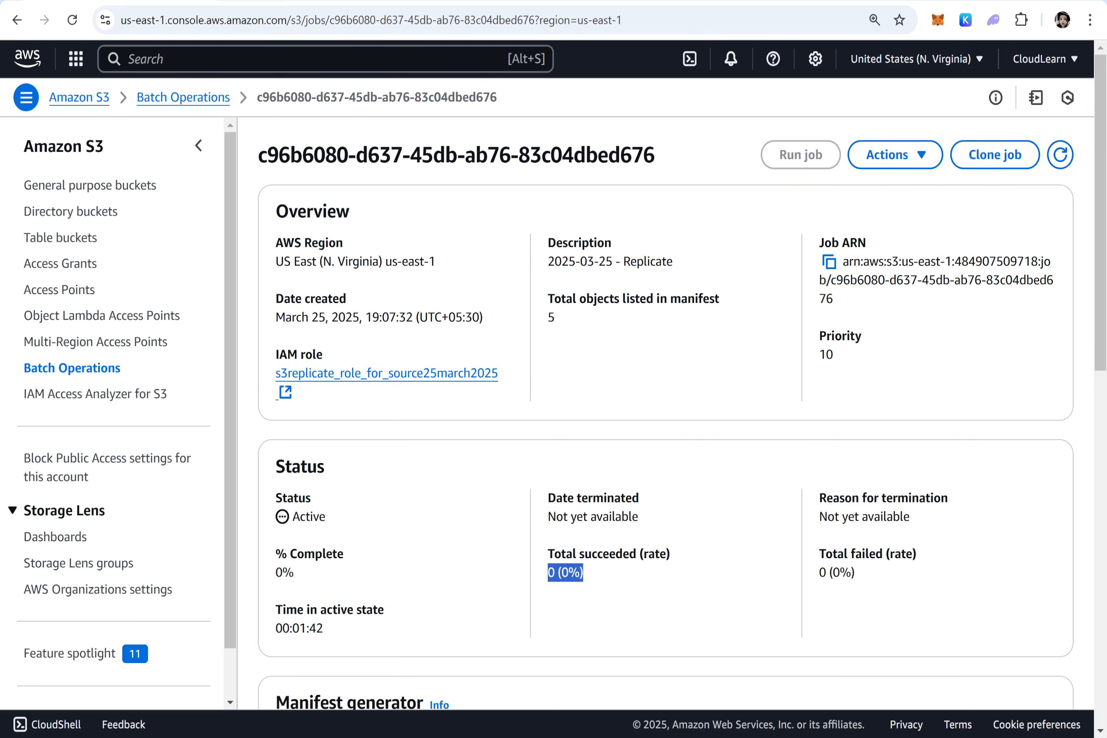
pyautogui.moveTo(860, 576); pyautogui.dragTo(817, 581)
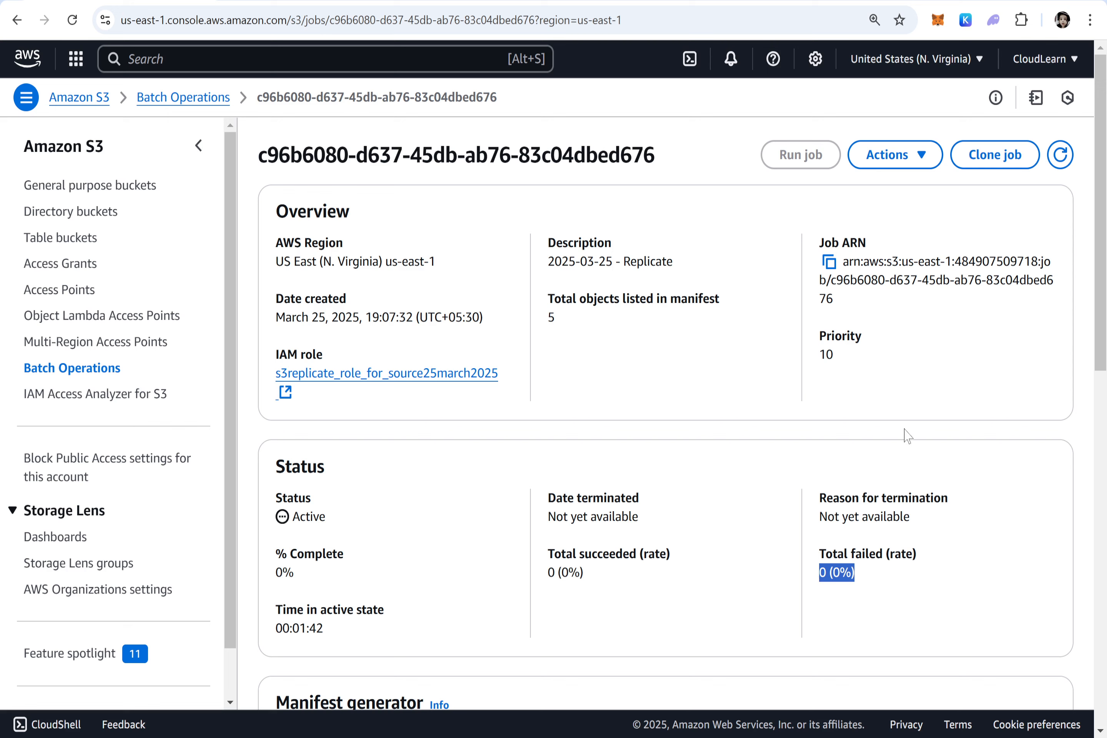
# - Refresh the job details again and check the updated status and total succeeded rate
pyautogui.click(1056, 167)
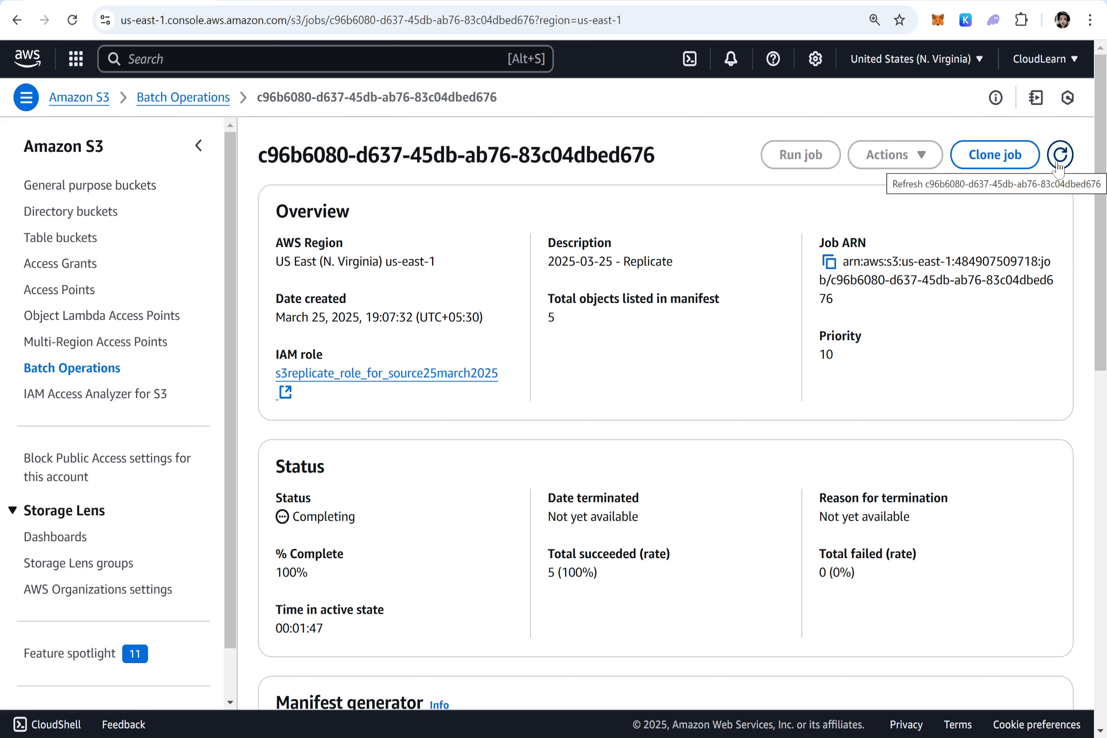
pyautogui.doubleClick(324, 517)
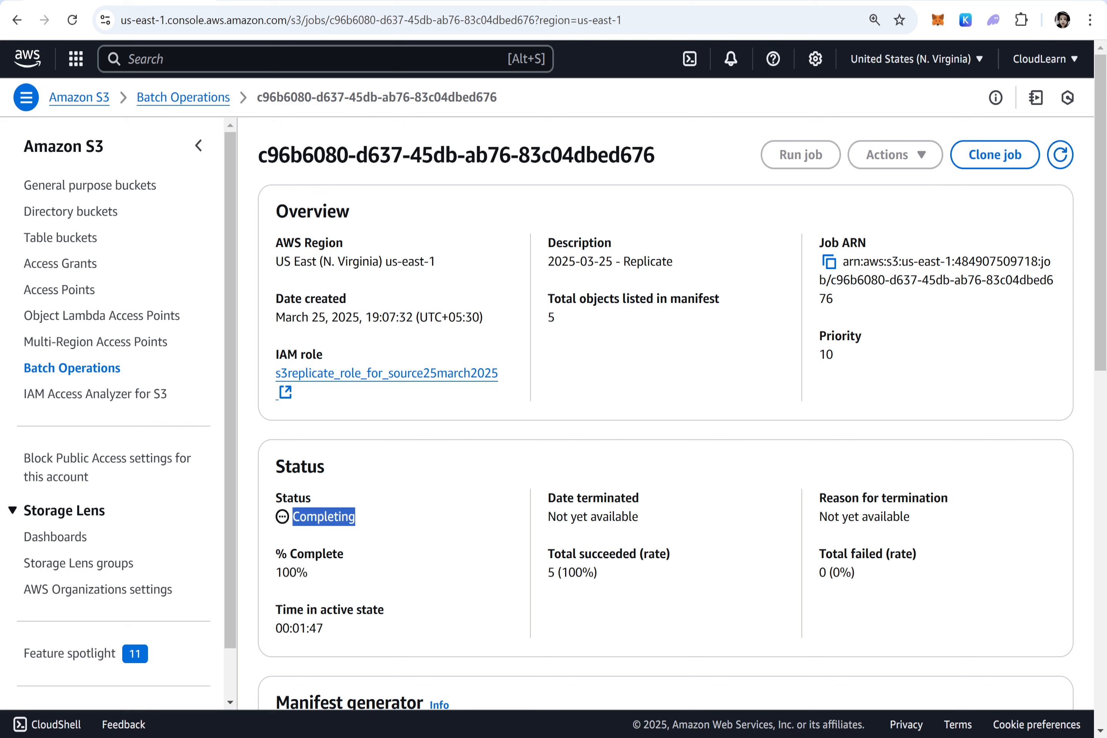
pyautogui.moveTo(596, 572); pyautogui.dragTo(548, 573)
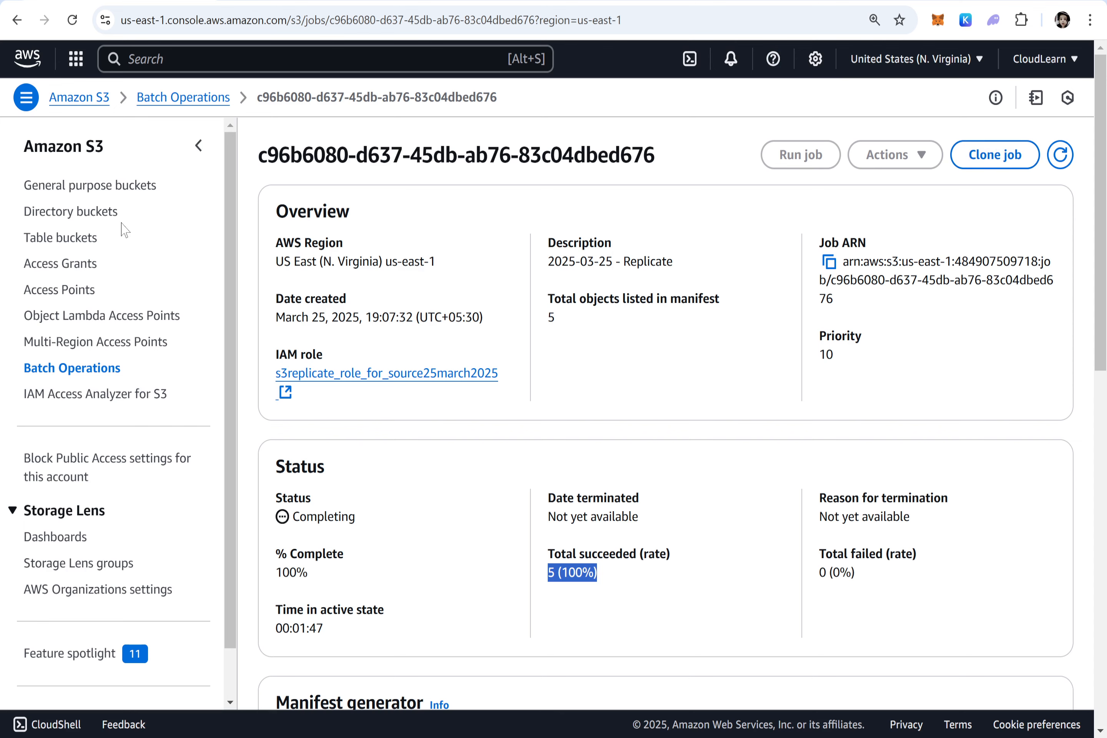
# - Open the destination25march2025 bucket and check its replicated objects and their storage class
pyautogui.click(55, 190)
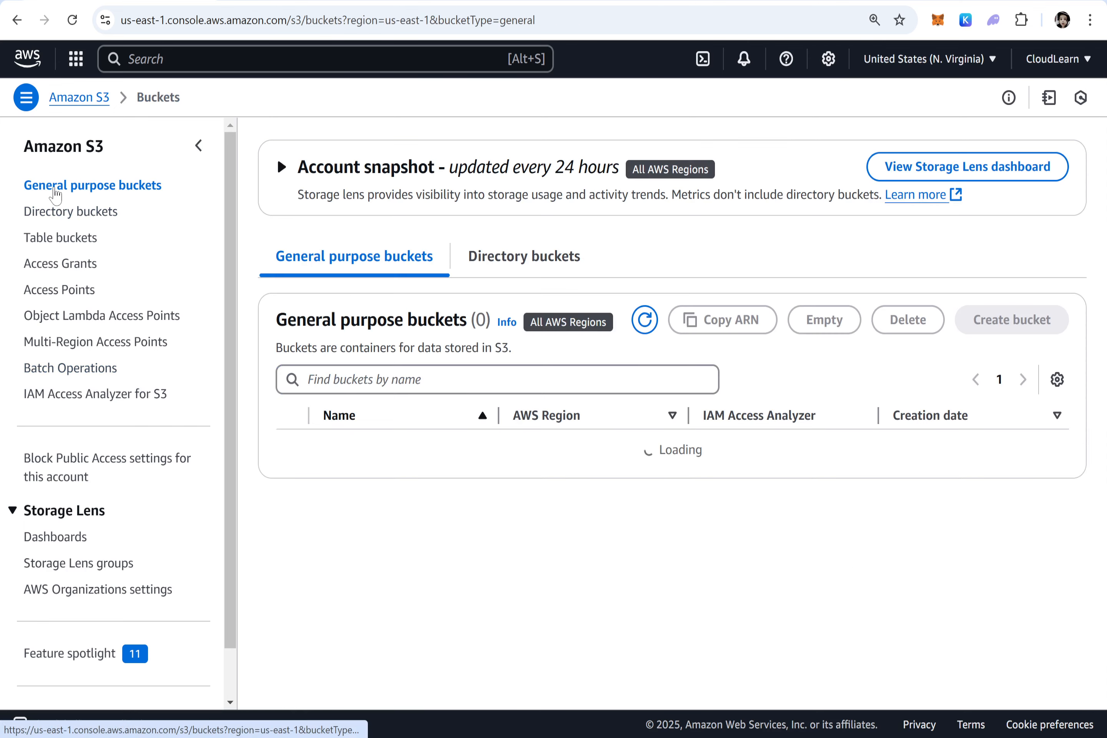
pyautogui.scroll(-1, 444, 537)
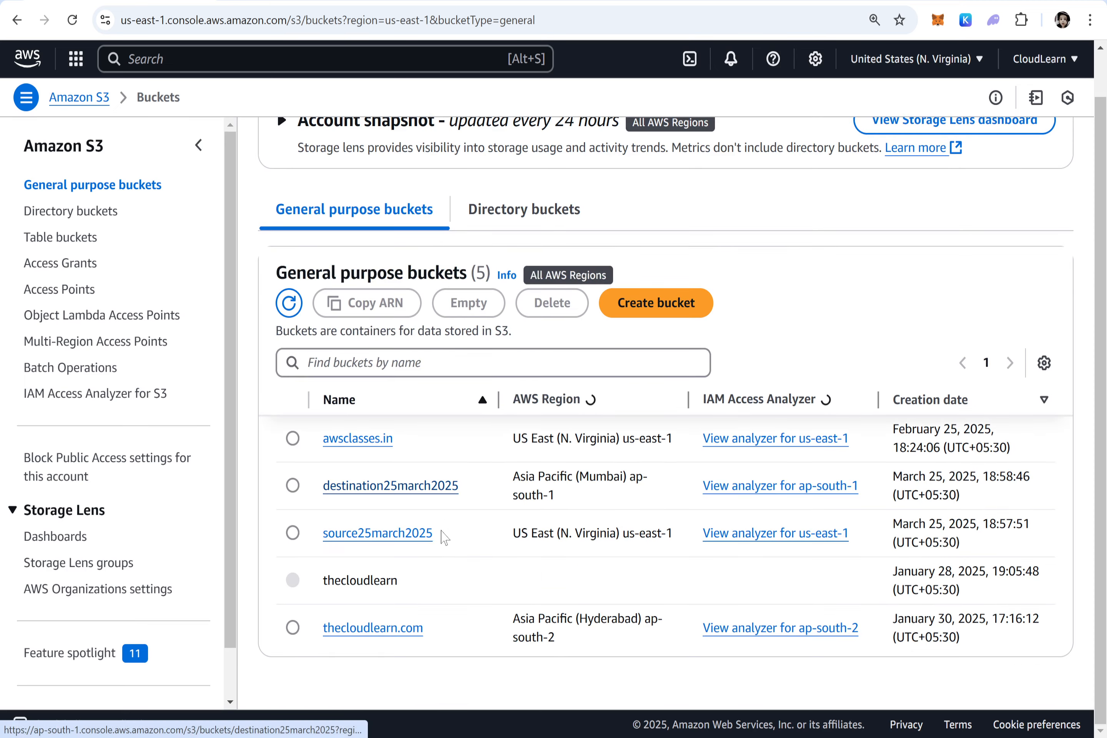
pyautogui.click(366, 488)
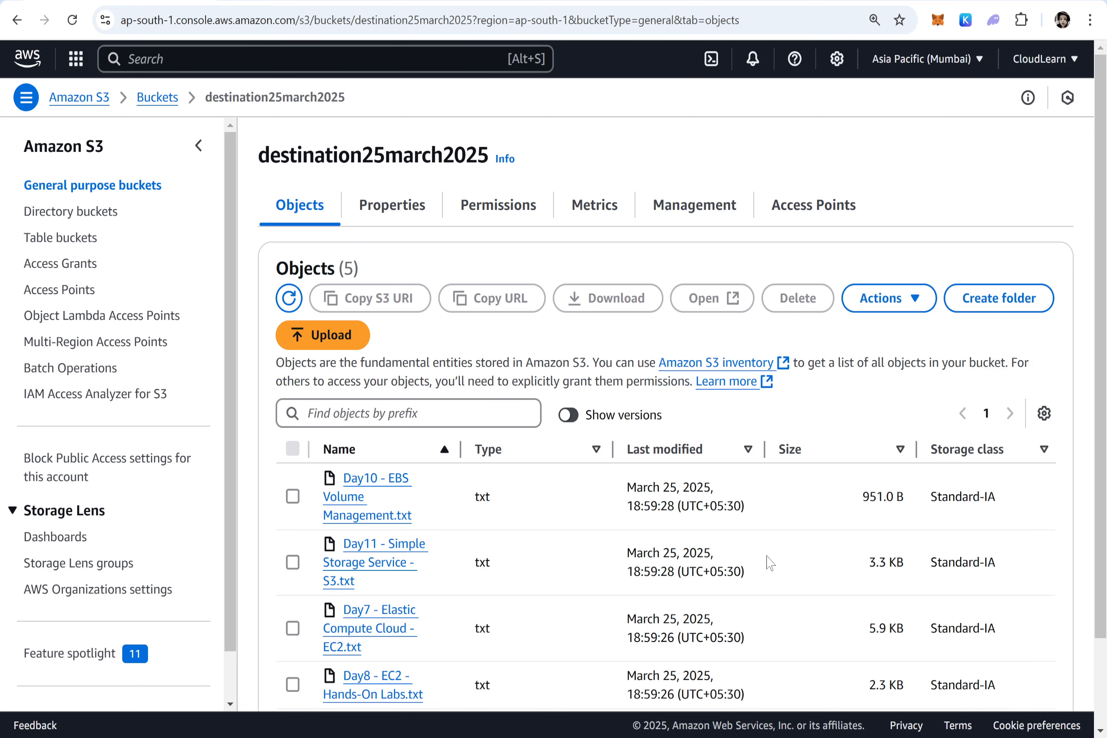
pyautogui.scroll(-2, 770, 563)
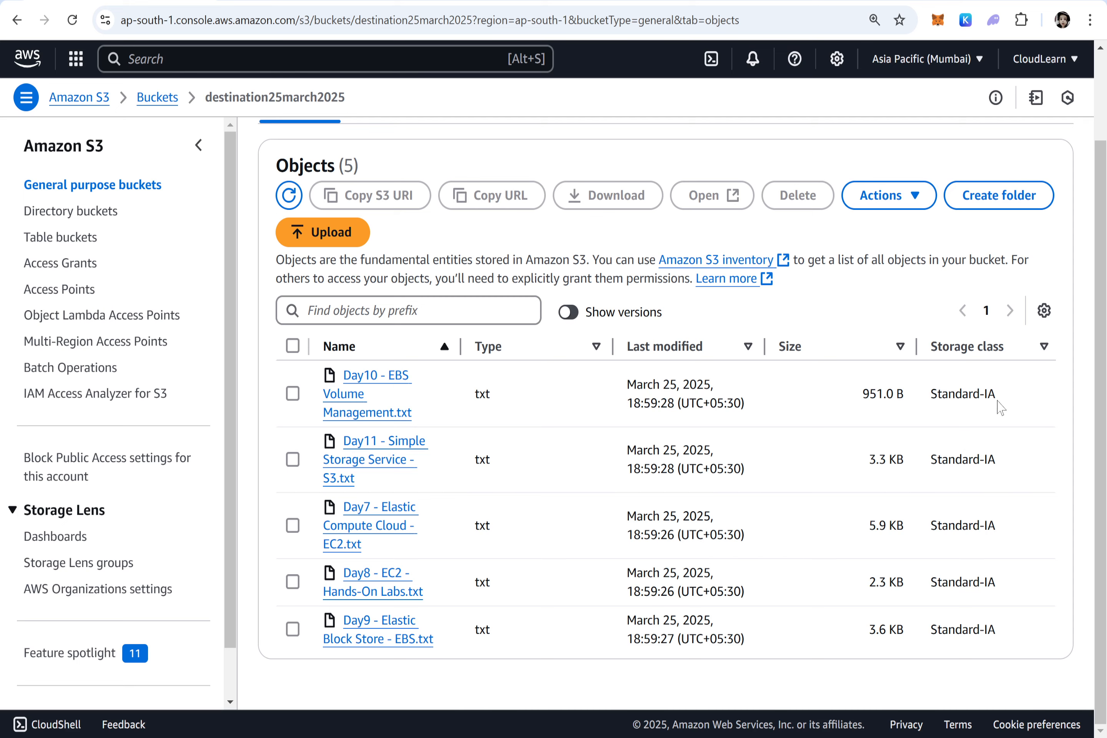
pyautogui.moveTo(999, 400); pyautogui.dragTo(930, 396)
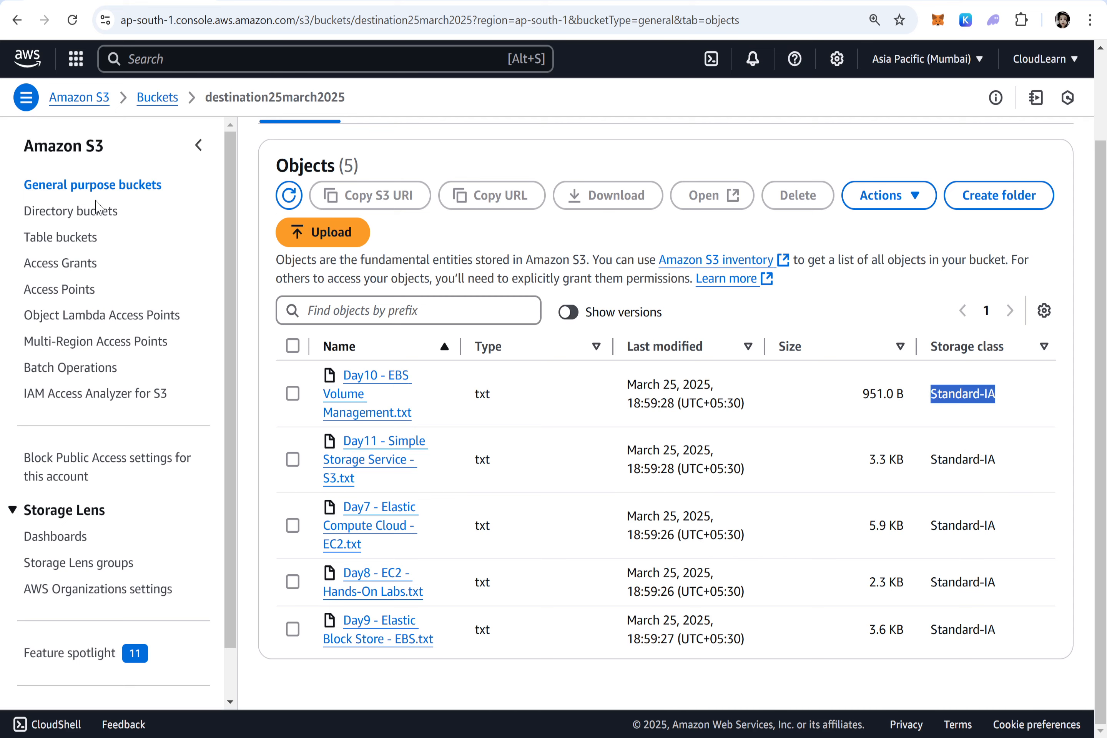
# - Switch to the Notepad notes, read task 2 about uploading an object into the source bucket, and return to the browser
pyautogui.hotkey('alt', 'Tab')
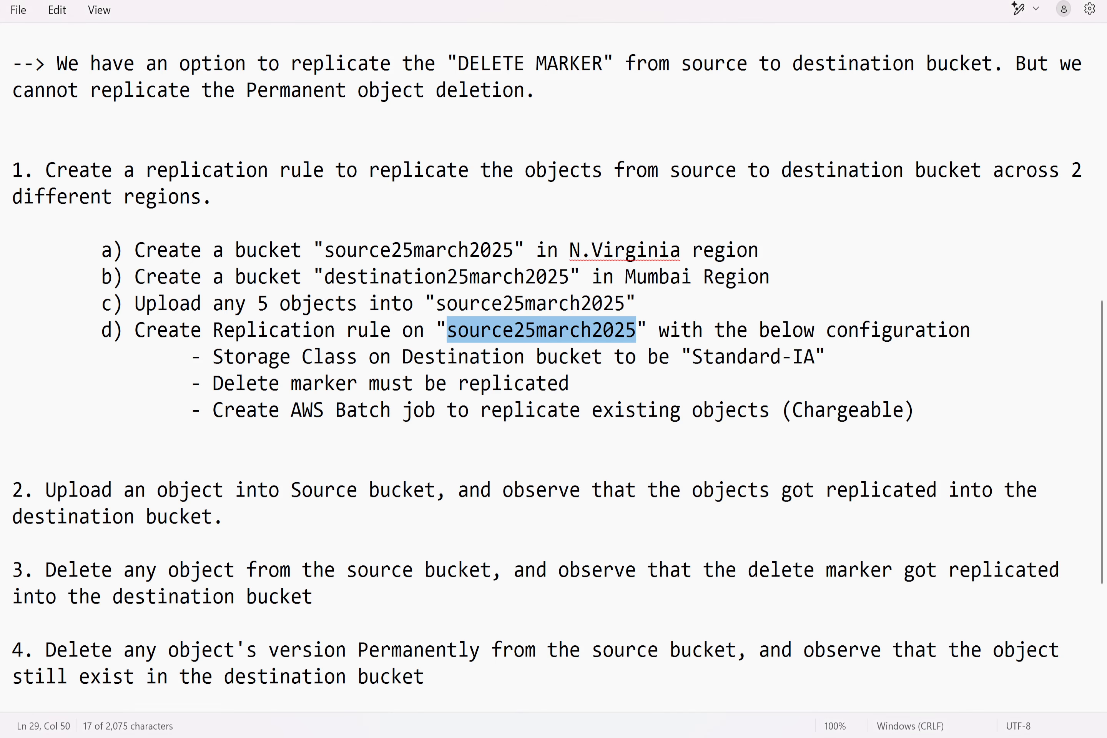
pyautogui.moveTo(224, 517); pyautogui.dragTo(46, 491)
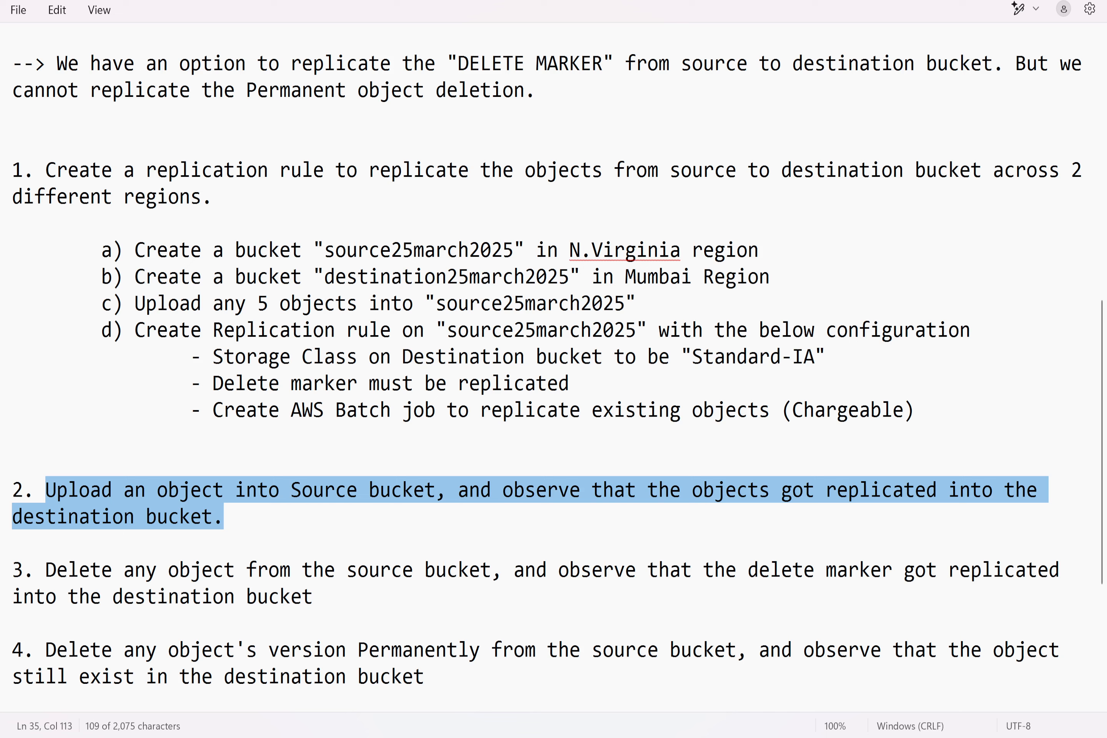
pyautogui.hotkey('alt', 'Tab')
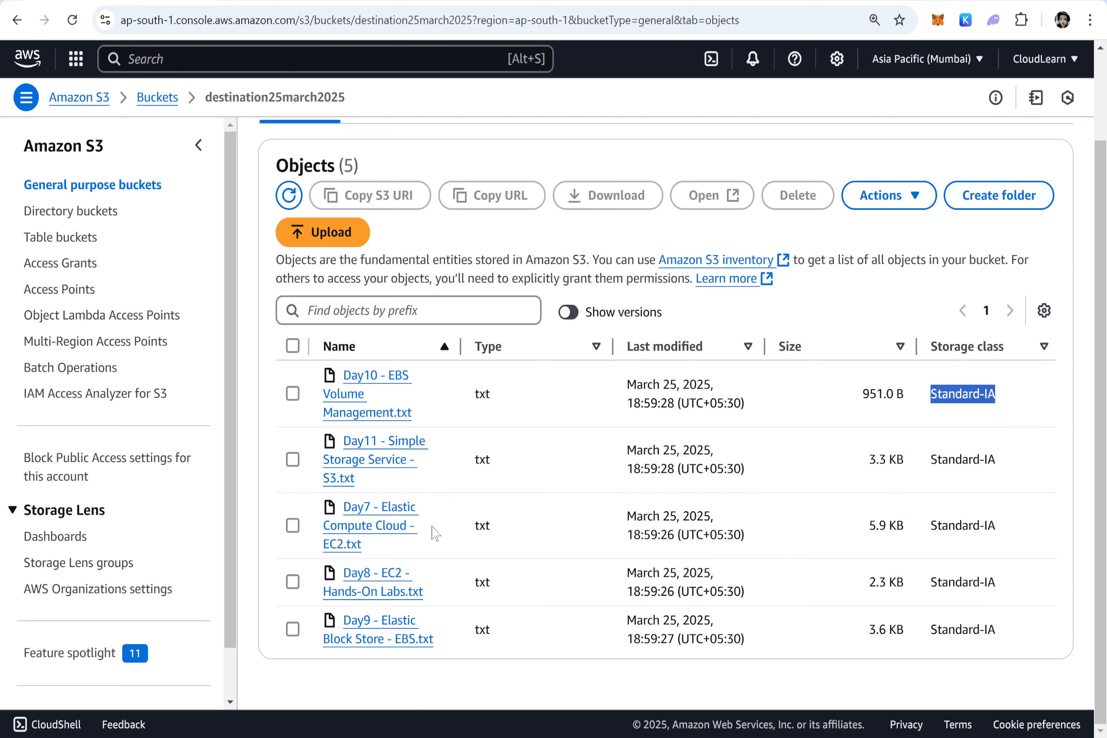
# - Upload the Day5 - IAM Hands-On - Management Console Access Type PDF from the Class Notes folder to the source25march2025 bucket
pyautogui.click(64, 190)
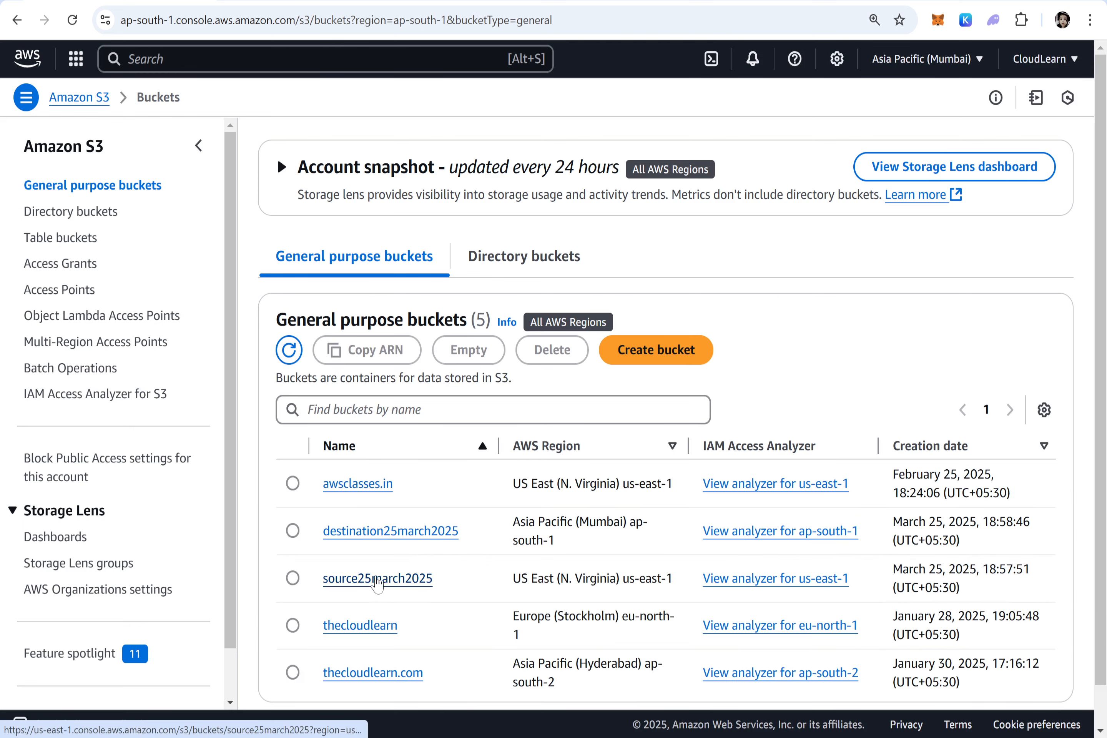
pyautogui.click(376, 578)
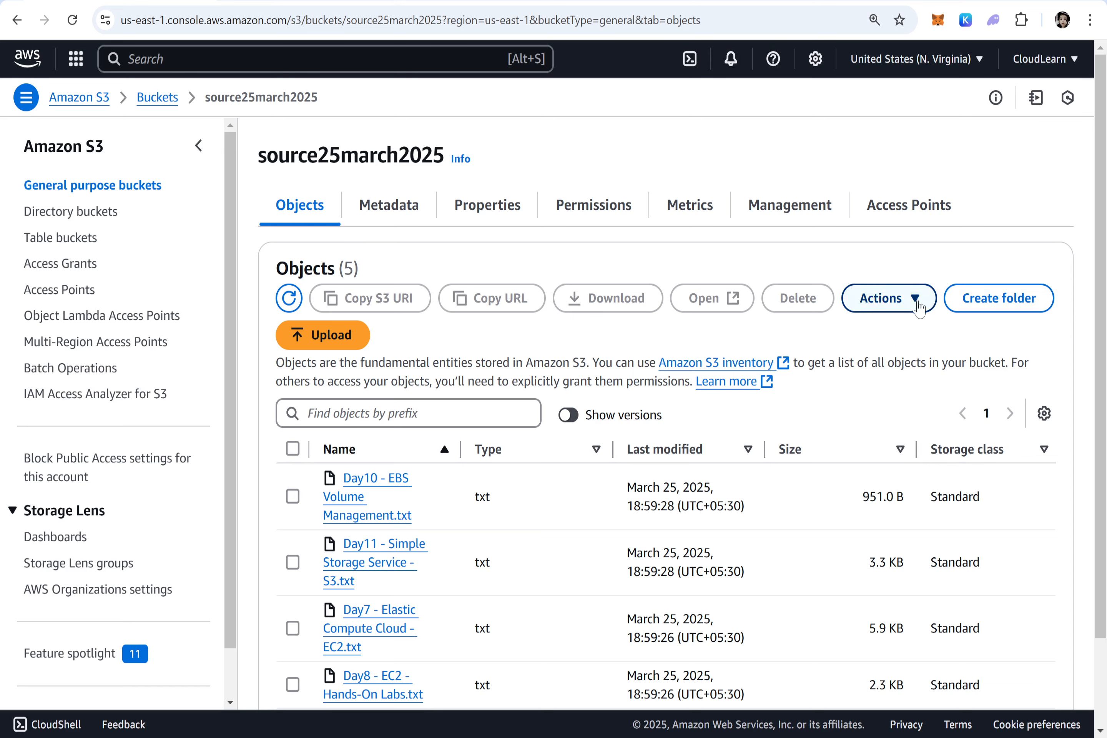
pyautogui.click(328, 337)
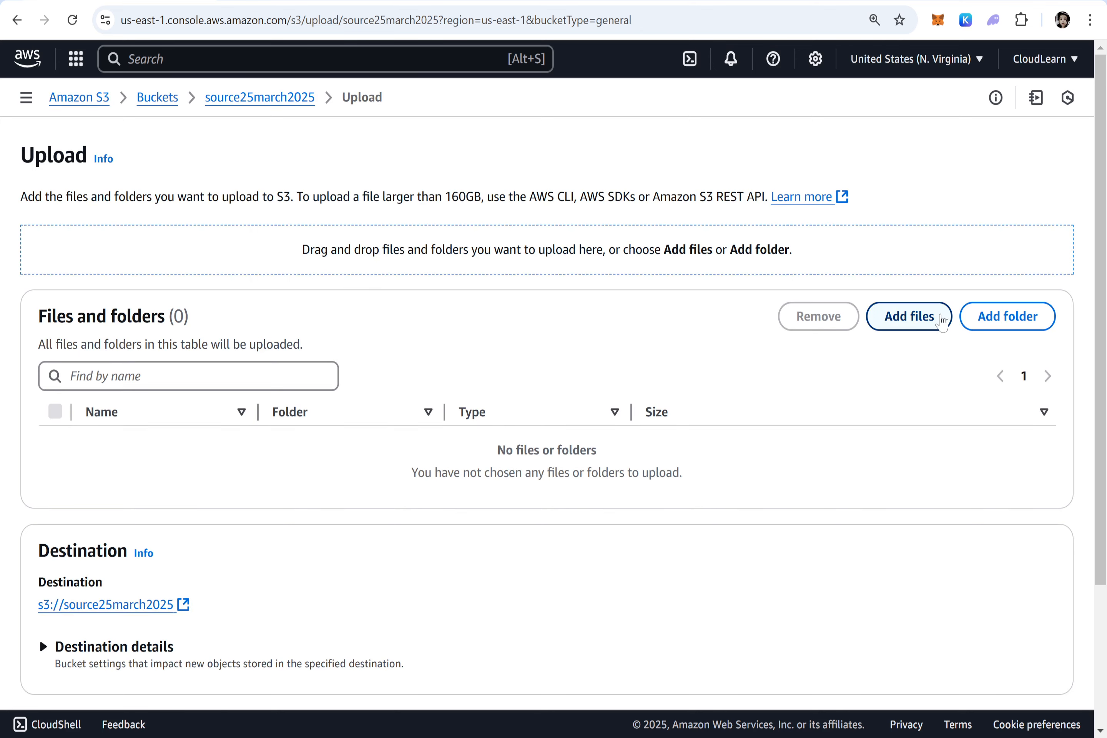
pyautogui.click(909, 317)
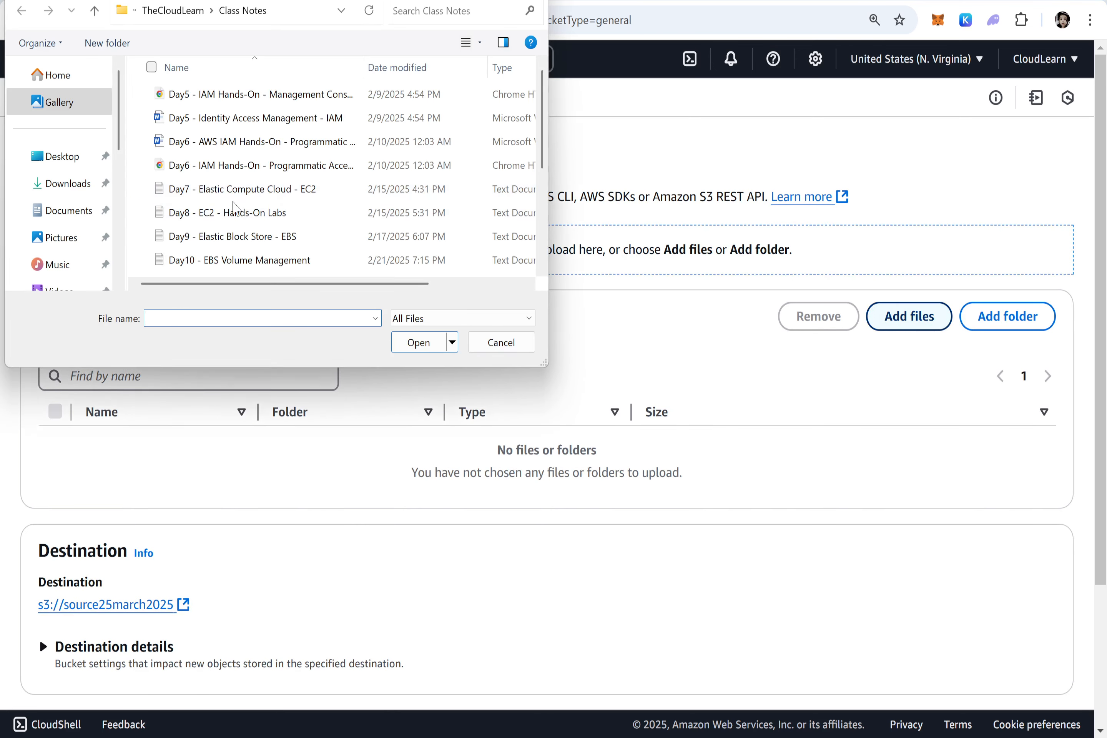
pyautogui.click(224, 95)
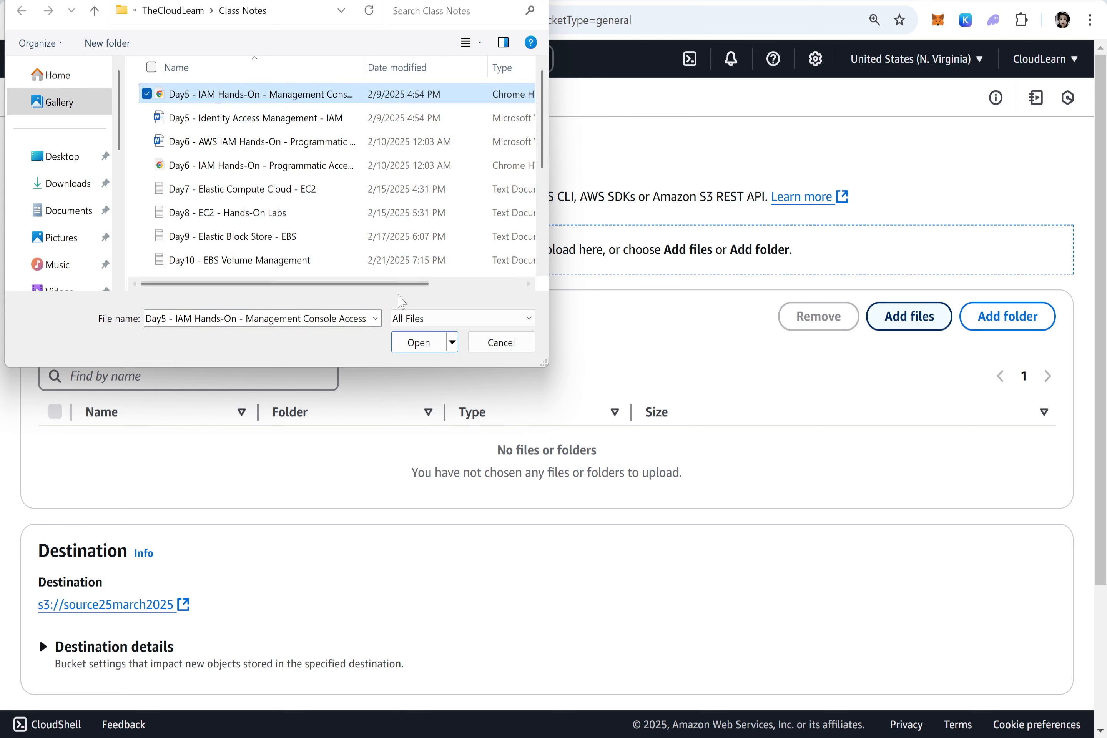
pyautogui.click(420, 343)
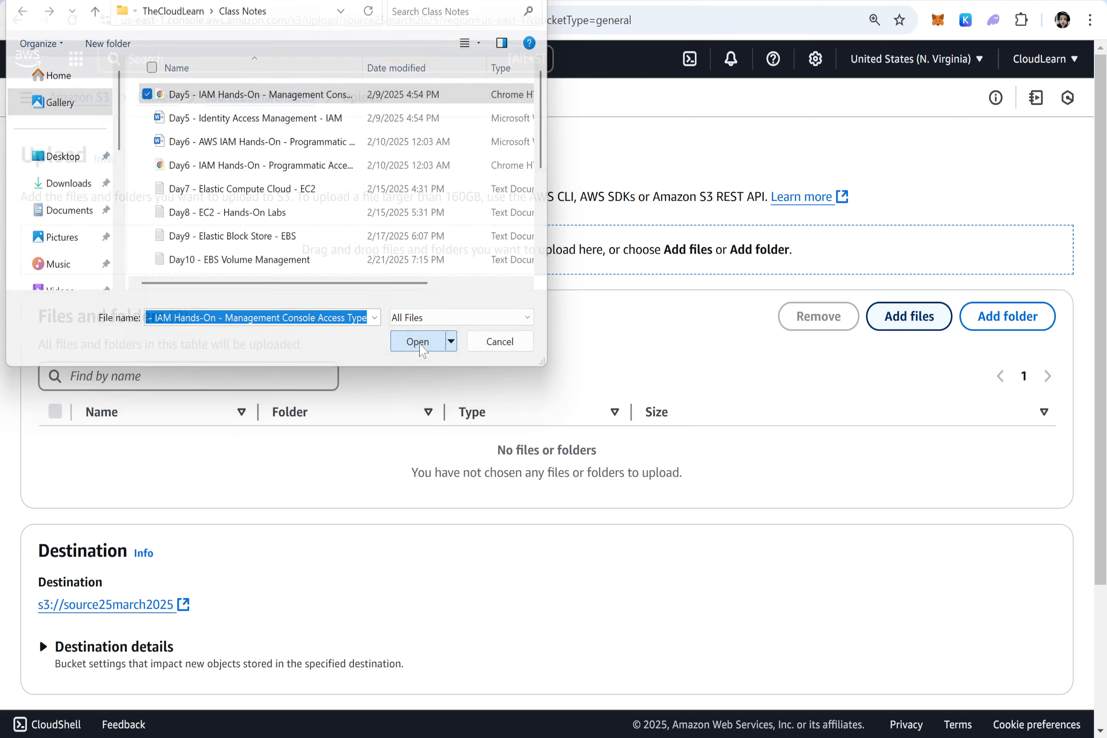
pyautogui.scroll(-4, 420, 349)
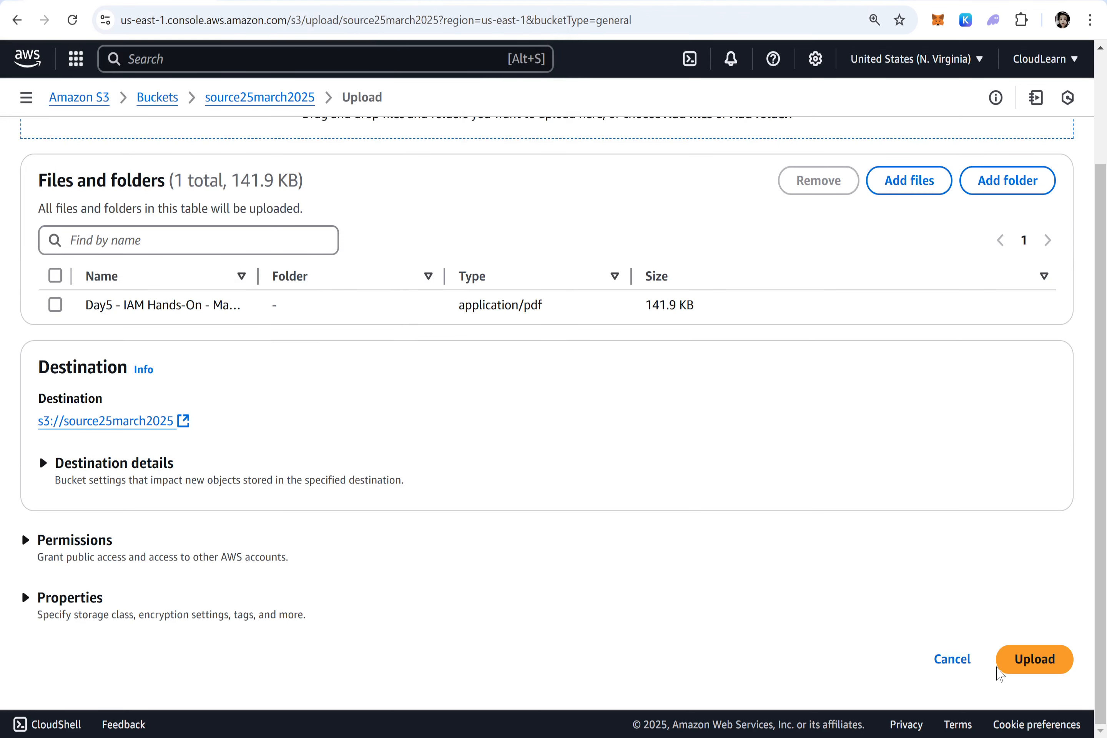
pyautogui.click(1024, 658)
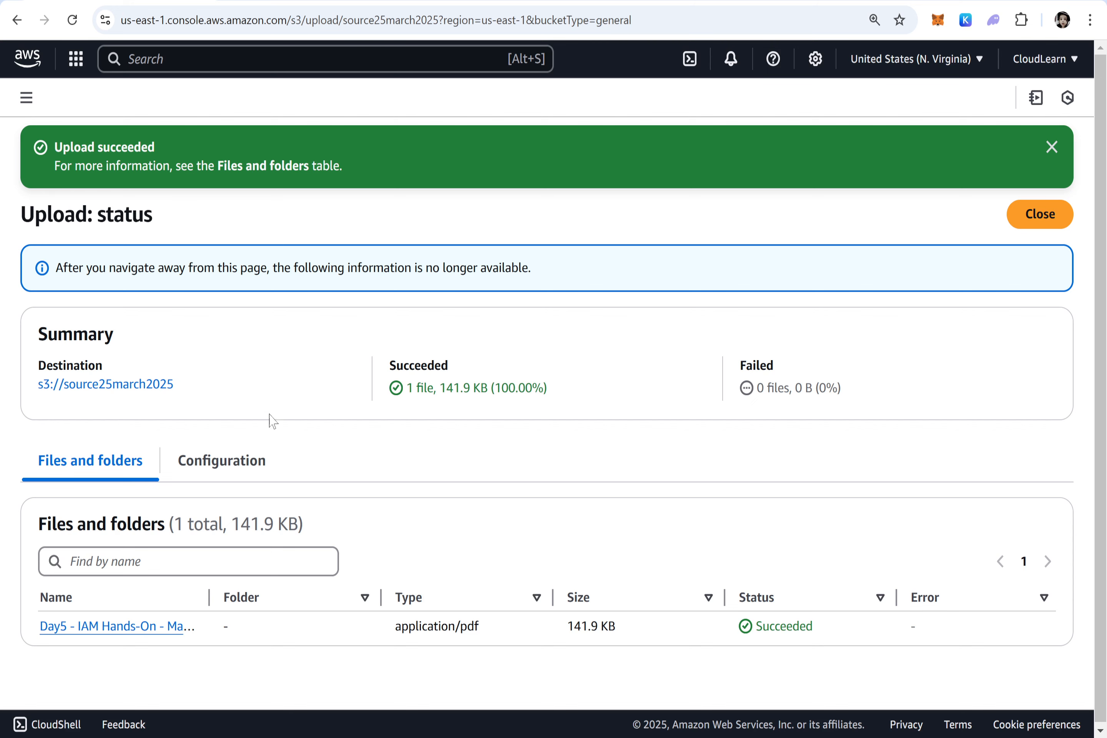
pyautogui.moveTo(176, 387); pyautogui.dragTo(43, 394)
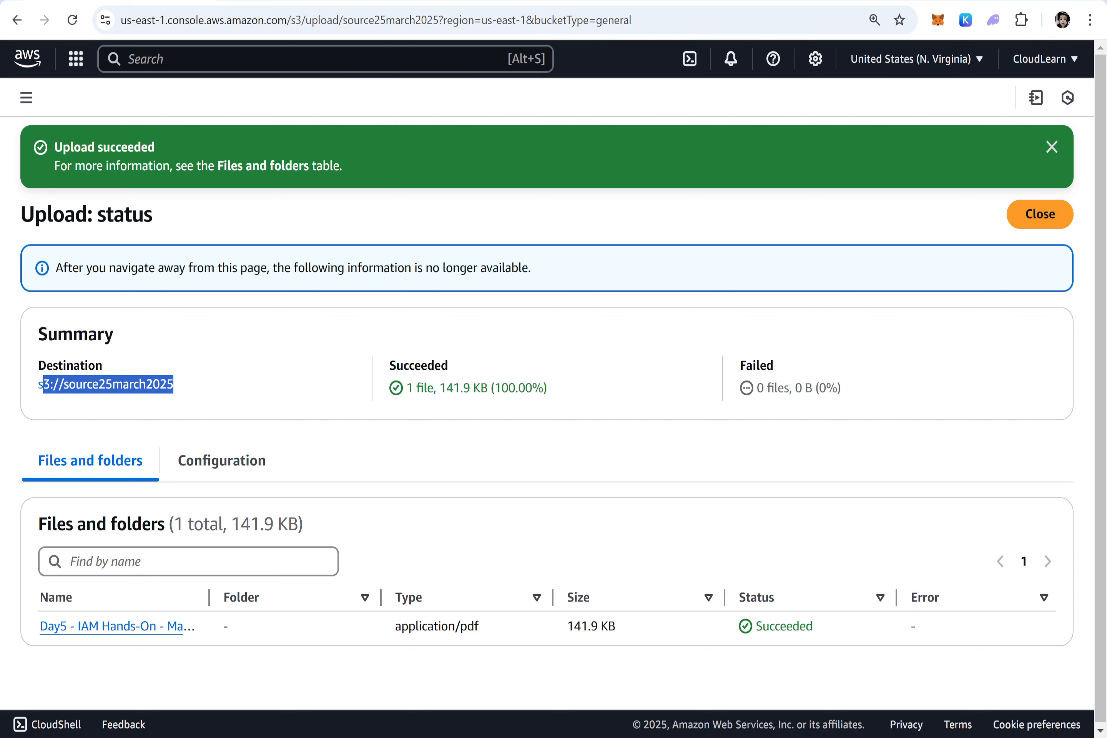
pyautogui.click(1046, 216)
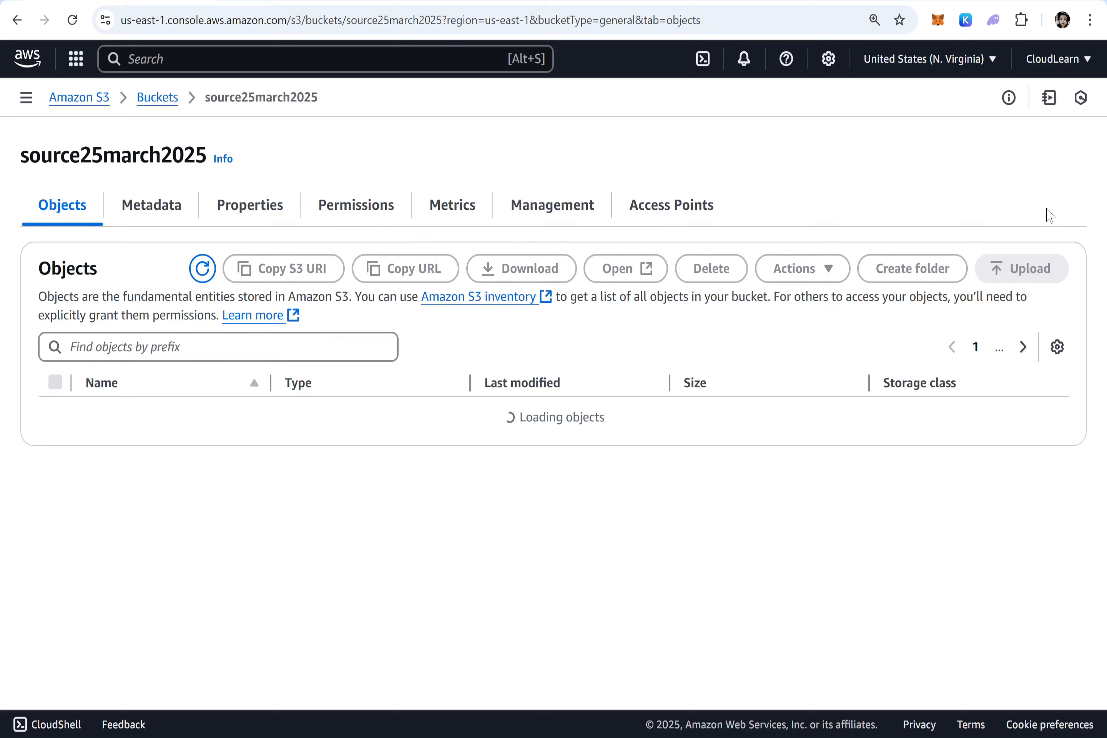
# - Open the destination25march2025 bucket and refresh its object list repeatedly to check for the newly uploaded Day5 PDF
pyautogui.click(157, 97)
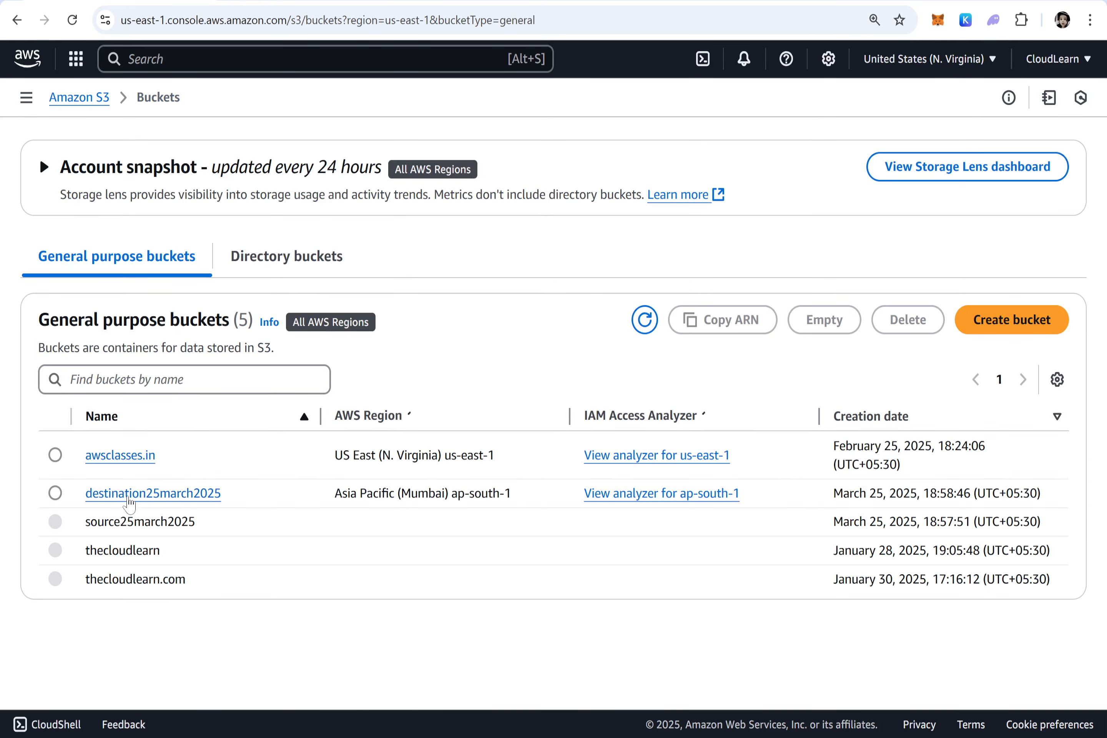
pyautogui.click(118, 500)
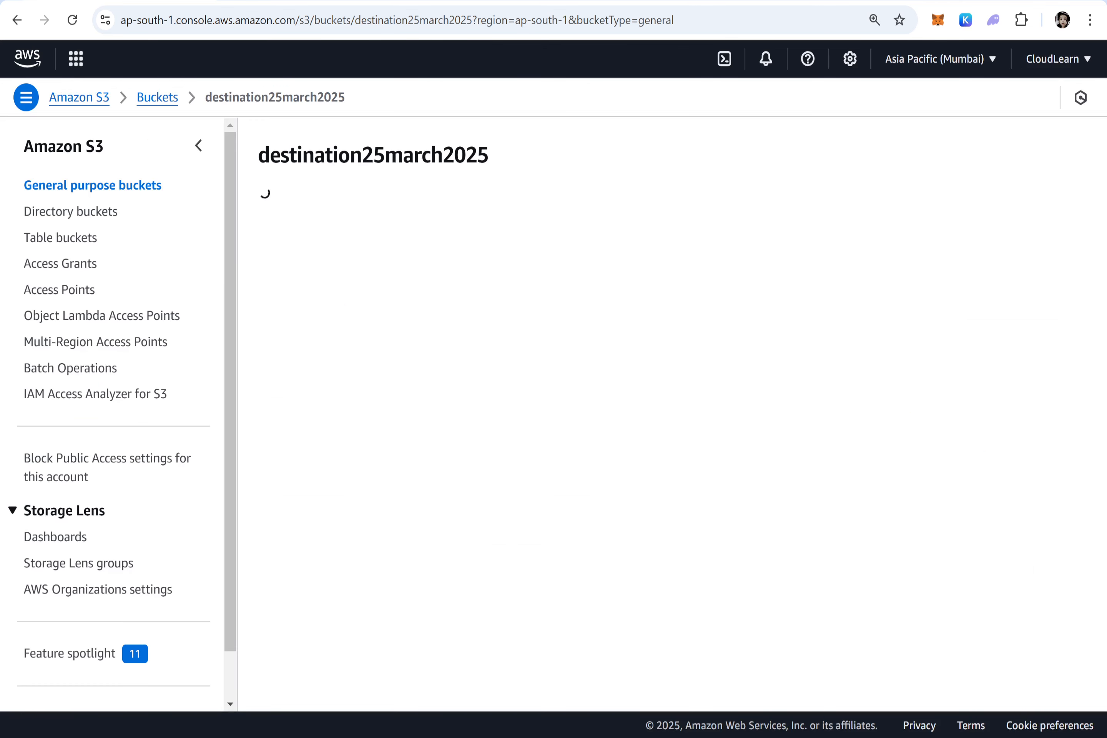
pyautogui.doubleClick(373, 155)
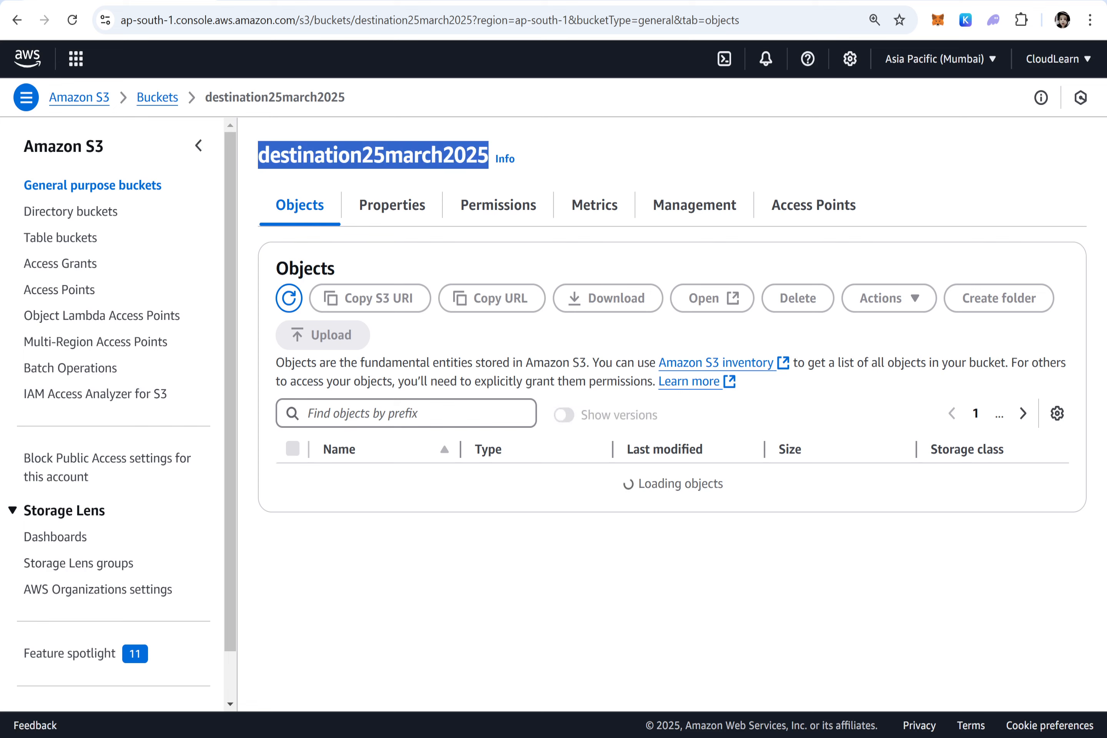
pyautogui.click(291, 307)
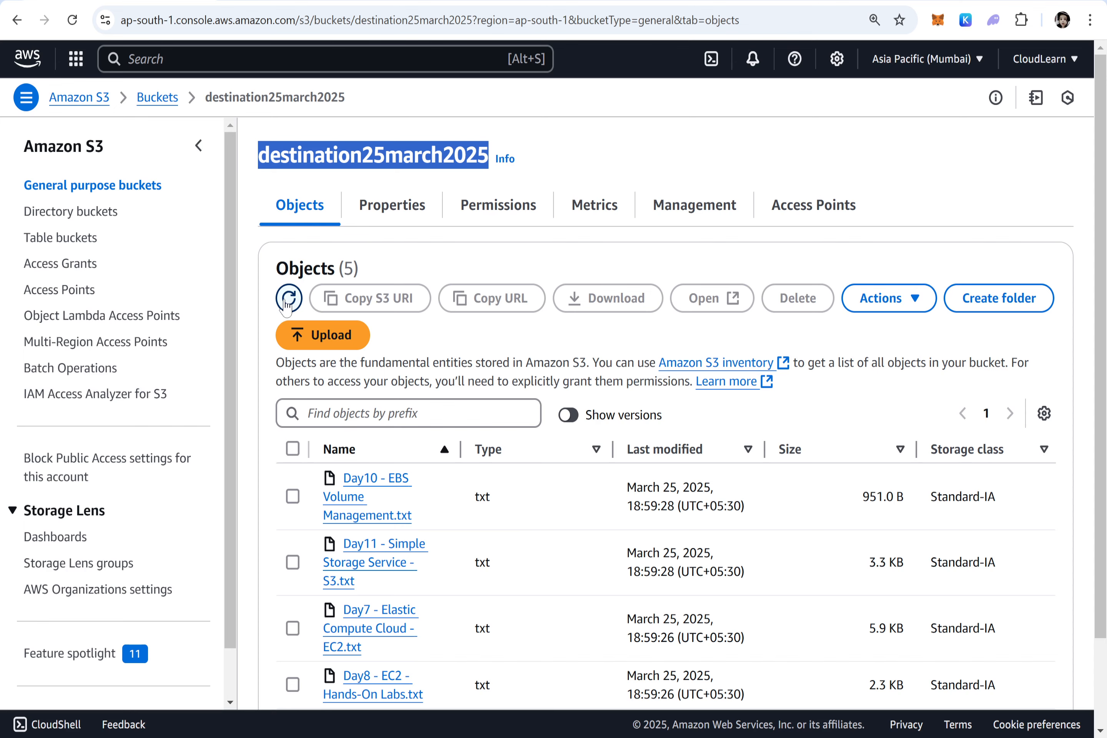
pyautogui.click(285, 297)
pyautogui.click(288, 299)
pyautogui.press('F5')
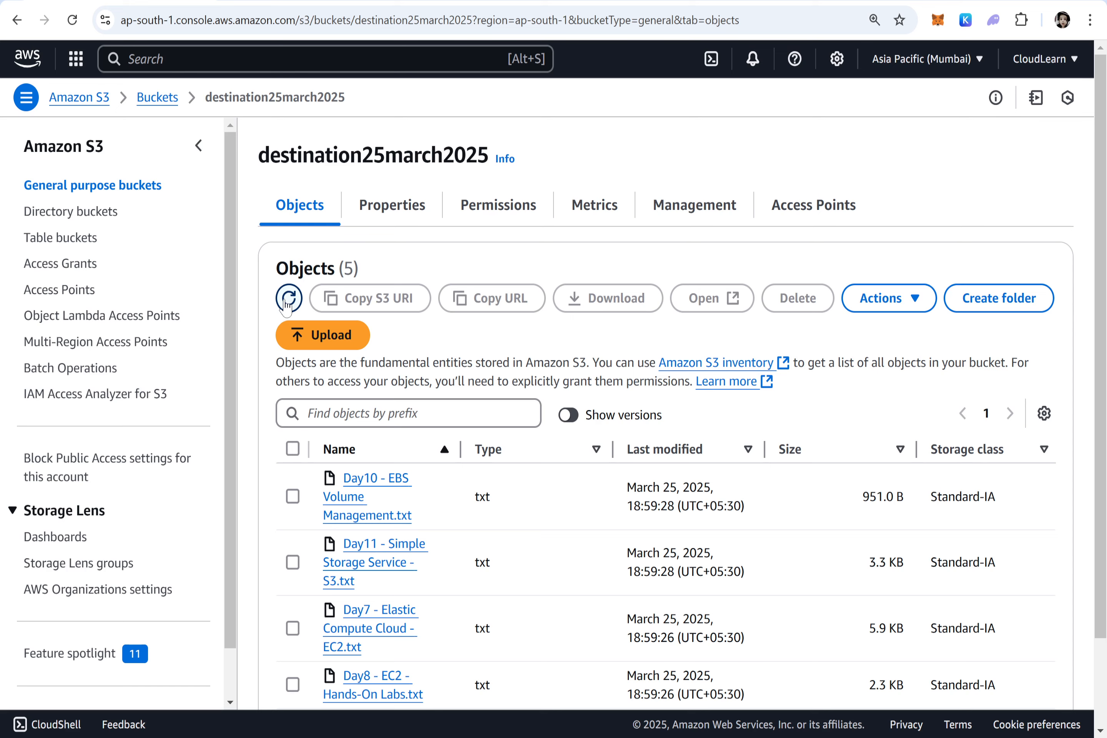
pyautogui.scroll(-2, 286, 304)
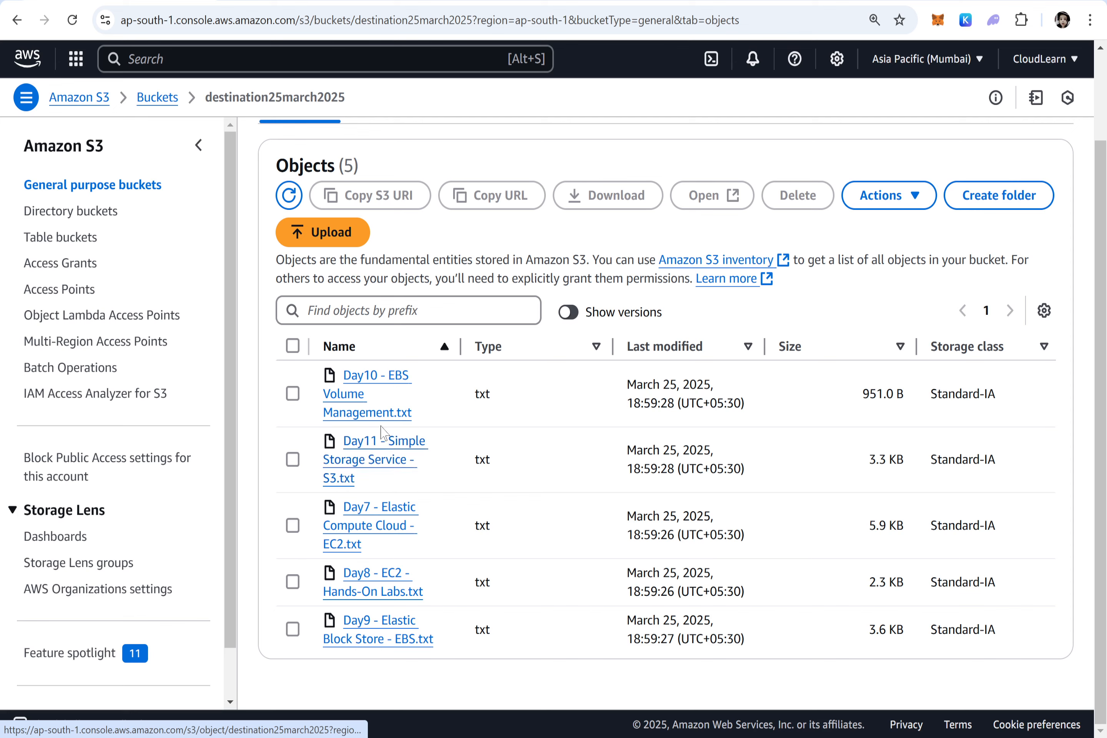
pyautogui.scroll(2, 384, 433)
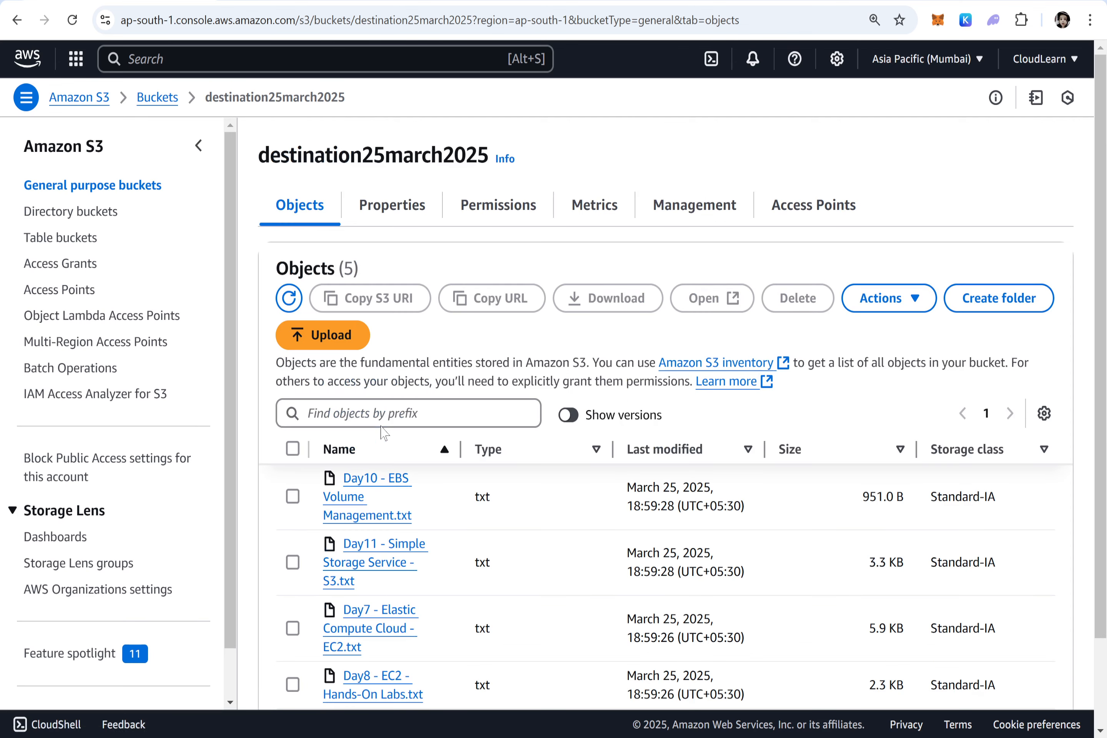
pyautogui.click(289, 299)
# - Delete Day8 - EC2 - Hands-On Labs.txt from the source25march2025 bucket, confirming with "delete"
pyautogui.click(170, 102)
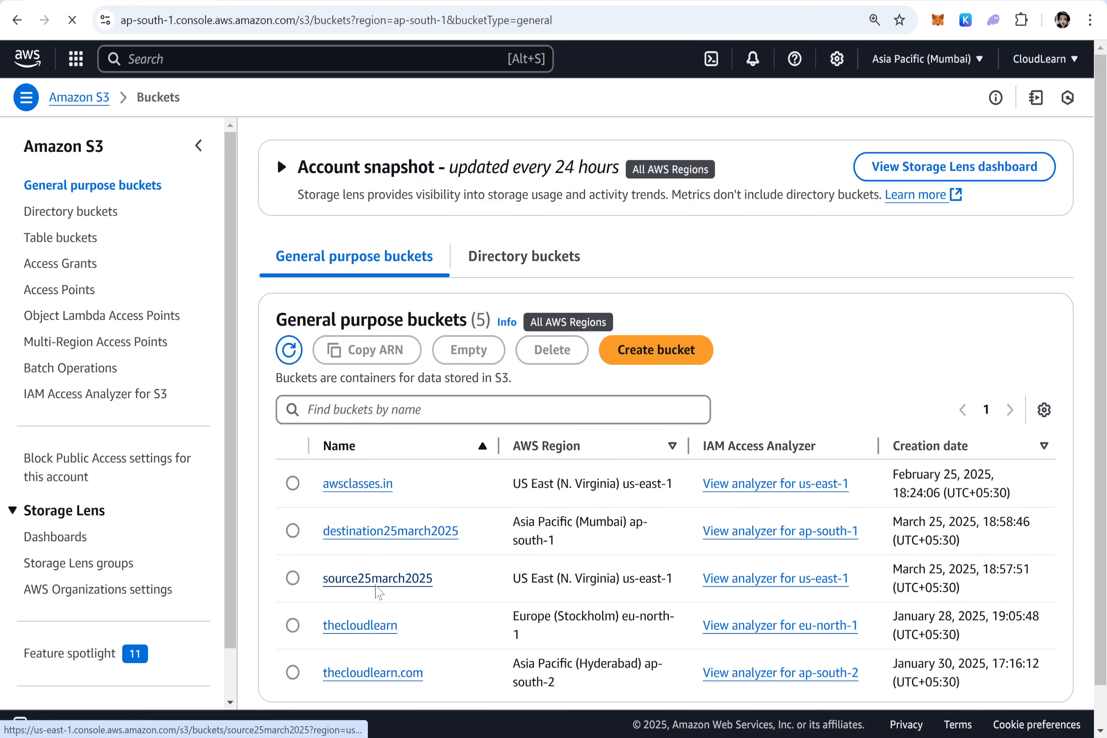
pyautogui.click(377, 584)
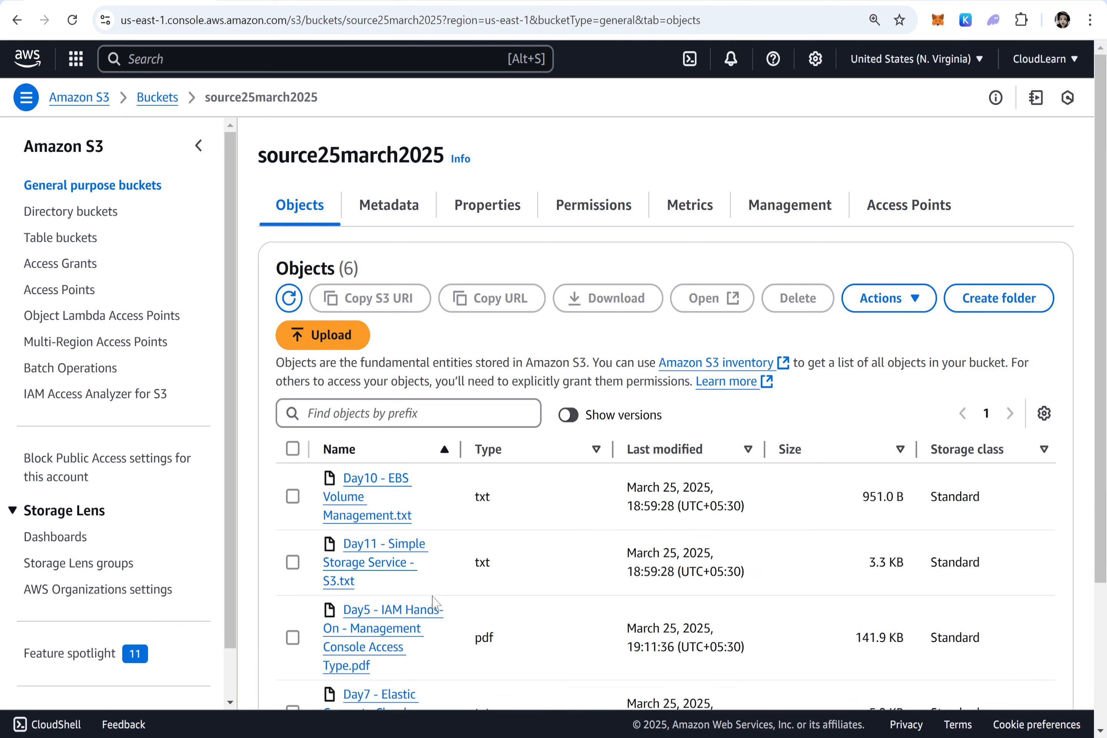
pyautogui.scroll(-2, 432, 598)
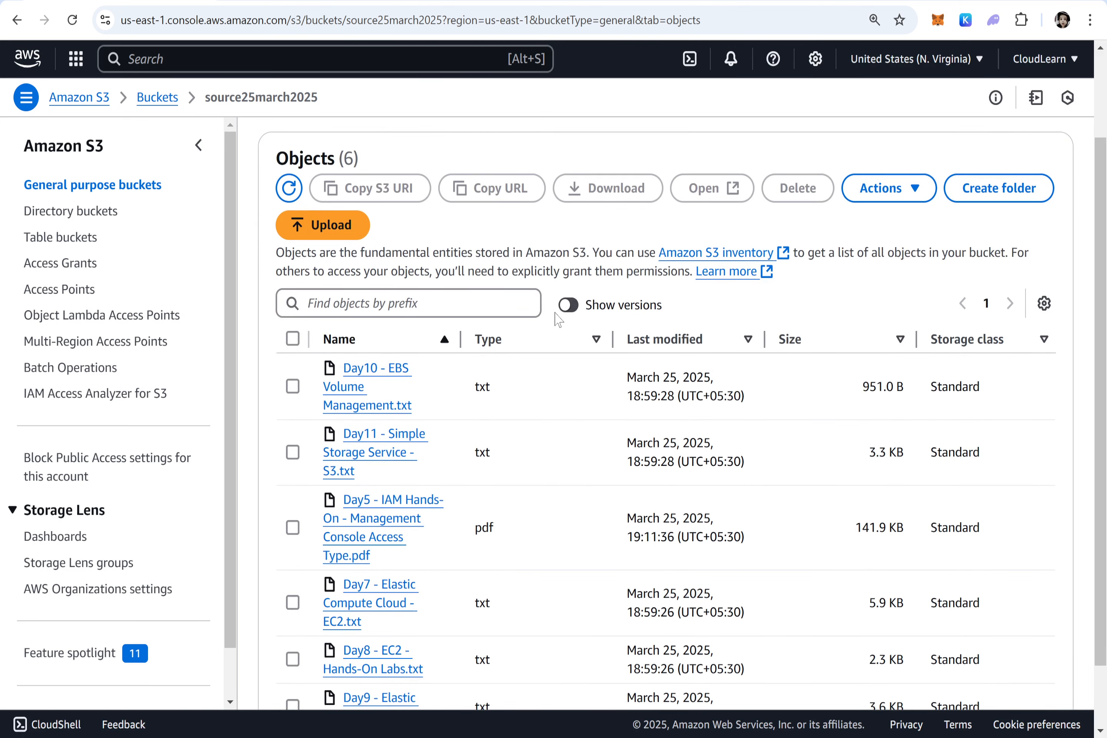
pyautogui.scroll(-1, 402, 654)
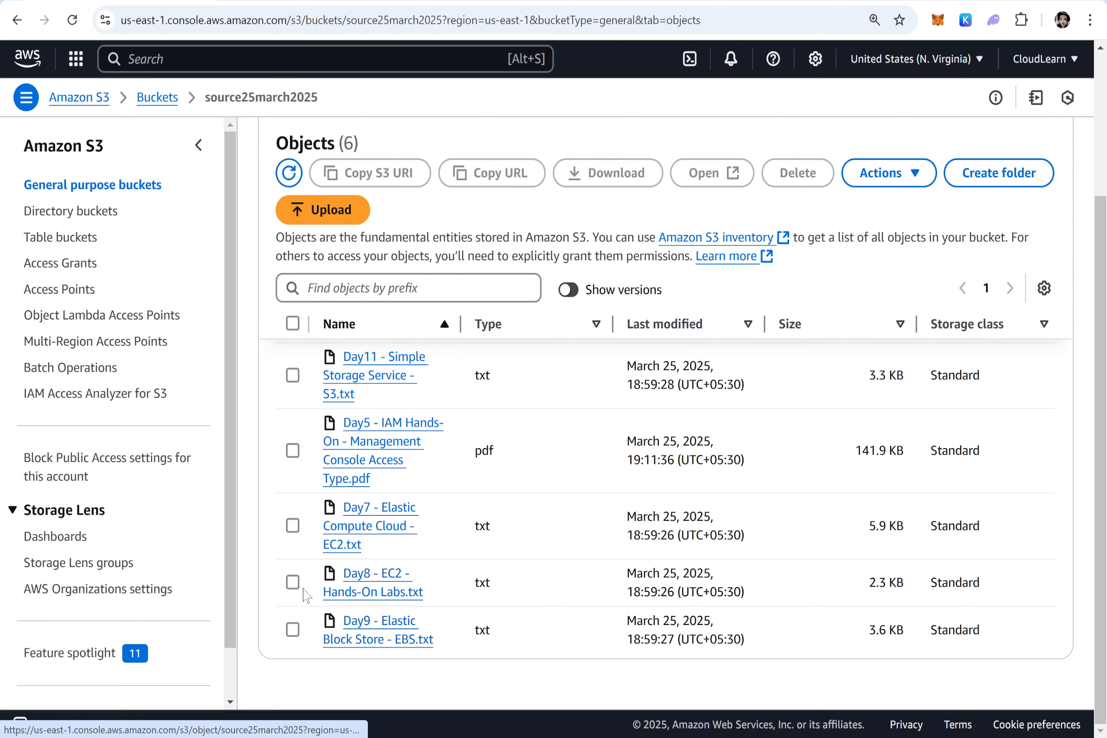
pyautogui.click(292, 581)
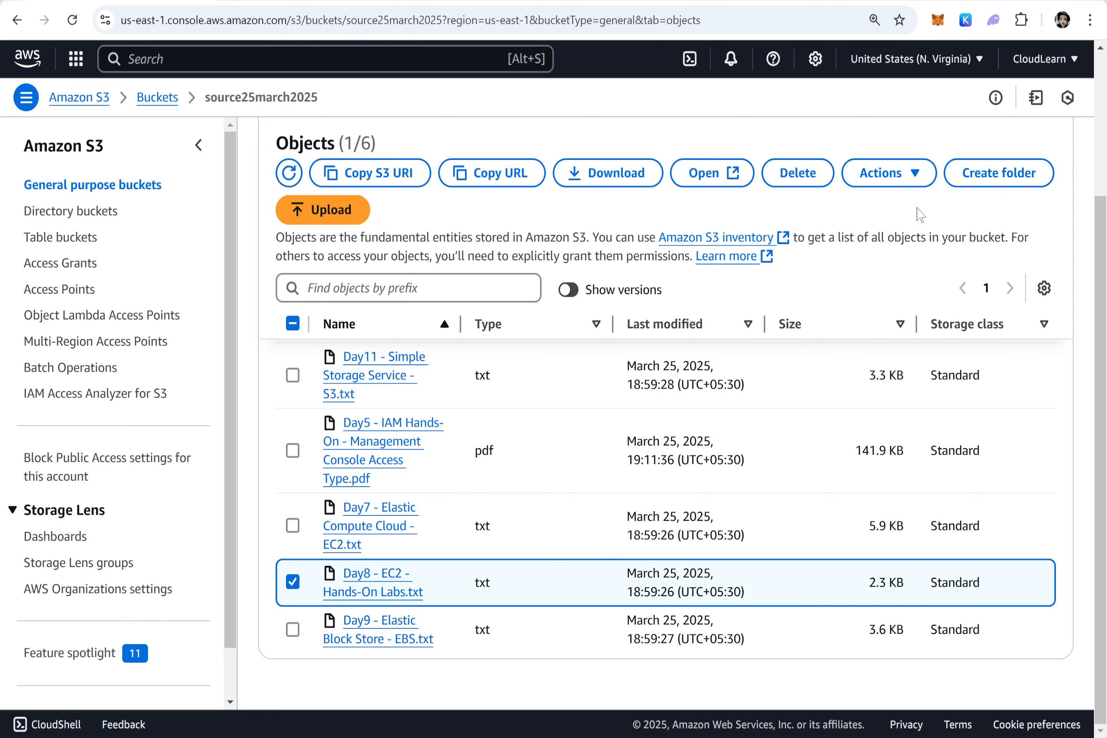
pyautogui.click(802, 181)
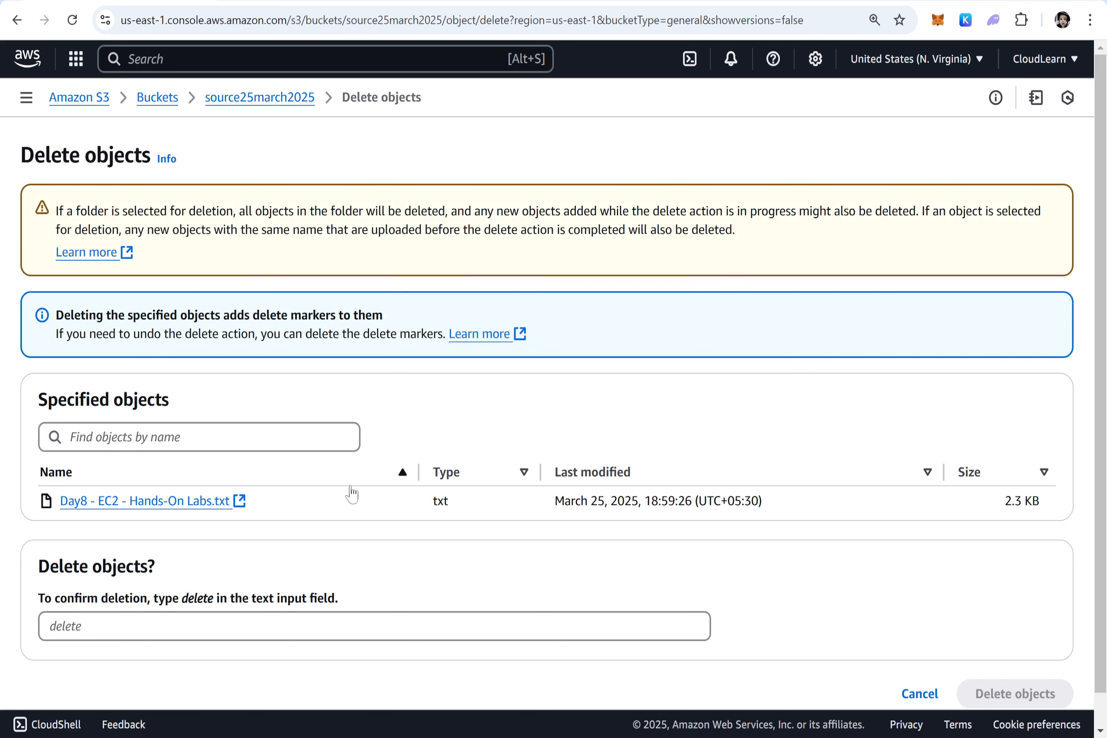
pyautogui.click(312, 626)
pyautogui.write('del')
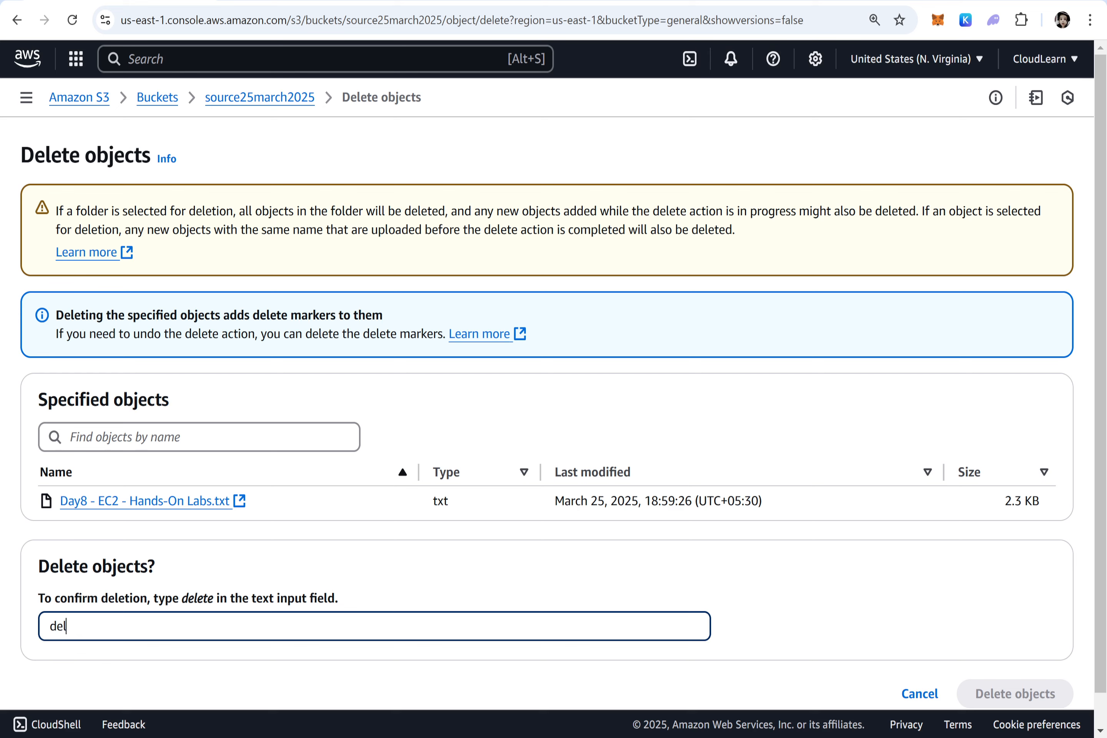
pyautogui.write('ete')
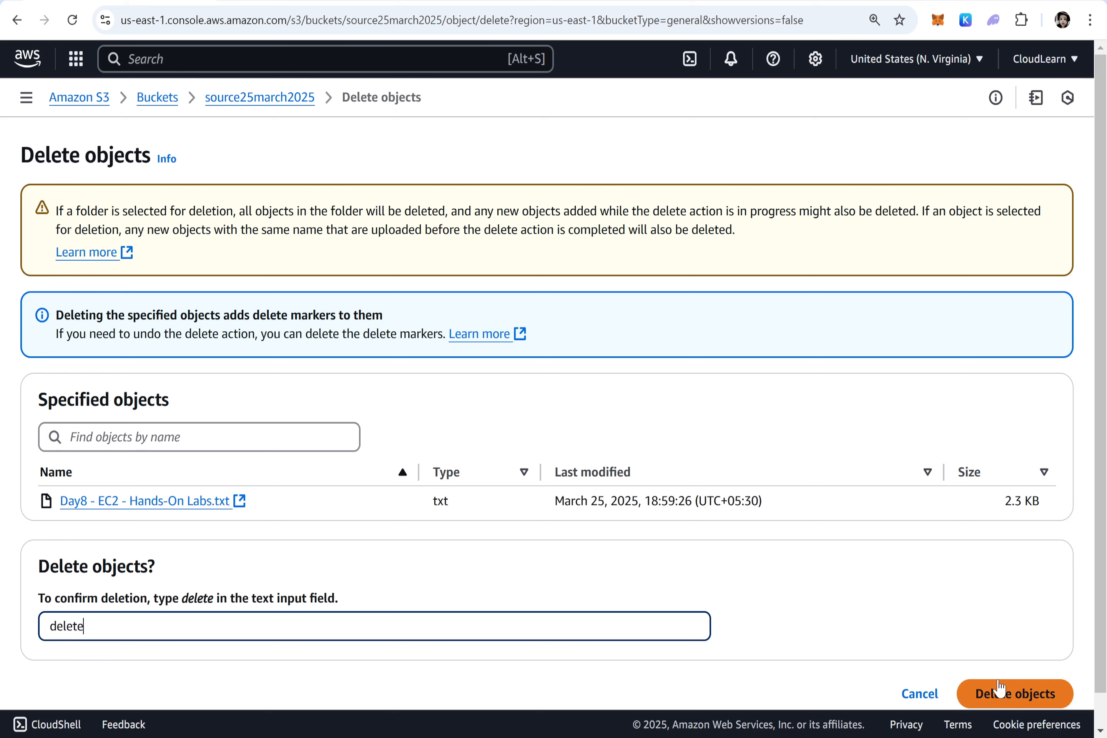
pyautogui.click(999, 689)
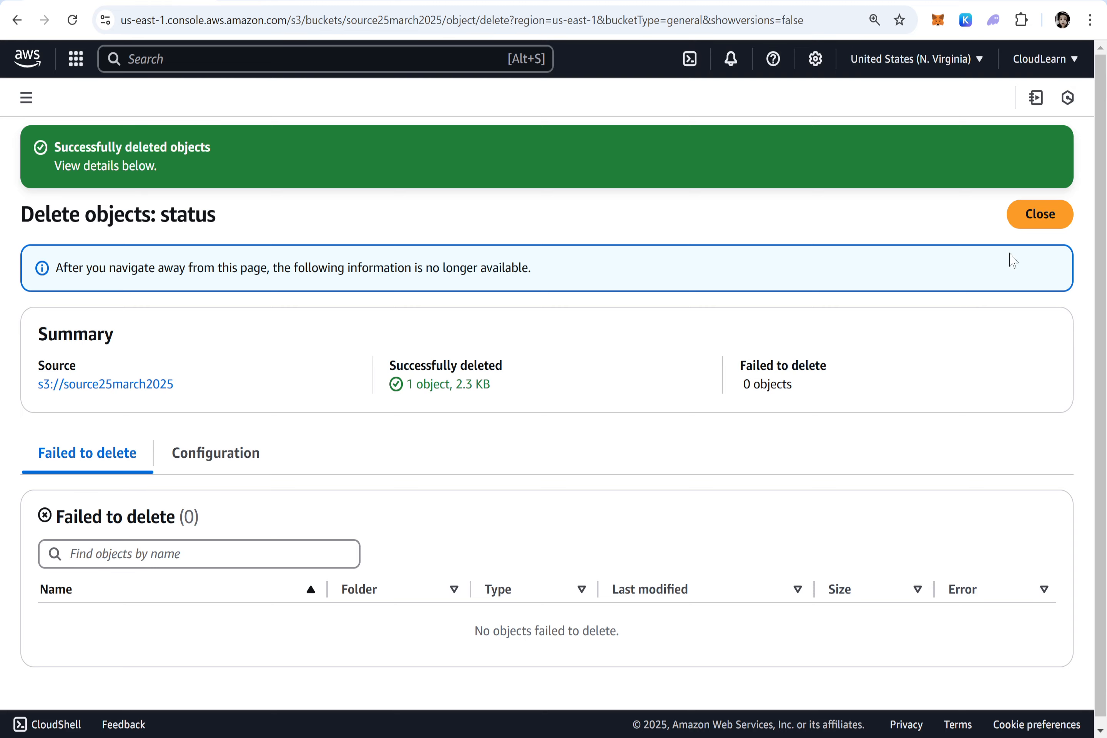
pyautogui.click(1038, 215)
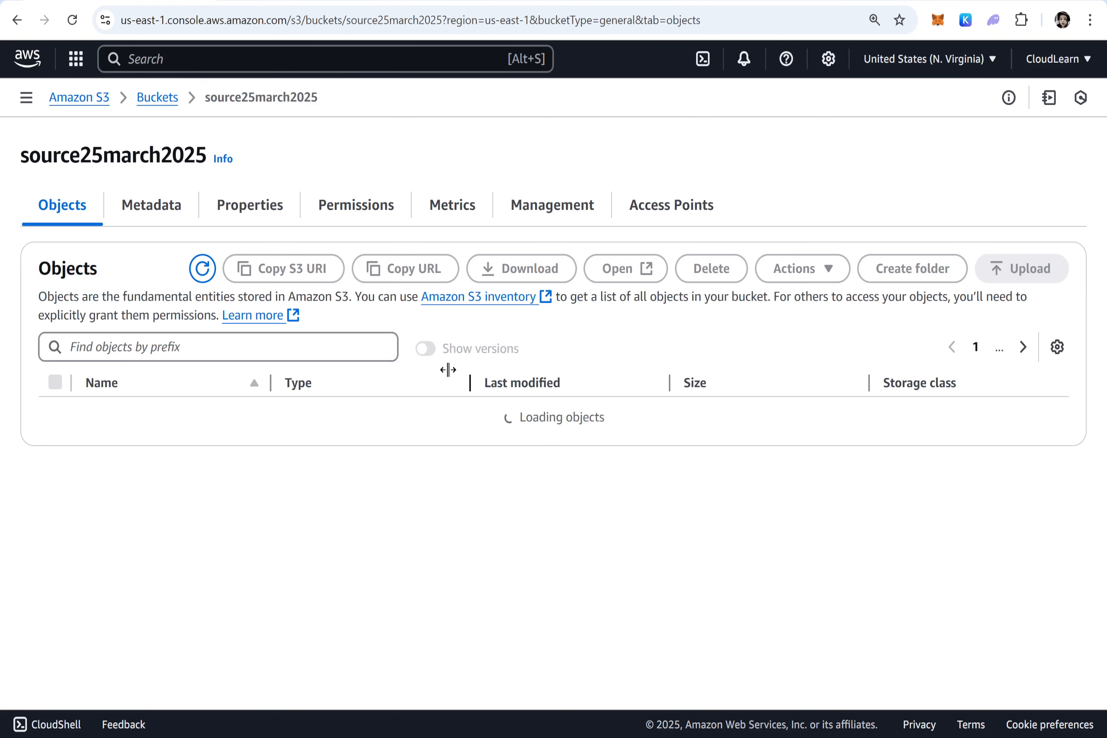
# - Show object versions in the source25march2025 bucket and examine the type of the deleted Day8 - EC2 - Hands-On Labs.txt entry
pyautogui.click(434, 352)
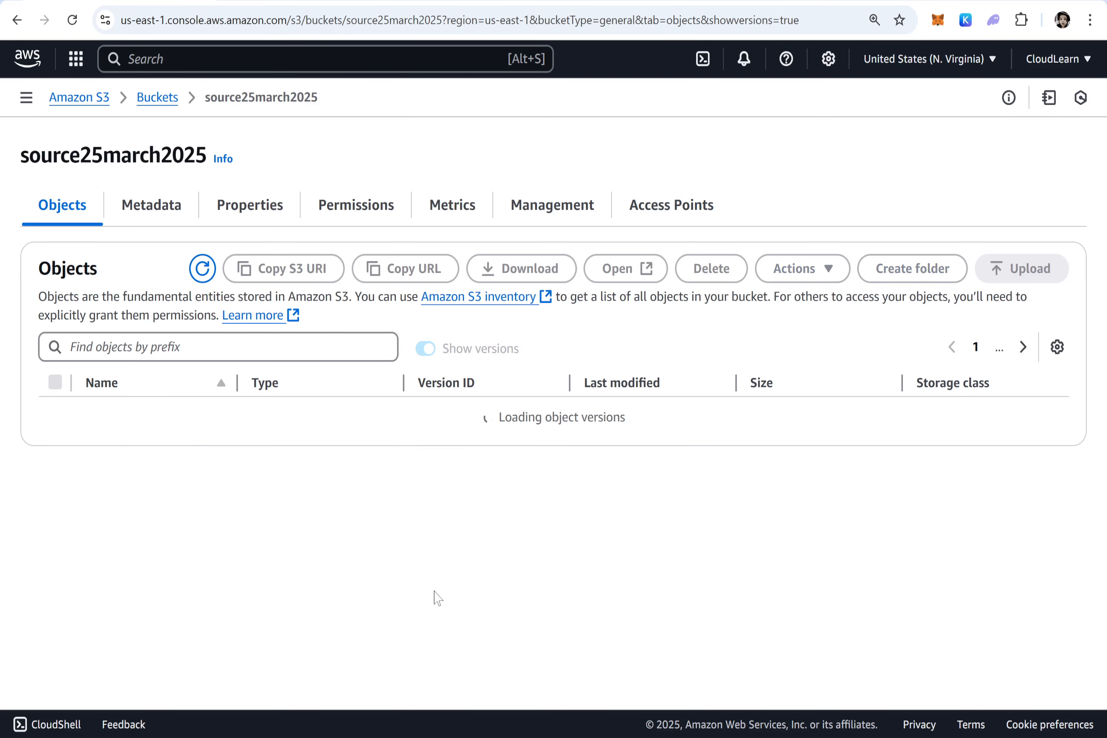
pyautogui.scroll(-2, 438, 595)
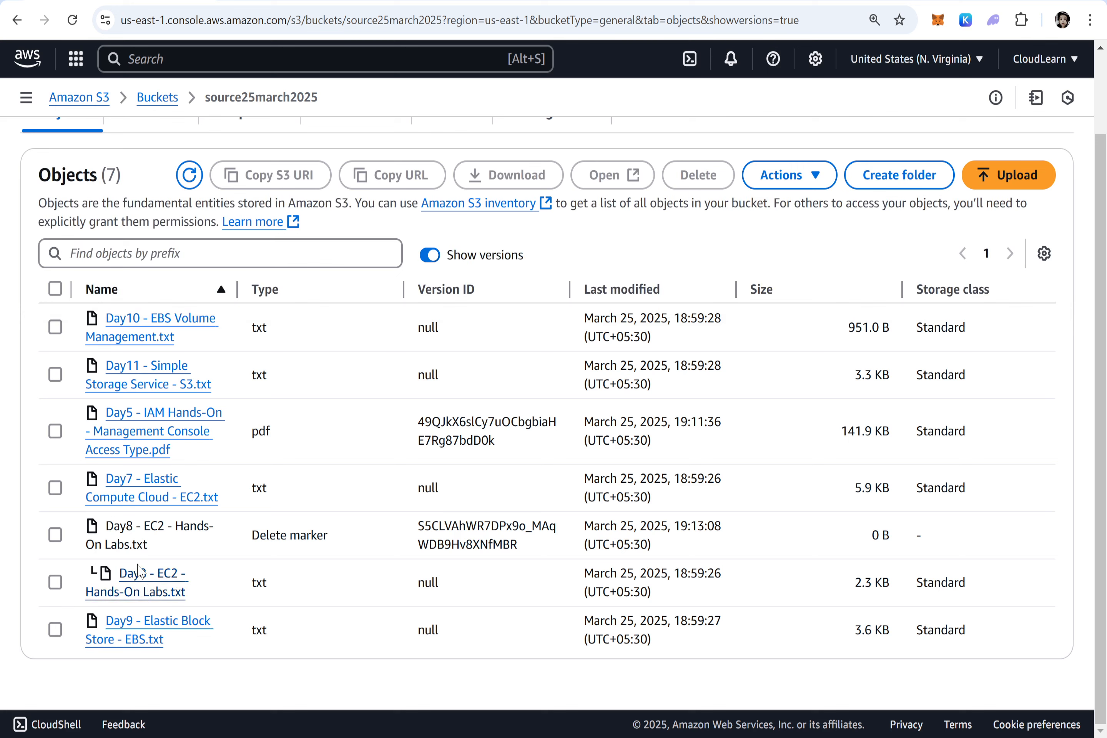
pyautogui.moveTo(333, 537); pyautogui.dragTo(249, 534)
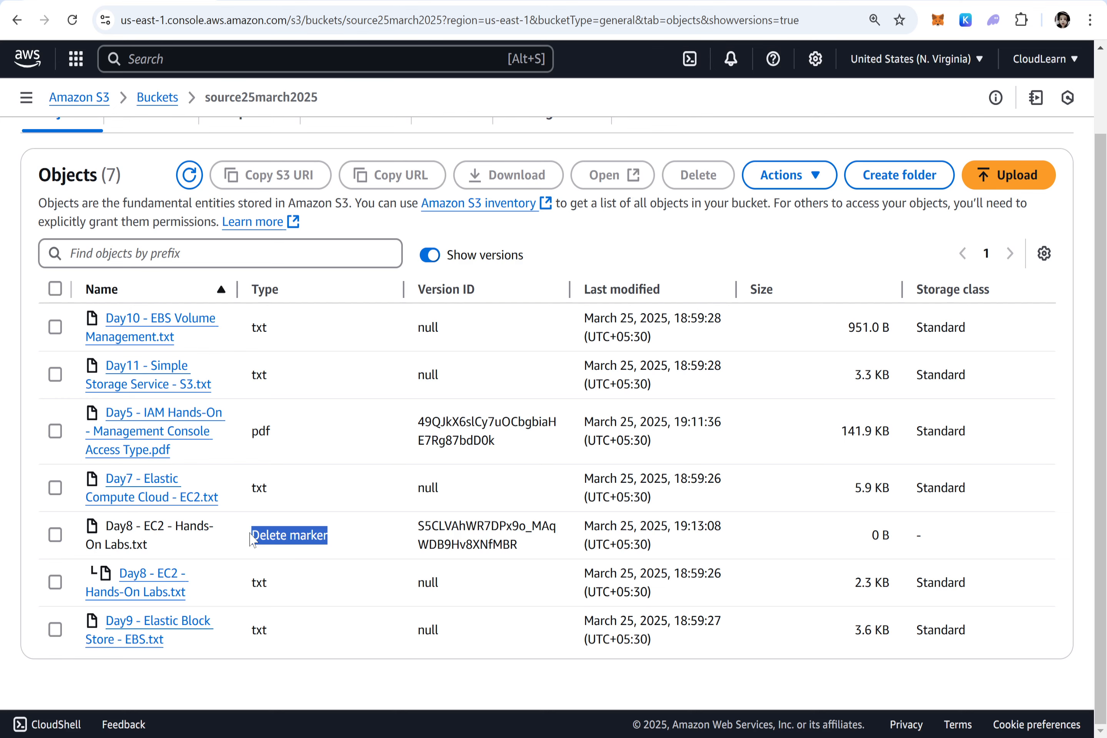
pyautogui.scroll(2, 252, 540)
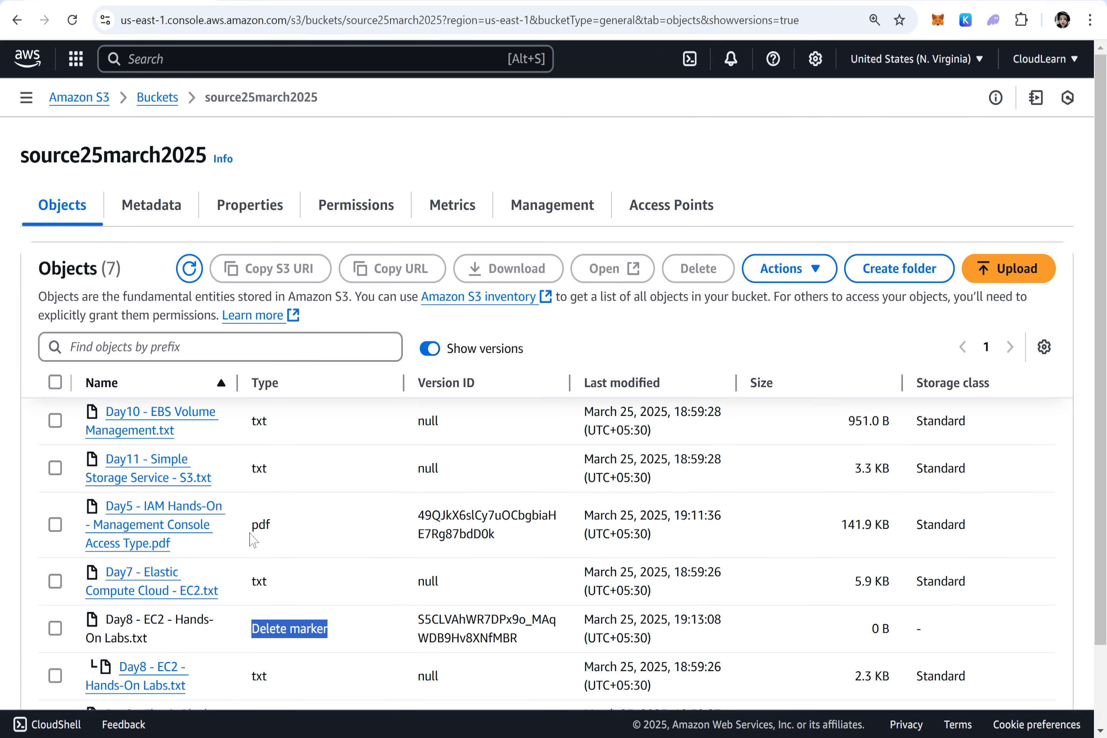
# - Open the destination25march2025 bucket, show its object versions and check whether the Day8 - EC2 - Hands-On Labs.txt delete marker was replicated
pyautogui.click(163, 98)
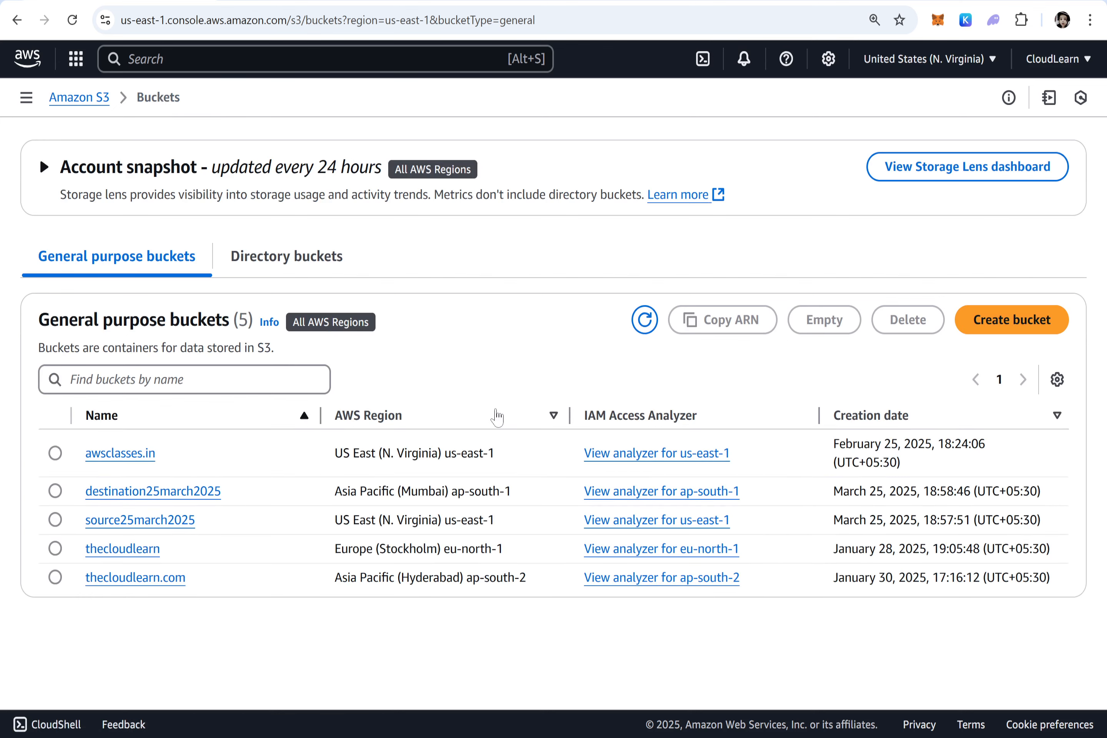
pyautogui.click(153, 492)
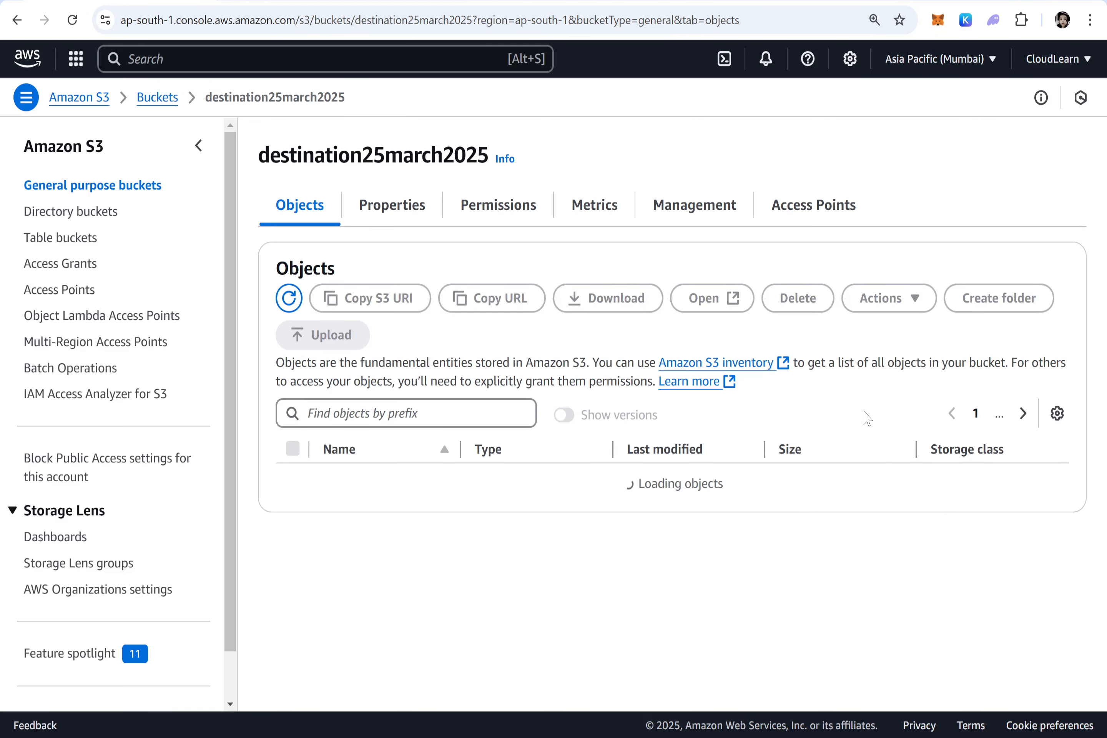
pyautogui.scroll(-3, 866, 419)
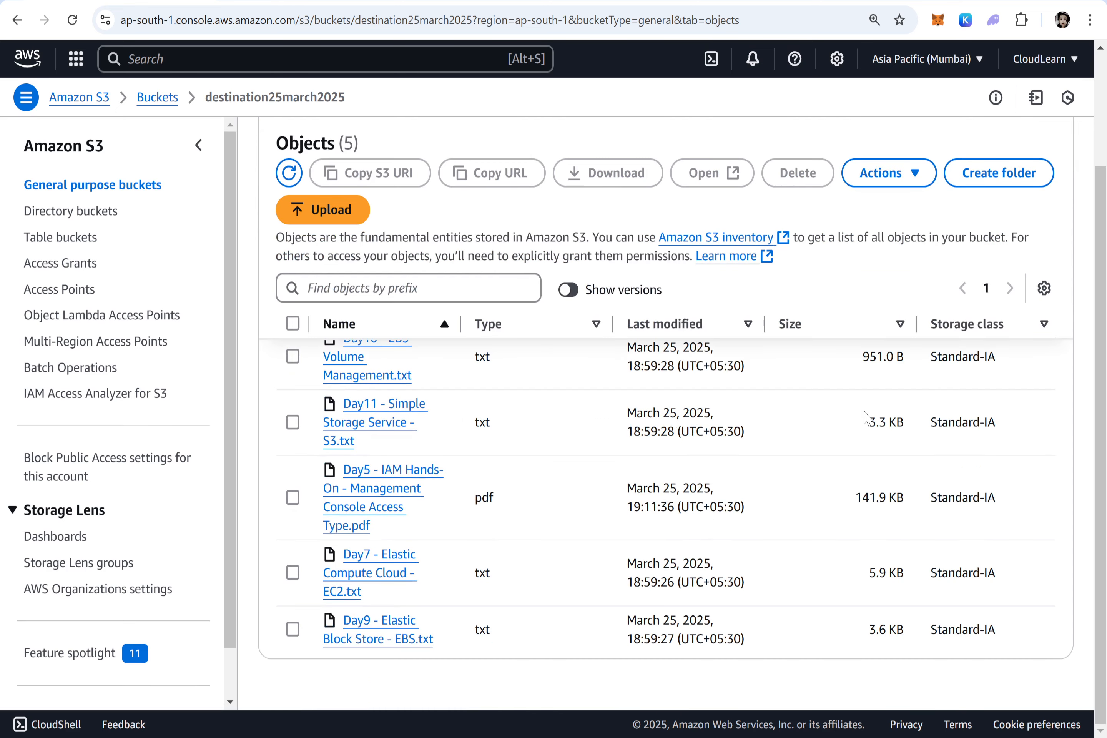
pyautogui.moveTo(371, 526); pyautogui.dragTo(343, 469)
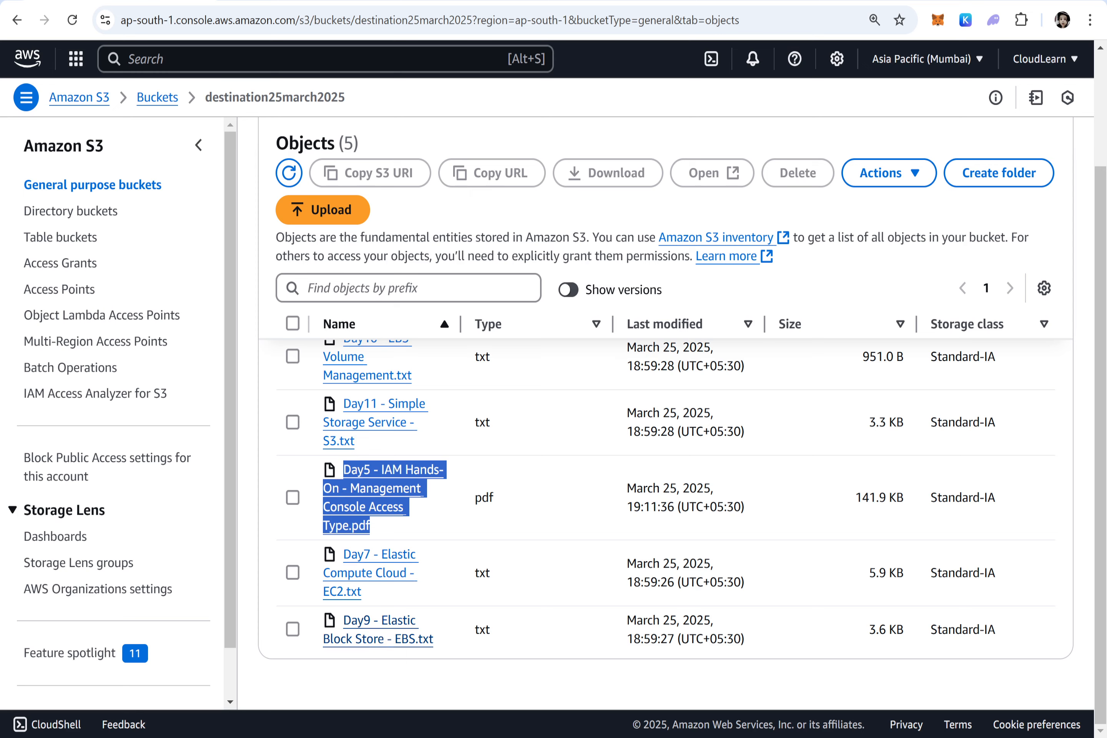
pyautogui.scroll(1, 384, 630)
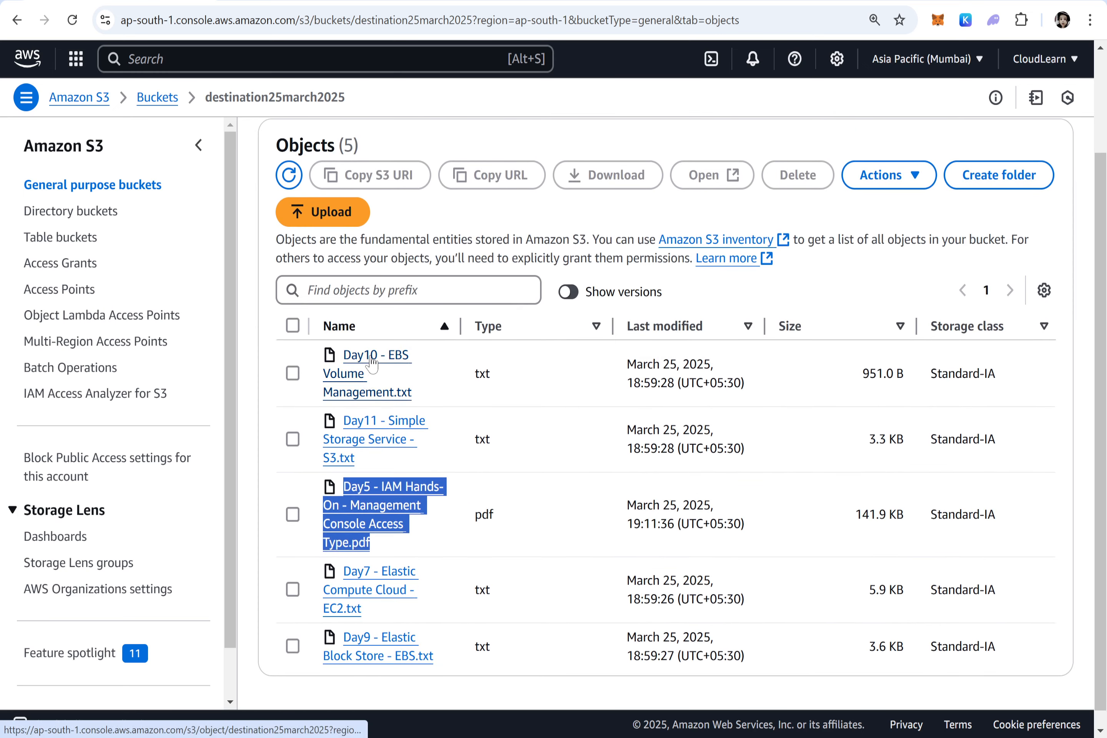
pyautogui.click(571, 293)
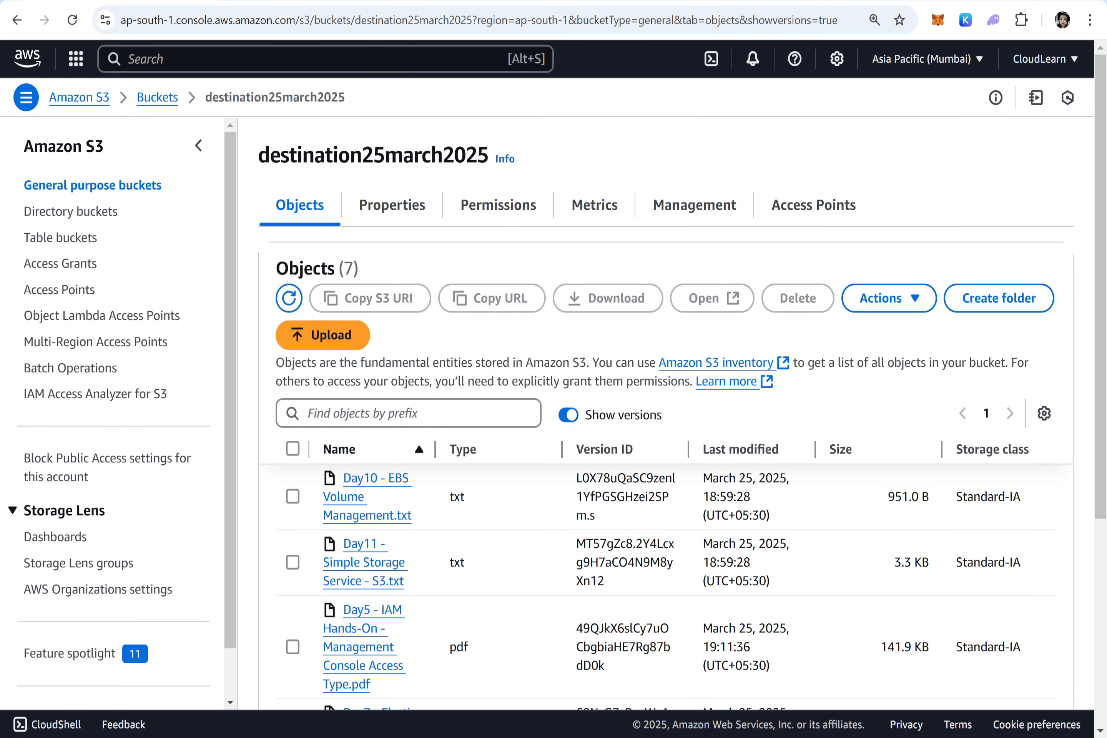
pyautogui.scroll(-2, 453, 610)
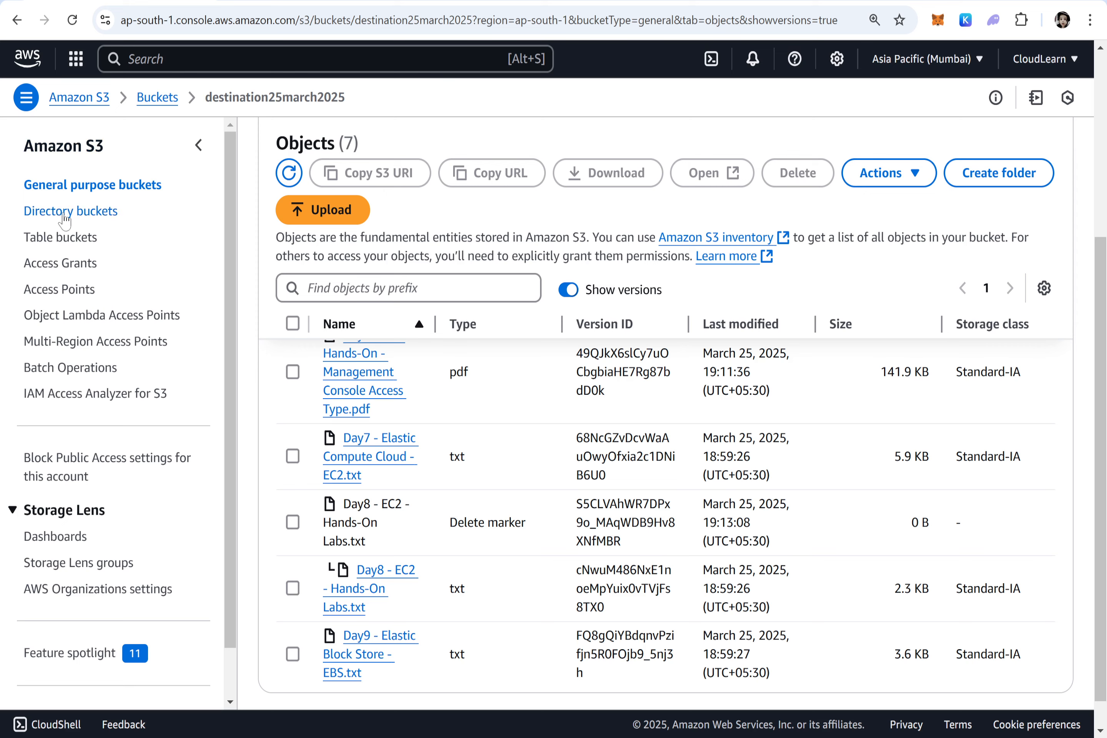
# - Return to the source25march2025 bucket from the general purpose bucket list and show its object versions
pyautogui.click(61, 187)
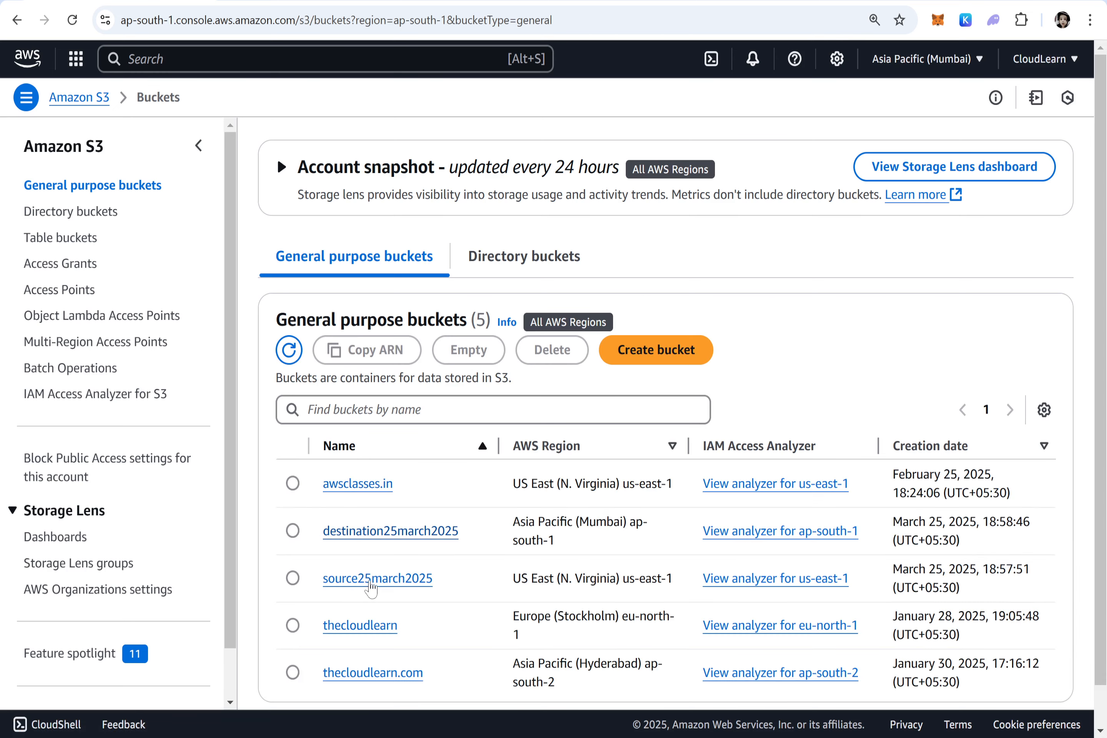
pyautogui.scroll(-1, 369, 566)
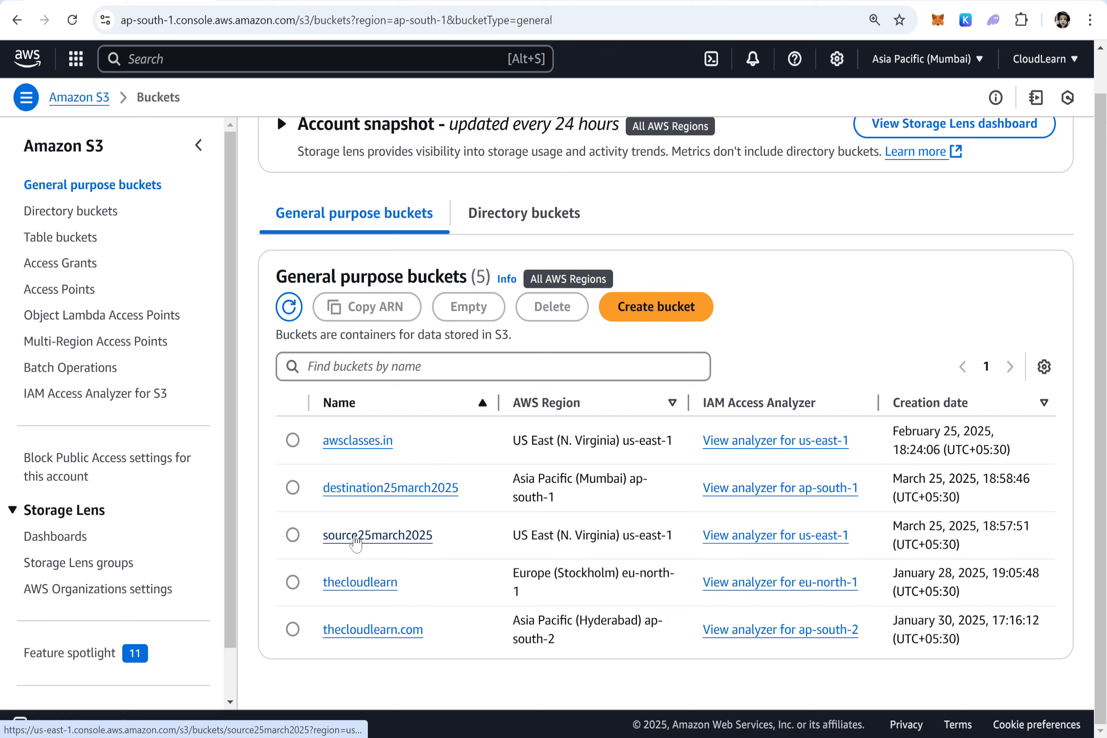
pyautogui.click(355, 536)
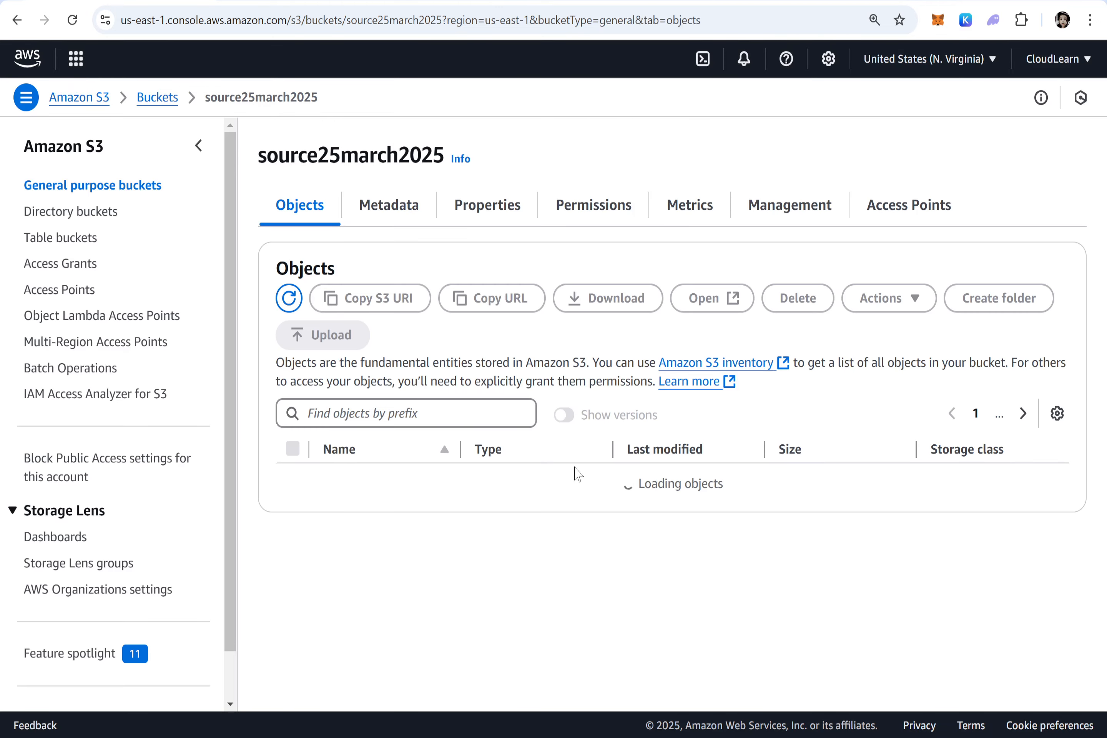
pyautogui.click(567, 415)
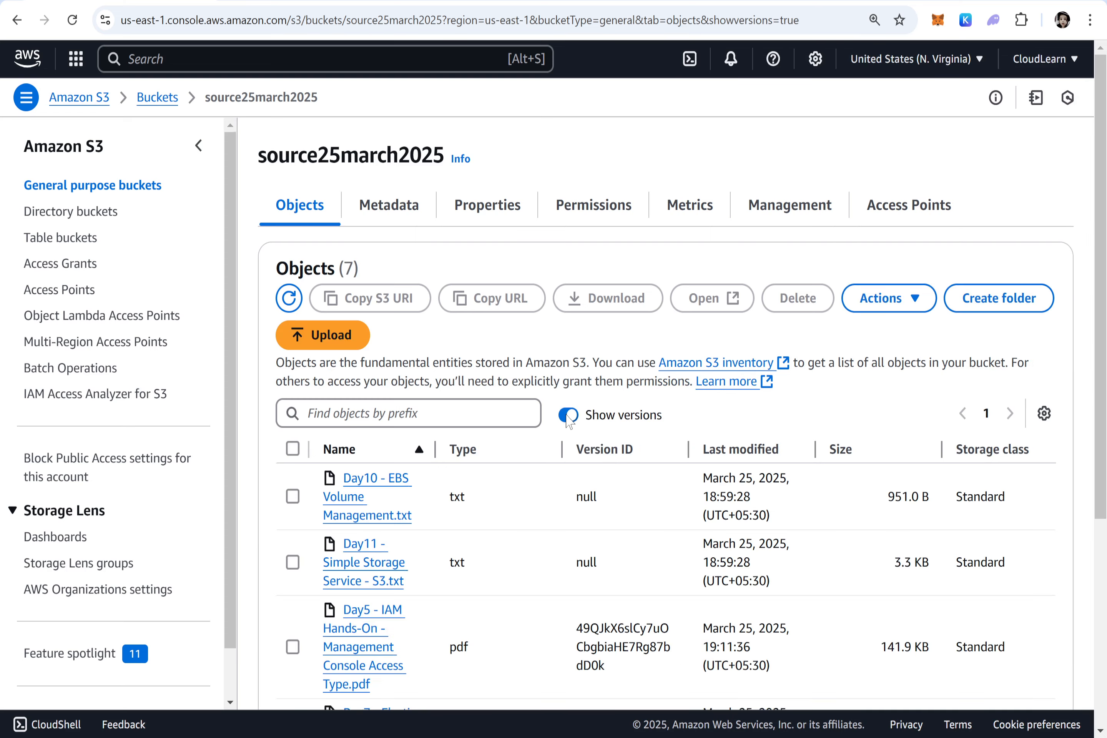
pyautogui.scroll(-3, 570, 421)
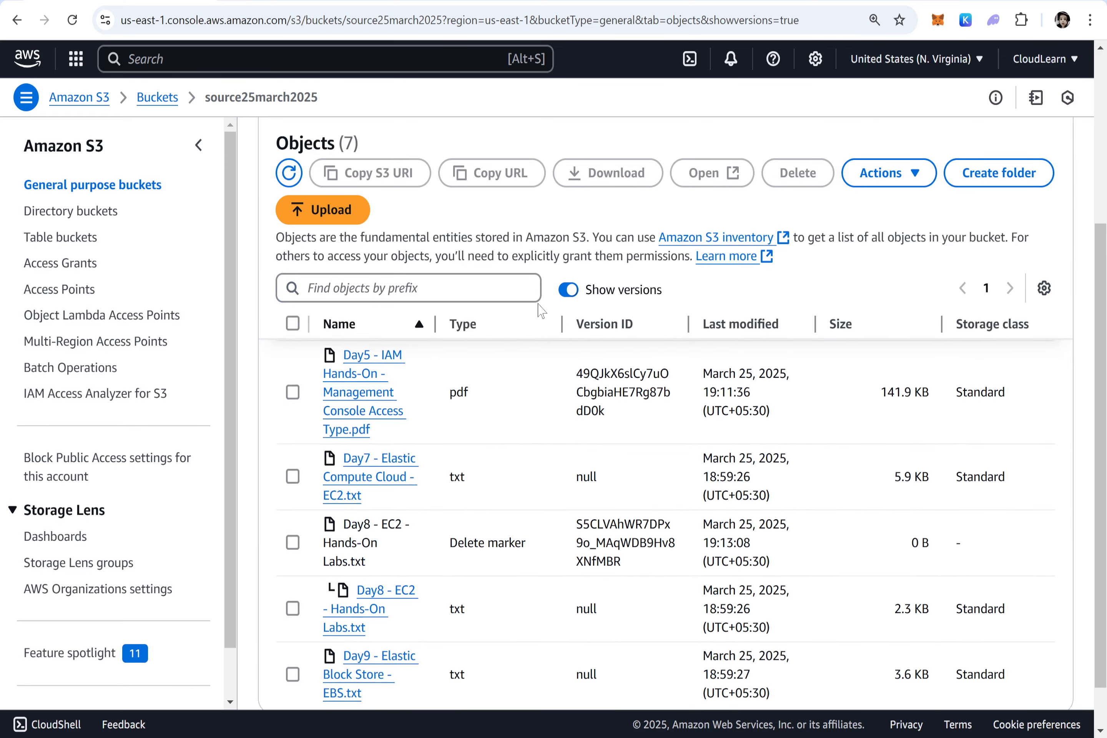
# - Permanently delete the null versions of the Day7, Day9 and Day10 text files from source25march2025, confirming with "permanently delete"
pyautogui.click(292, 470)
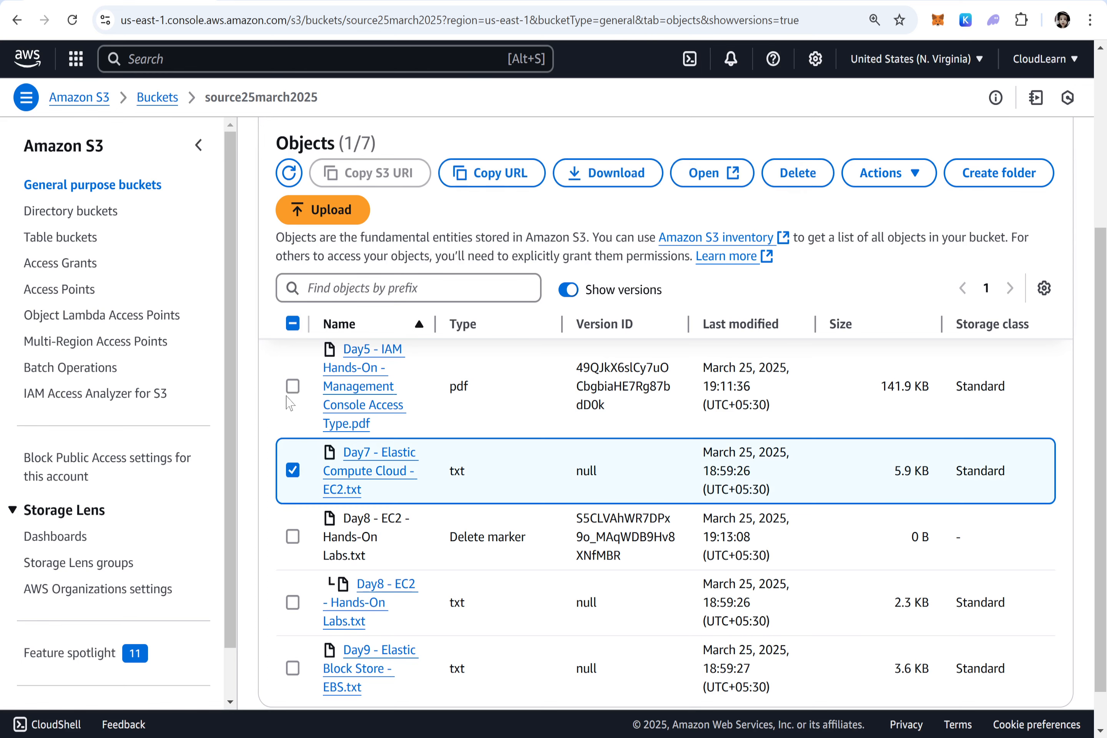
pyautogui.click(292, 385)
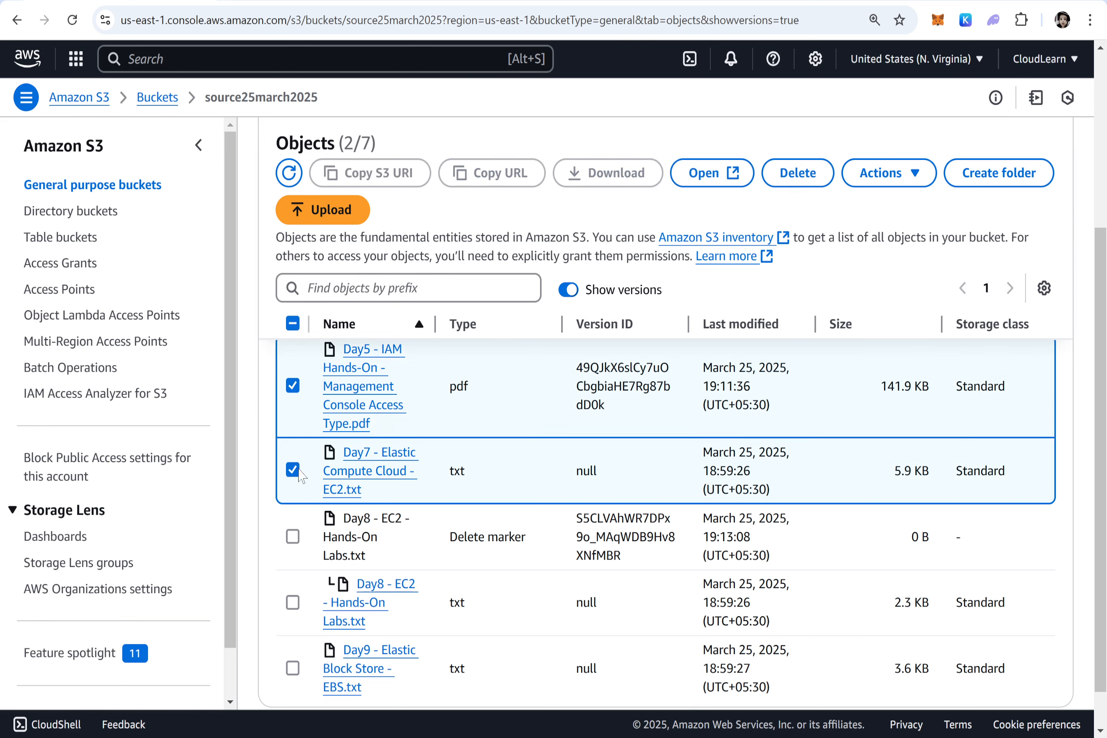
pyautogui.click(294, 387)
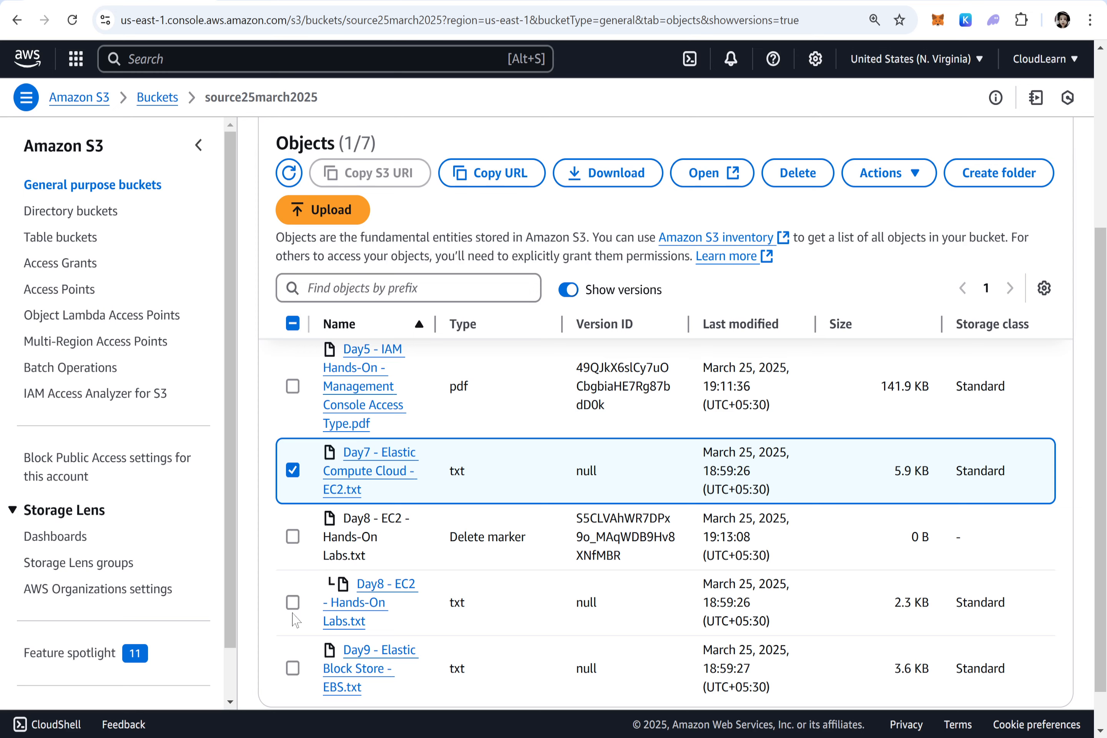
pyautogui.click(293, 668)
pyautogui.scroll(-1, 295, 671)
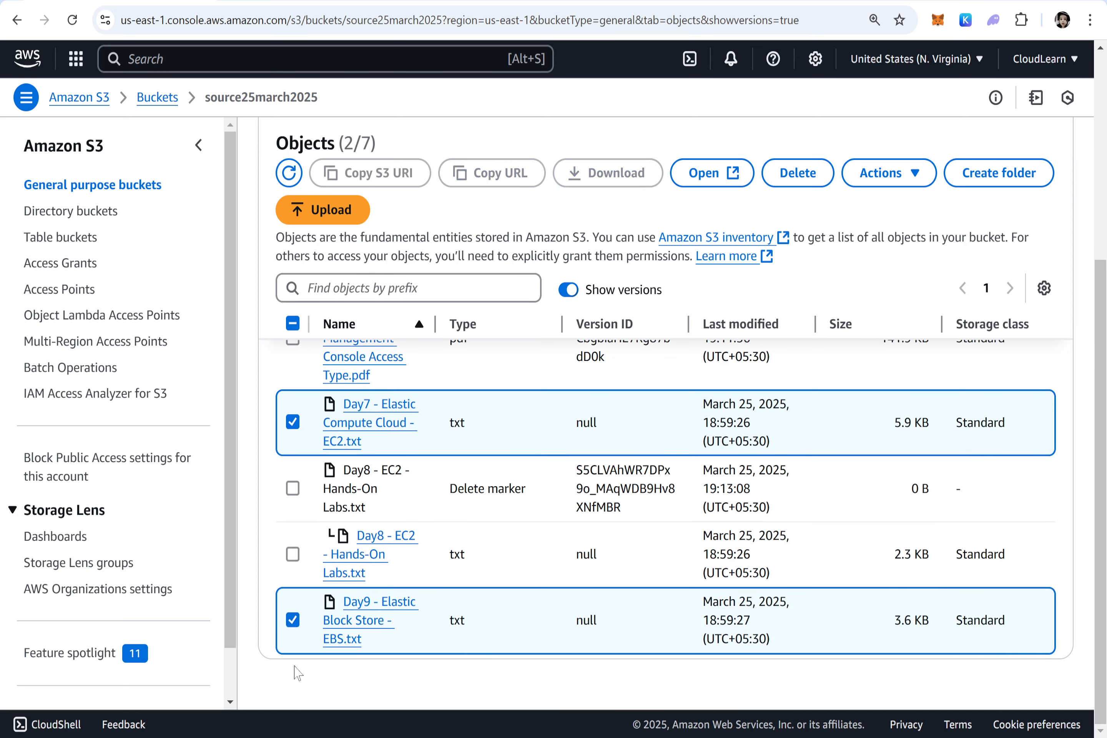
pyautogui.scroll(3, 298, 667)
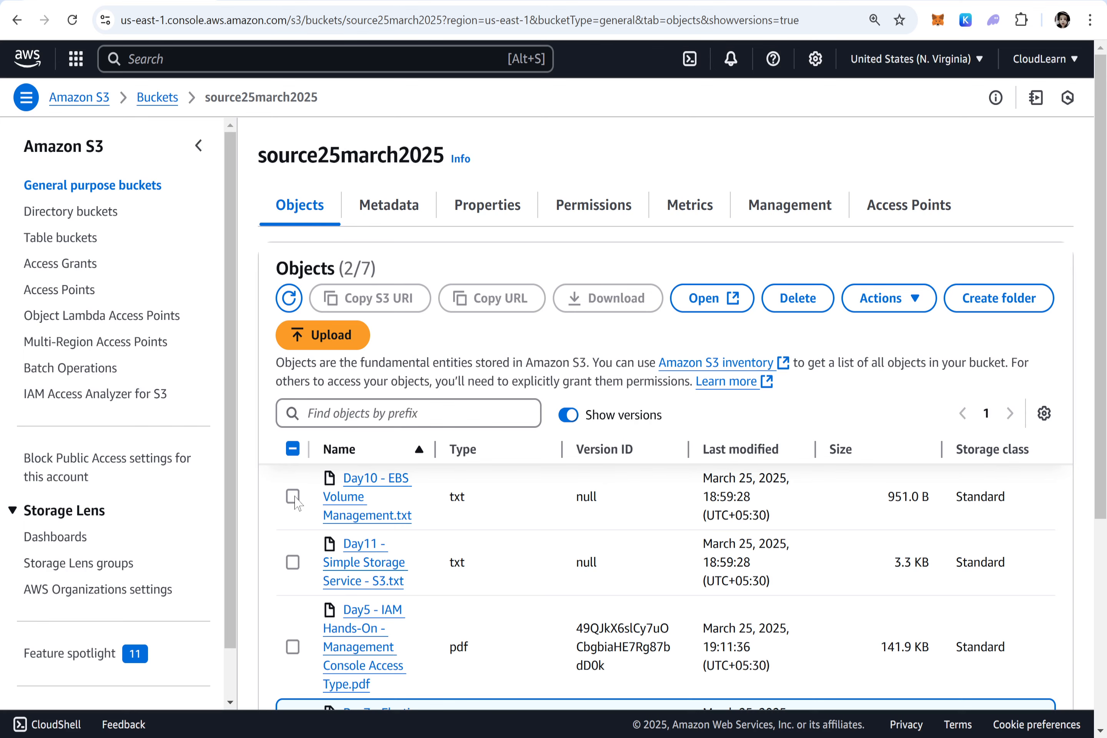
pyautogui.click(293, 497)
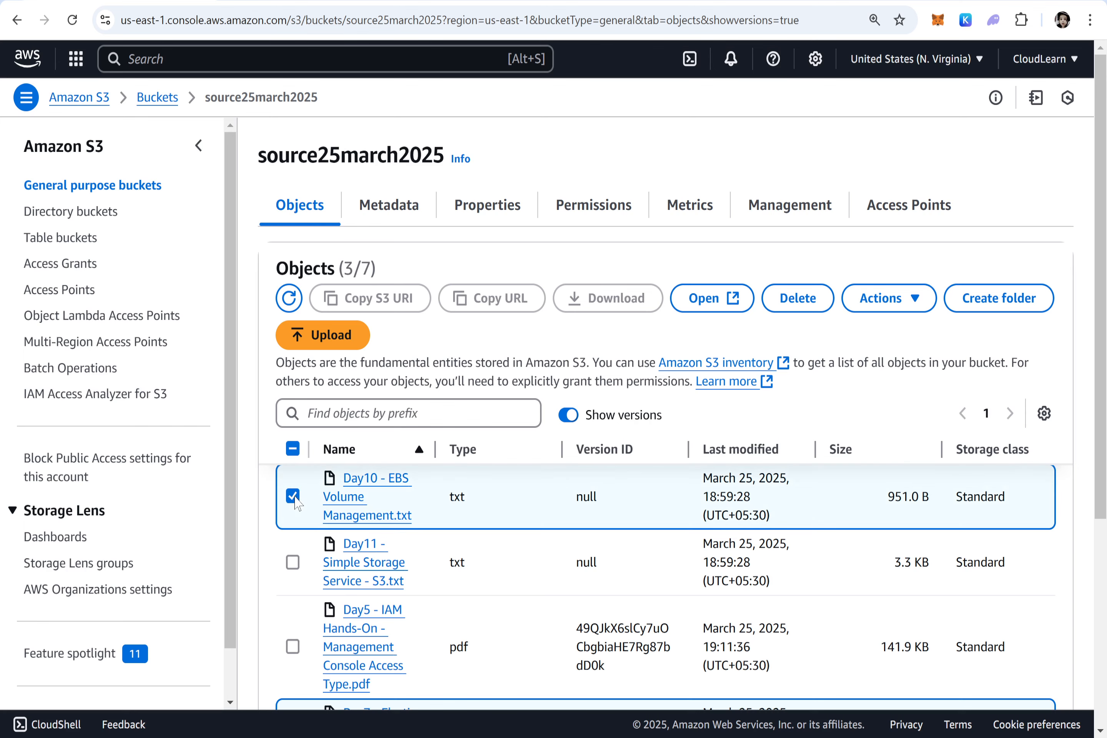
pyautogui.click(798, 299)
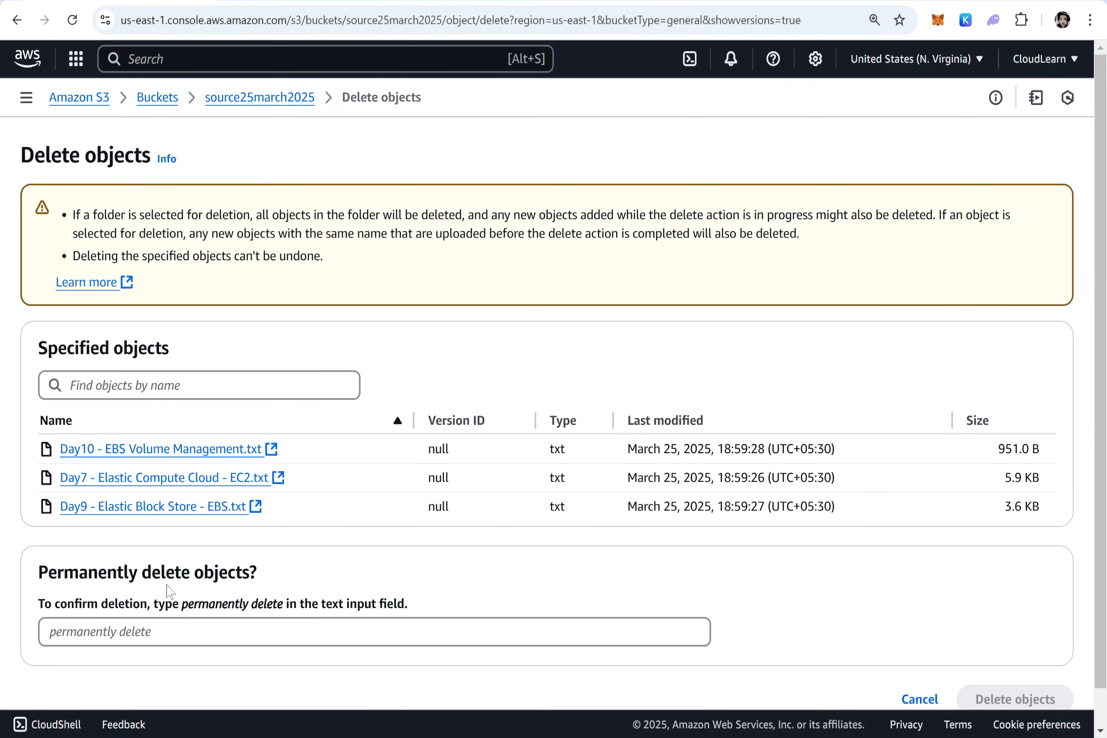
pyautogui.moveTo(183, 603); pyautogui.dragTo(284, 597)
pyautogui.hotkey('ctrl', 'c')
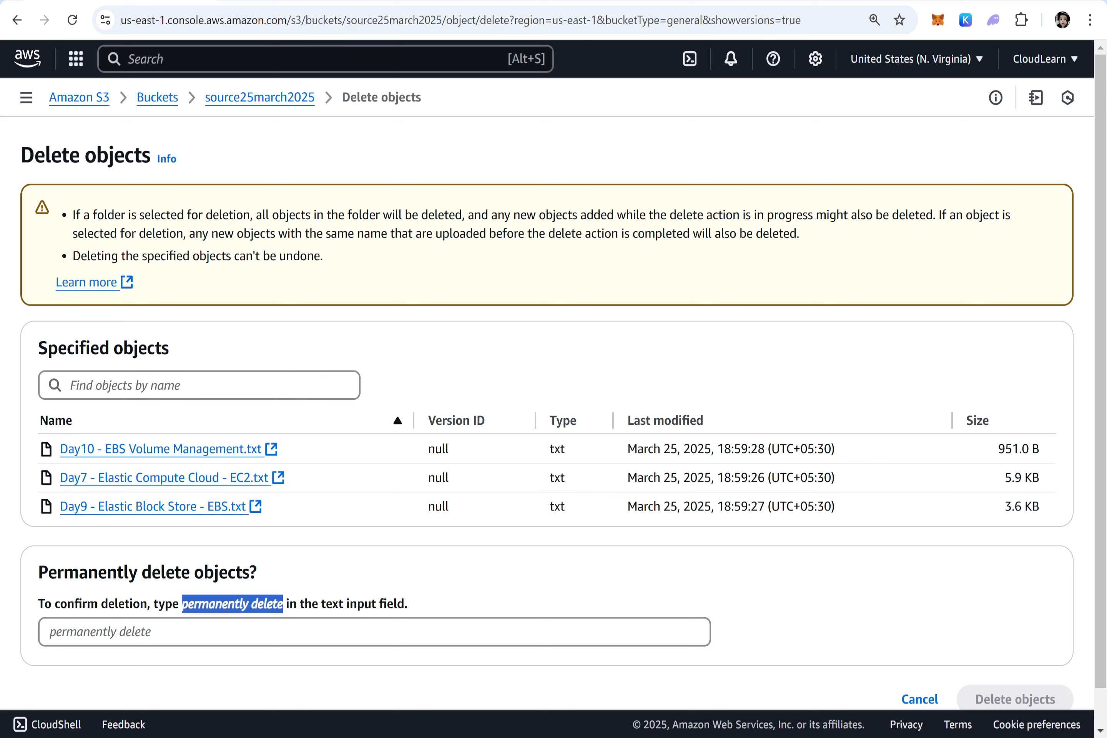
pyautogui.click(267, 631)
pyautogui.hotkey('ctrl', 'v')
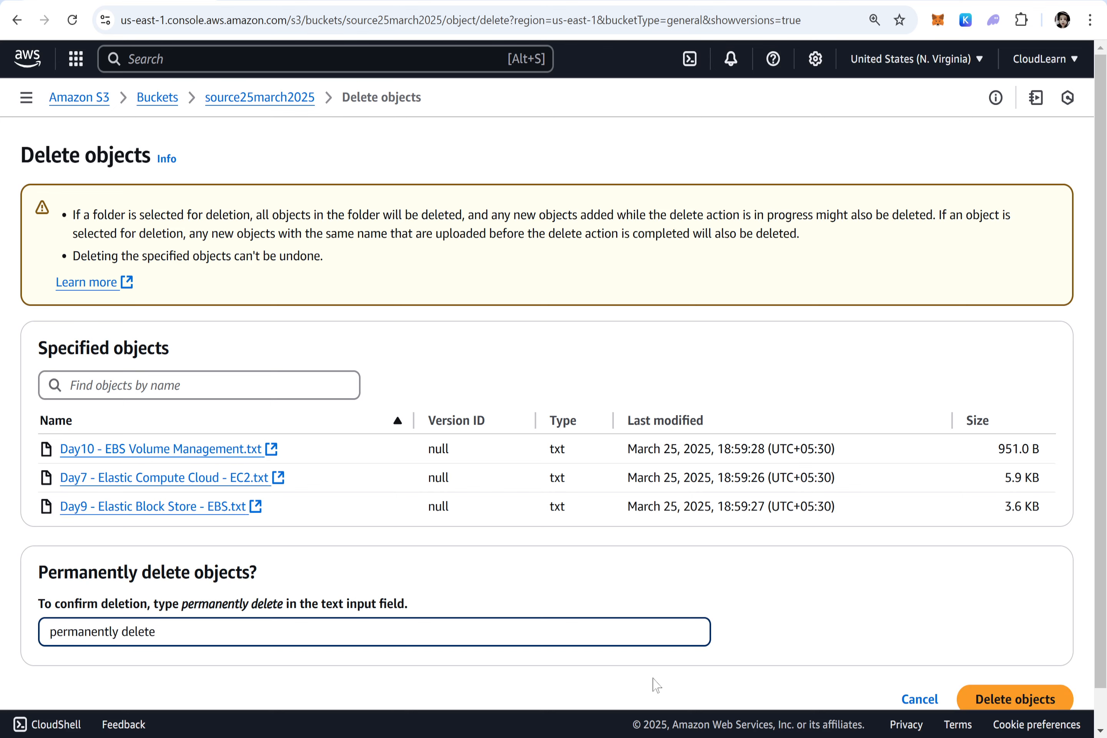
pyautogui.click(997, 699)
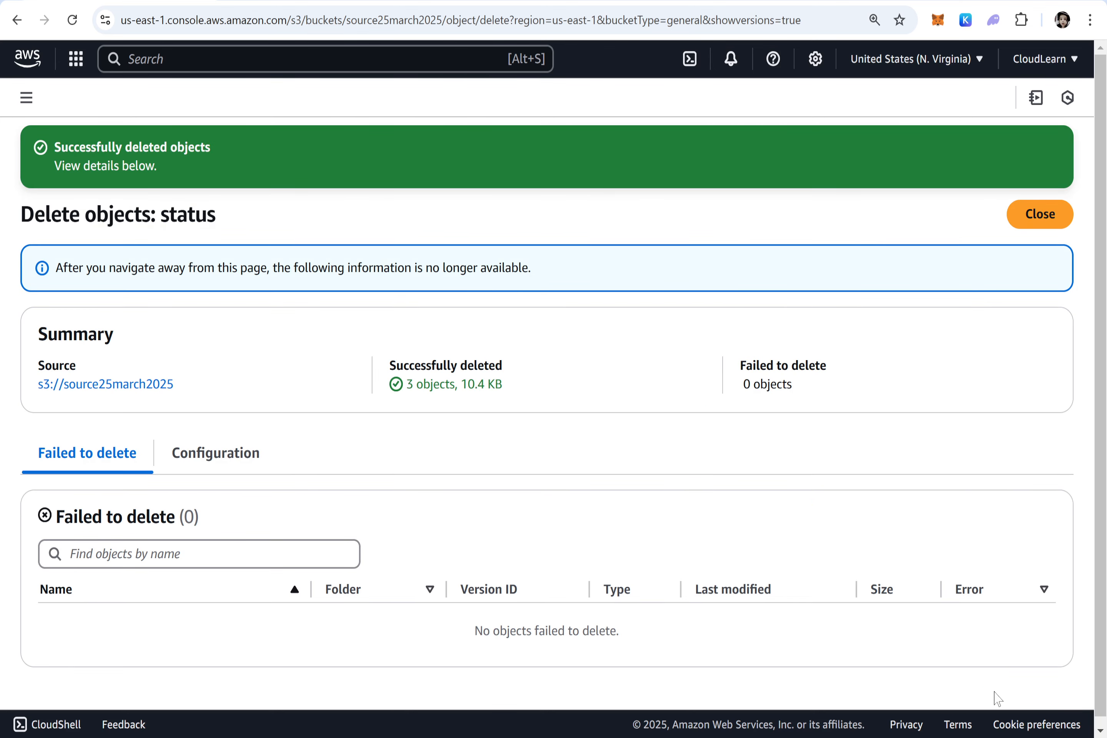
pyautogui.click(1044, 219)
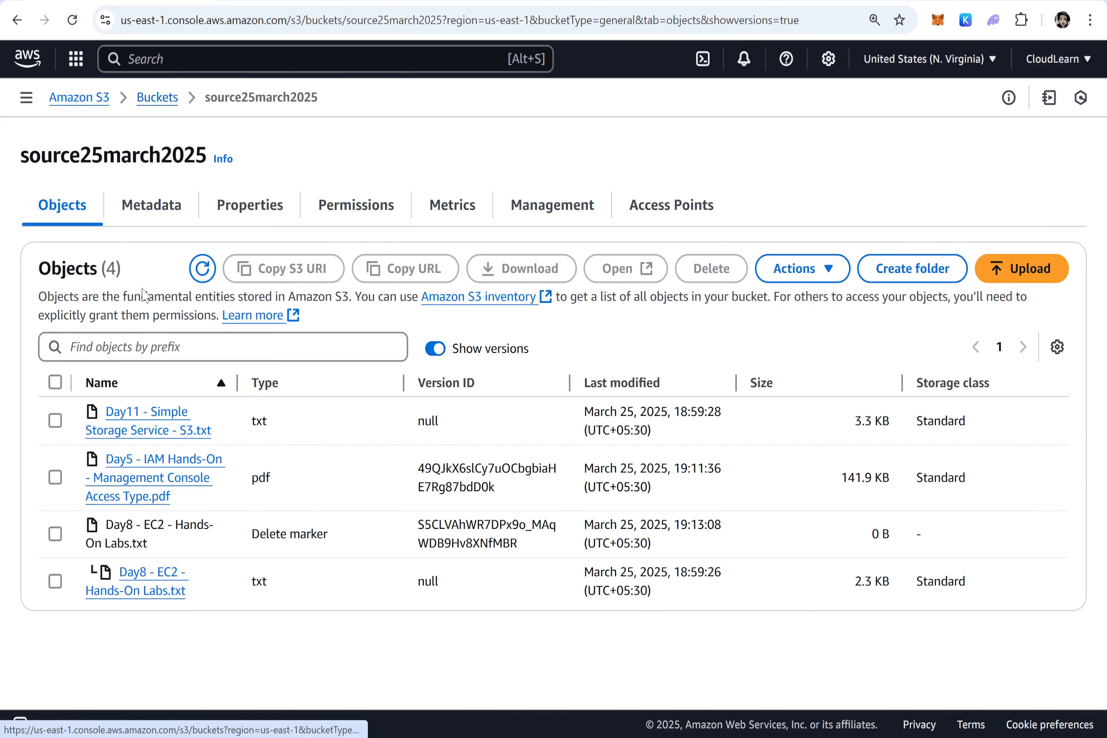
# - Open the destination25march2025 bucket and check its object list for the Day7, Day9 and Day10 files permanently deleted from the source
pyautogui.click(157, 98)
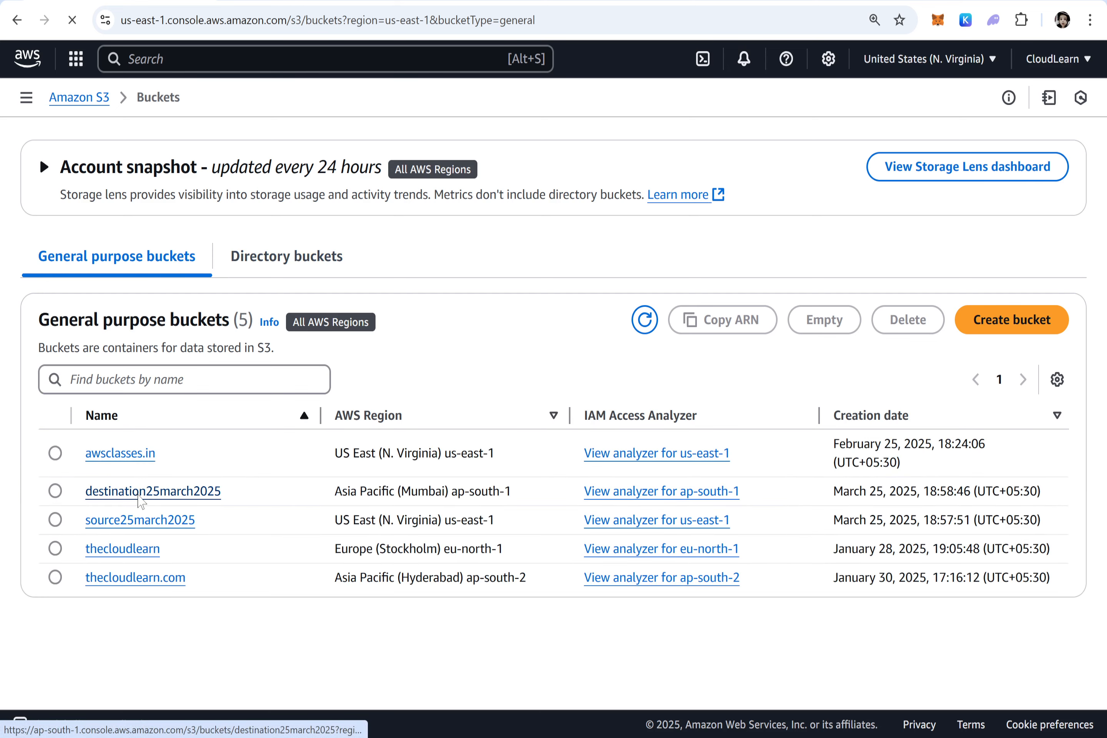
pyautogui.click(137, 493)
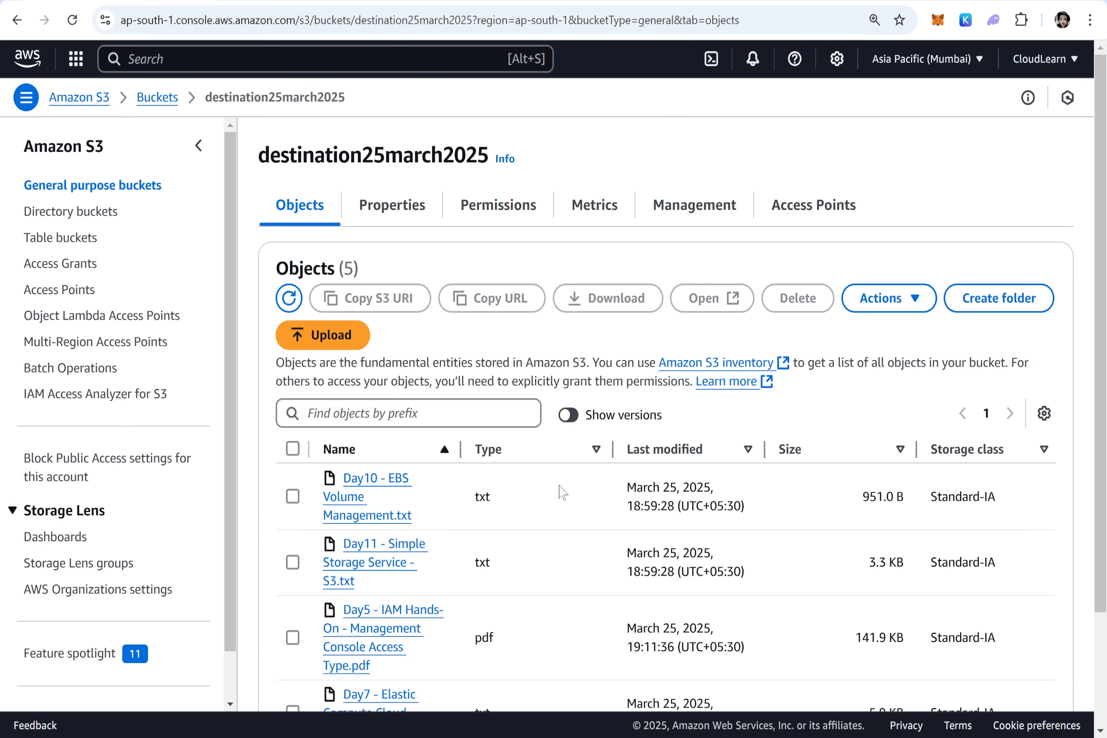
pyautogui.scroll(-3, 562, 491)
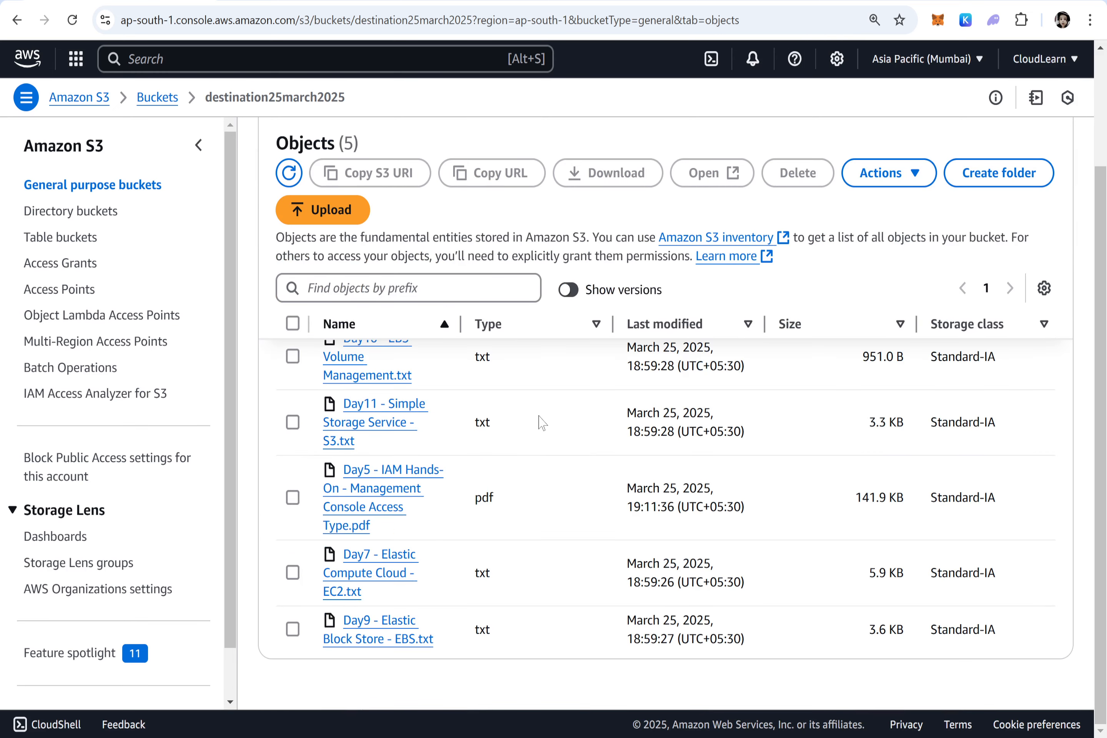